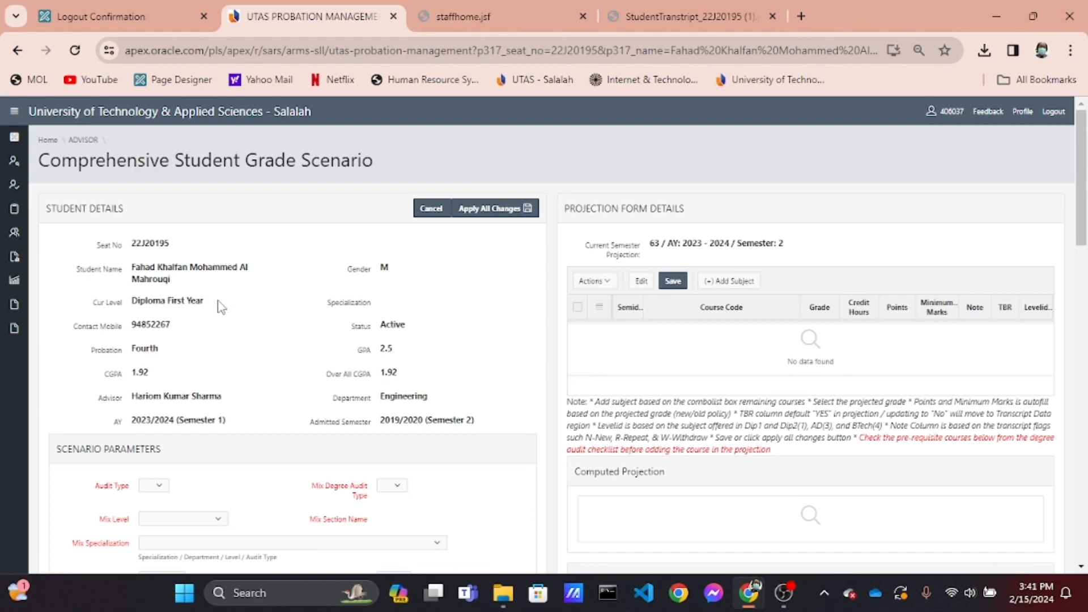
Review the sections of the Comprehensive Student Grade Scenario page, from student details down to the semester GPA analysis
{"action": "scroll", "coordinate": [219, 301], "scroll_direction": "up", "scroll_amount": 3}
{"action": "scroll", "coordinate": [218, 300], "scroll_direction": "left", "scroll_amount": 2}
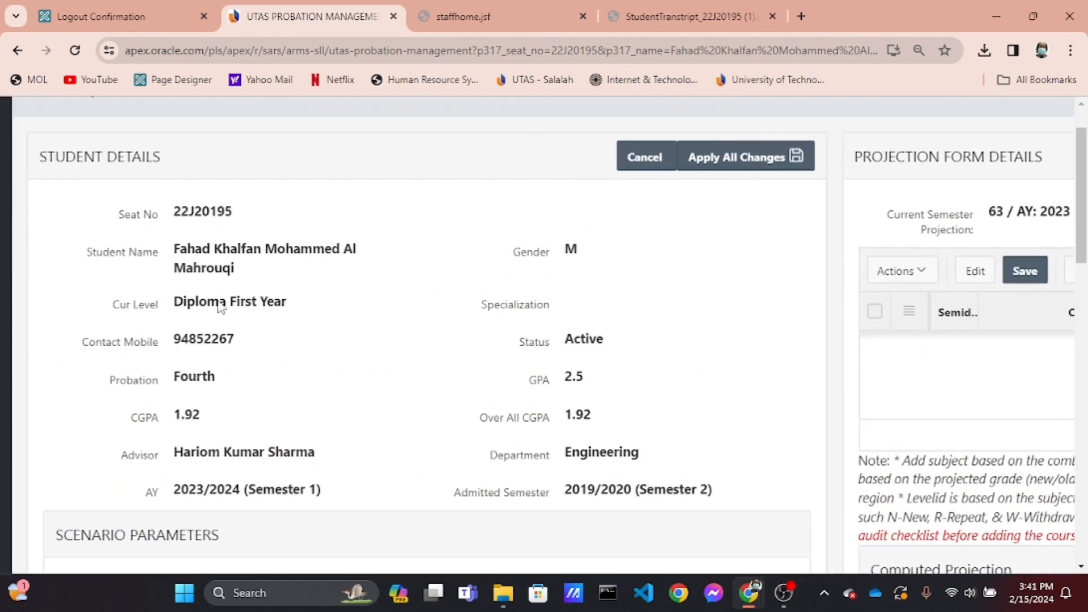
{"action": "scroll", "coordinate": [219, 301], "scroll_direction": "down", "scroll_amount": 1}
{"action": "scroll", "coordinate": [219, 300], "scroll_direction": "down", "scroll_amount": 6}
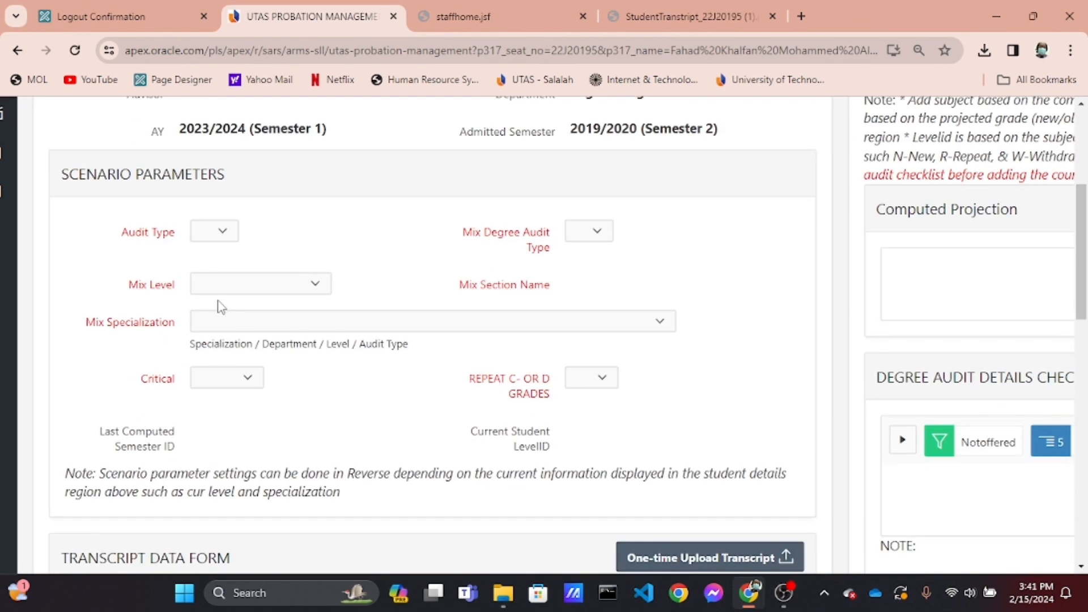
{"action": "scroll", "coordinate": [220, 306], "scroll_direction": "down", "scroll_amount": 5}
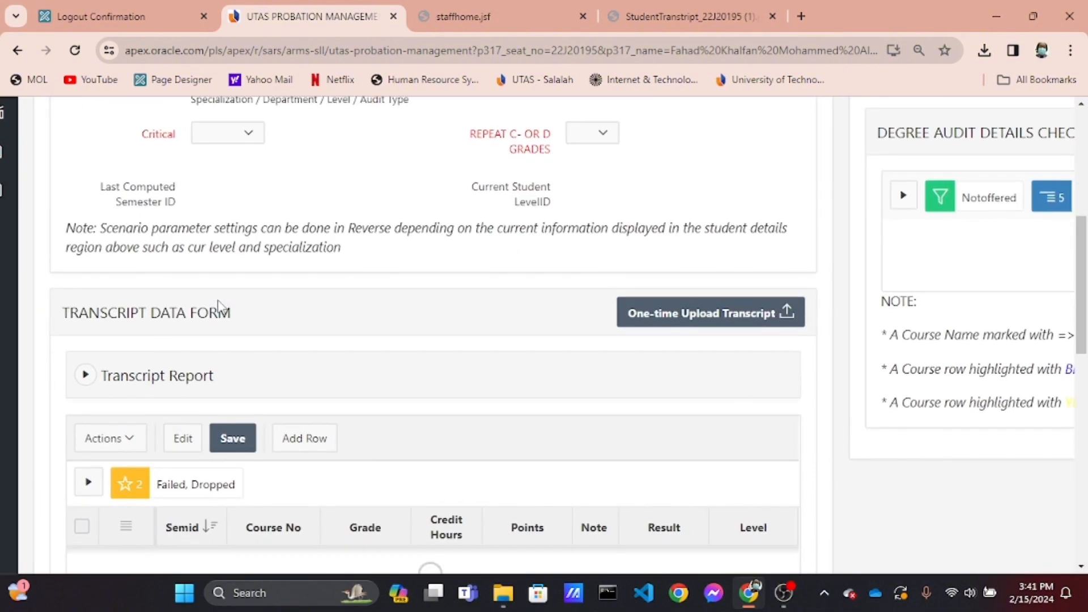
{"action": "scroll", "coordinate": [220, 306], "scroll_direction": "down", "scroll_amount": 10}
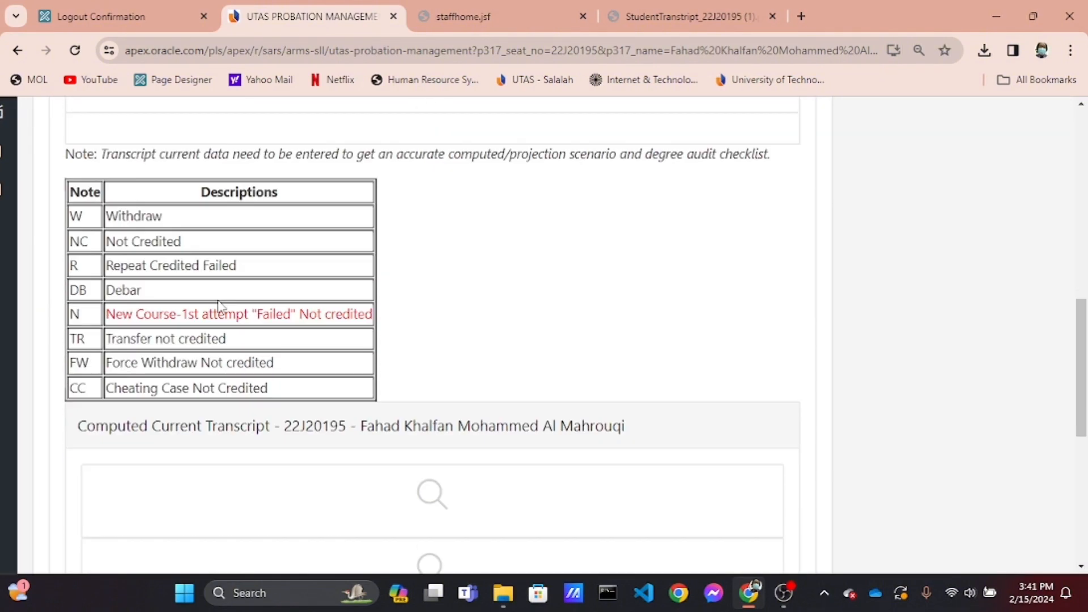
{"action": "scroll", "coordinate": [221, 305], "scroll_direction": "down", "scroll_amount": 8}
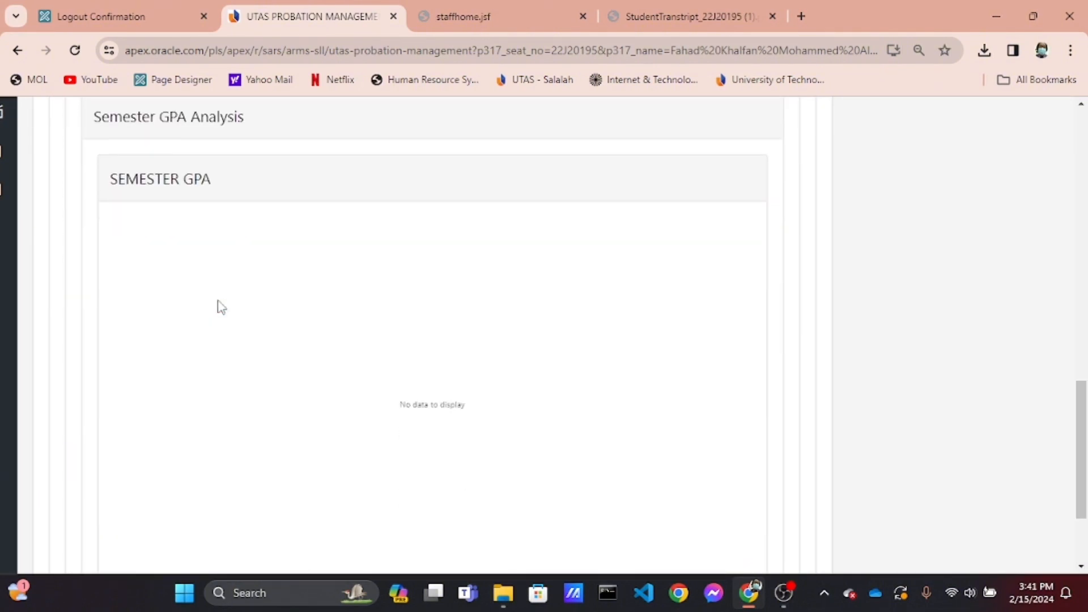
{"action": "scroll", "coordinate": [221, 306], "scroll_direction": "down", "scroll_amount": 3}
{"action": "scroll", "coordinate": [220, 307], "scroll_direction": "up", "scroll_amount": 15}
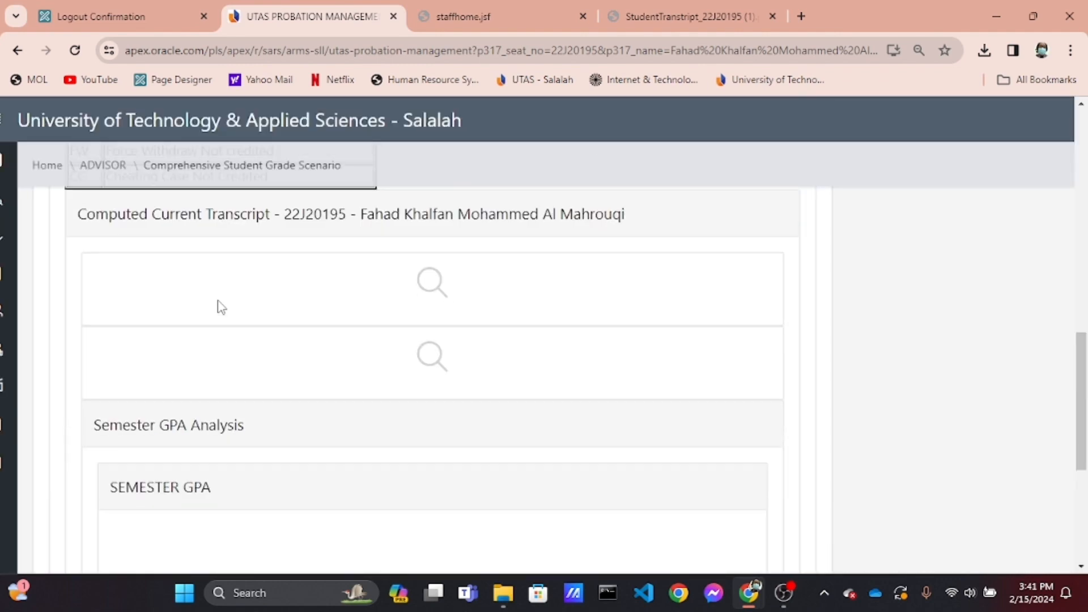
{"action": "scroll", "coordinate": [221, 306], "scroll_direction": "up", "scroll_amount": 5}
{"action": "scroll", "coordinate": [219, 306], "scroll_direction": "right", "scroll_amount": 10}
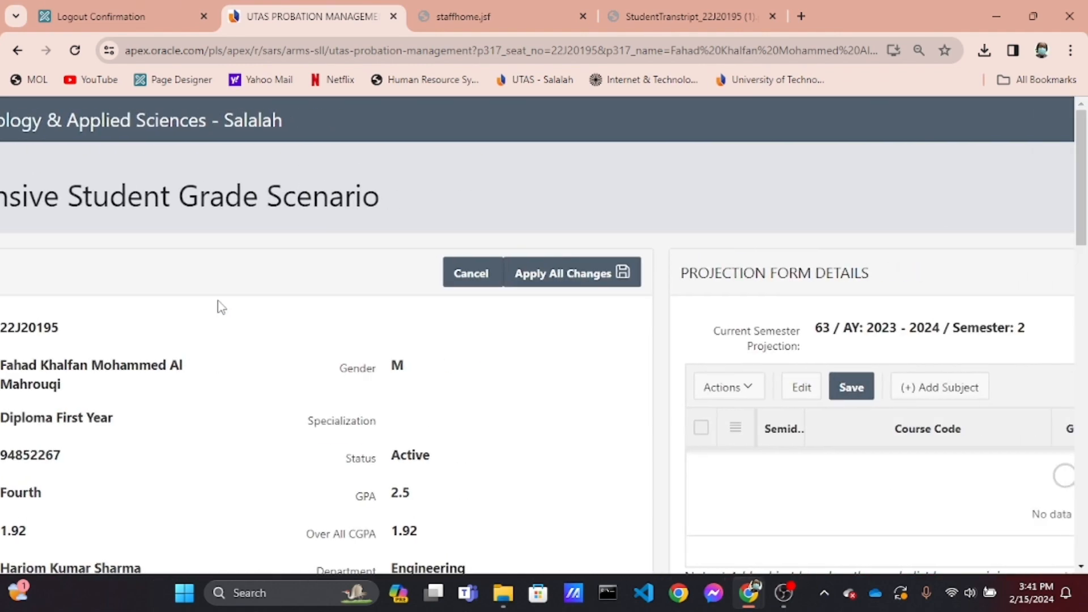
{"action": "scroll", "coordinate": [221, 306], "scroll_direction": "right", "scroll_amount": 2}
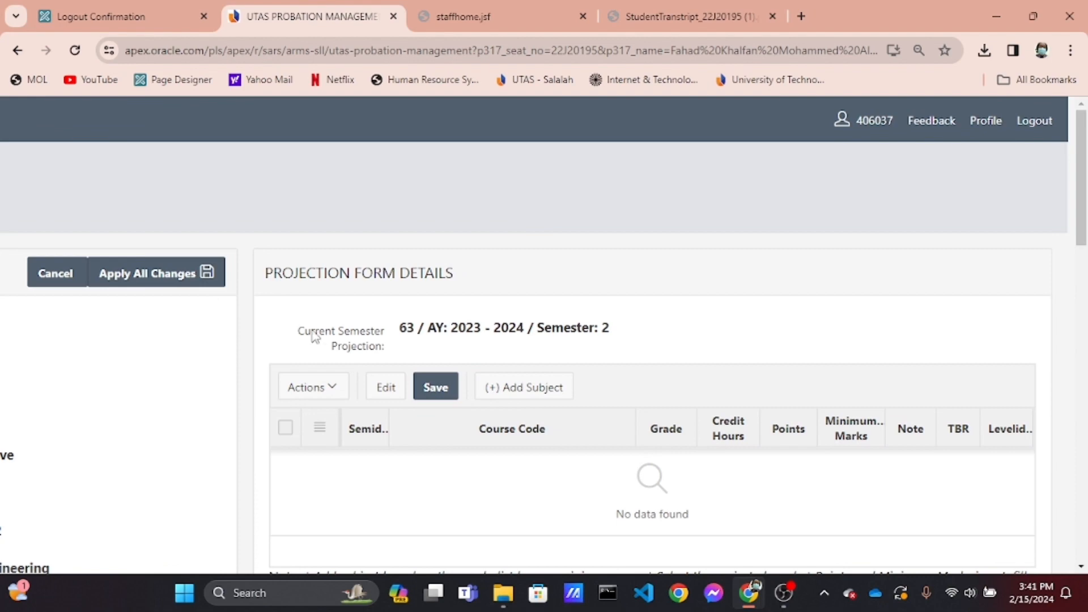
{"action": "scroll", "coordinate": [315, 337], "scroll_direction": "down", "scroll_amount": 10}
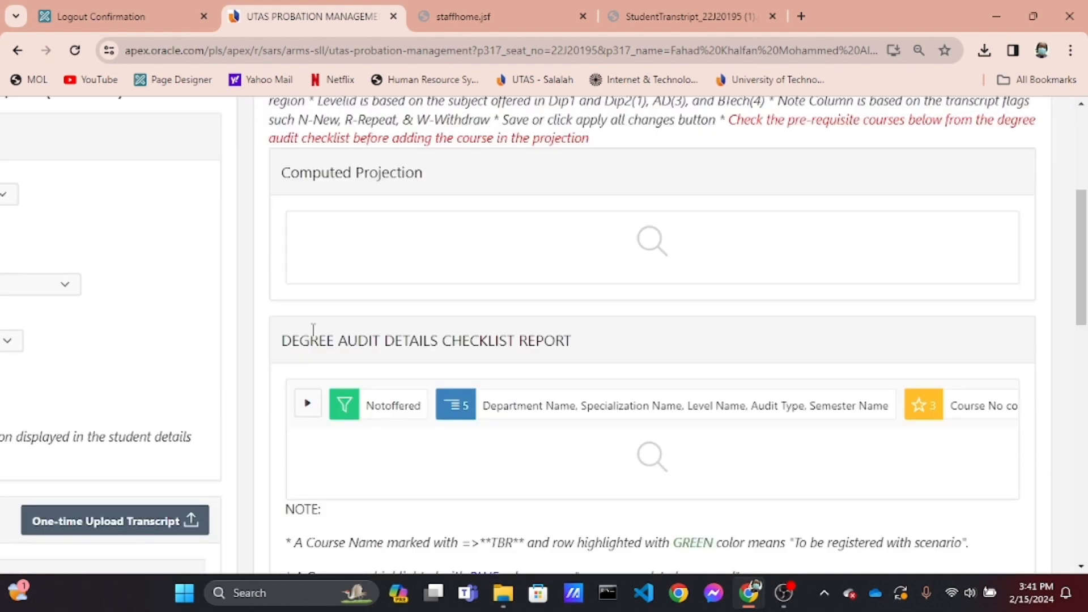
{"action": "scroll", "coordinate": [311, 332], "scroll_direction": "down", "scroll_amount": 8}
{"action": "scroll", "coordinate": [313, 336], "scroll_direction": "up", "scroll_amount": 7}
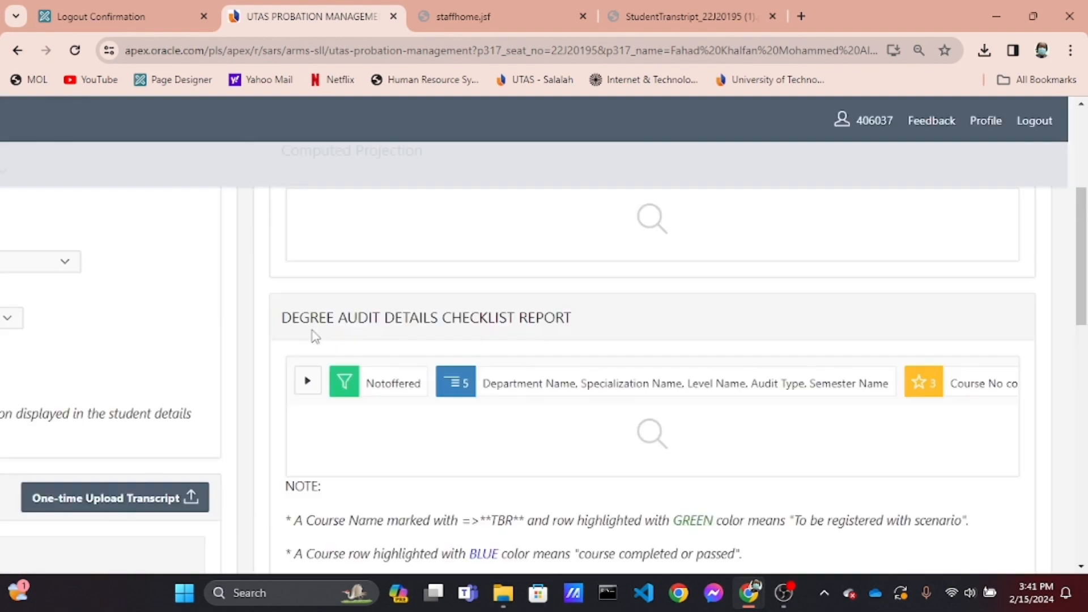
{"action": "scroll", "coordinate": [315, 337], "scroll_direction": "up", "scroll_amount": 10}
{"action": "scroll", "coordinate": [315, 337], "scroll_direction": "left", "scroll_amount": 6}
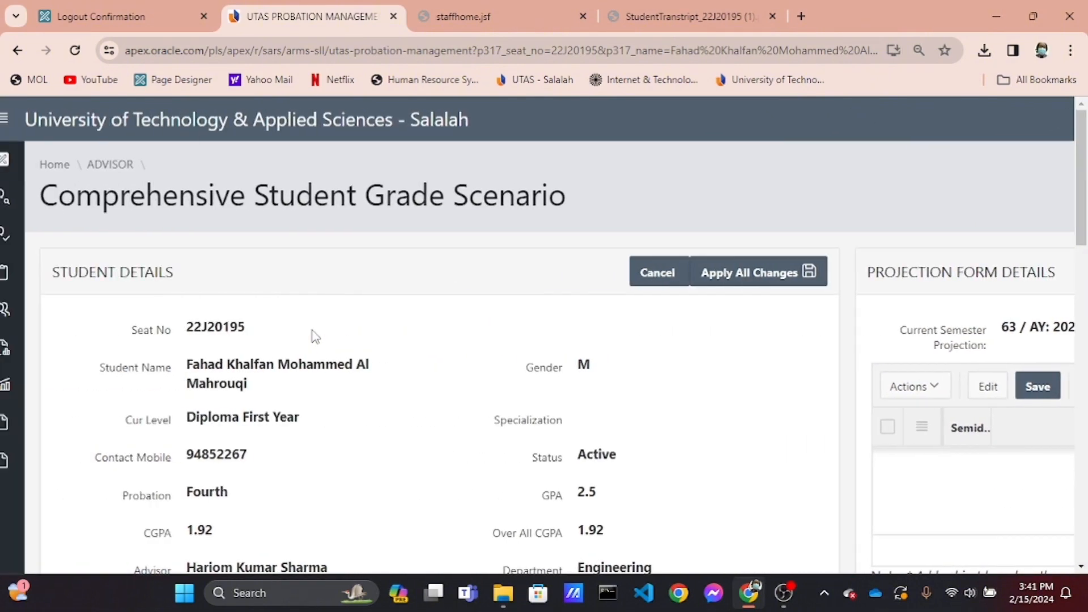
{"action": "scroll", "coordinate": [315, 336], "scroll_direction": "down", "scroll_amount": 3}
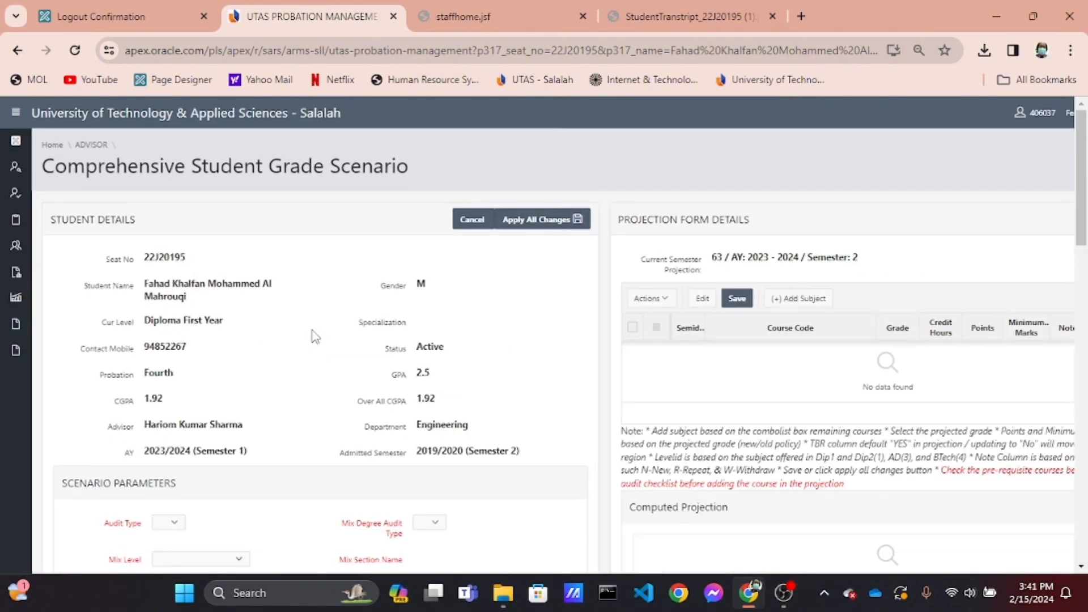
Switch to the staff portal and open the Student Transcript report by searching reports for transcript
{"action": "left_click", "coordinate": [487, 17]}
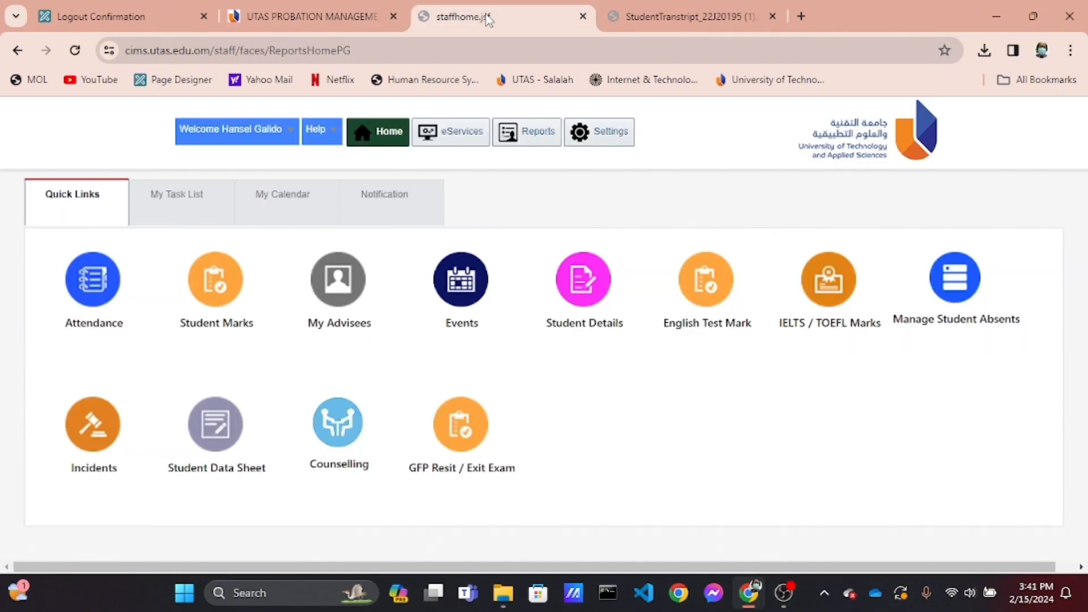
{"action": "left_click", "coordinate": [531, 145]}
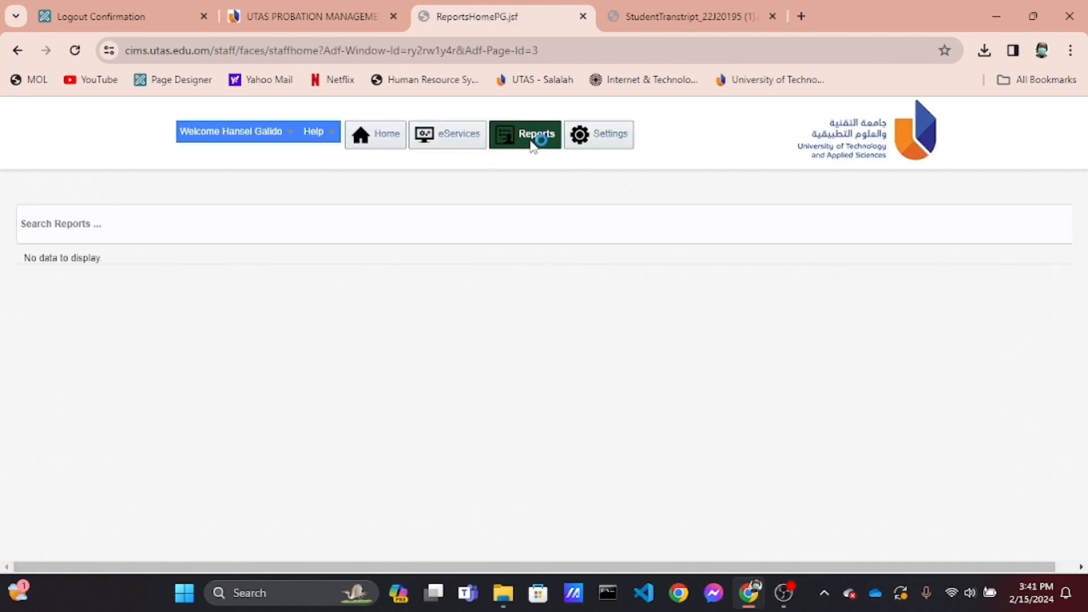
{"action": "left_click", "coordinate": [261, 232]}
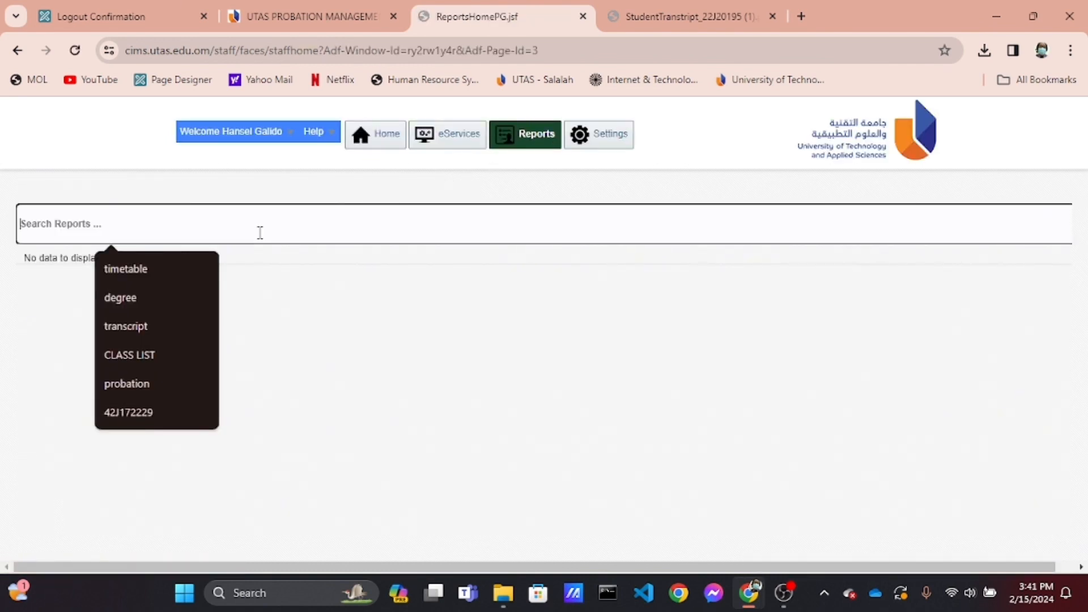
{"action": "type", "text": "transcript"}
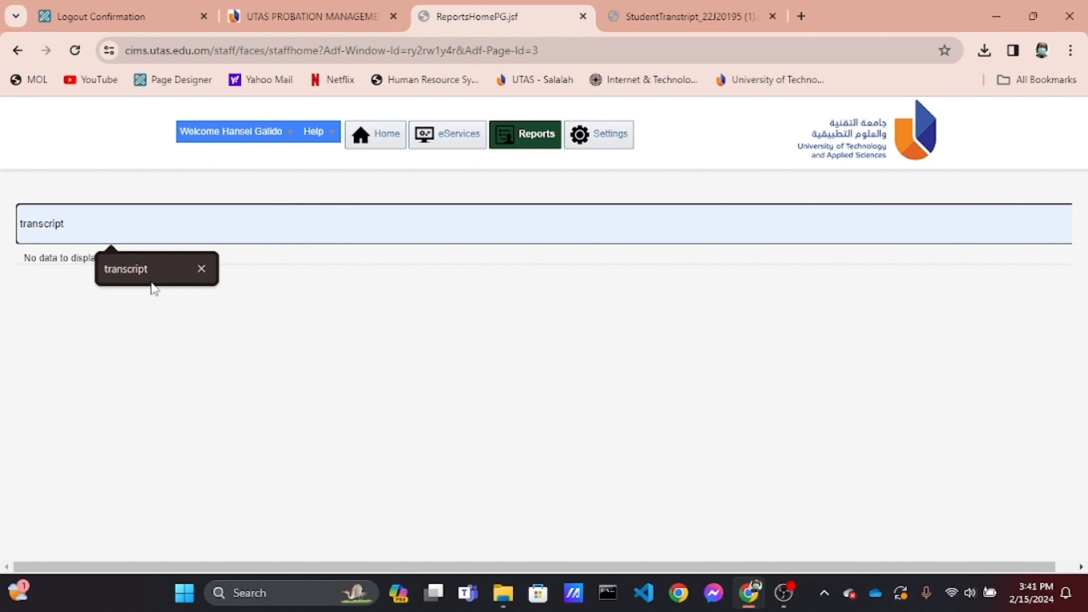
{"action": "left_click", "coordinate": [152, 288]}
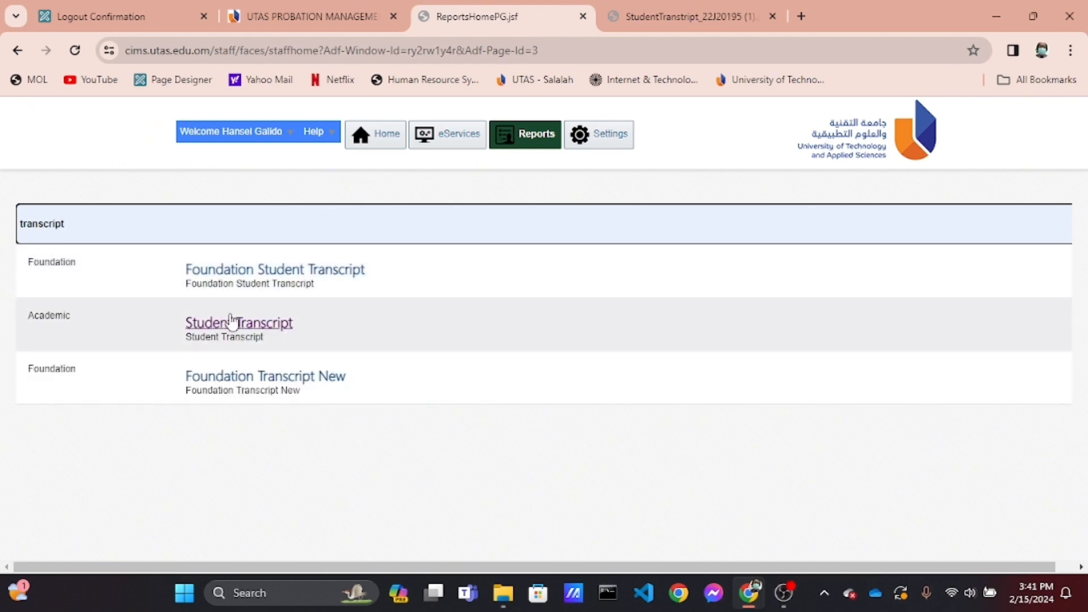
{"action": "left_click", "coordinate": [231, 321]}
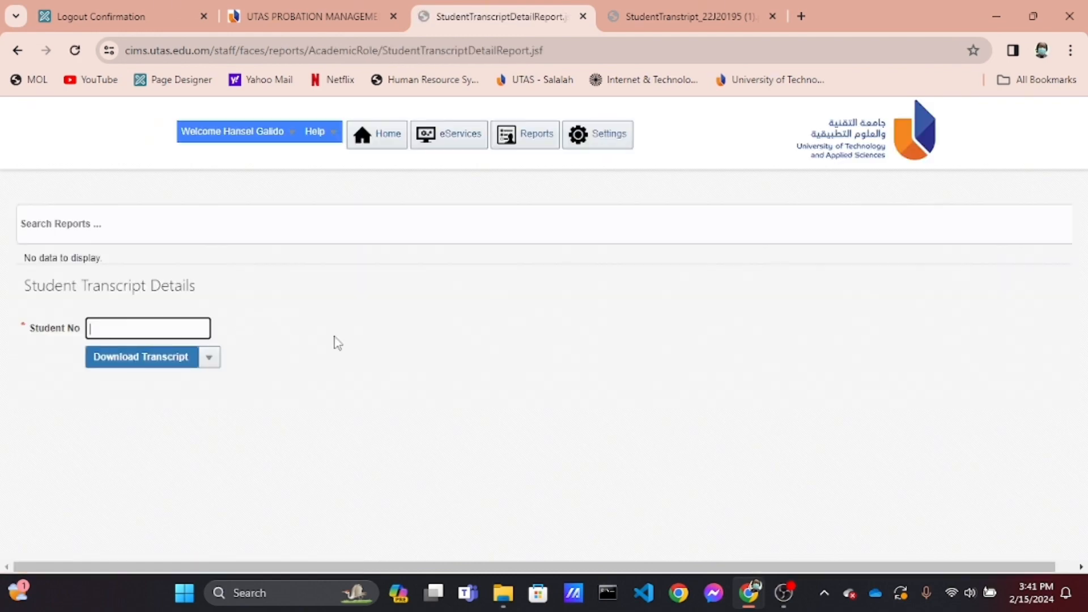
Enter the student's number and download the transcript in Excel - English format
{"action": "left_click", "coordinate": [153, 325]}
{"action": "key", "text": "Down"}
{"action": "key", "text": "Return"}
{"action": "left_click", "coordinate": [211, 358]}
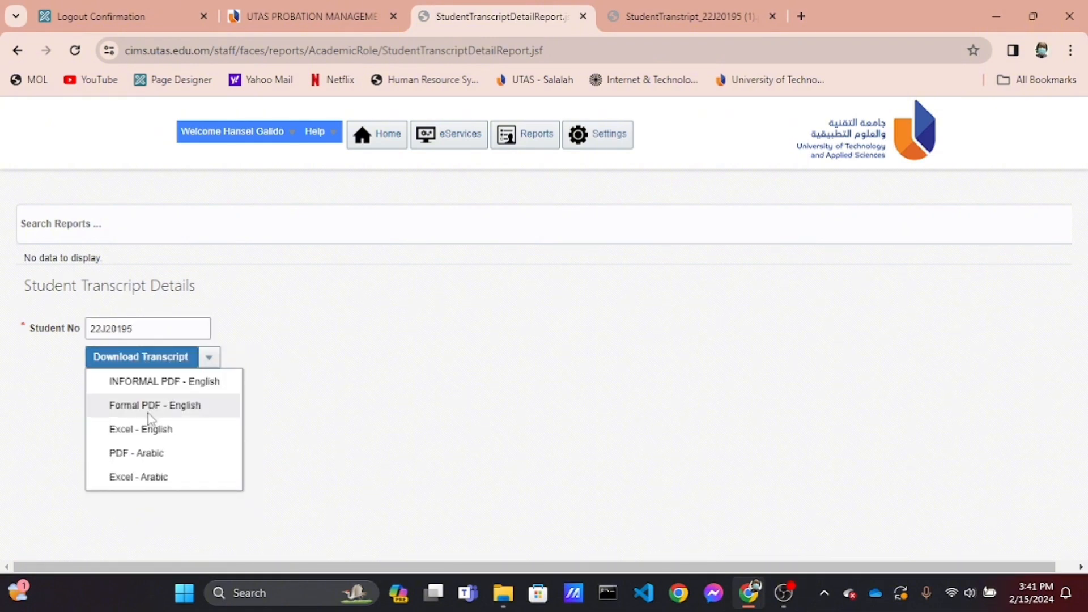
{"action": "left_click", "coordinate": [208, 357]}
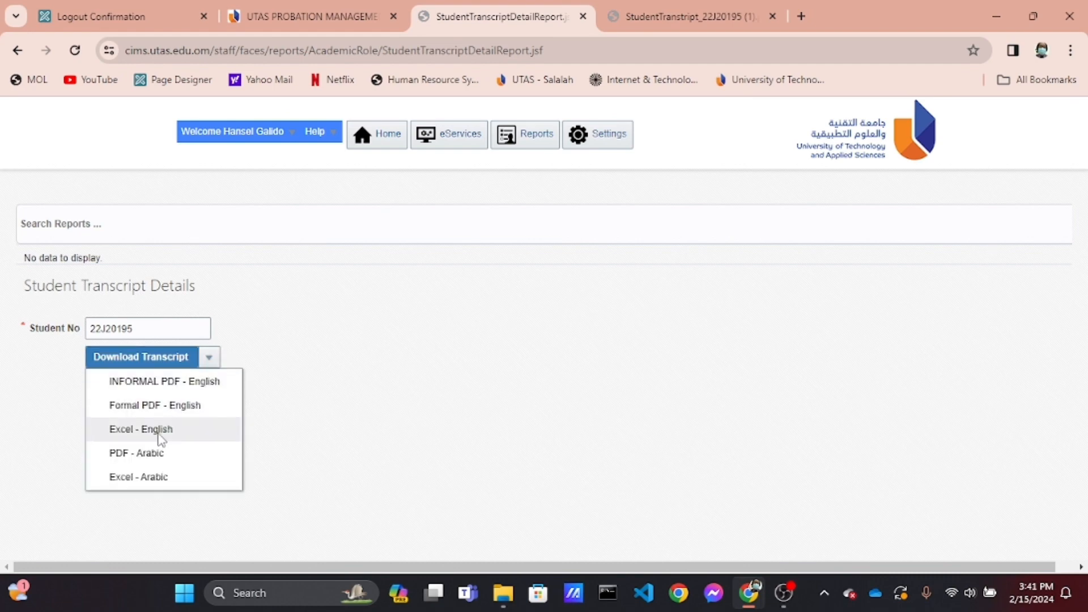
{"action": "scroll", "coordinate": [159, 435], "scroll_direction": "up", "scroll_amount": 5}
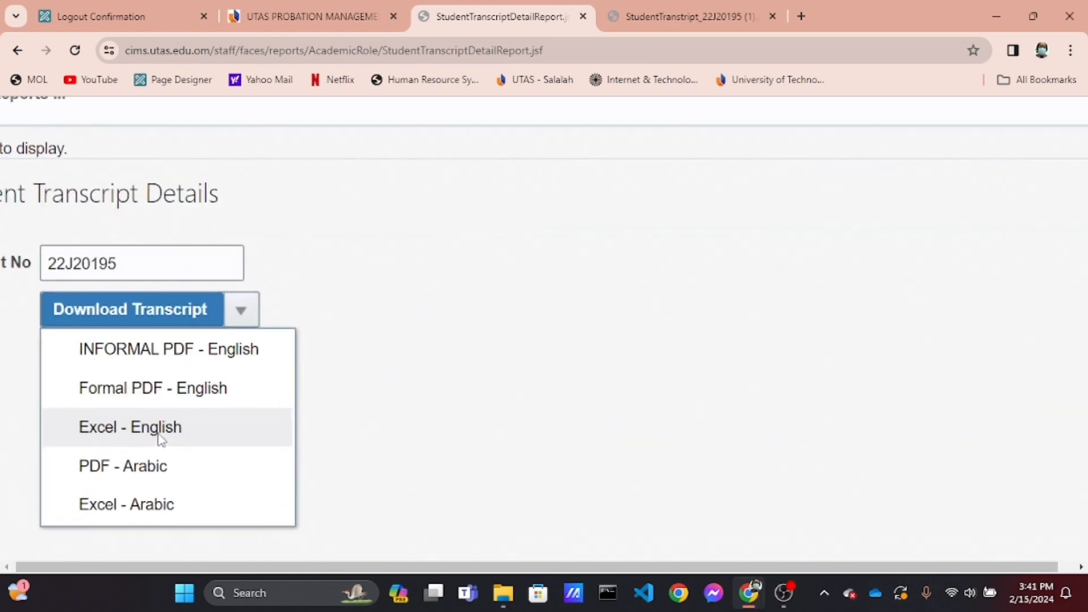
{"action": "left_click", "coordinate": [161, 437]}
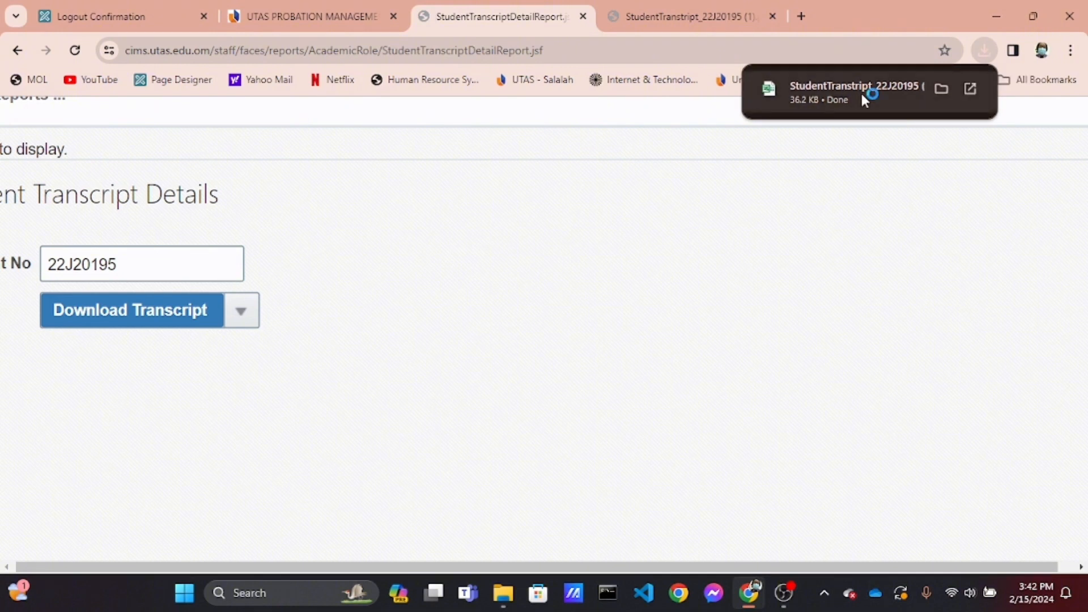
Review the student's PDF transcript semester records in the other tab
{"action": "left_click", "coordinate": [648, 17]}
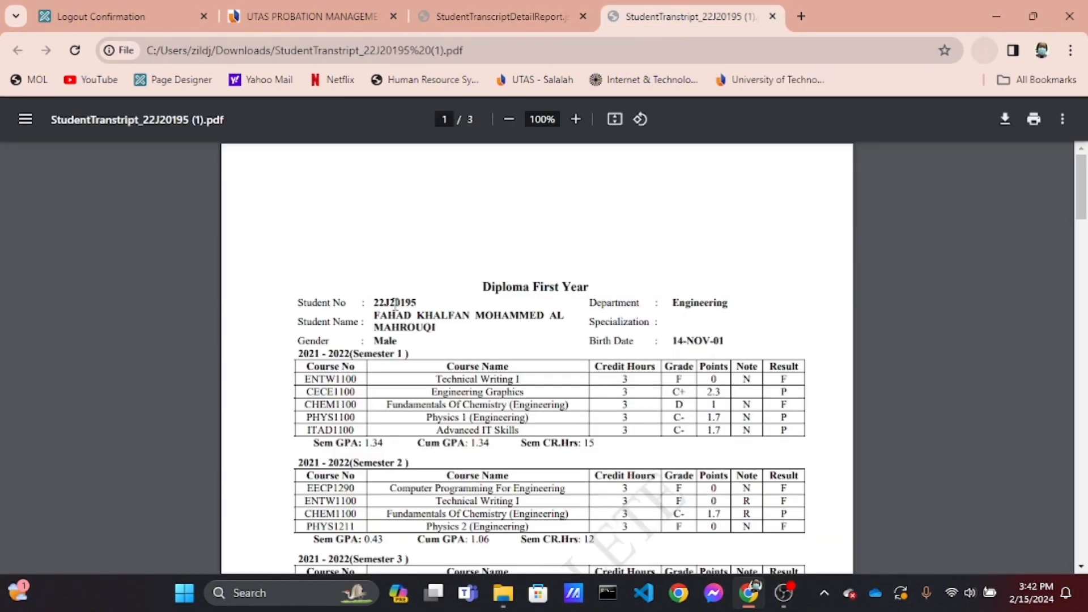
{"action": "scroll", "coordinate": [395, 304], "scroll_direction": "down", "scroll_amount": 4}
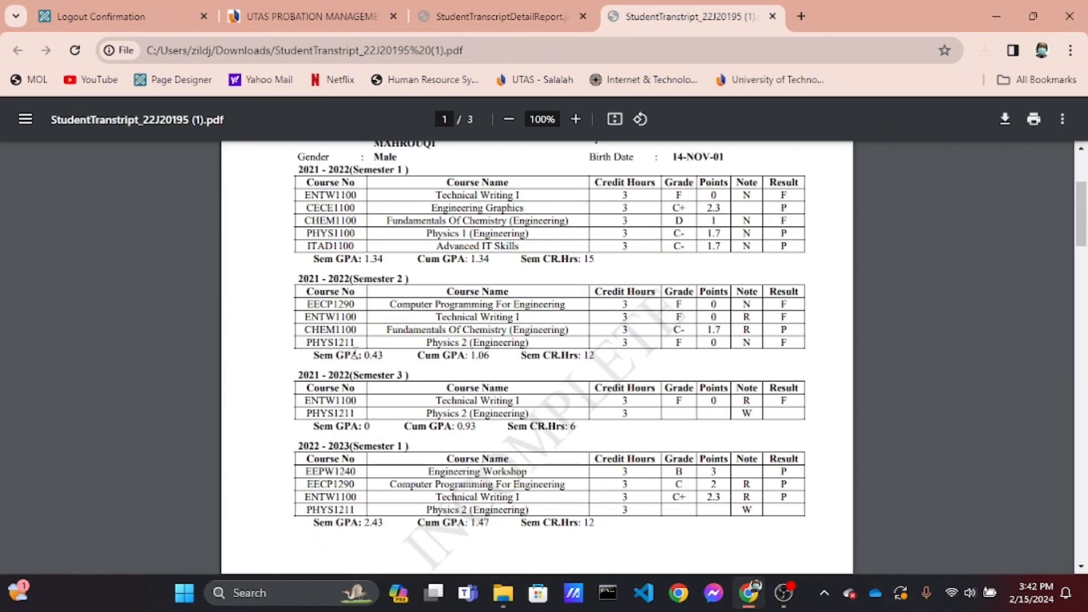
{"action": "scroll", "coordinate": [355, 353], "scroll_direction": "down", "scroll_amount": 15}
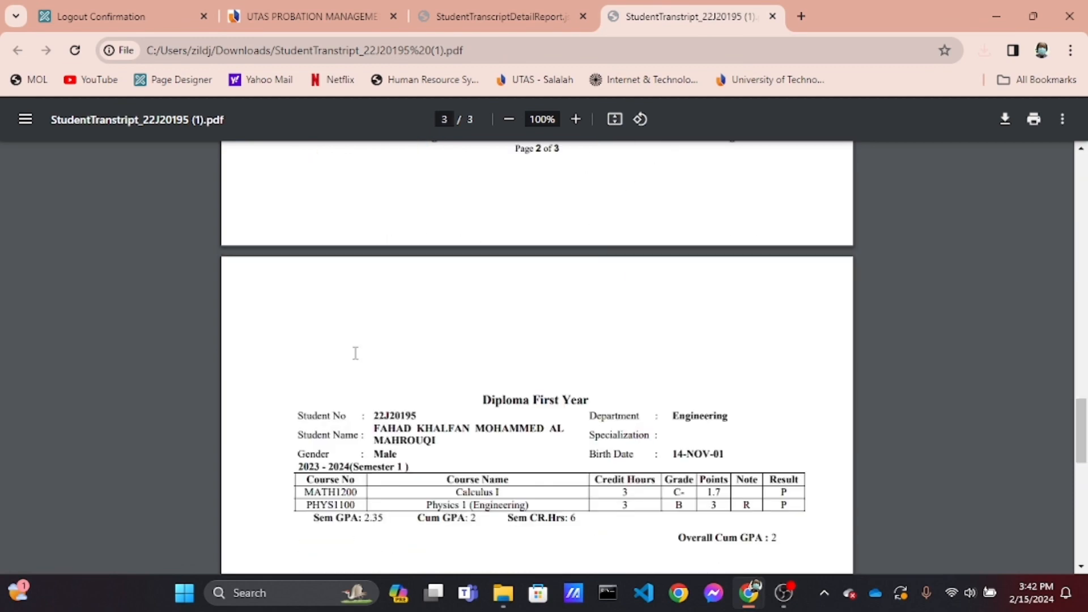
{"action": "scroll", "coordinate": [356, 353], "scroll_direction": "up", "scroll_amount": 15}
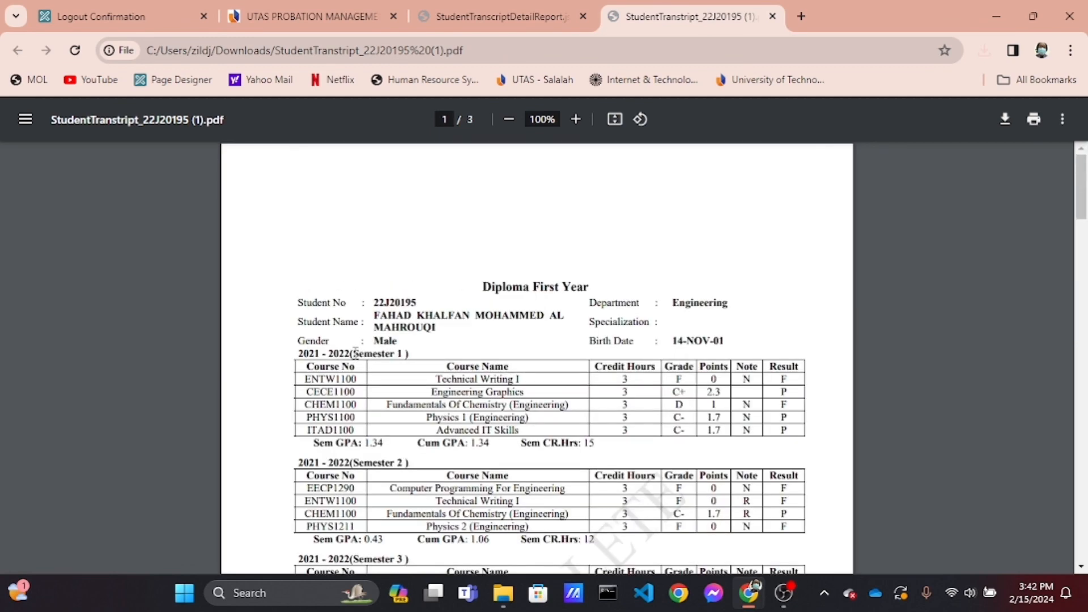
Return to the grade scenario page and open the One-time Upload Transcript uploader for the transcript data form
{"action": "left_click", "coordinate": [340, 17]}
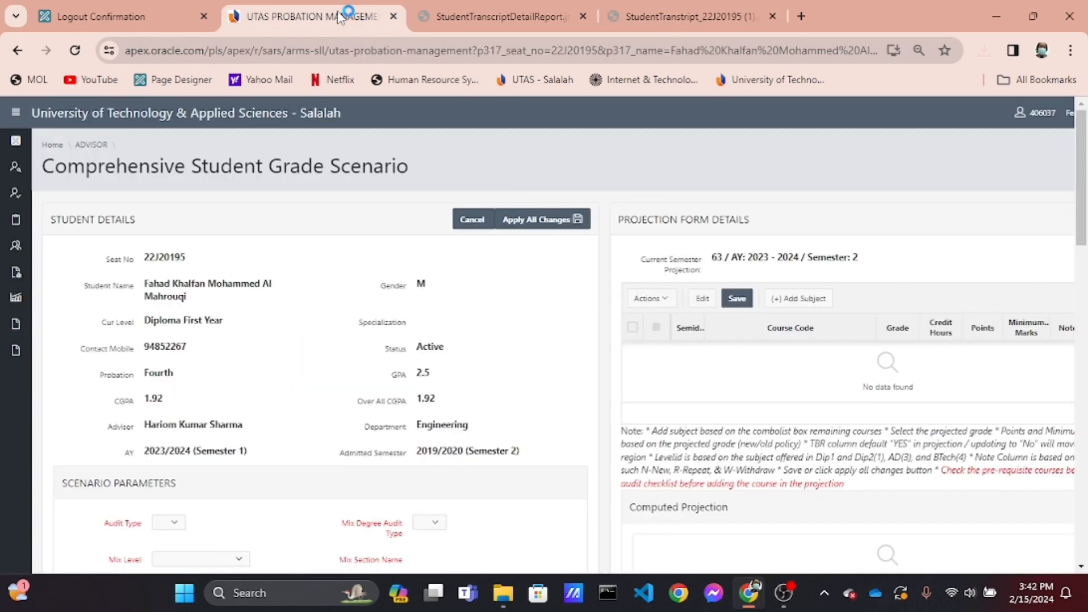
{"action": "scroll", "coordinate": [364, 318], "scroll_direction": "down", "scroll_amount": 3}
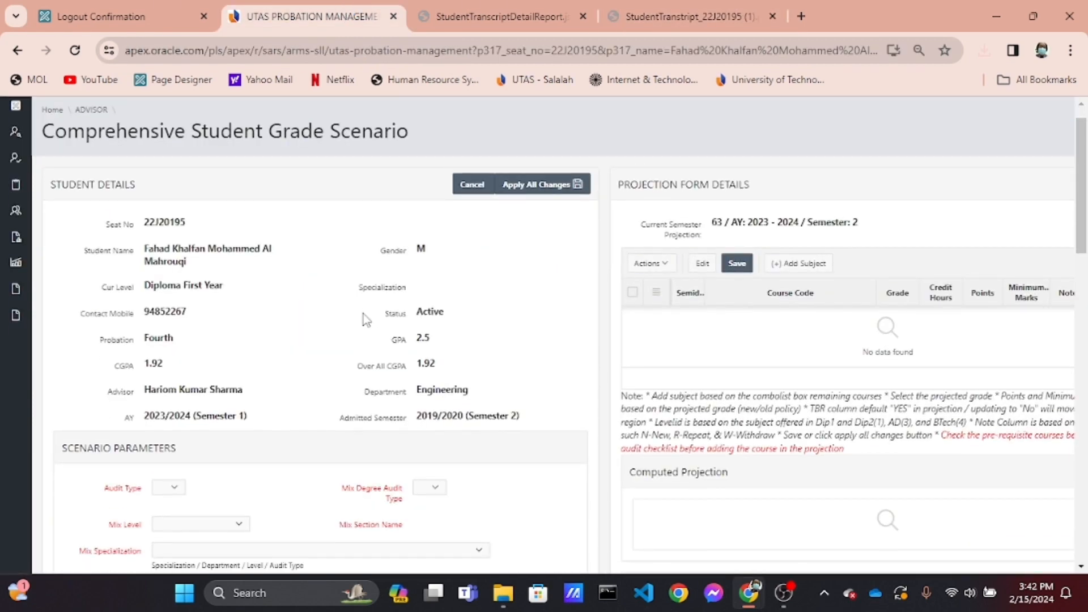
{"action": "scroll", "coordinate": [365, 320], "scroll_direction": "down", "scroll_amount": 3}
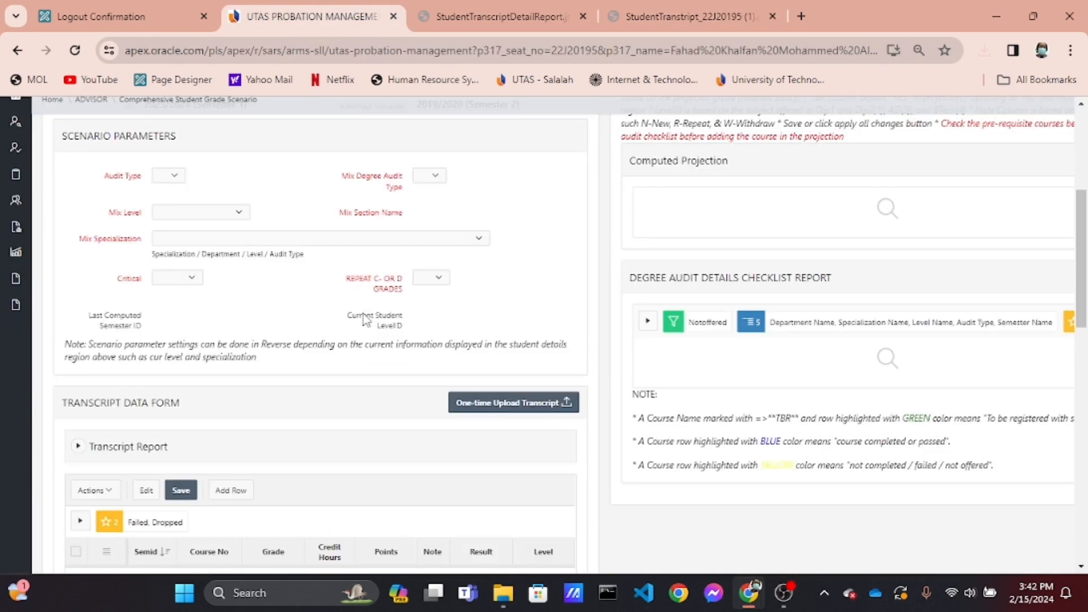
{"action": "scroll", "coordinate": [365, 320], "scroll_direction": "down", "scroll_amount": 2}
{"action": "scroll", "coordinate": [366, 320], "scroll_direction": "up", "scroll_amount": 3}
{"action": "scroll", "coordinate": [366, 320], "scroll_direction": "right", "scroll_amount": 2}
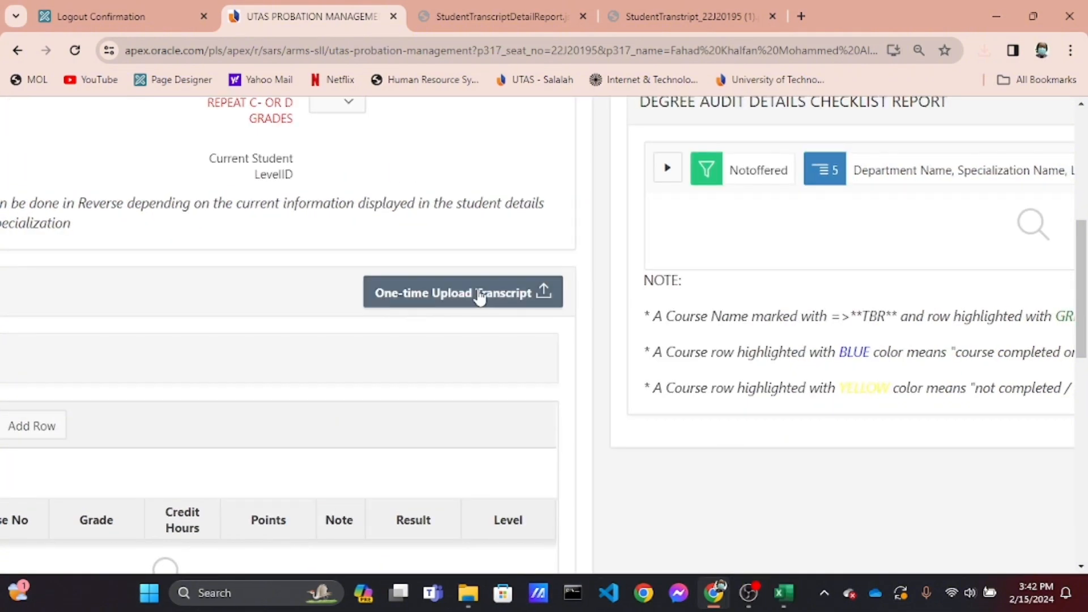
{"action": "scroll", "coordinate": [408, 384], "scroll_direction": "left", "scroll_amount": 1}
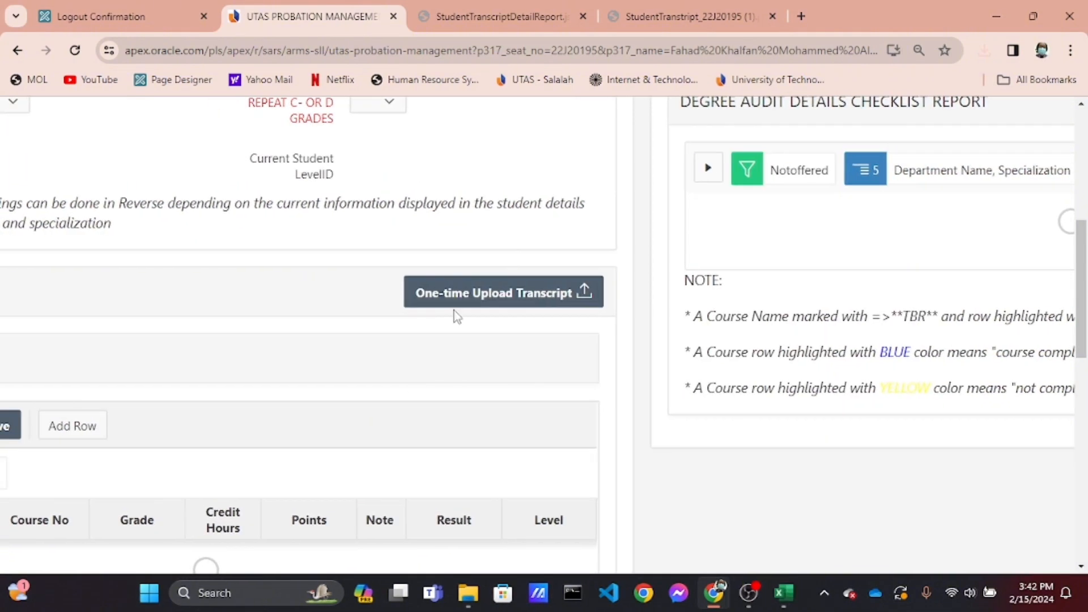
{"action": "left_click", "coordinate": [466, 300]}
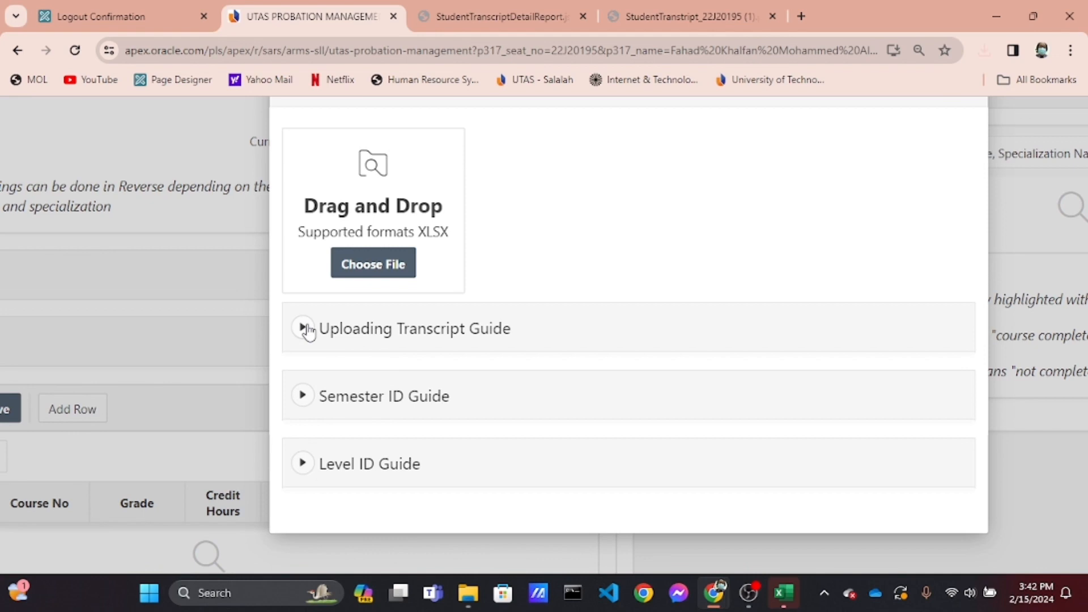
Read through the Uploading Transcript Guide in the Student Transcript Uploader dialog
{"action": "left_click", "coordinate": [304, 329]}
{"action": "scroll", "coordinate": [308, 331], "scroll_direction": "down", "scroll_amount": 3}
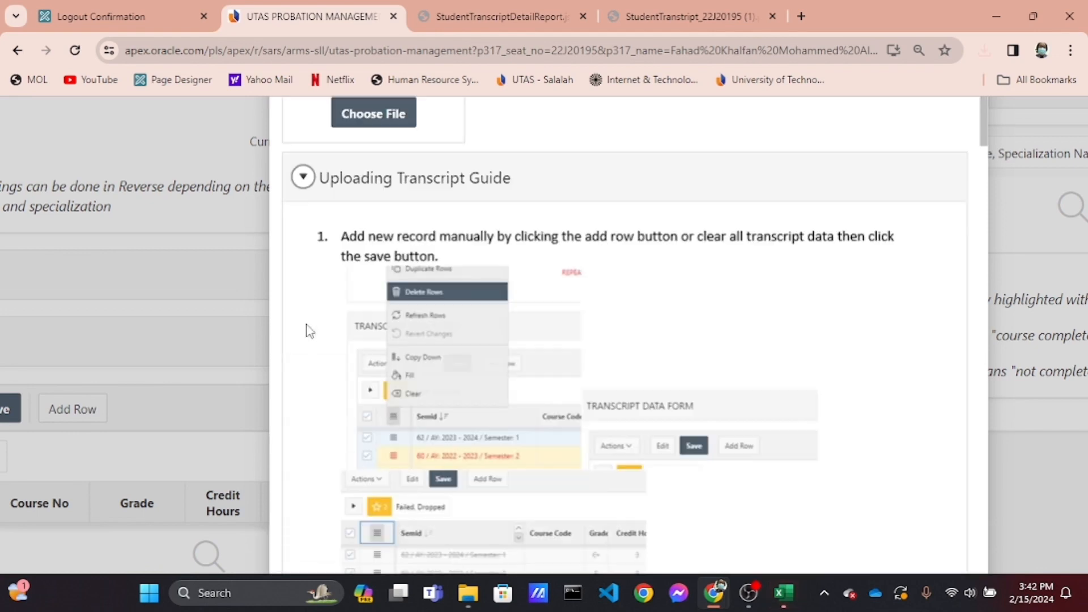
{"action": "scroll", "coordinate": [365, 380], "scroll_direction": "down", "scroll_amount": 2}
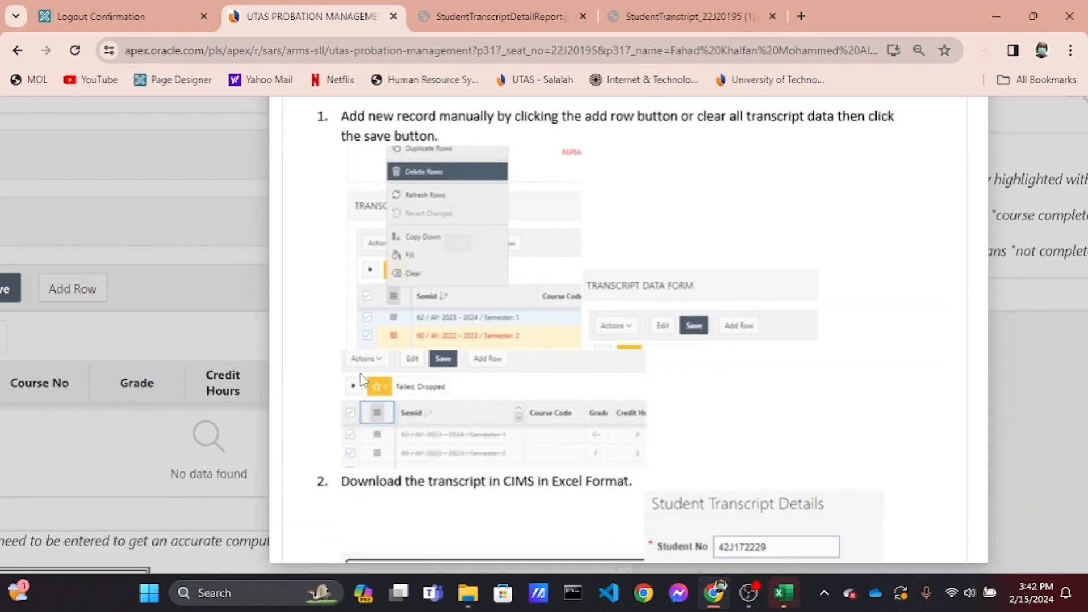
{"action": "scroll", "coordinate": [363, 381], "scroll_direction": "down", "scroll_amount": 4}
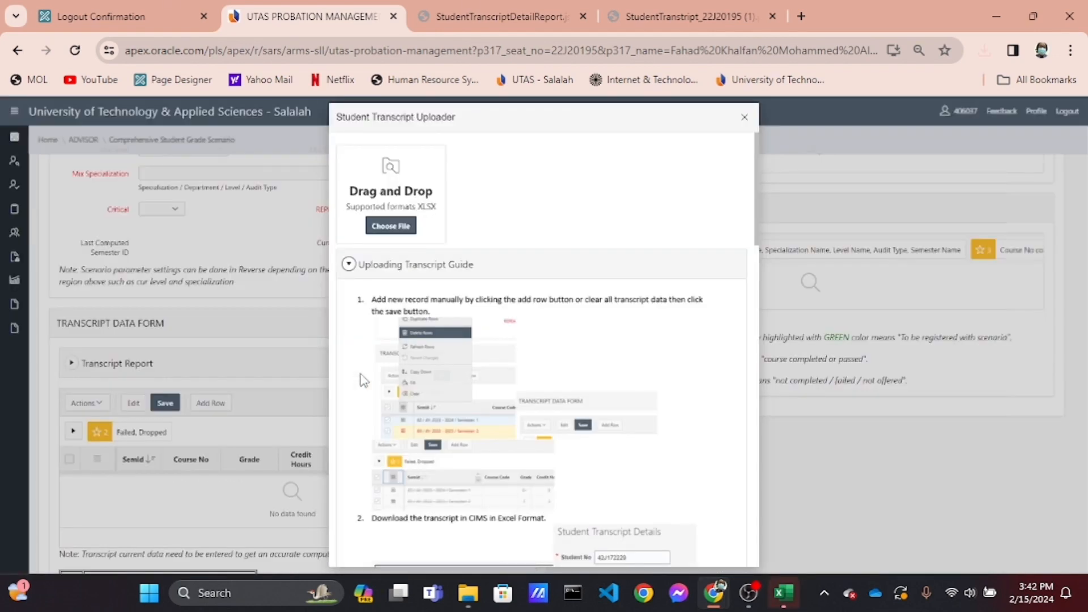
Review the Semester ID Guide and Level ID Guide in the uploader, then close the dialog
{"action": "scroll", "coordinate": [363, 380], "scroll_direction": "down", "scroll_amount": 6}
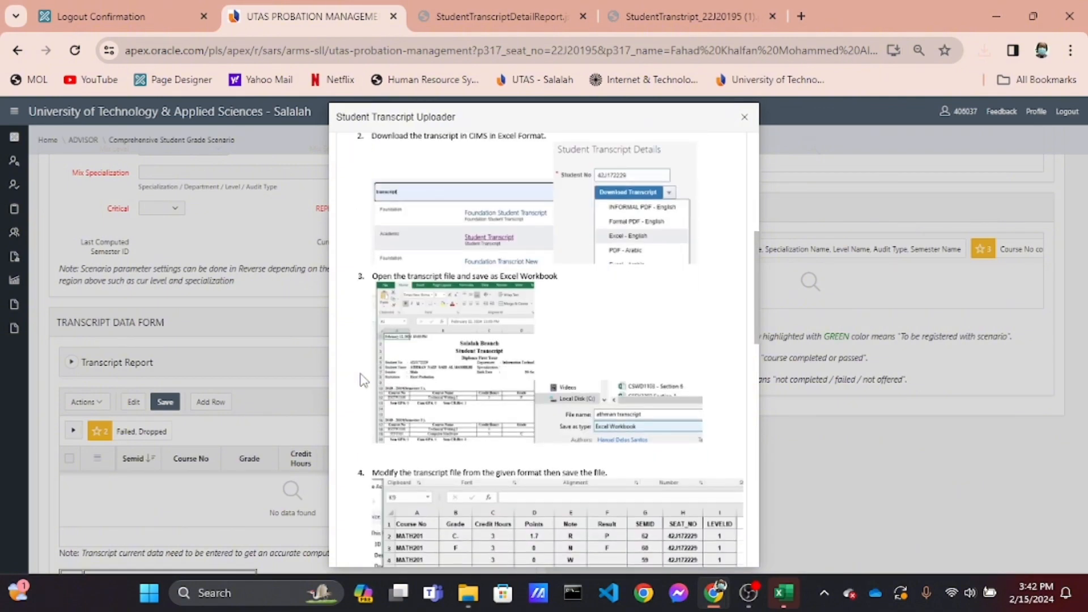
{"action": "scroll", "coordinate": [363, 380], "scroll_direction": "down", "scroll_amount": 10}
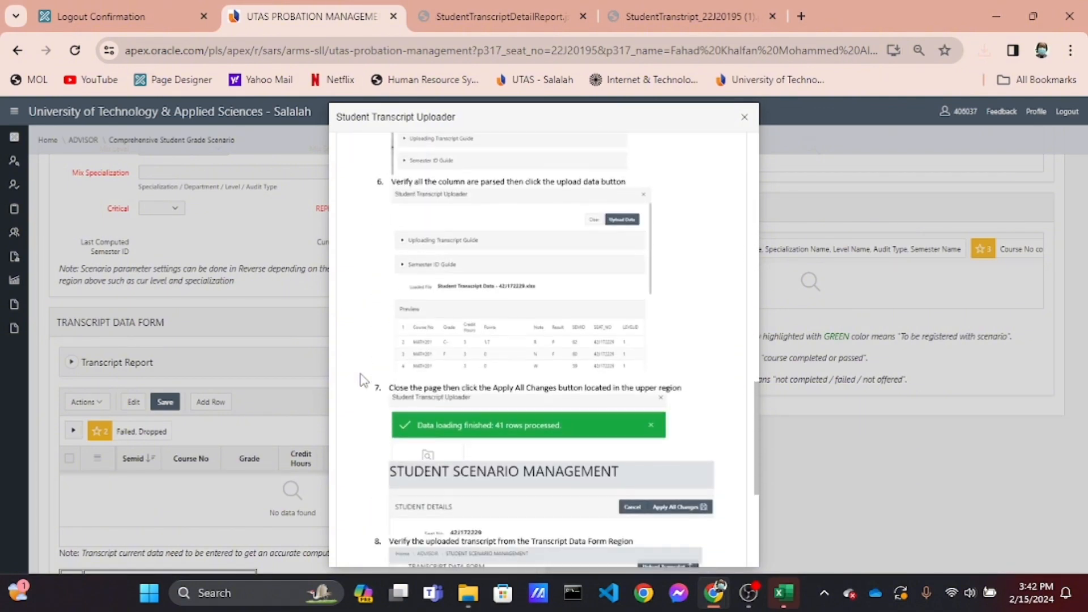
{"action": "scroll", "coordinate": [363, 380], "scroll_direction": "down", "scroll_amount": 5}
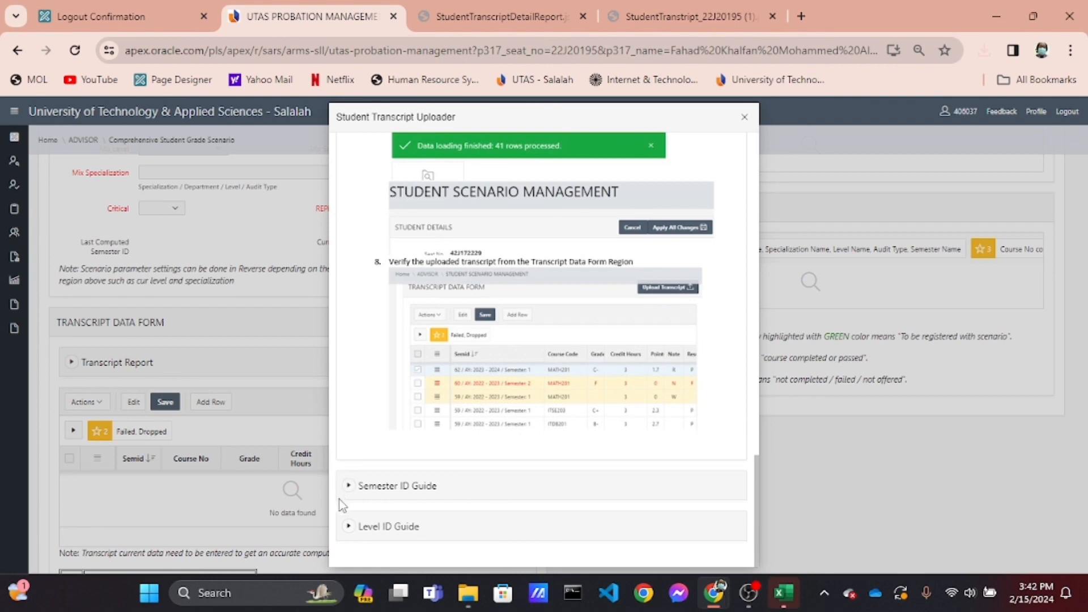
{"action": "left_click", "coordinate": [349, 486]}
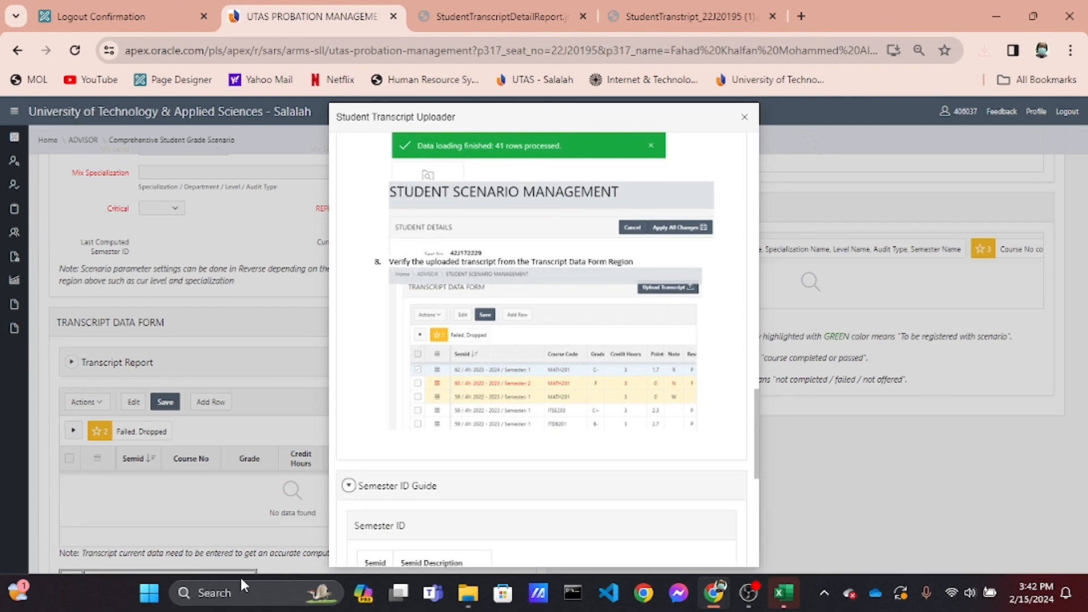
{"action": "scroll", "coordinate": [444, 404], "scroll_direction": "up", "scroll_amount": 5}
{"action": "scroll", "coordinate": [444, 404], "scroll_direction": "down", "scroll_amount": 4}
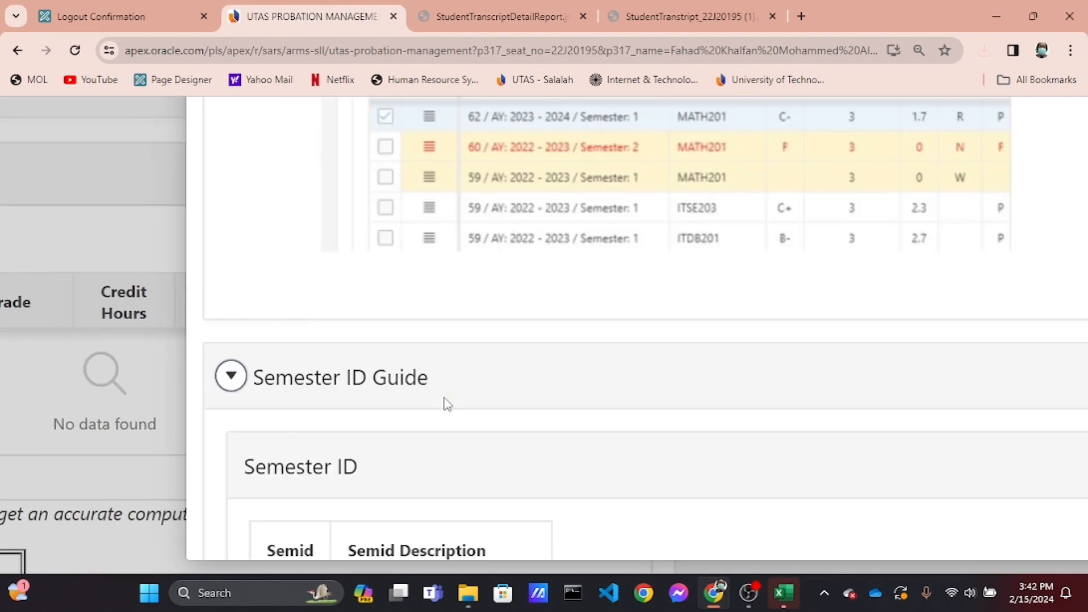
{"action": "scroll", "coordinate": [445, 404], "scroll_direction": "down", "scroll_amount": 3}
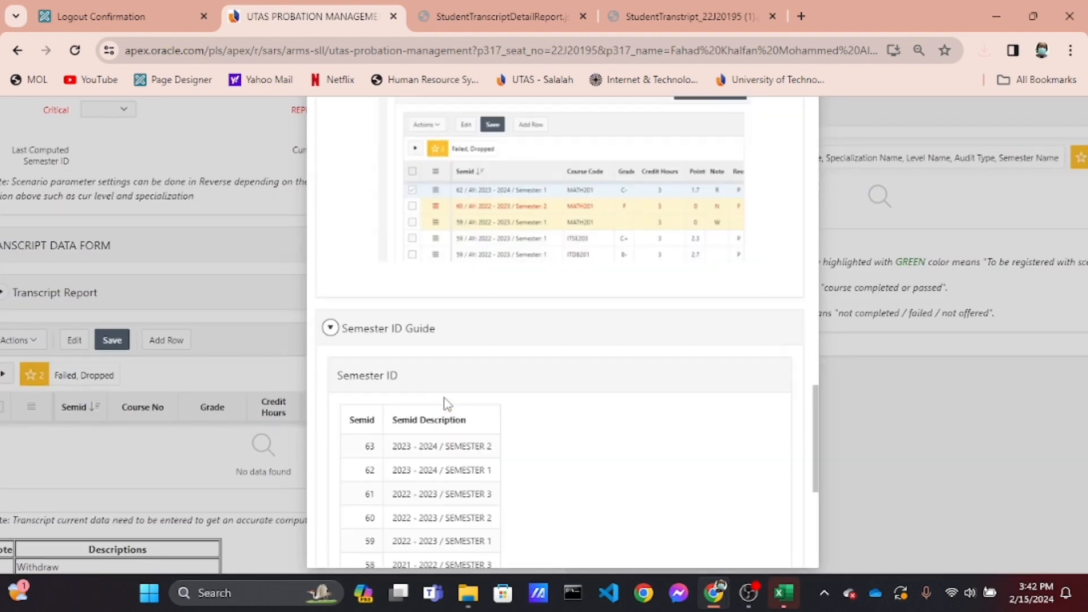
{"action": "scroll", "coordinate": [444, 404], "scroll_direction": "down", "scroll_amount": 5}
{"action": "scroll", "coordinate": [445, 404], "scroll_direction": "down", "scroll_amount": 2}
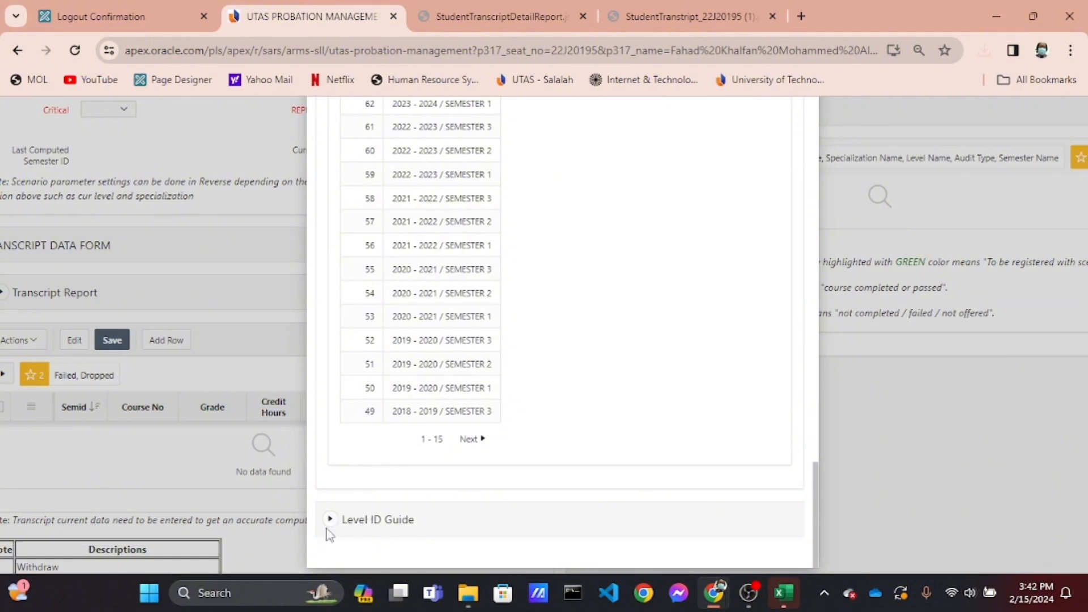
{"action": "left_click", "coordinate": [330, 520]}
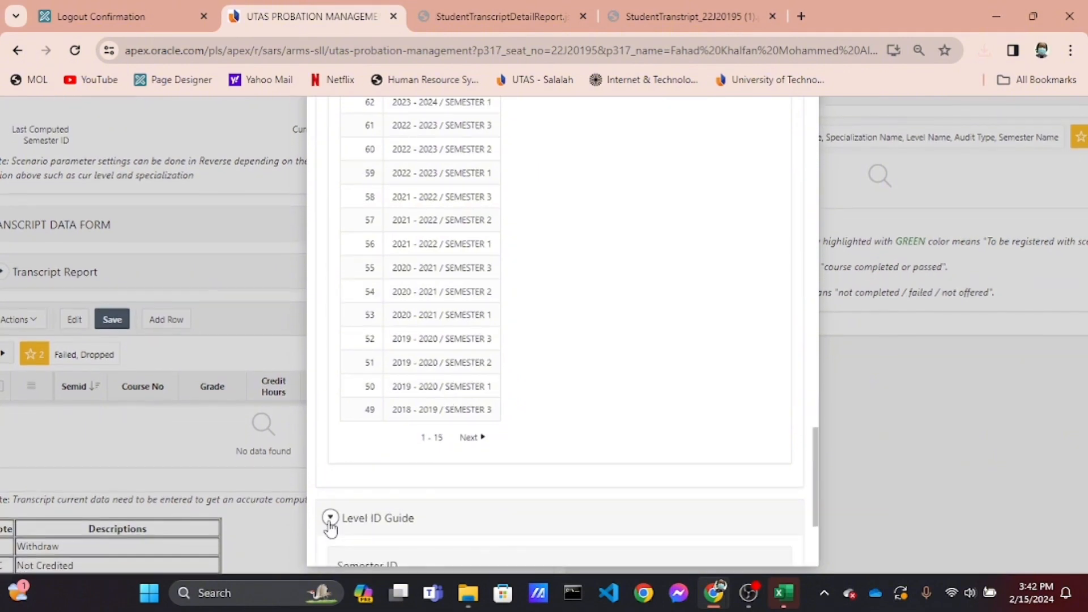
{"action": "scroll", "coordinate": [463, 496], "scroll_direction": "down", "scroll_amount": 4}
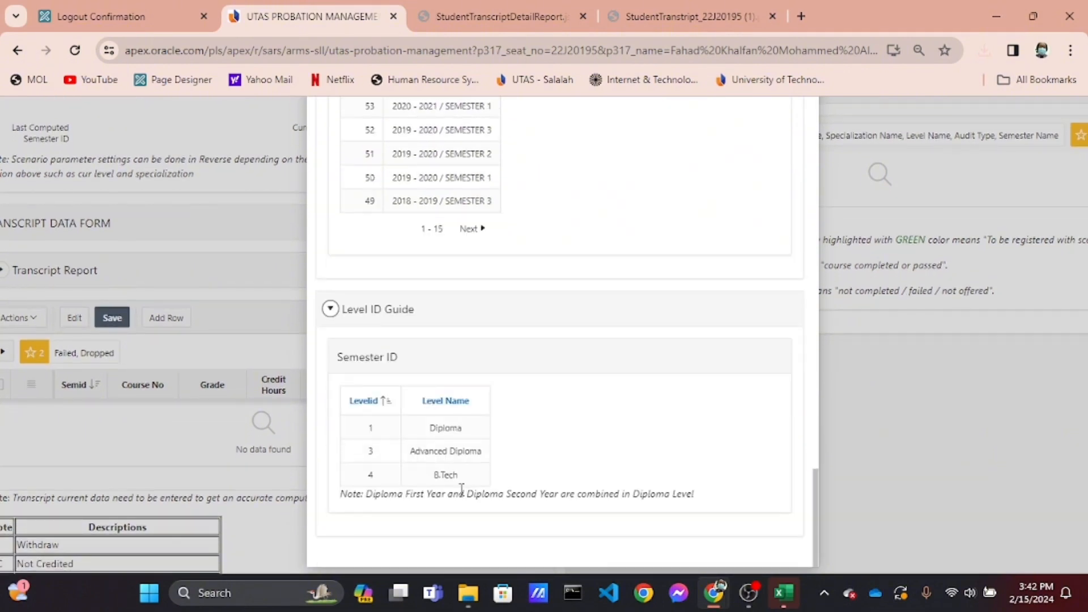
{"action": "scroll", "coordinate": [462, 490], "scroll_direction": "up", "scroll_amount": 4}
{"action": "scroll", "coordinate": [462, 490], "scroll_direction": "down", "scroll_amount": 5}
{"action": "scroll", "coordinate": [462, 490], "scroll_direction": "up", "scroll_amount": 4}
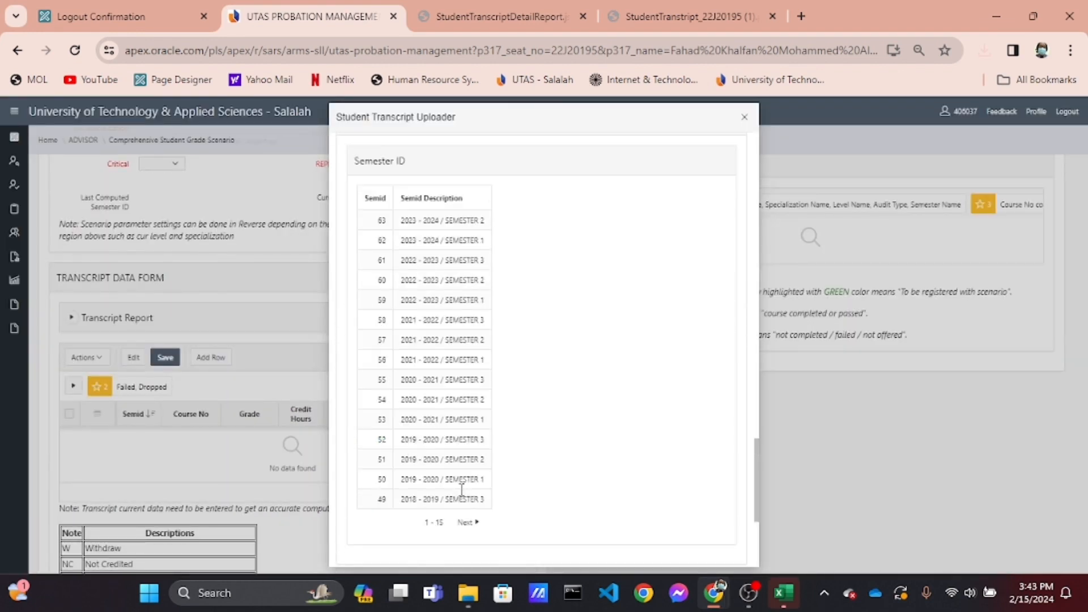
{"action": "scroll", "coordinate": [461, 490], "scroll_direction": "up", "scroll_amount": 8}
{"action": "left_click", "coordinate": [745, 119]}
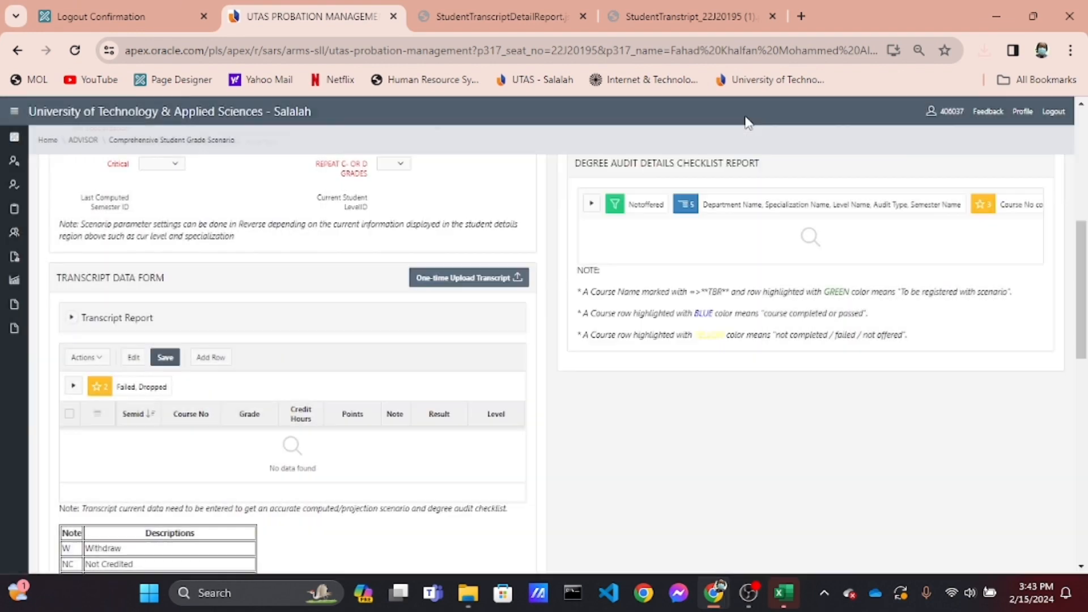
Open the downloaded transcript in Excel and copy the student number into cell H12
{"action": "left_click", "coordinate": [784, 593]}
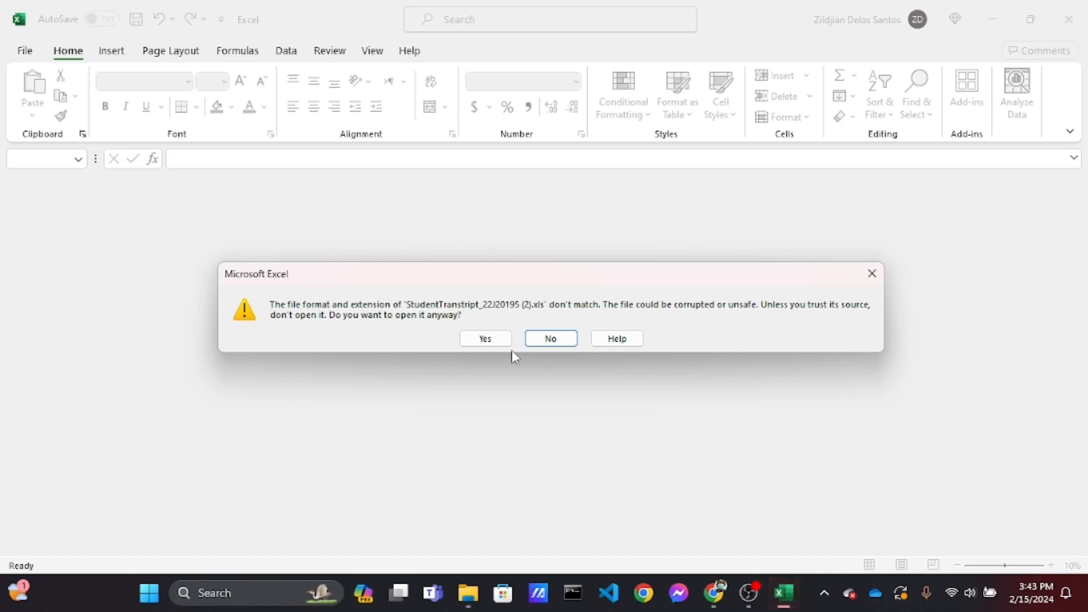
{"action": "left_click", "coordinate": [485, 339]}
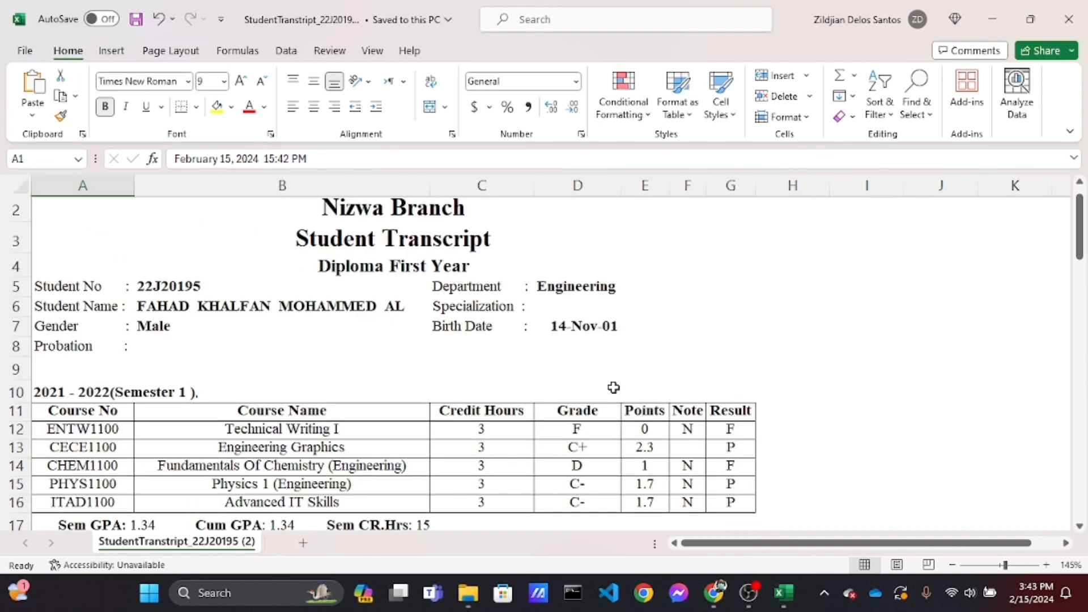
{"action": "left_click", "coordinate": [169, 291]}
{"action": "key", "text": "ctrl+c"}
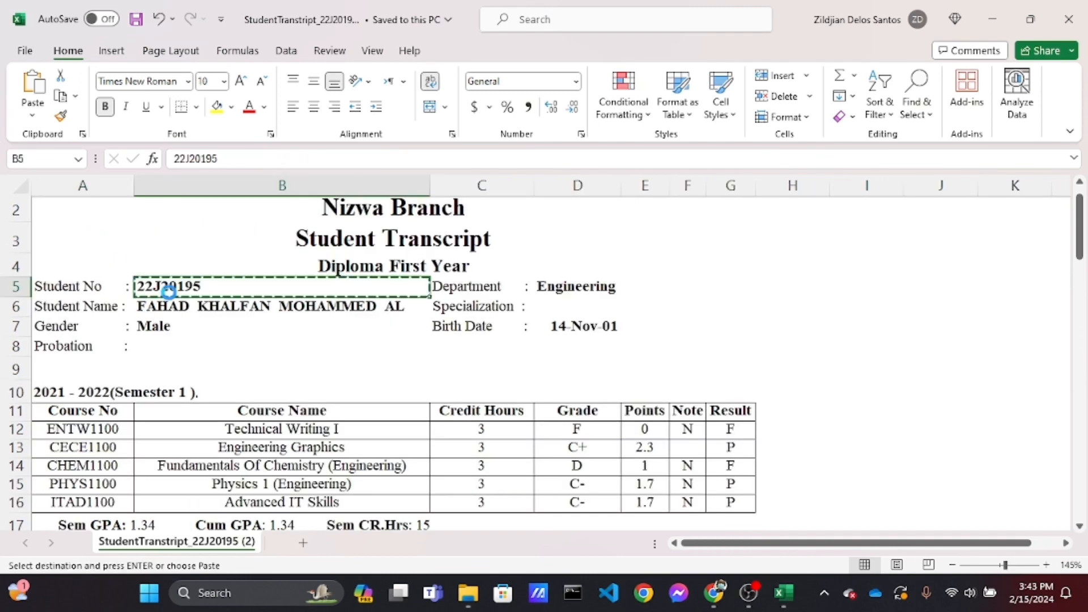
{"action": "scroll", "coordinate": [563, 367], "scroll_direction": "down", "scroll_amount": 1}
{"action": "scroll", "coordinate": [562, 366], "scroll_direction": "right", "scroll_amount": 2}
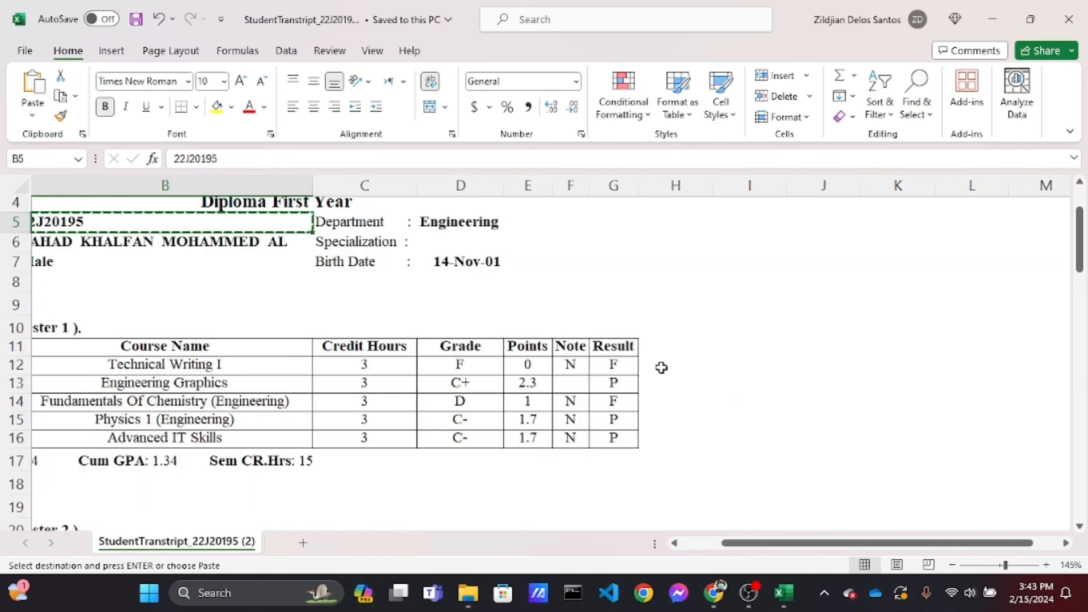
{"action": "left_click", "coordinate": [661, 367]}
{"action": "key", "text": "ctrl+v"}
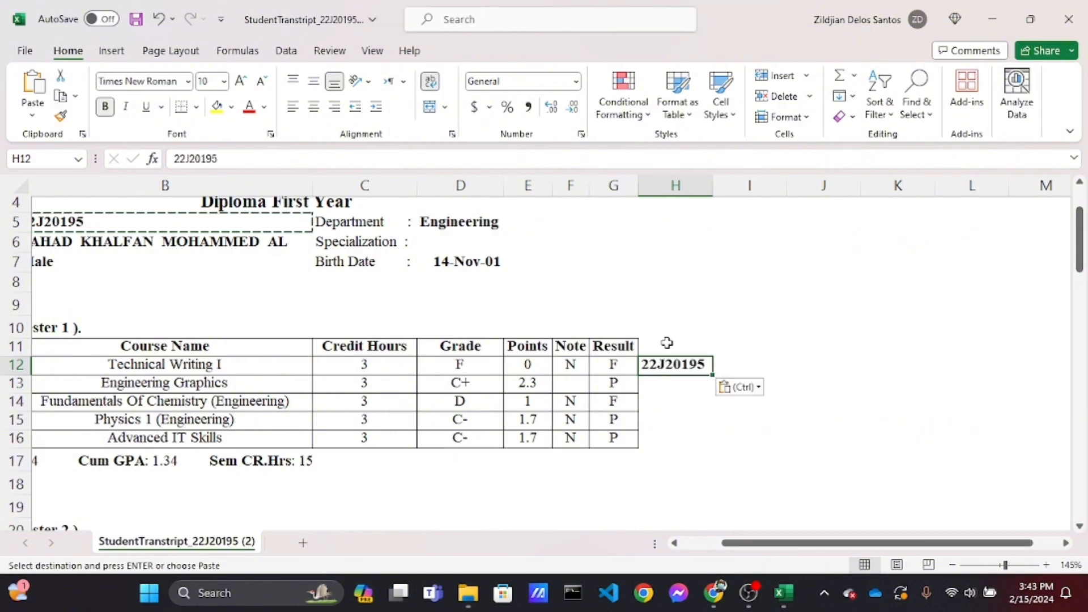
Enter the header SEAT_NO in cell H11 and widen column H to fit it
{"action": "left_click", "coordinate": [665, 344]}
{"action": "scroll", "coordinate": [667, 342], "scroll_direction": "up", "scroll_amount": 8}
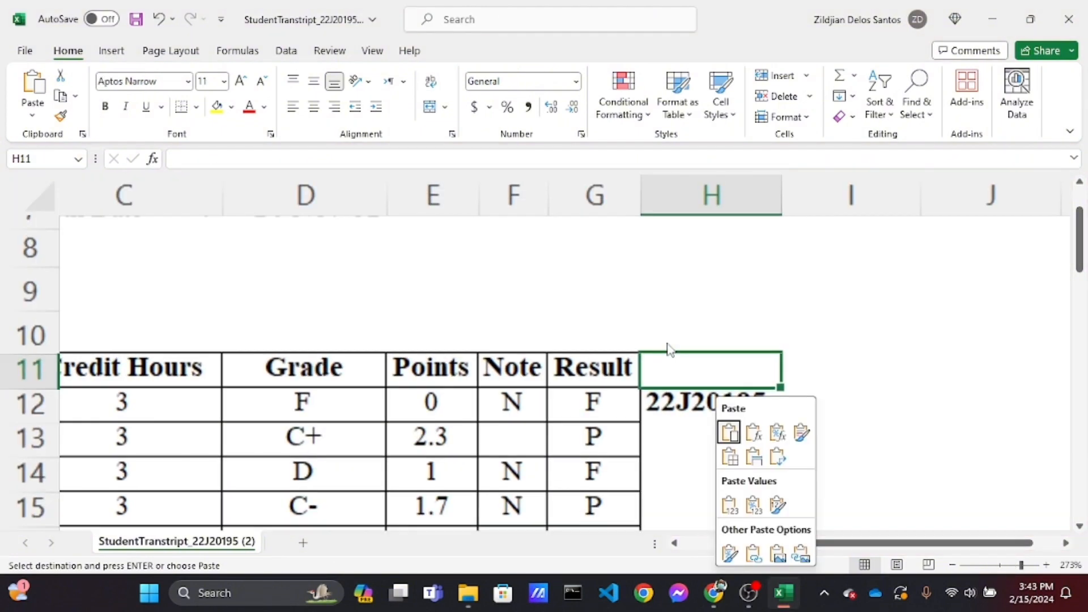
{"action": "scroll", "coordinate": [667, 343], "scroll_direction": "down", "scroll_amount": 1}
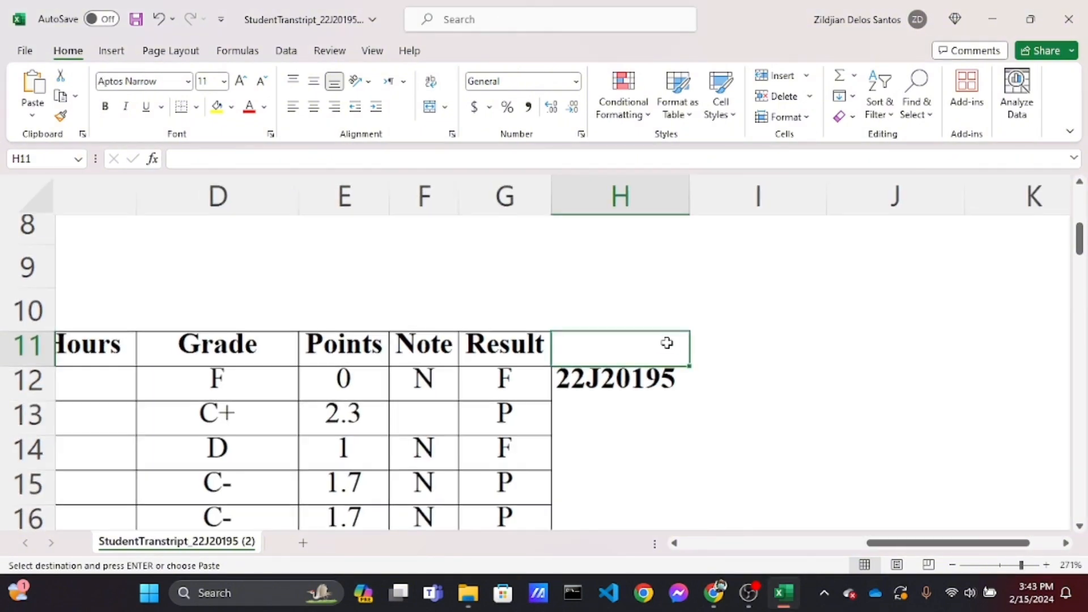
{"action": "type", "text": "SE"}
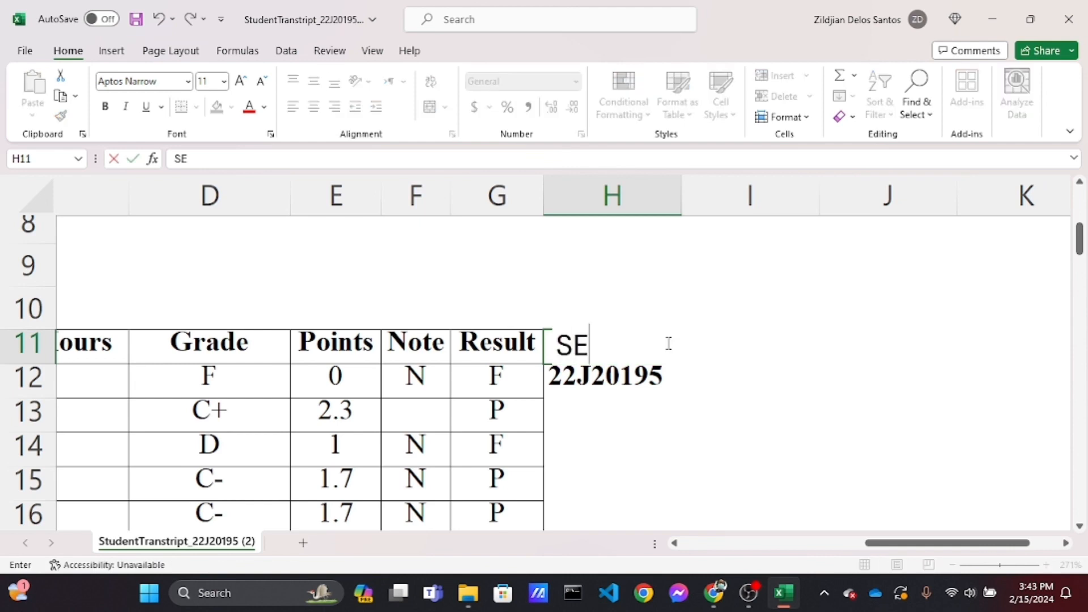
{"action": "type", "text": "AT_"}
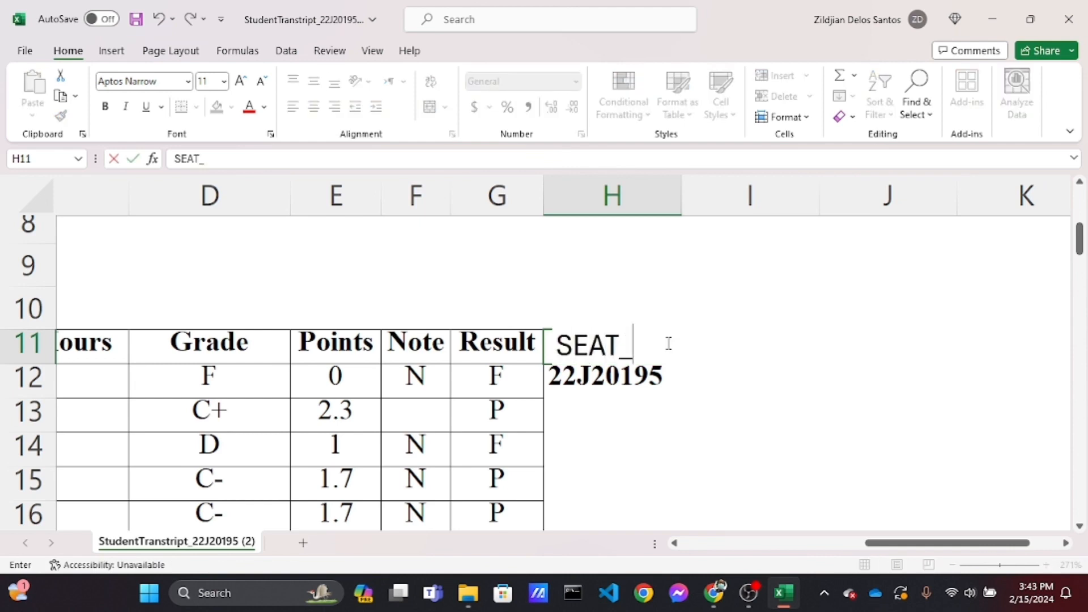
{"action": "type", "text": "NO"}
{"action": "key", "text": "Tab"}
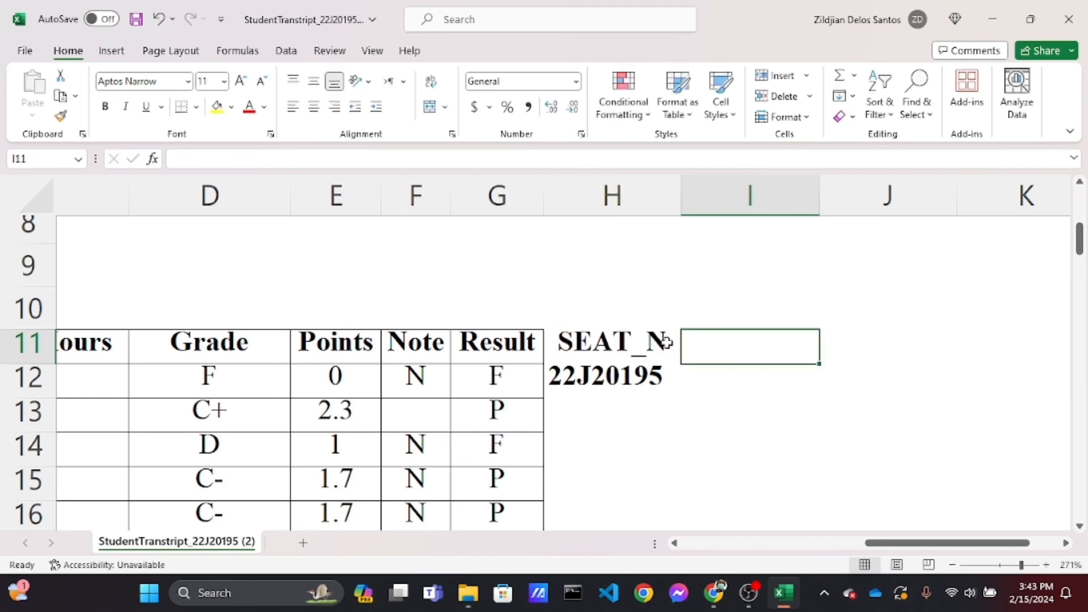
{"action": "left_click", "coordinate": [680, 196]}
{"action": "left_click", "coordinate": [687, 196]}
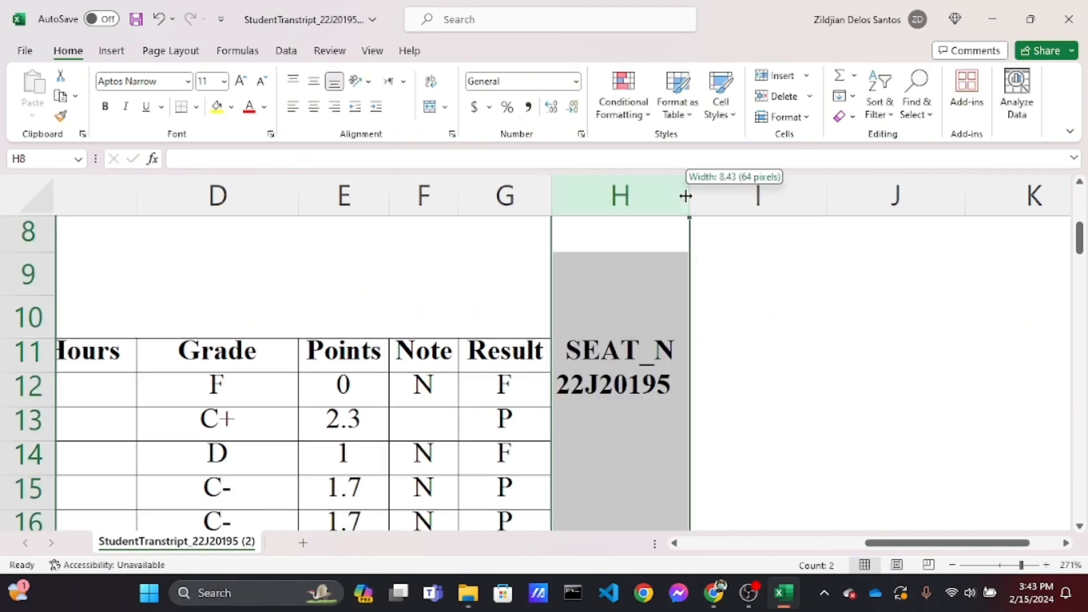
{"action": "left_click_drag", "start_coordinate": [688, 196], "coordinate": [709, 196]}
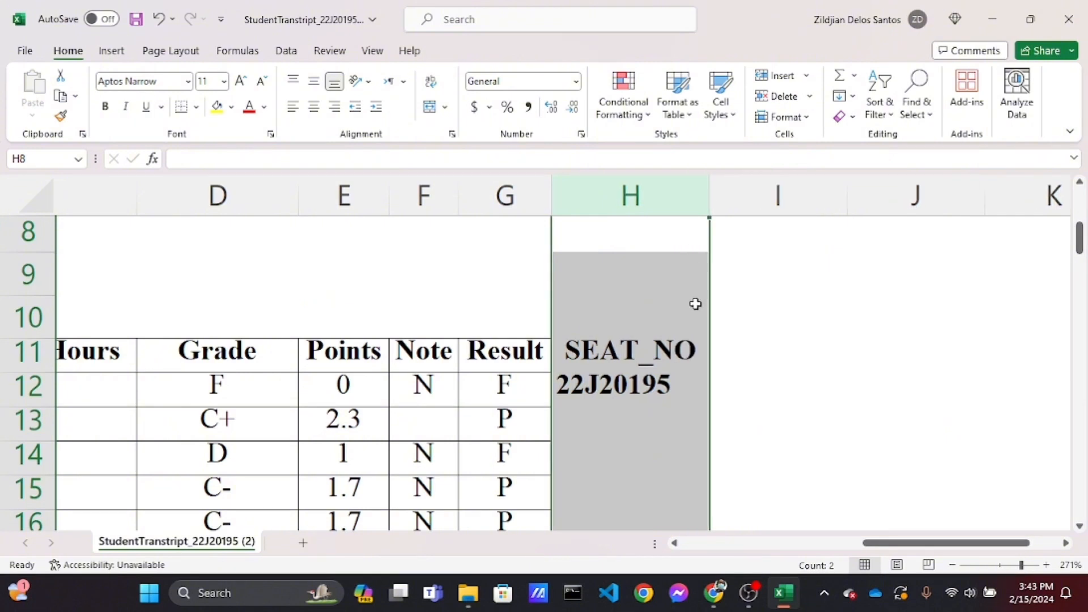
Add the headers SEMID in cell I11 and LEVELID in cell J11
{"action": "left_click", "coordinate": [748, 346]}
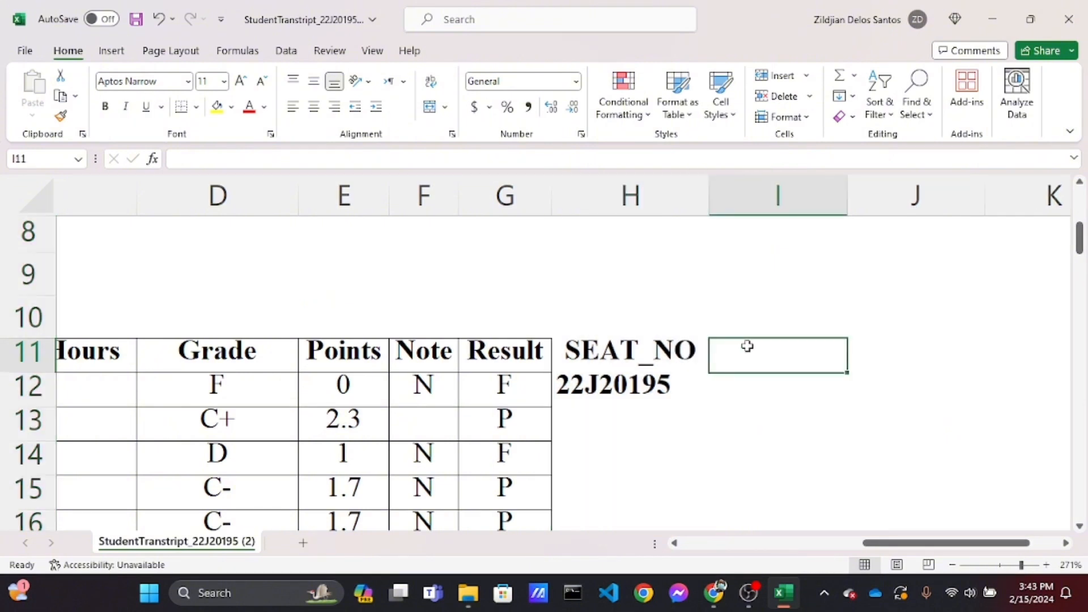
{"action": "type", "text": "SEMID"}
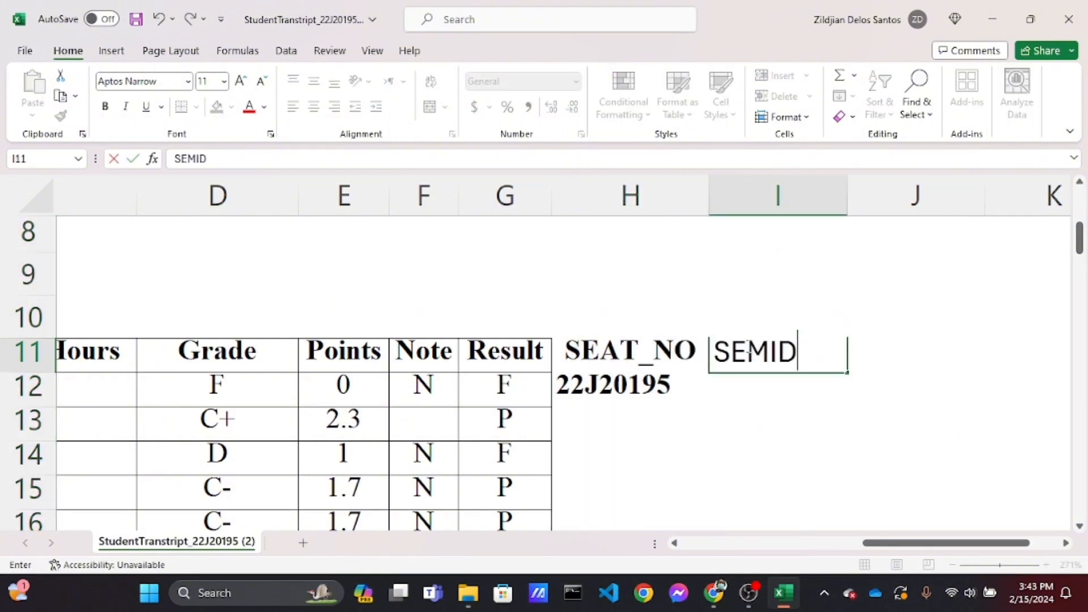
{"action": "left_click", "coordinate": [895, 352]}
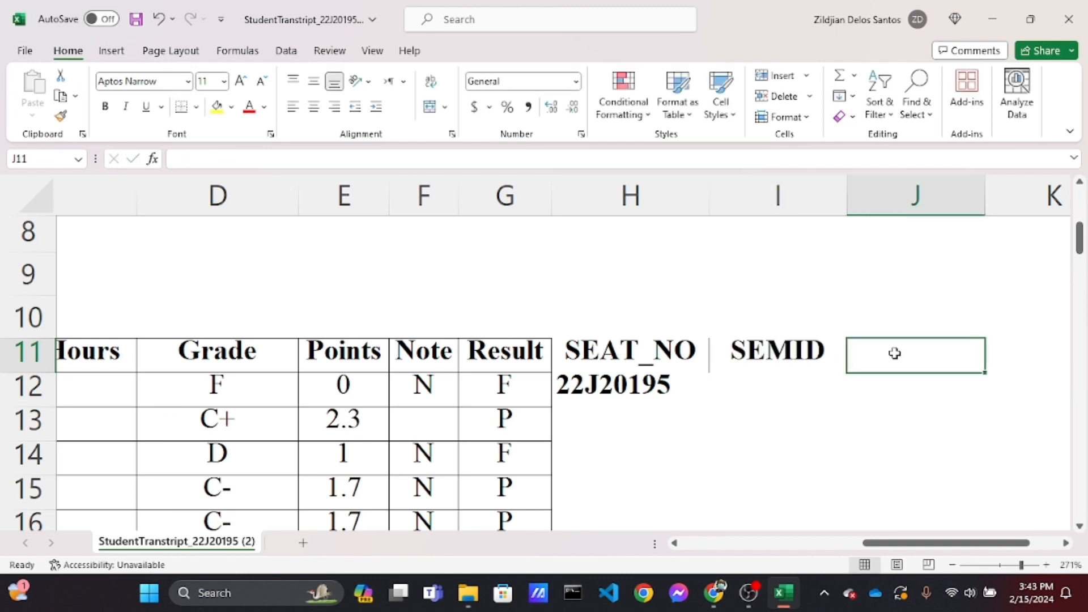
{"action": "type", "text": "LEVELID"}
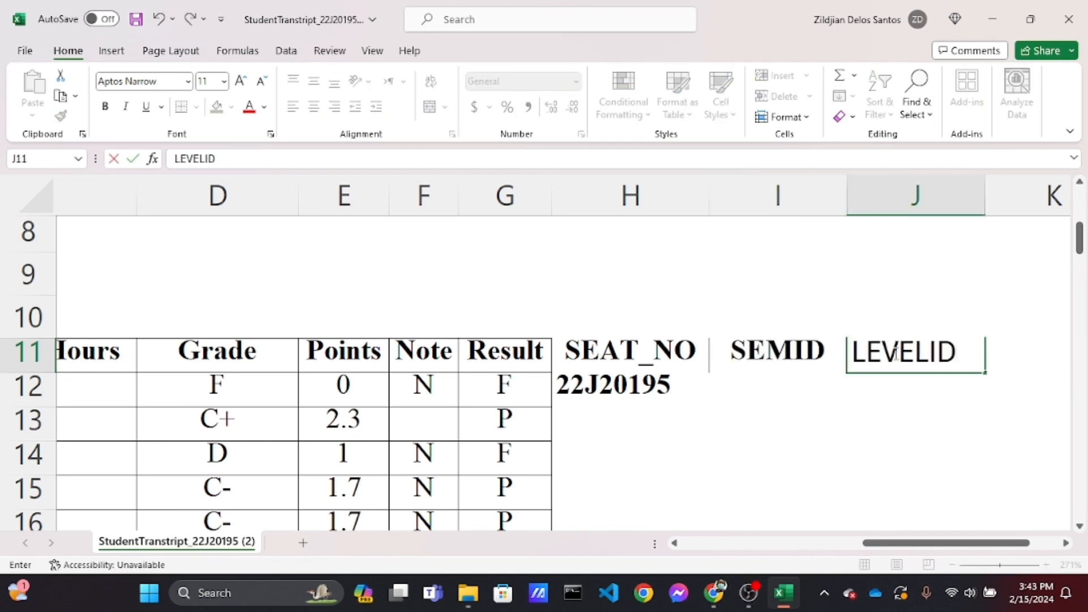
{"action": "key", "text": "Return"}
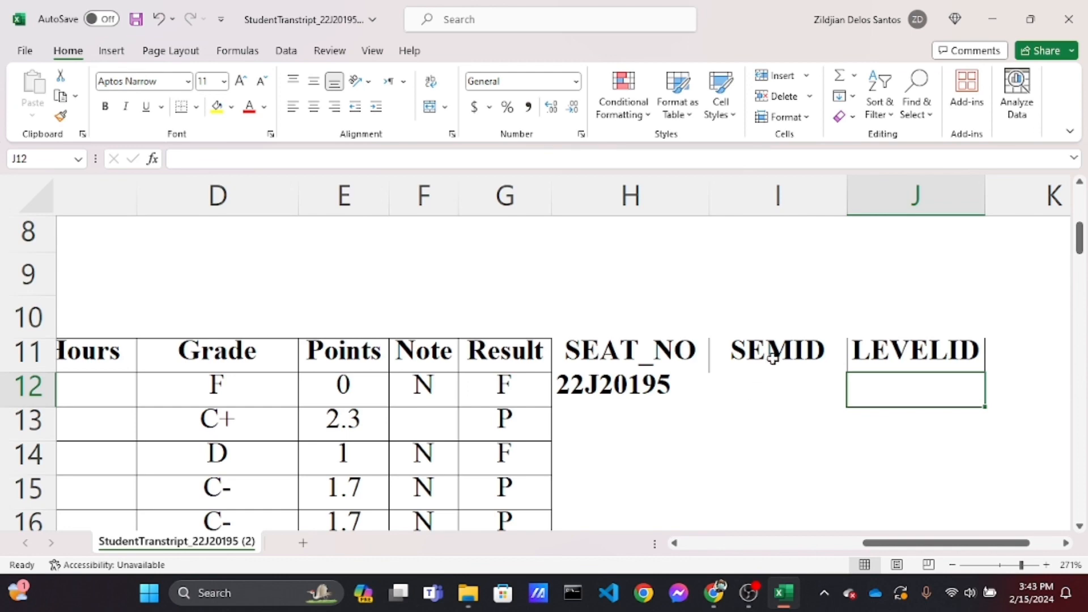
Scroll through the transcript sheet to review each semester's course table
{"action": "left_click", "coordinate": [904, 347]}
{"action": "scroll", "coordinate": [410, 304], "scroll_direction": "left", "scroll_amount": 5}
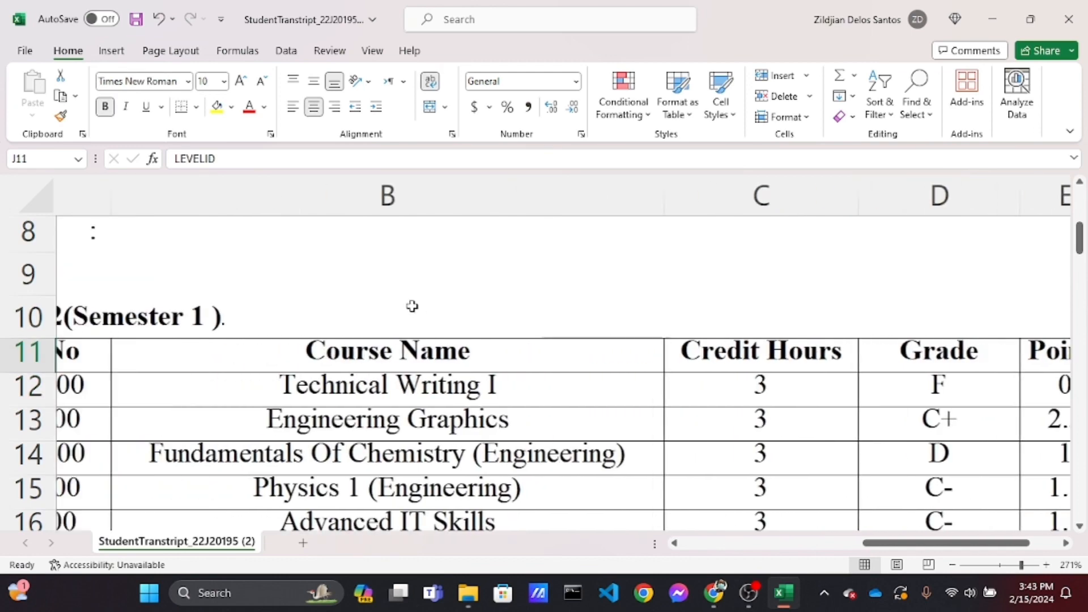
{"action": "scroll", "coordinate": [412, 306], "scroll_direction": "up", "scroll_amount": 2}
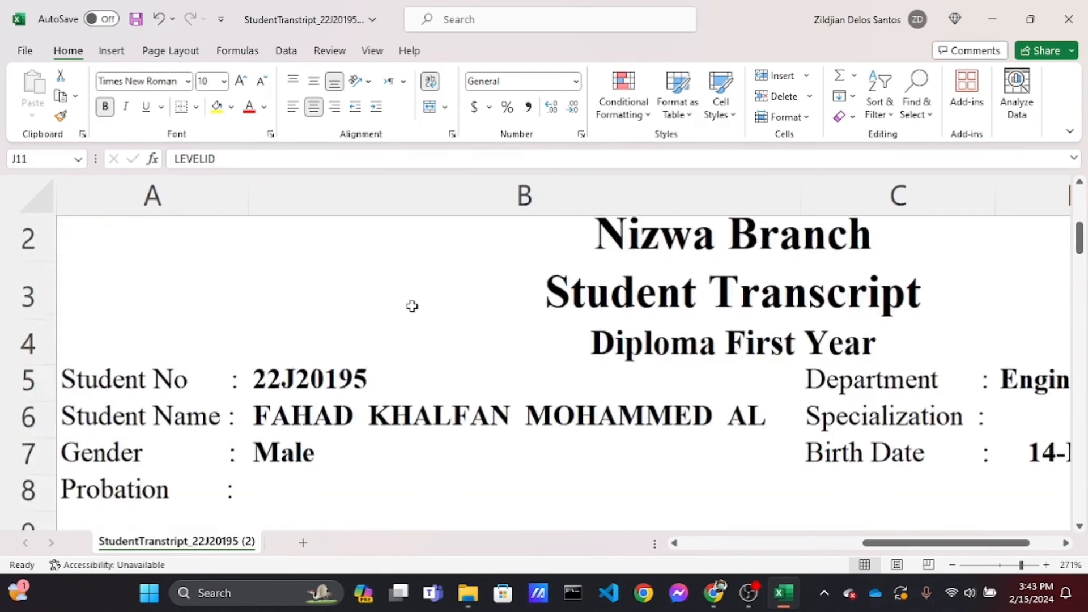
{"action": "left_click", "coordinate": [573, 336]}
{"action": "scroll", "coordinate": [573, 336], "scroll_direction": "down", "scroll_amount": 9}
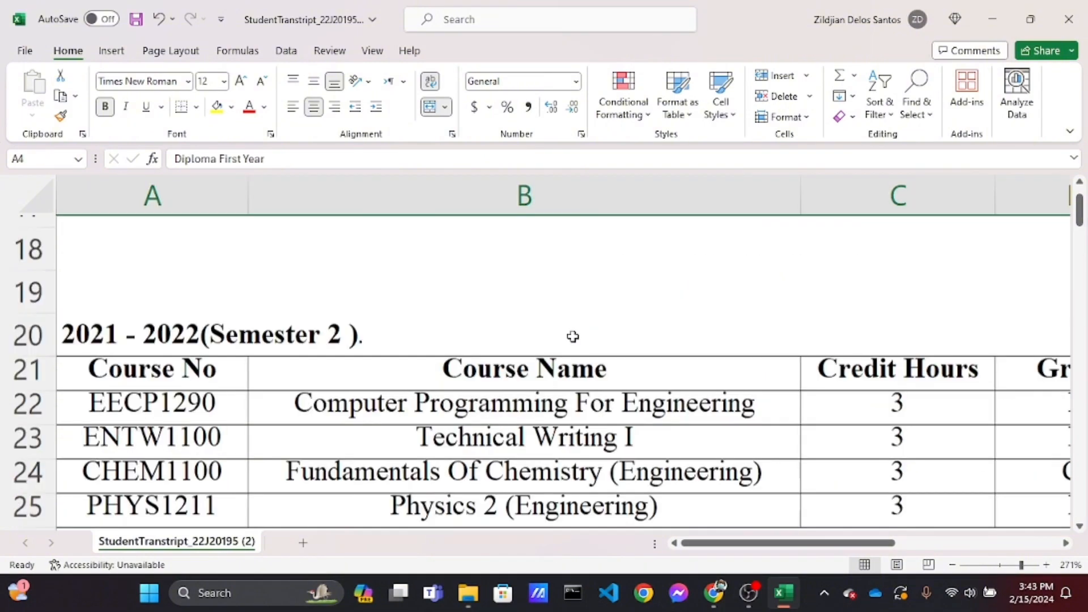
{"action": "scroll", "coordinate": [573, 337], "scroll_direction": "down", "scroll_amount": 2}
{"action": "scroll", "coordinate": [573, 337], "scroll_direction": "down", "scroll_amount": 8}
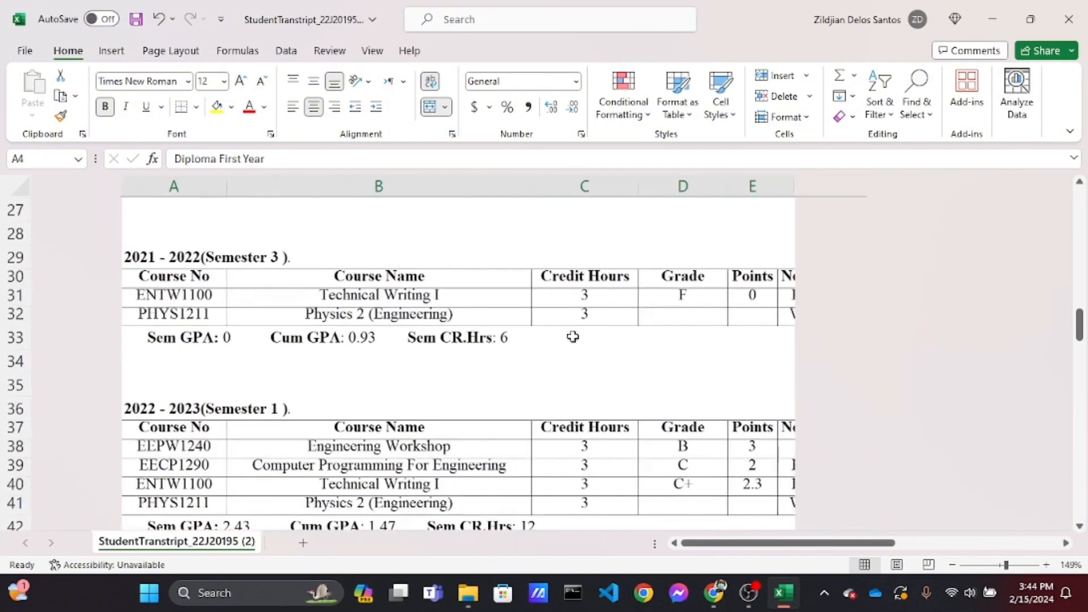
{"action": "scroll", "coordinate": [573, 336], "scroll_direction": "down", "scroll_amount": 3}
{"action": "scroll", "coordinate": [573, 335], "scroll_direction": "down", "scroll_amount": 6}
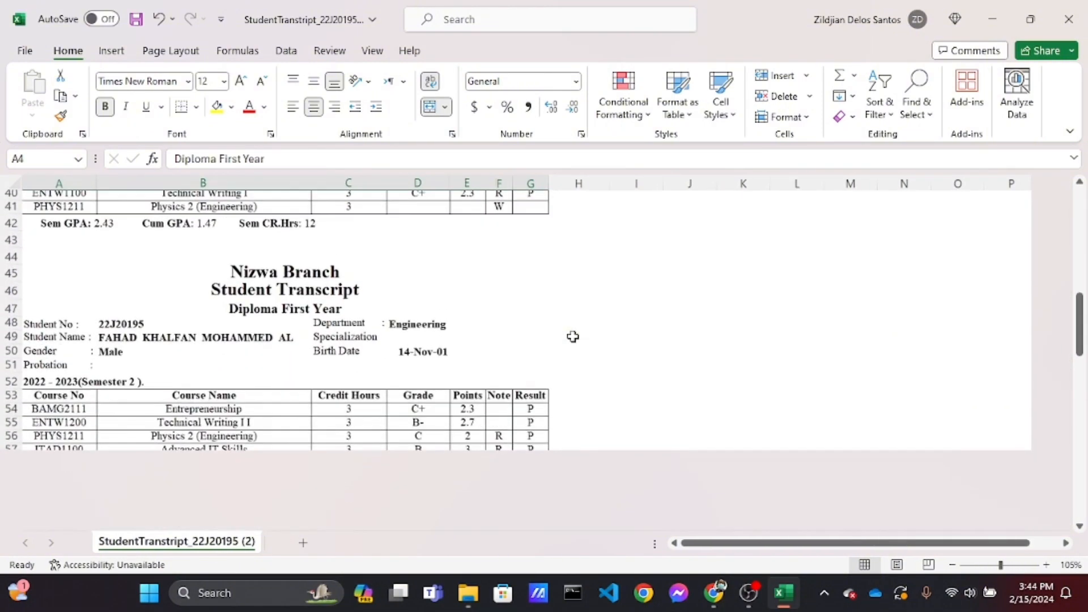
{"action": "left_click", "coordinate": [303, 313]}
{"action": "scroll", "coordinate": [286, 316], "scroll_direction": "down", "scroll_amount": 6}
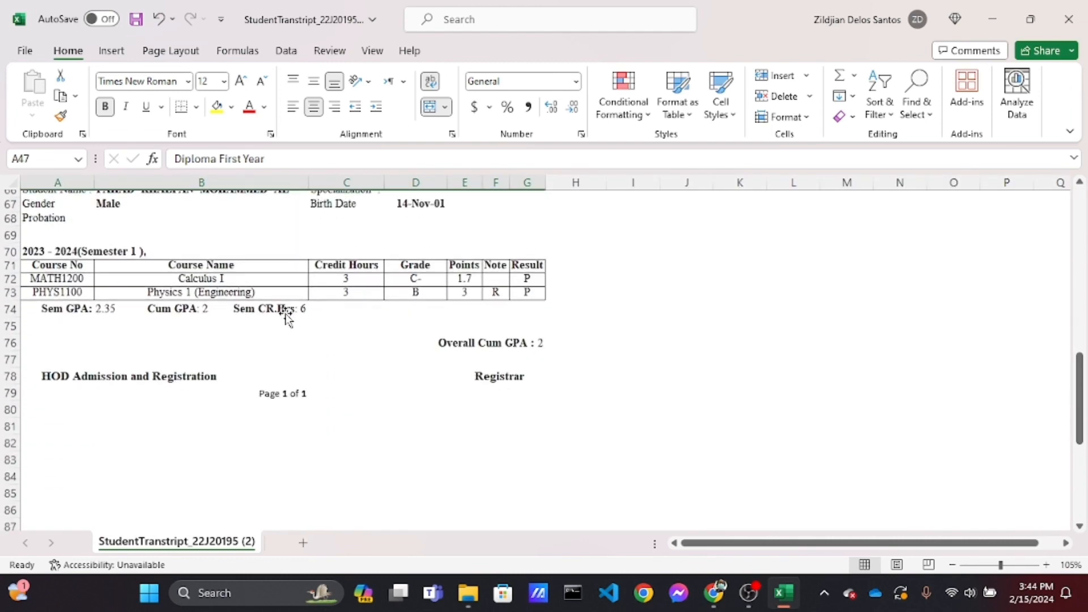
{"action": "left_click", "coordinate": [289, 304]}
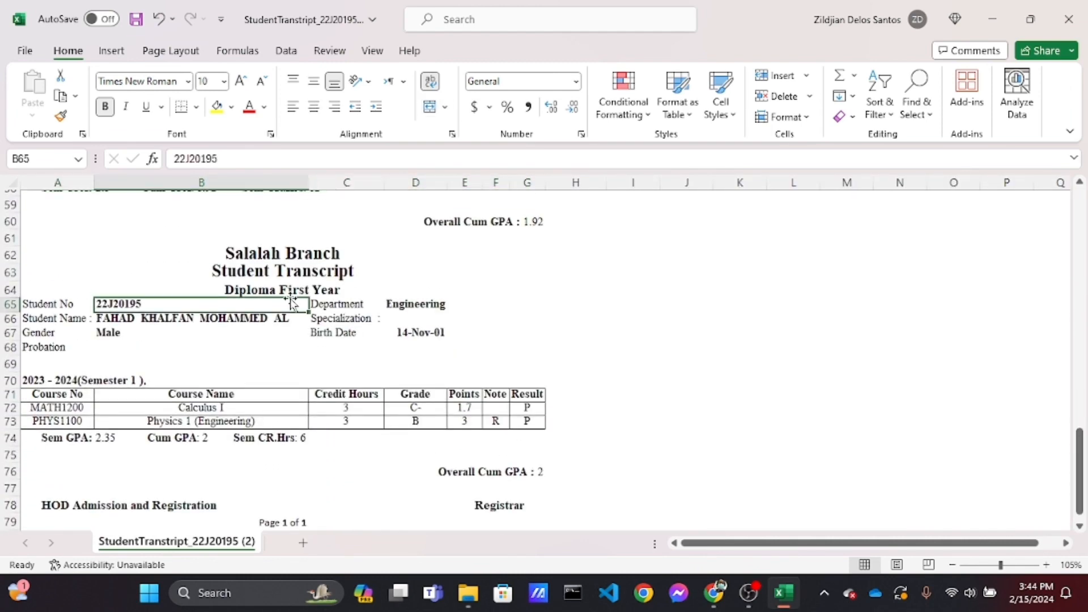
Fill the LEVELID column with 1 for each course row of the first semester, cells J12 through J16
{"action": "left_click", "coordinate": [303, 290]}
{"action": "scroll", "coordinate": [301, 289], "scroll_direction": "down", "scroll_amount": 4}
{"action": "scroll", "coordinate": [572, 337], "scroll_direction": "up", "scroll_amount": 20}
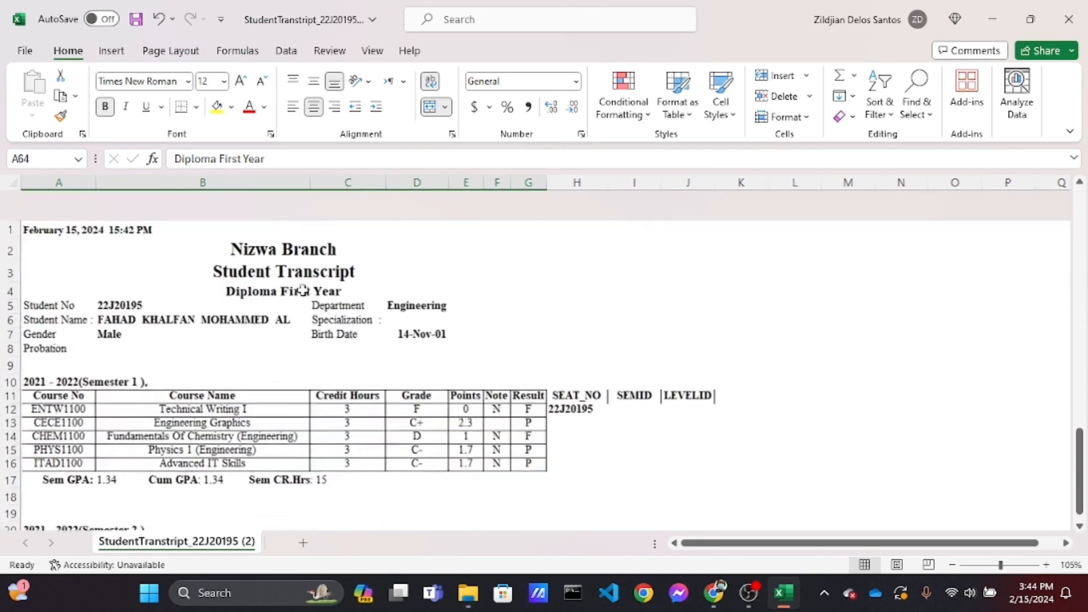
{"action": "left_click", "coordinate": [682, 381]}
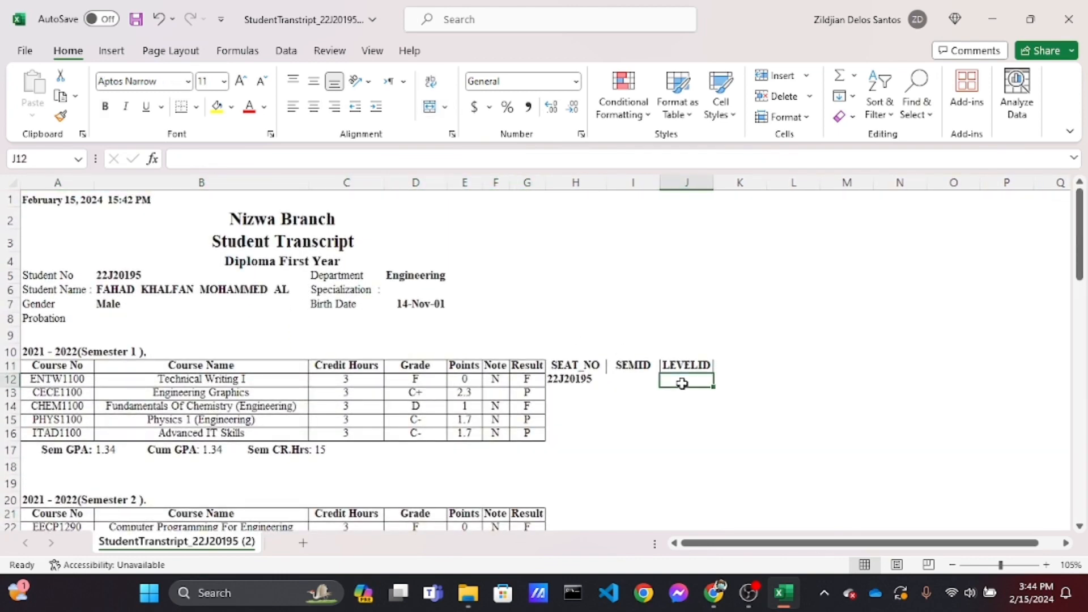
{"action": "scroll", "coordinate": [683, 381], "scroll_direction": "up", "scroll_amount": 9, "text": "ctrl"}
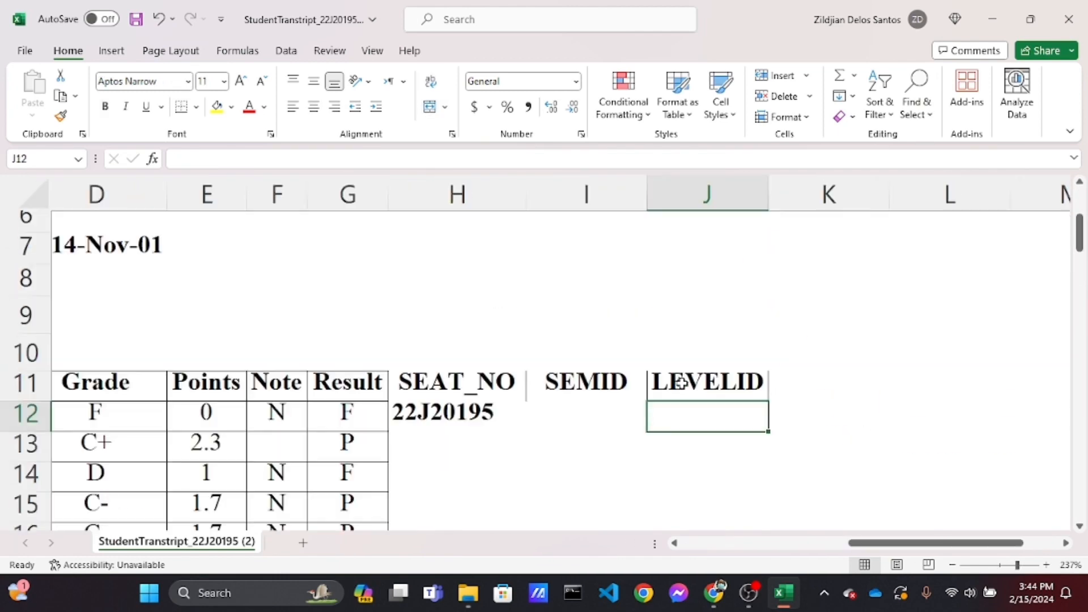
{"action": "type", "text": "1"}
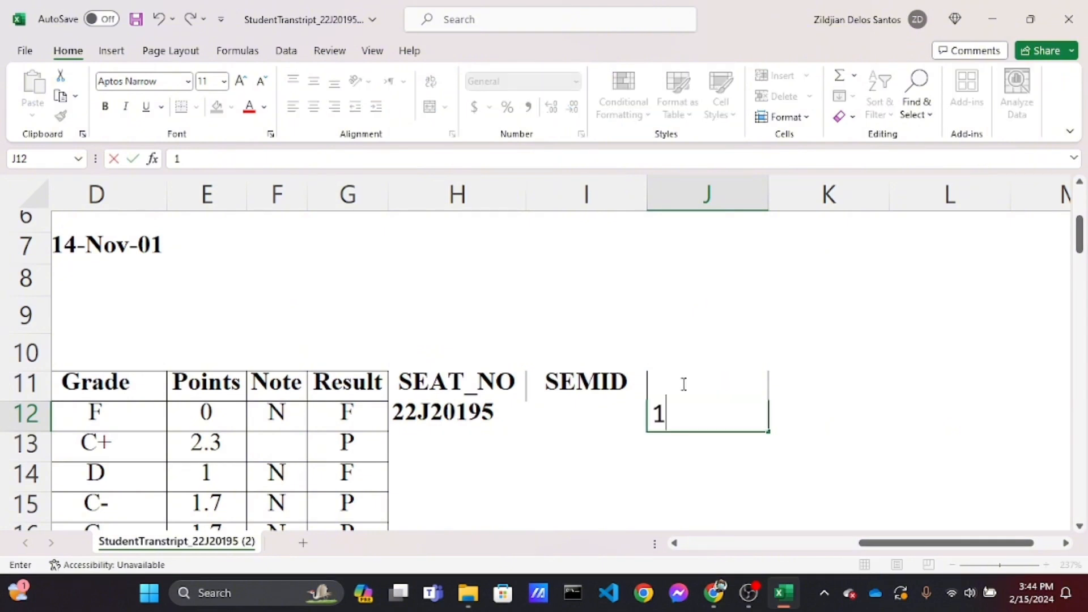
{"action": "key", "text": "Return"}
{"action": "key", "text": "Return"}
{"action": "type", "text": "1"}
{"action": "key", "text": "Return"}
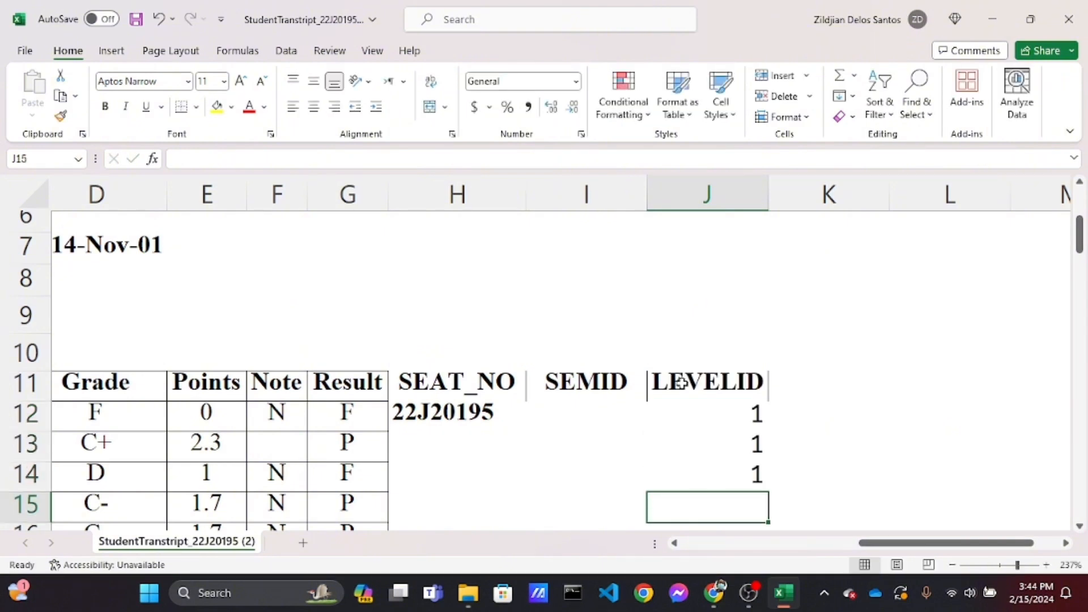
{"action": "type", "text": "1"}
{"action": "key", "text": "Return"}
{"action": "scroll", "coordinate": [682, 383], "scroll_direction": "down", "scroll_amount": 1}
{"action": "type", "text": "1"}
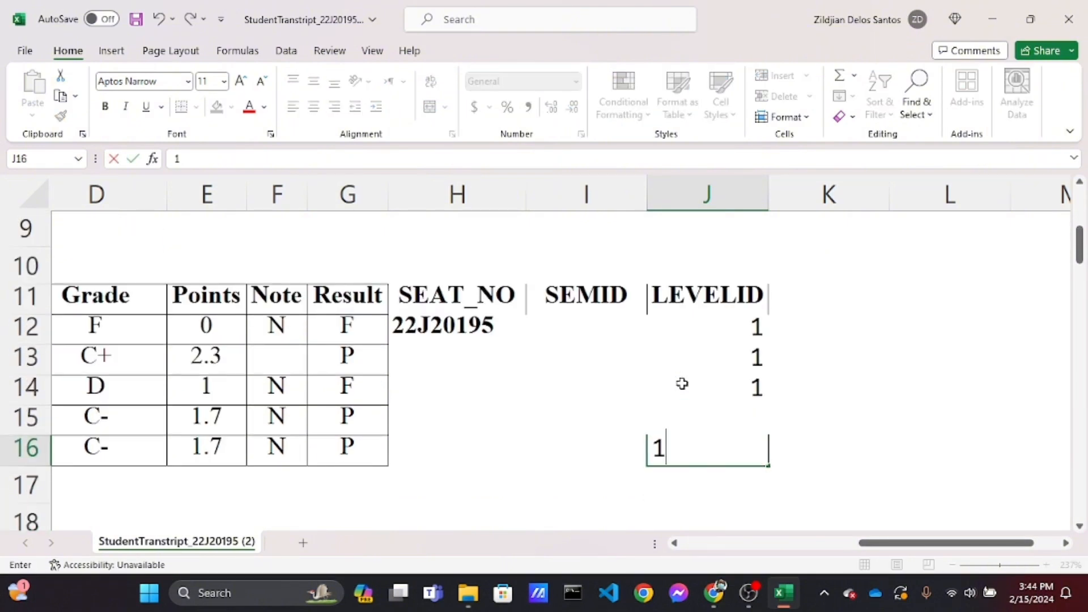
Copy the seat number from H12 down into cells H13 through H16
{"action": "left_click", "coordinate": [645, 390]}
{"action": "left_click", "coordinate": [479, 324]}
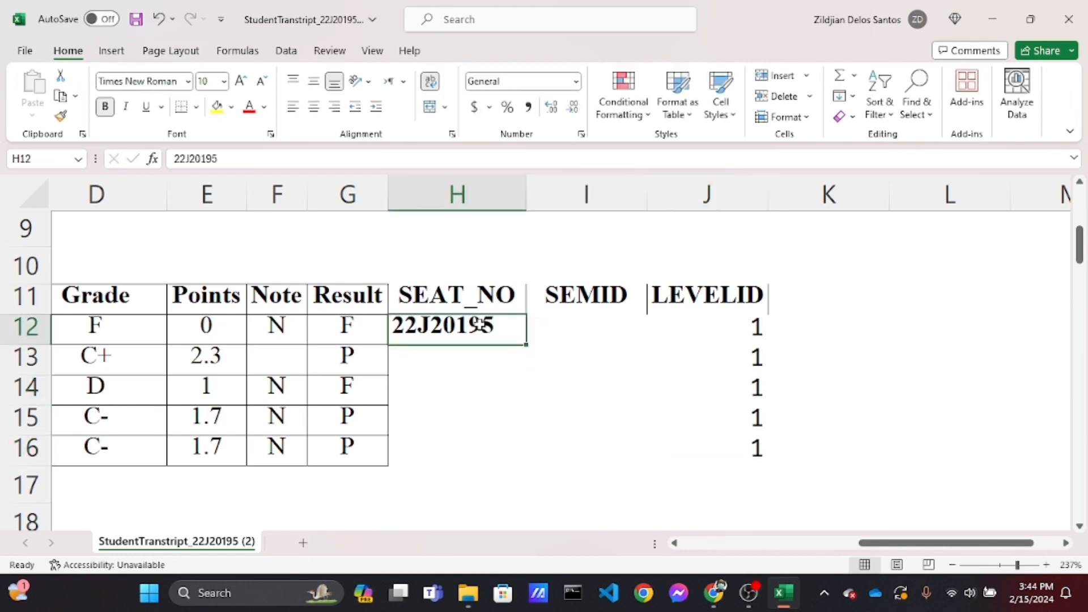
{"action": "key", "text": "ctrl+c"}
{"action": "key", "text": "Down"}
{"action": "key", "text": "shift+Down"}
{"action": "key", "text": "shift+Down"}
{"action": "key", "text": "shift+Down"}
{"action": "key", "text": "shift+Down"}
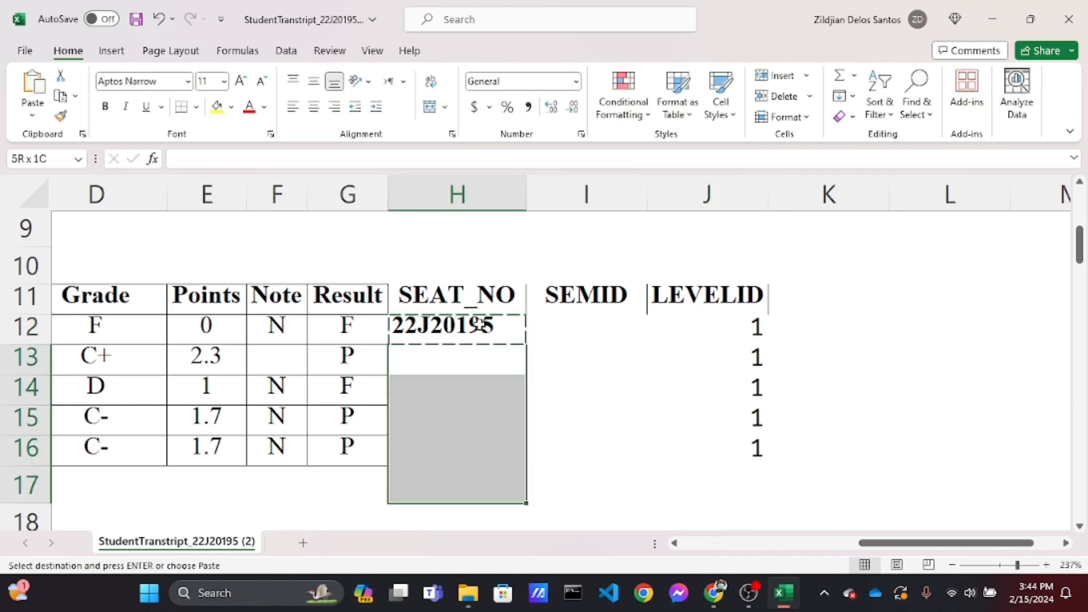
{"action": "key", "text": "shift+Up"}
{"action": "key", "text": "ctrl+v"}
{"action": "key", "text": "Right"}
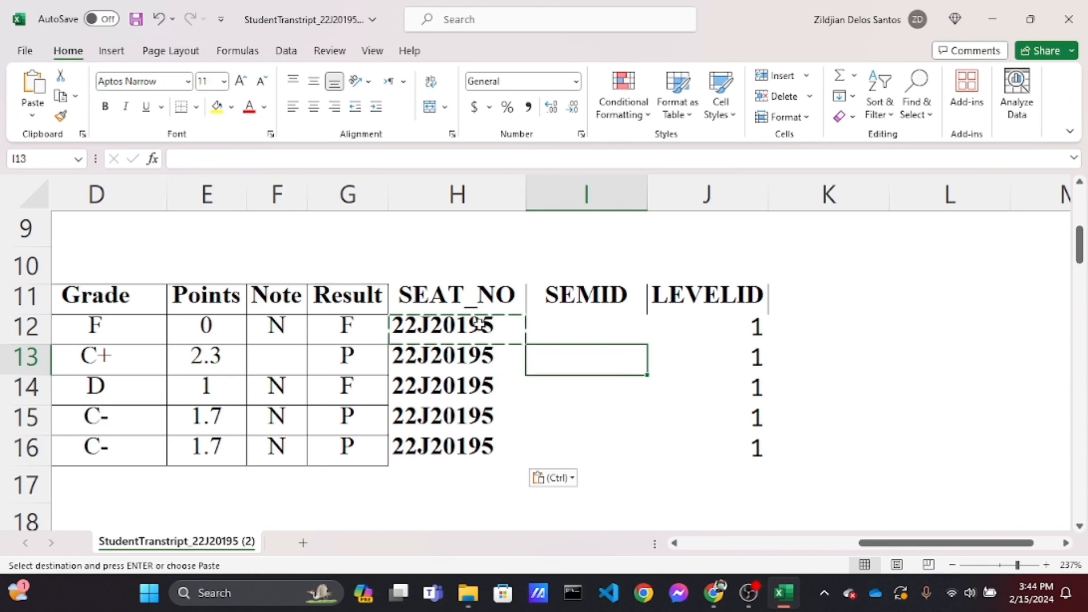
{"action": "key", "text": "Escape"}
Check the first table's semester label, then open the transcript uploader's Semester ID Guide in the browser
{"action": "left_click", "coordinate": [557, 286]}
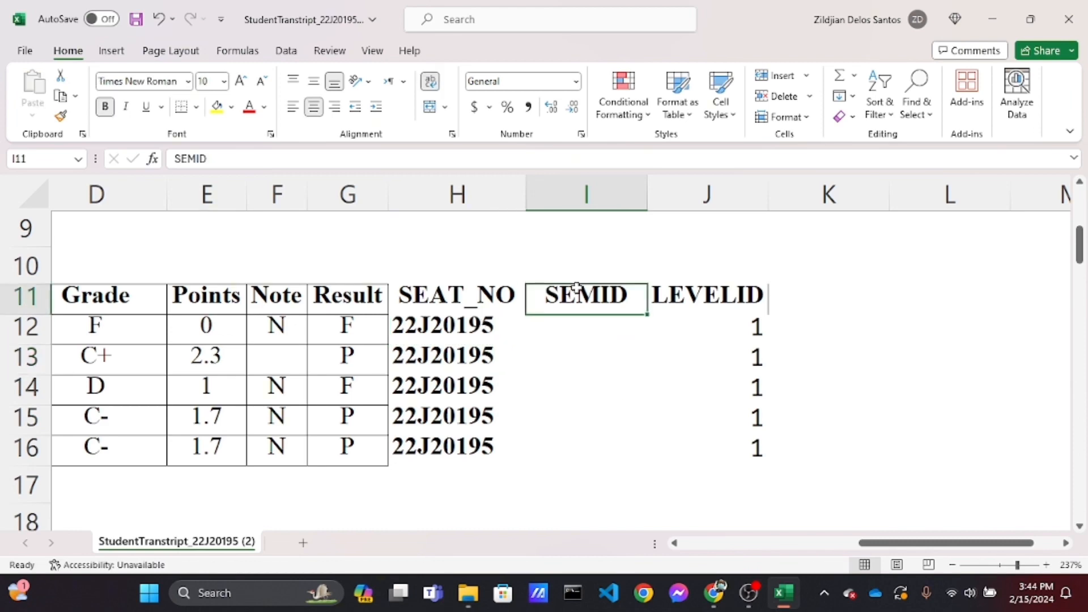
{"action": "scroll", "coordinate": [578, 285], "scroll_direction": "left", "scroll_amount": 5}
{"action": "left_click", "coordinate": [249, 258]}
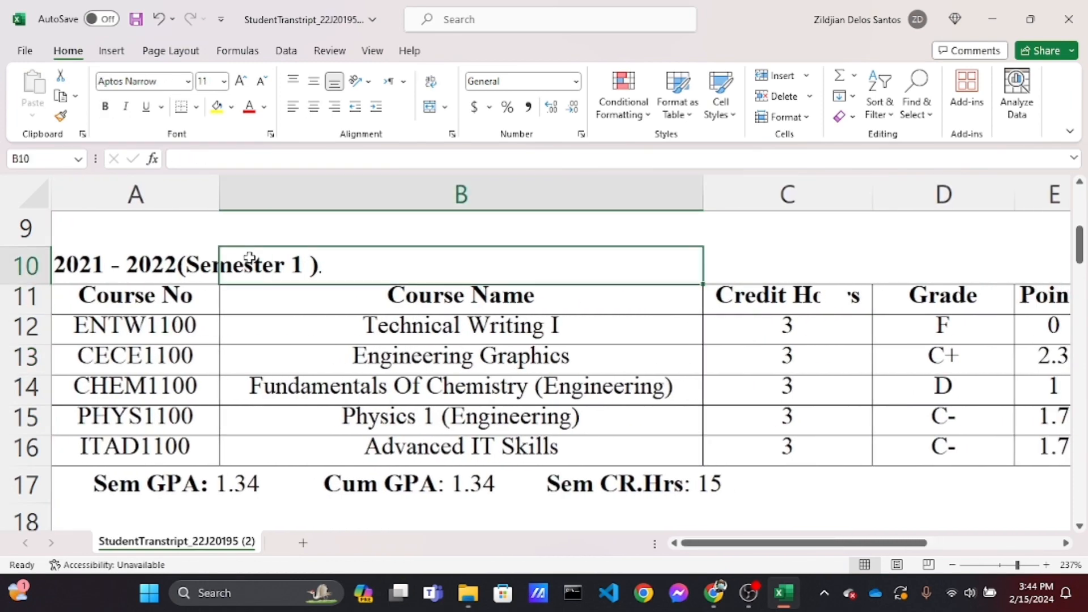
{"action": "left_click", "coordinate": [129, 250]}
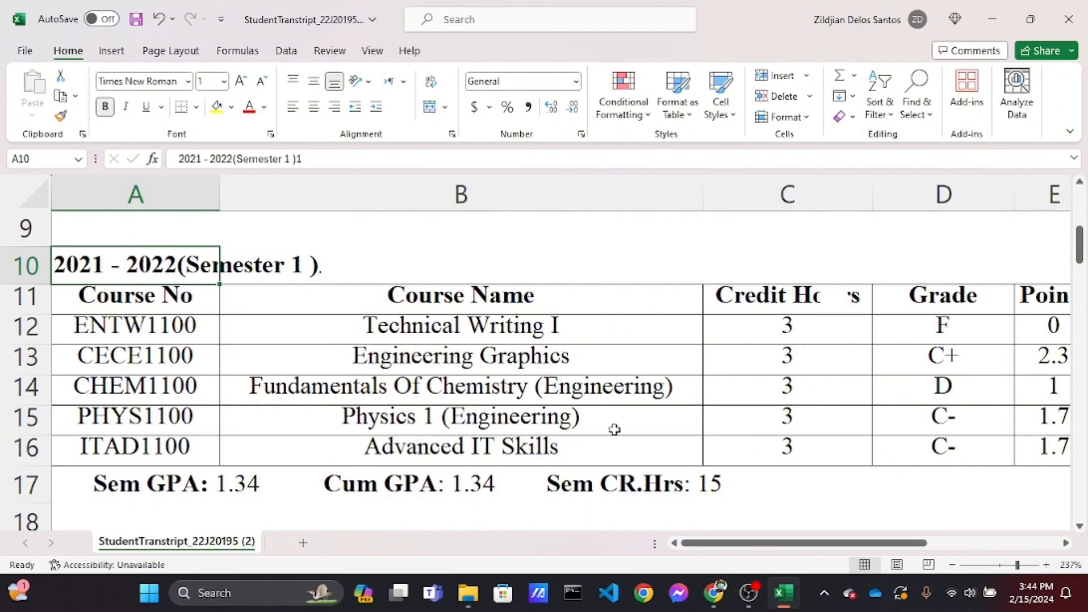
{"action": "mouse_move", "coordinate": [719, 601]}
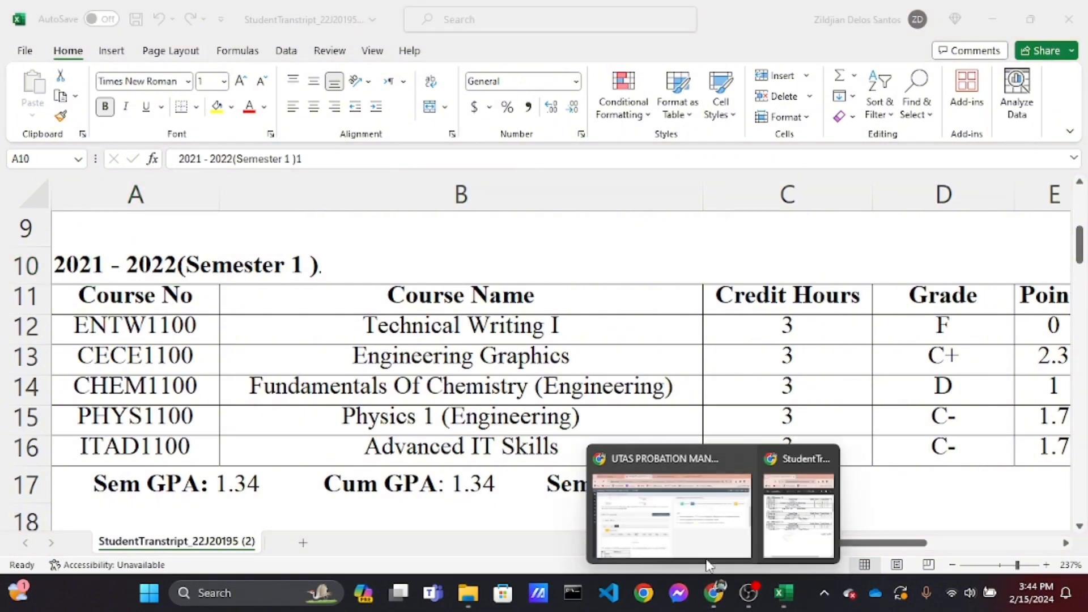
{"action": "left_click", "coordinate": [698, 535]}
{"action": "scroll", "coordinate": [542, 467], "scroll_direction": "up", "scroll_amount": 1}
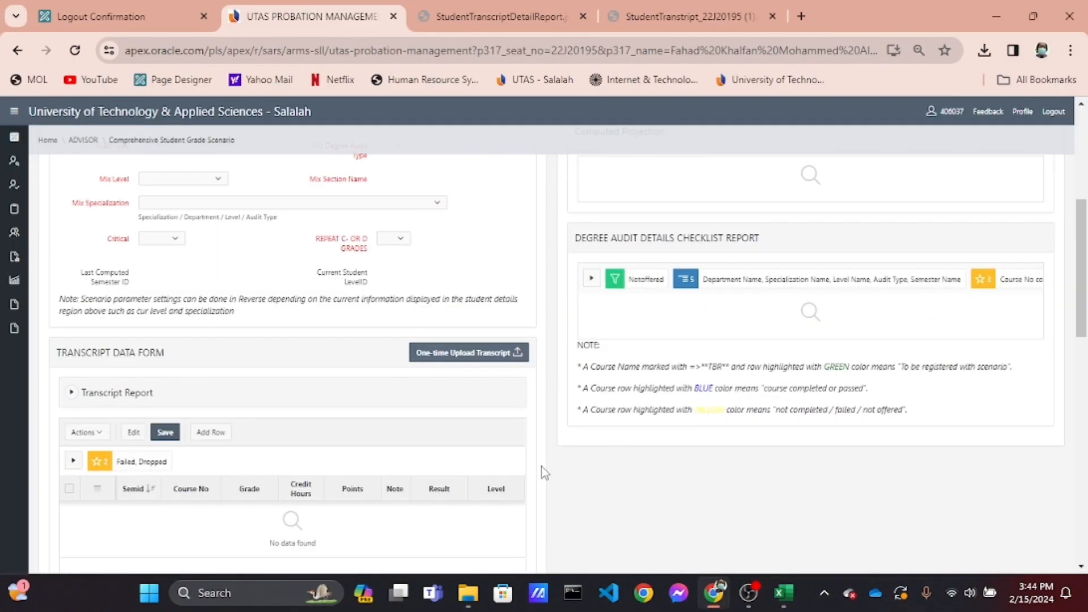
{"action": "left_click", "coordinate": [482, 350]}
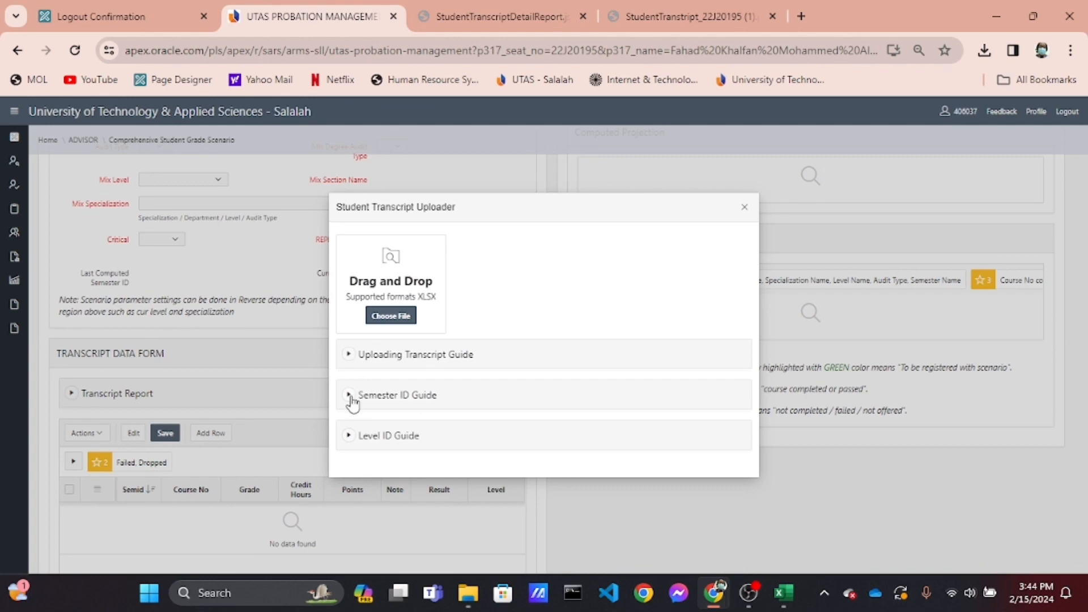
{"action": "left_click", "coordinate": [351, 396]}
{"action": "scroll", "coordinate": [351, 397], "scroll_direction": "down", "scroll_amount": 3}
{"action": "scroll", "coordinate": [351, 396], "scroll_direction": "up", "scroll_amount": 5, "text": "ctrl"}
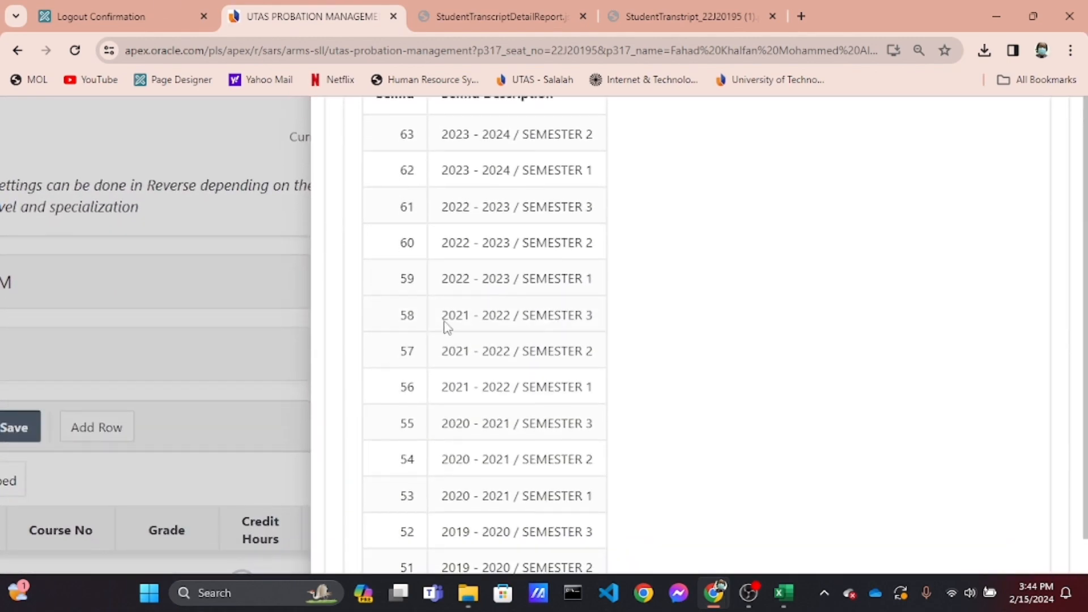
Copy semester ID 56 for 2021 - 2022 / SEMESTER 1 from the guide into SEMID cells I12 through I16
{"action": "left_click", "coordinate": [785, 593]}
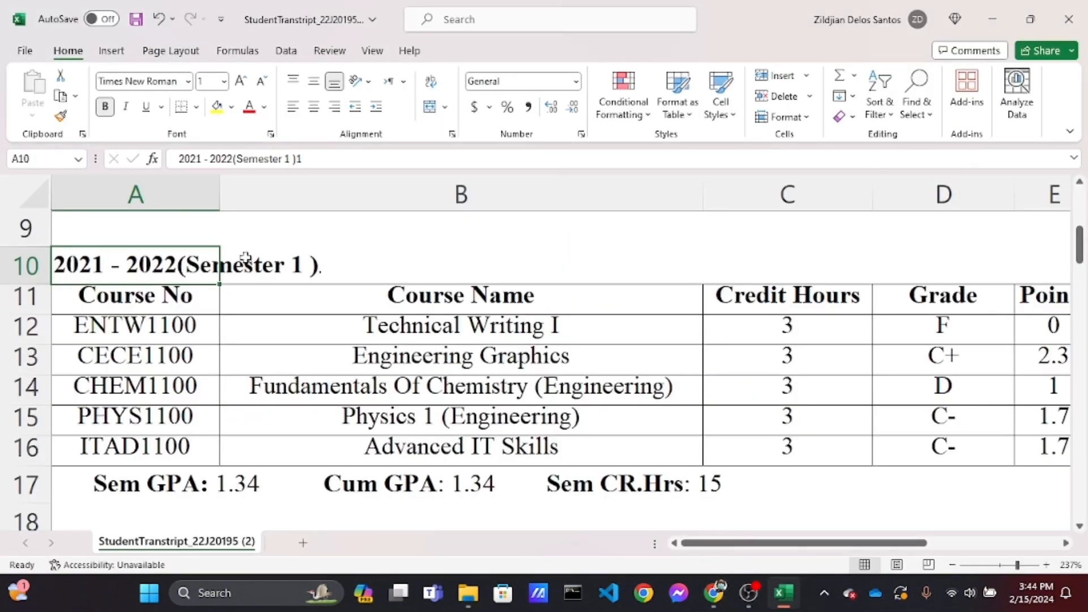
{"action": "left_click", "coordinate": [718, 592]}
{"action": "left_click", "coordinate": [700, 541]}
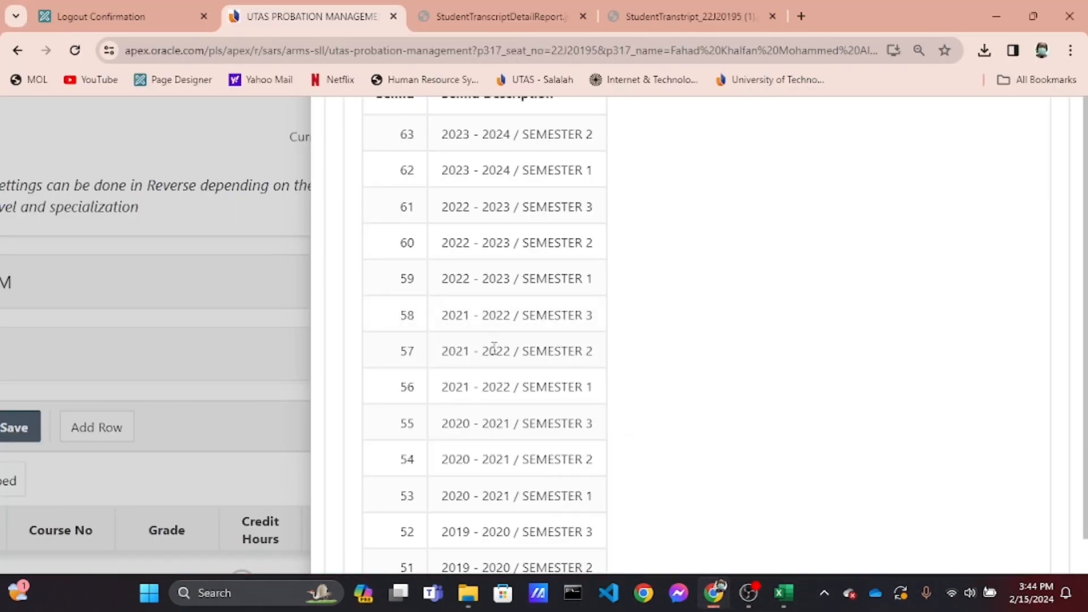
{"action": "scroll", "coordinate": [467, 379], "scroll_direction": "down", "scroll_amount": 1}
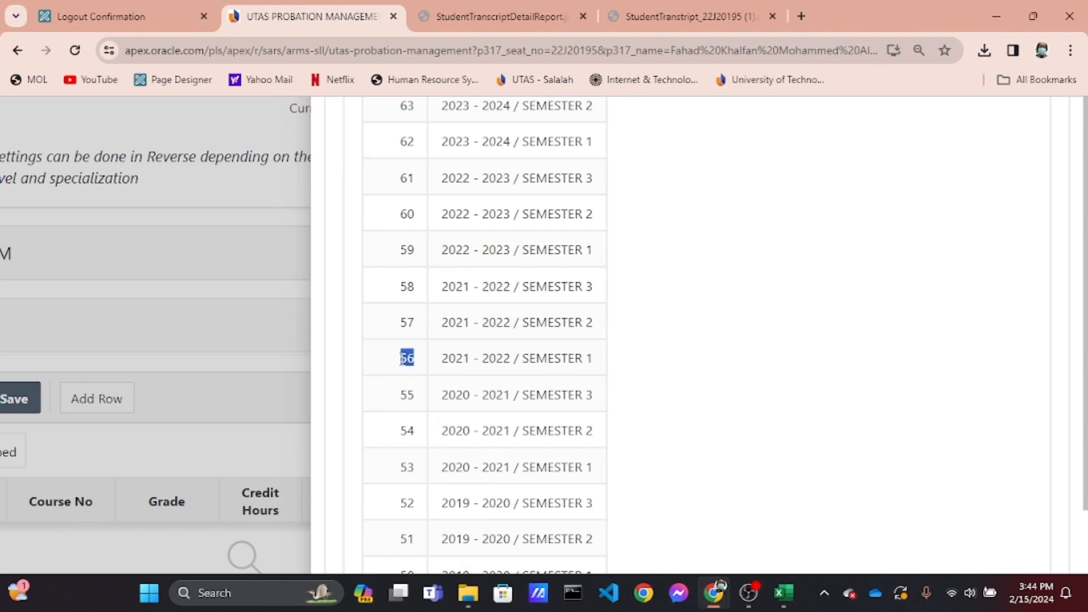
{"action": "left_click", "coordinate": [783, 593]}
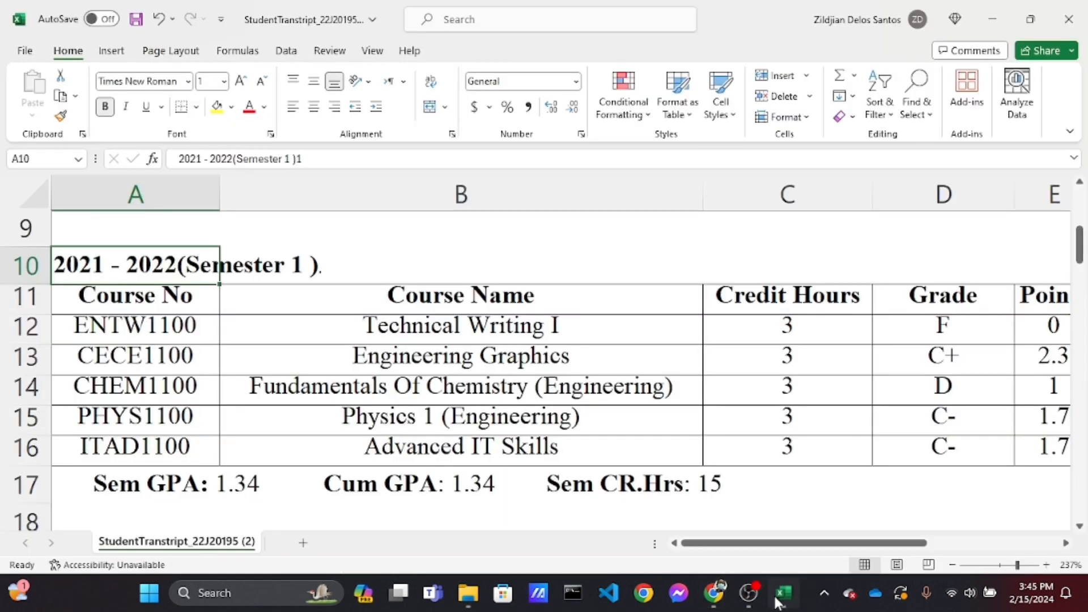
{"action": "scroll", "coordinate": [589, 411], "scroll_direction": "right", "scroll_amount": 1}
{"action": "scroll", "coordinate": [589, 411], "scroll_direction": "right", "scroll_amount": 2}
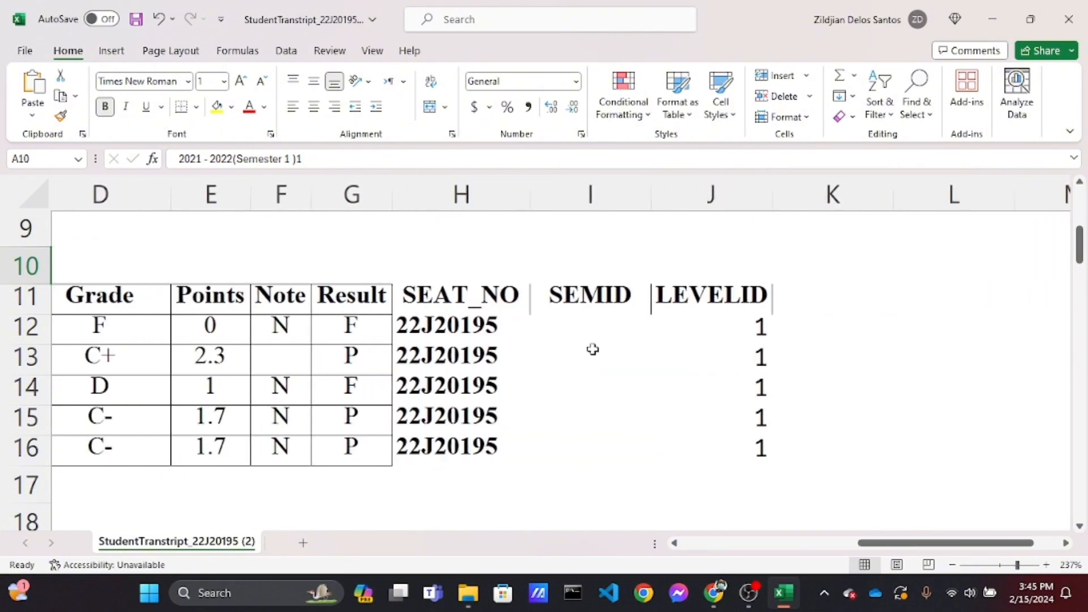
{"action": "left_click", "coordinate": [598, 331]}
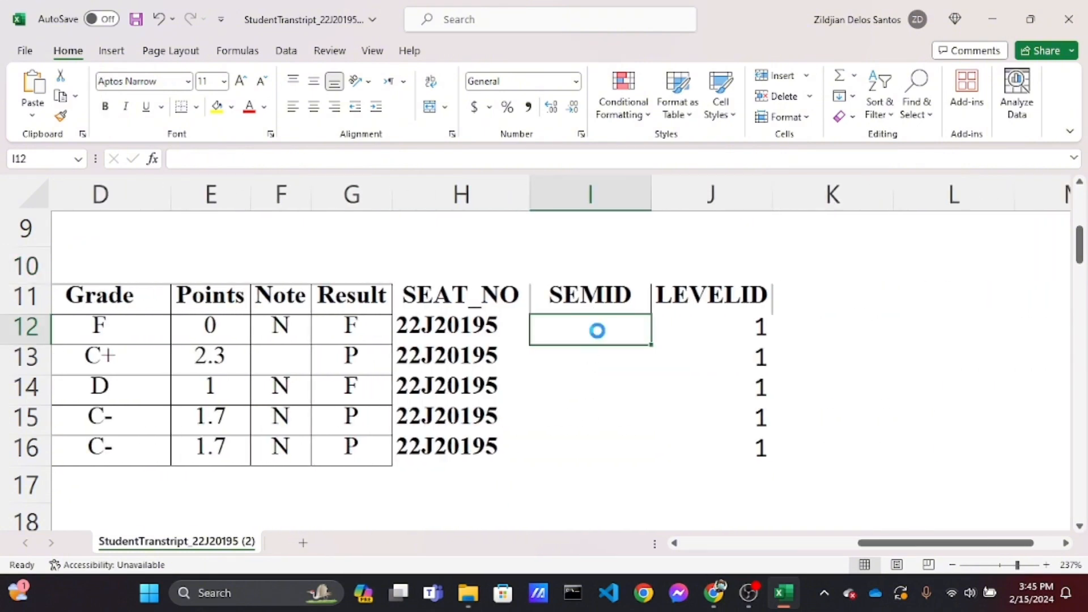
{"action": "key", "text": "ctrl+v"}
{"action": "key", "text": "ctrl+c"}
{"action": "left_click", "coordinate": [596, 355]}
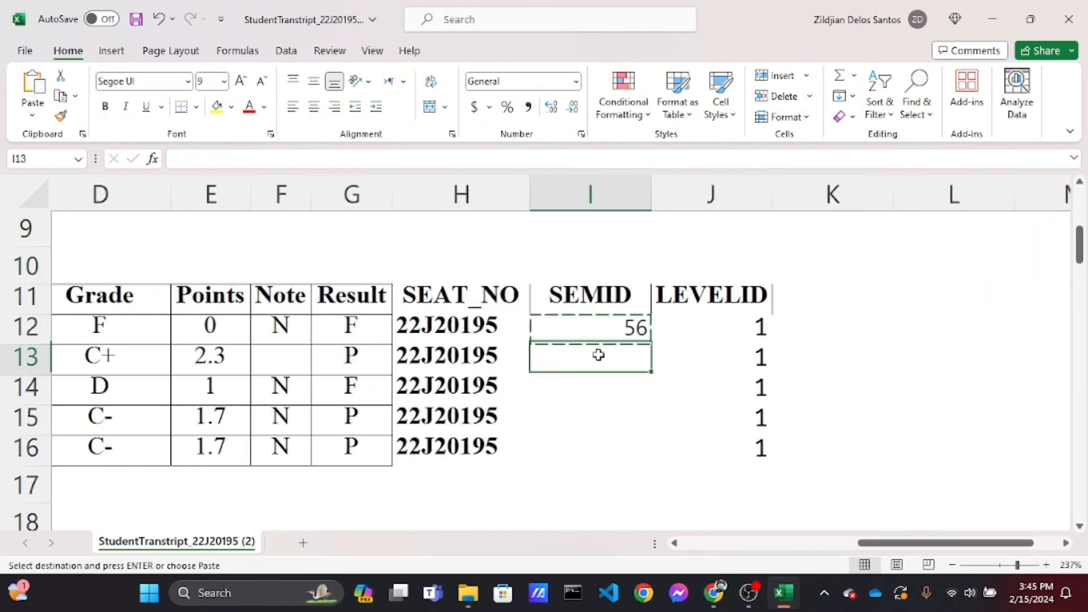
{"action": "key", "text": "shift+Down"}
{"action": "key", "text": "shift+Down"}
{"action": "key", "text": "shift+Down"}
{"action": "key", "text": "ctrl+v"}
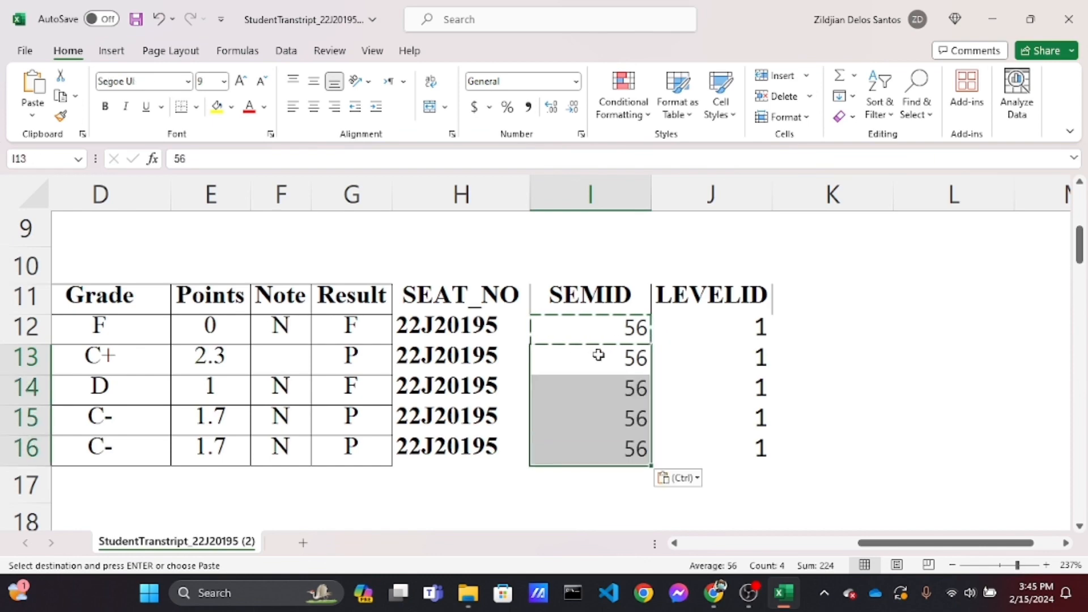
Inspect the 2021 - 2022 Semester 2 table and the rows separating it from the first table
{"action": "scroll", "coordinate": [598, 355], "scroll_direction": "down", "scroll_amount": 8, "text": "ctrl"}
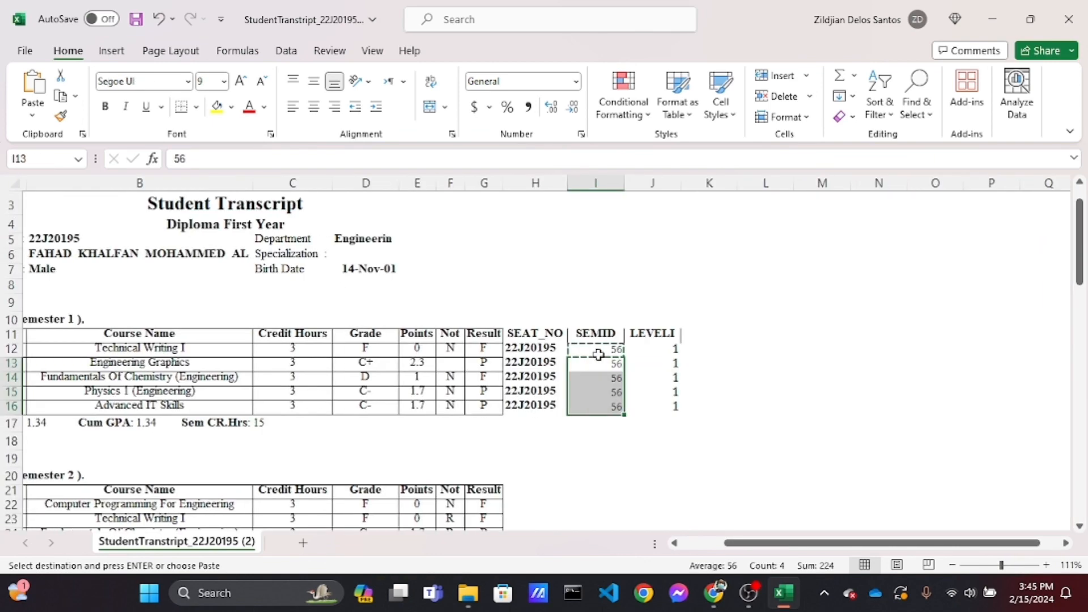
{"action": "scroll", "coordinate": [598, 355], "scroll_direction": "left", "scroll_amount": 1}
{"action": "scroll", "coordinate": [598, 354], "scroll_direction": "down", "scroll_amount": 2}
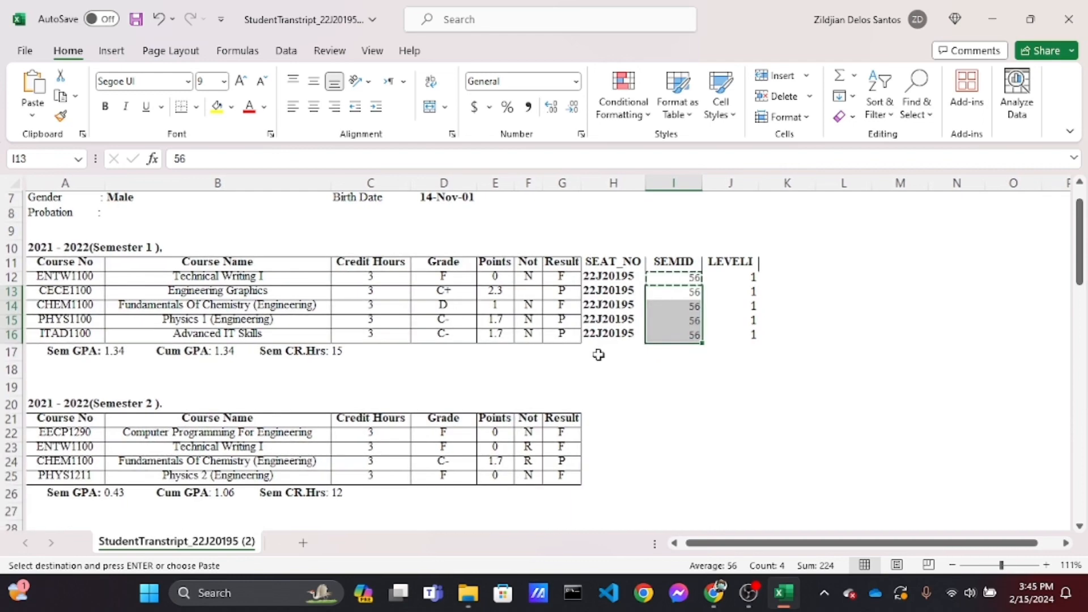
{"action": "scroll", "coordinate": [599, 355], "scroll_direction": "down", "scroll_amount": 1}
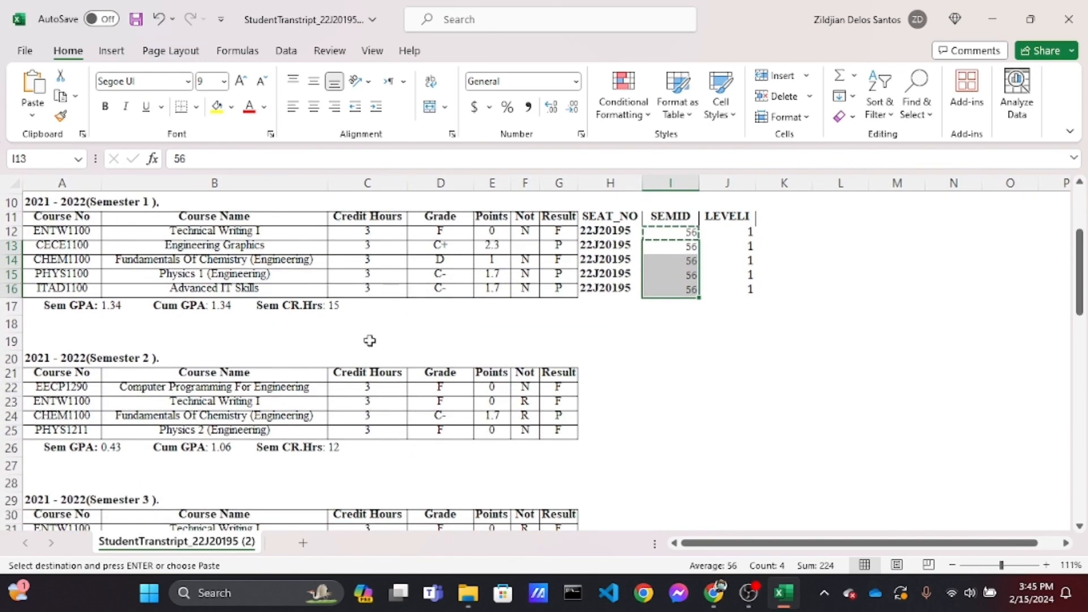
{"action": "left_click", "coordinate": [112, 353]}
{"action": "left_click", "coordinate": [44, 360]}
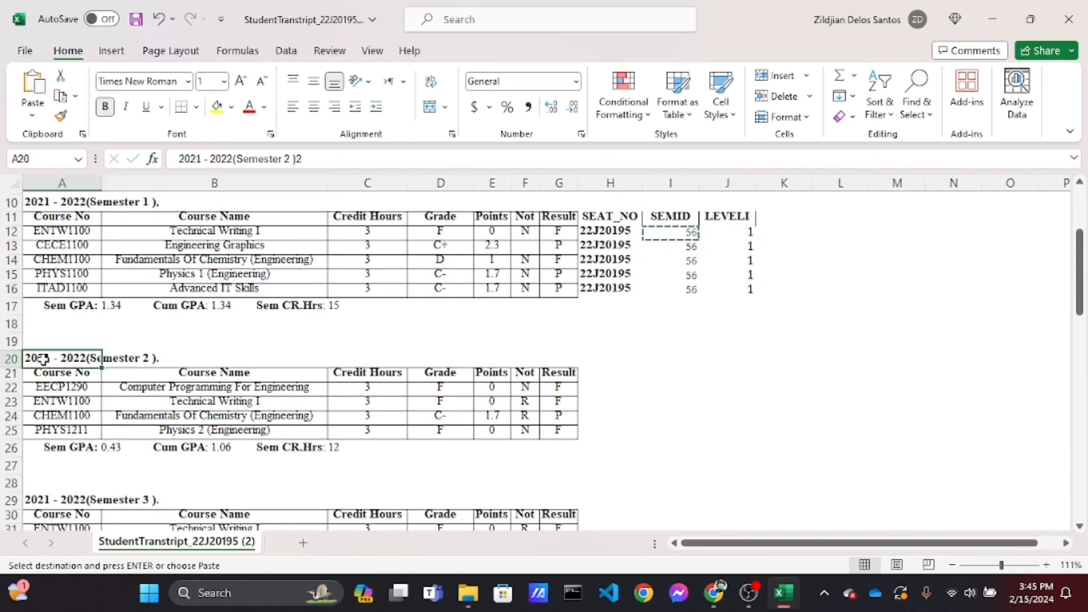
{"action": "left_click", "coordinate": [671, 391]}
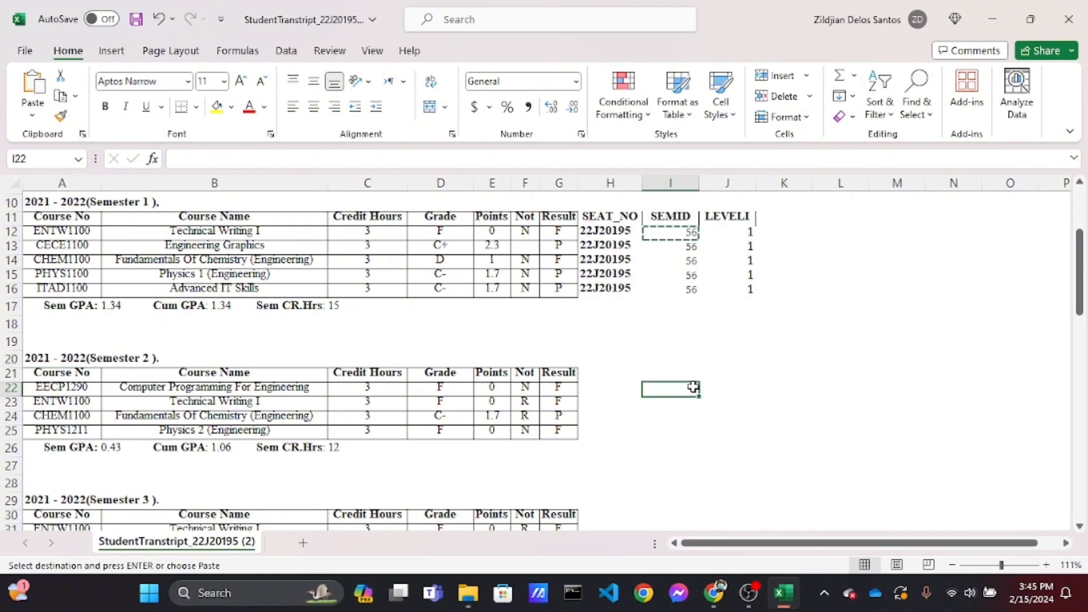
{"action": "left_click", "coordinate": [11, 306]}
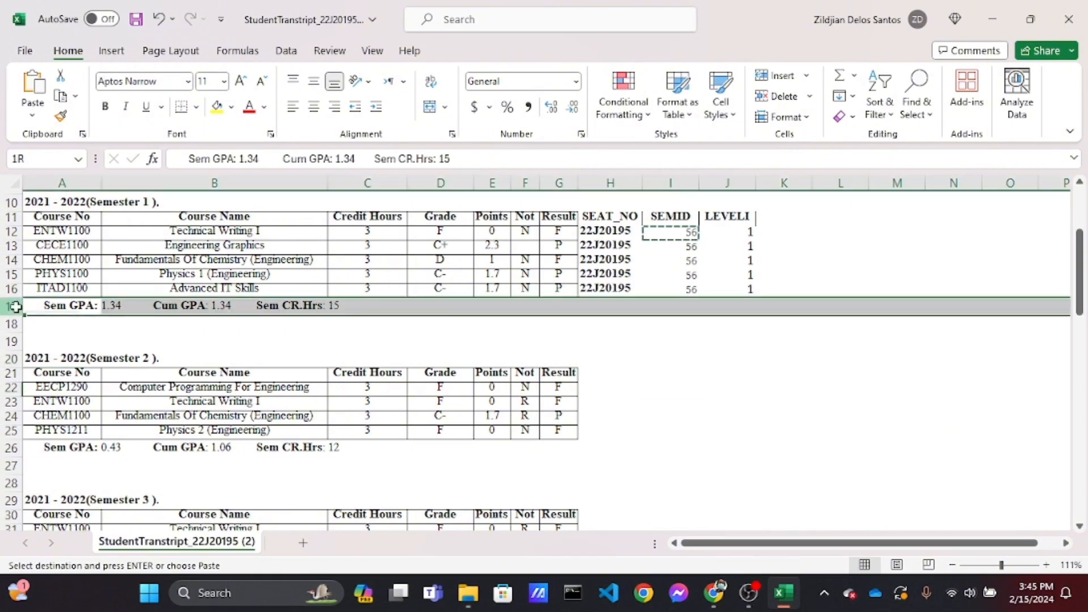
{"action": "left_click_drag", "start_coordinate": [11, 306], "coordinate": [11, 363]}
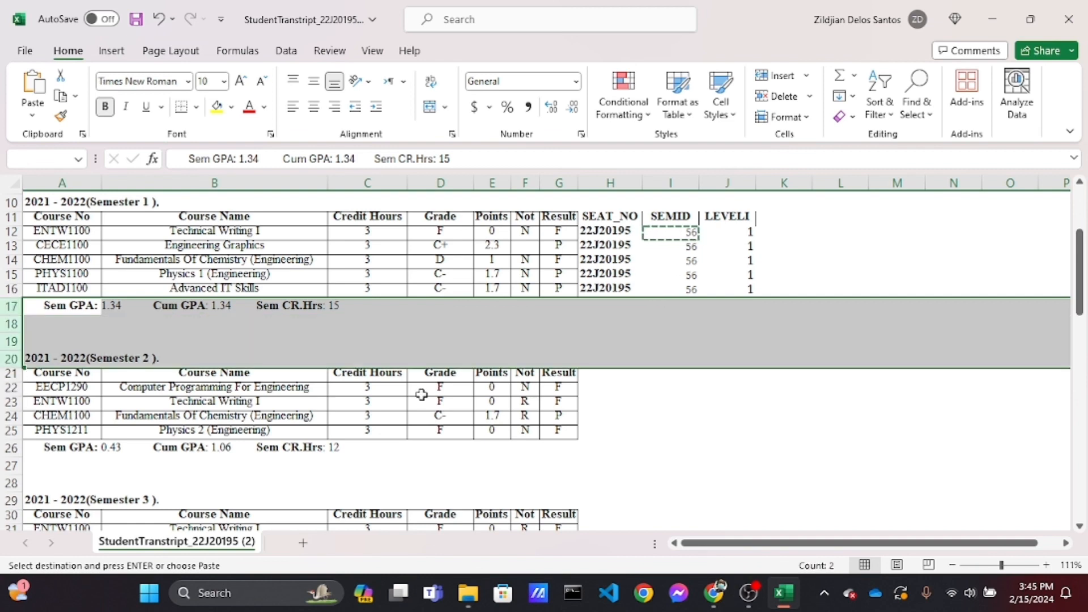
{"action": "left_click", "coordinate": [694, 377]}
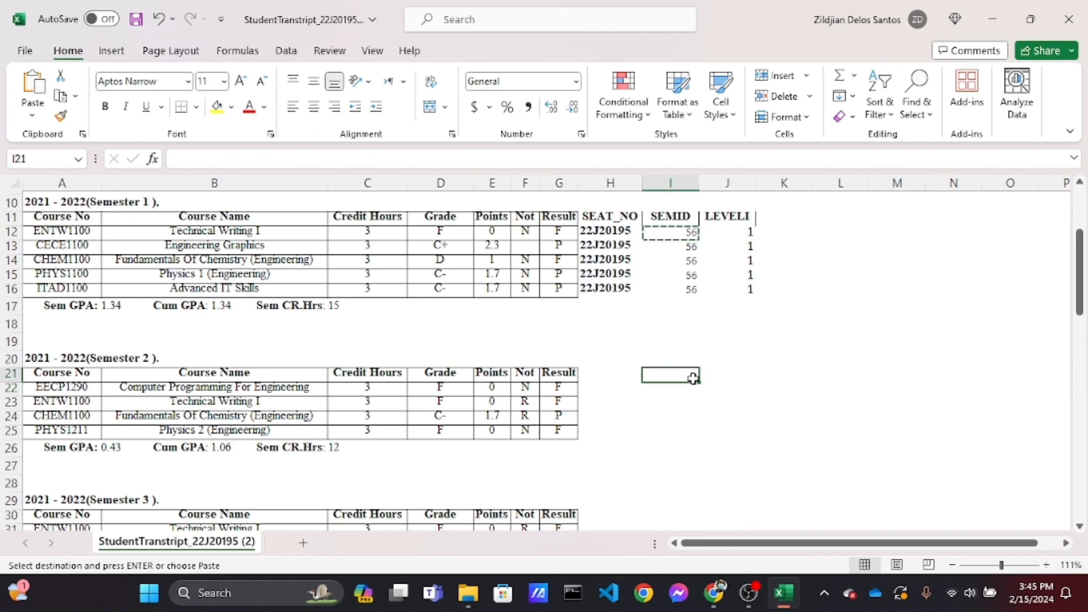
Enter SEMID 57 in cells I21 through I25 beside the 2021 - 2022 Semester 2 courses
{"action": "type", "text": "57"}
{"action": "key", "text": "Return"}
{"action": "type", "text": "57"}
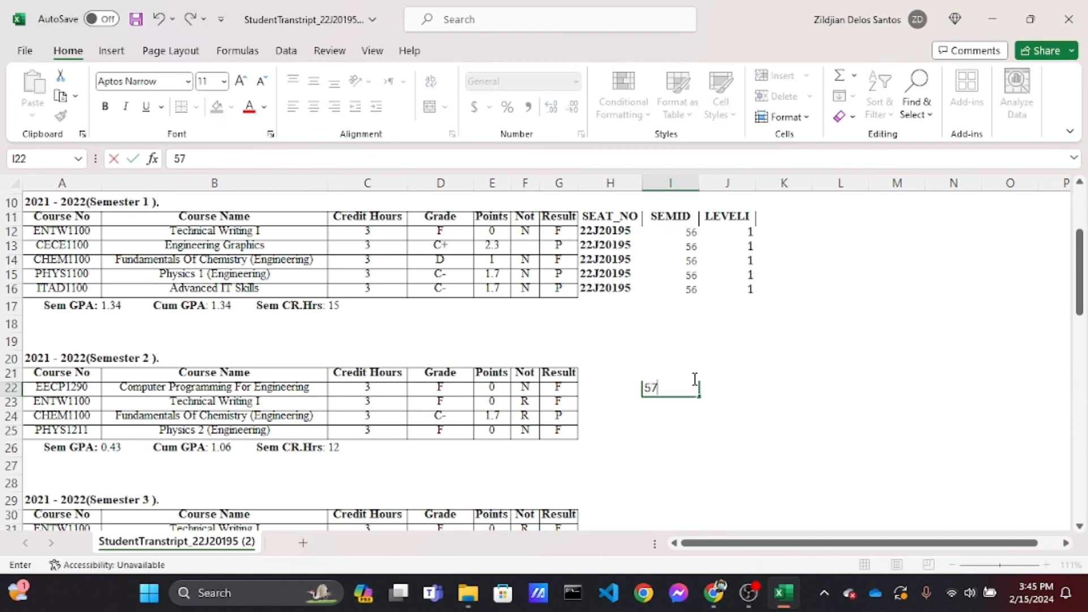
{"action": "key", "text": "Return"}
{"action": "type", "text": "57"}
{"action": "key", "text": "Return"}
{"action": "type", "text": "57"}
{"action": "key", "text": "Return"}
{"action": "type", "text": "57"}
{"action": "key", "text": "Return"}
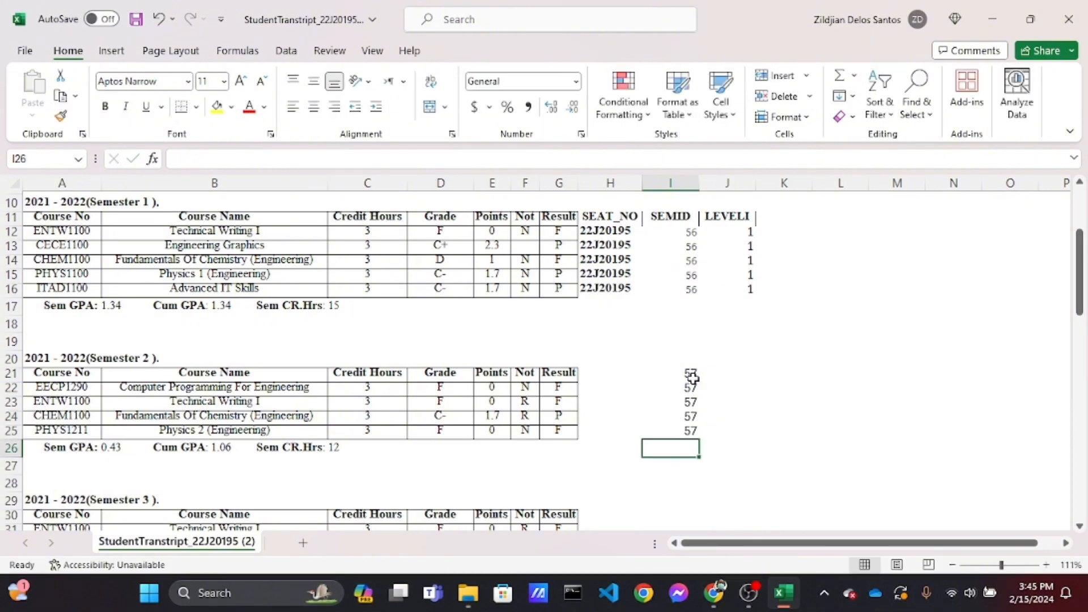
{"action": "scroll", "coordinate": [693, 378], "scroll_direction": "down", "scroll_amount": 2}
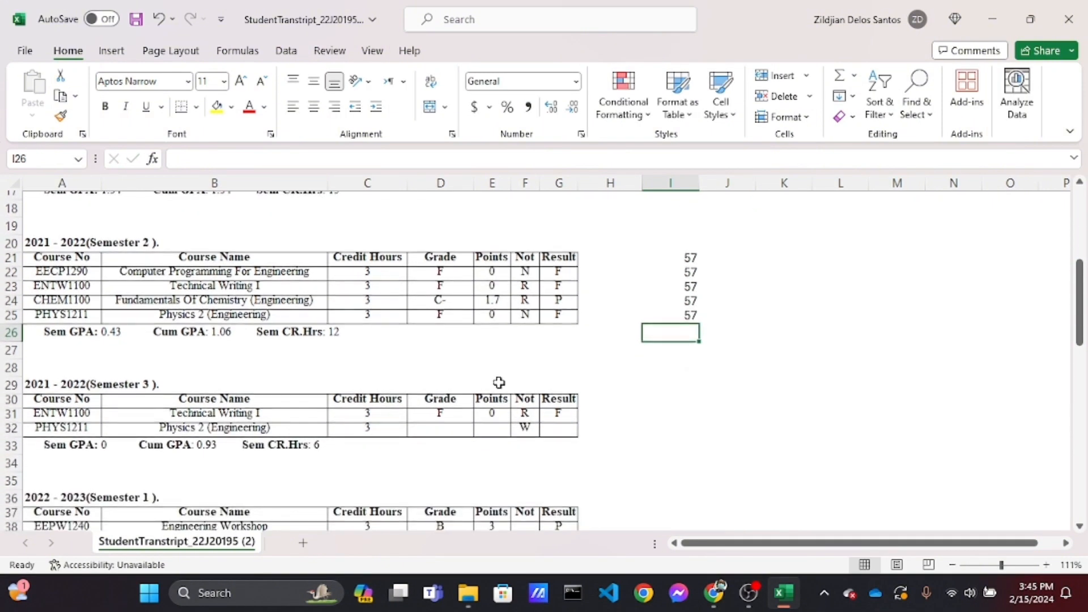
Enter SEMID 58 in cells I31 and I32 beside the 2021 - 2022 Semester 3 courses
{"action": "left_click", "coordinate": [69, 385]}
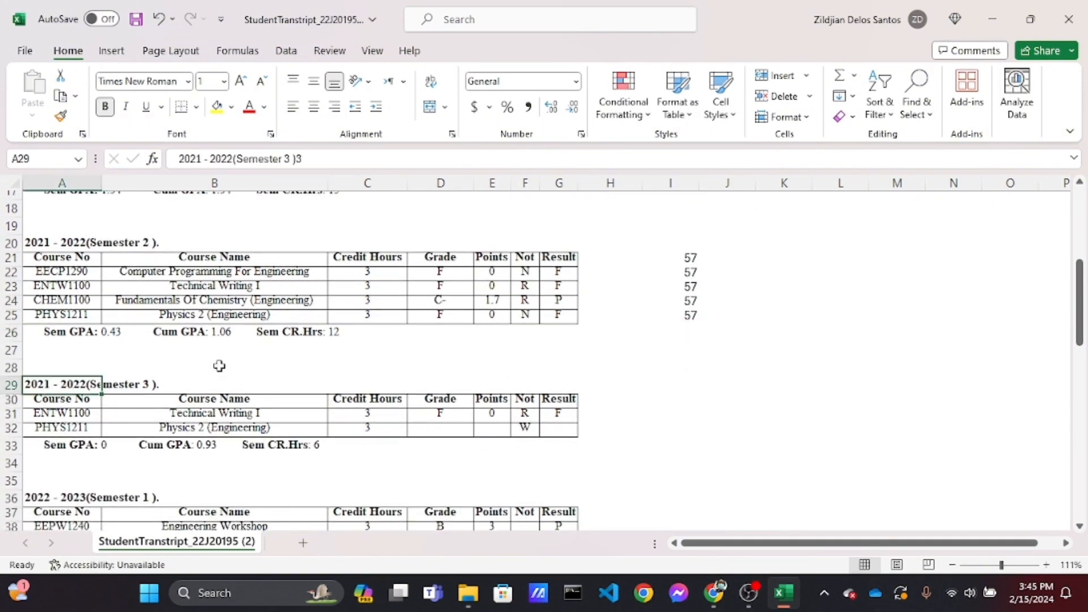
{"action": "left_click", "coordinate": [703, 413]}
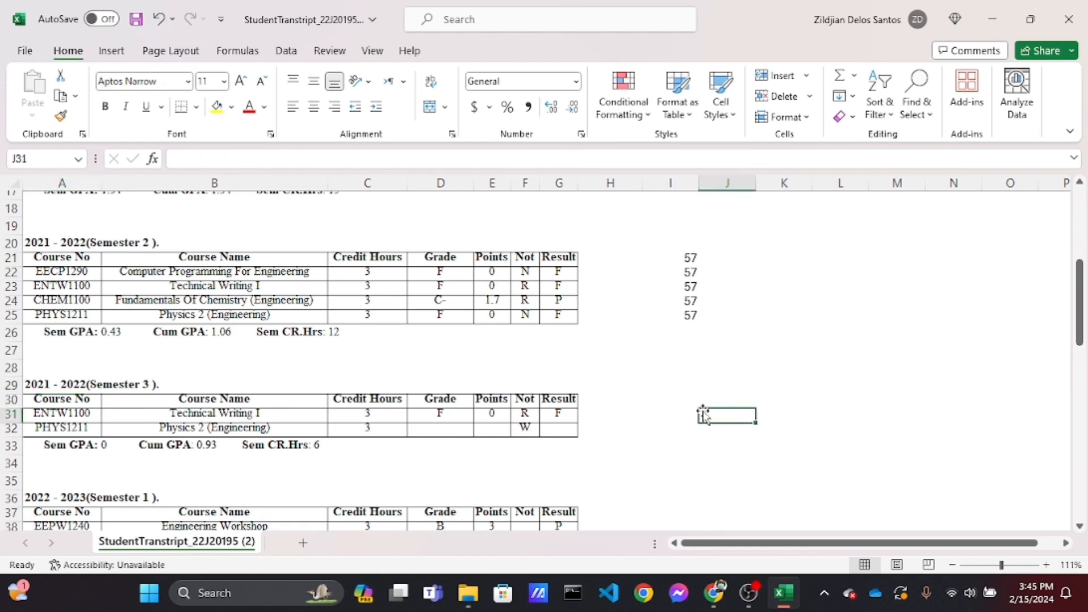
{"action": "left_click", "coordinate": [683, 410]}
{"action": "type", "text": "58"}
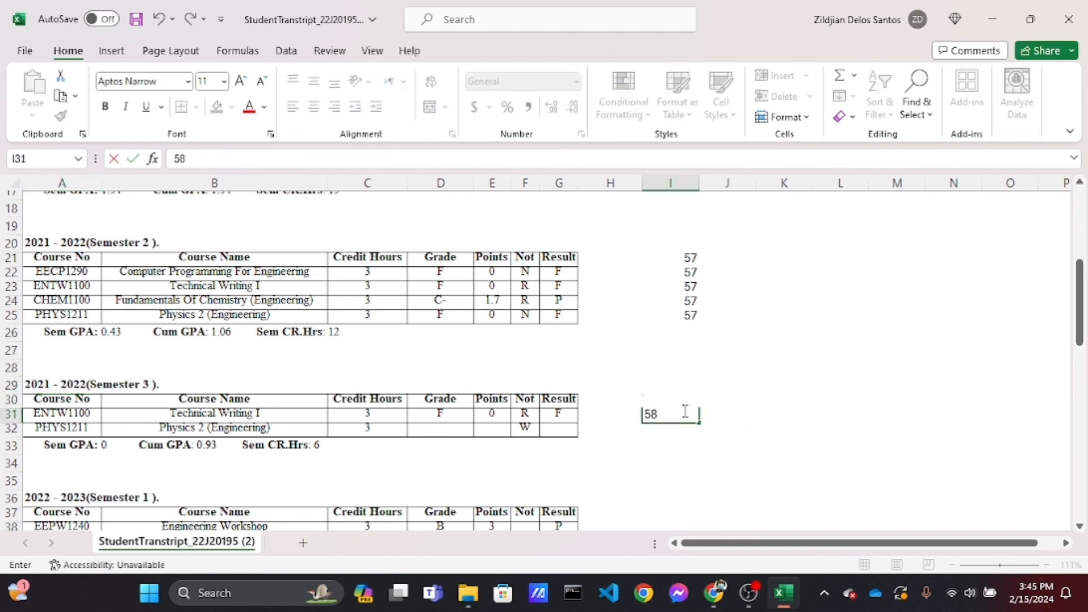
{"action": "key", "text": "Return"}
{"action": "type", "text": "58"}
{"action": "key", "text": "Return"}
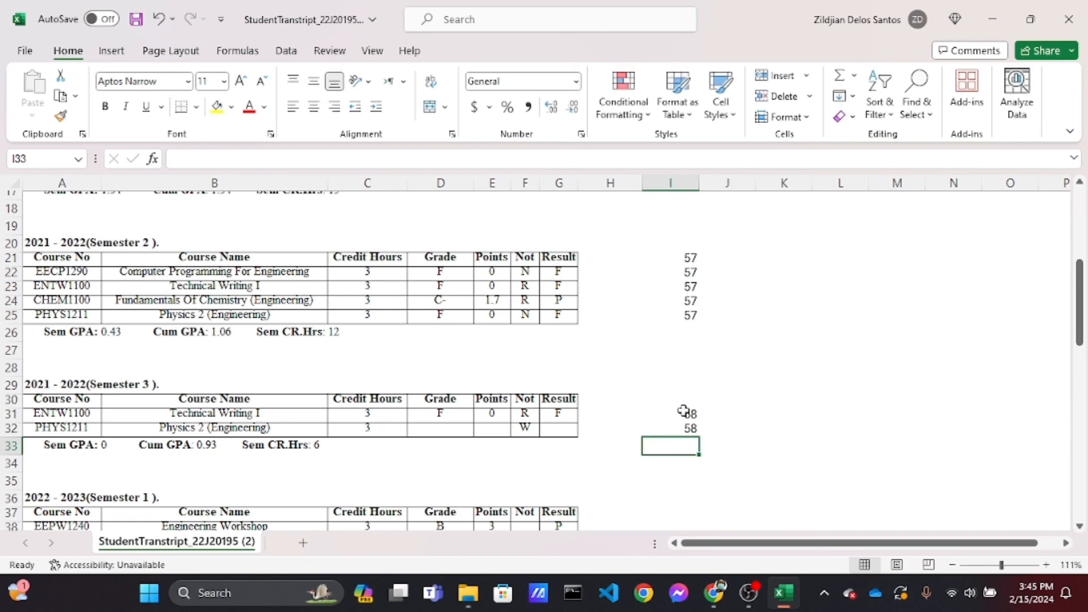
Enter SEMID 59 in cells I38 through I41 beside the 2022 - 2023 Semester 1 courses
{"action": "scroll", "coordinate": [684, 411], "scroll_direction": "down", "scroll_amount": 3}
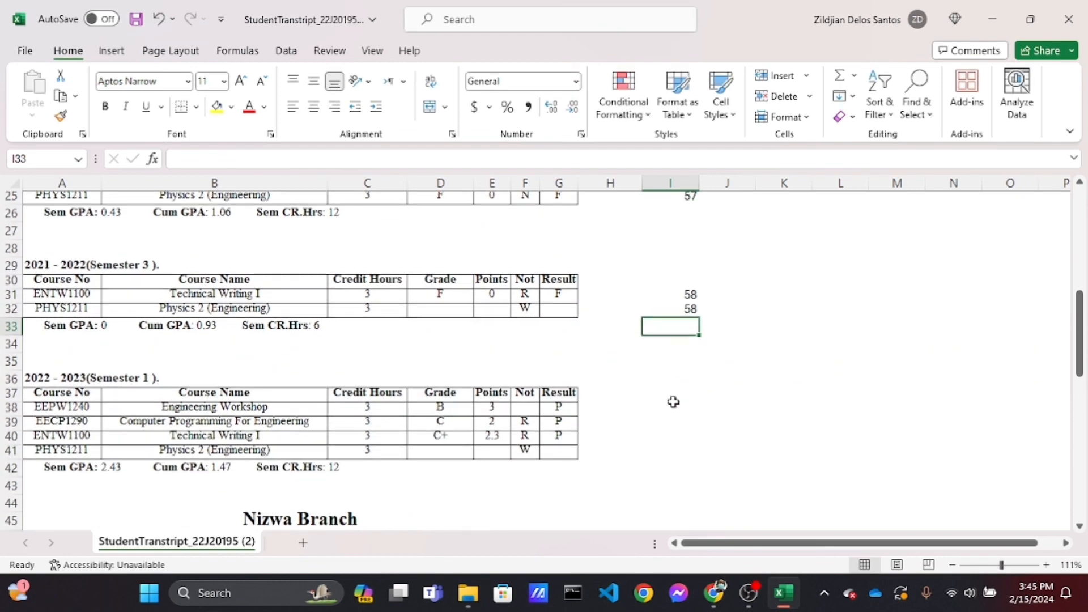
{"action": "left_click", "coordinate": [673, 399]}
{"action": "key", "text": "Return"}
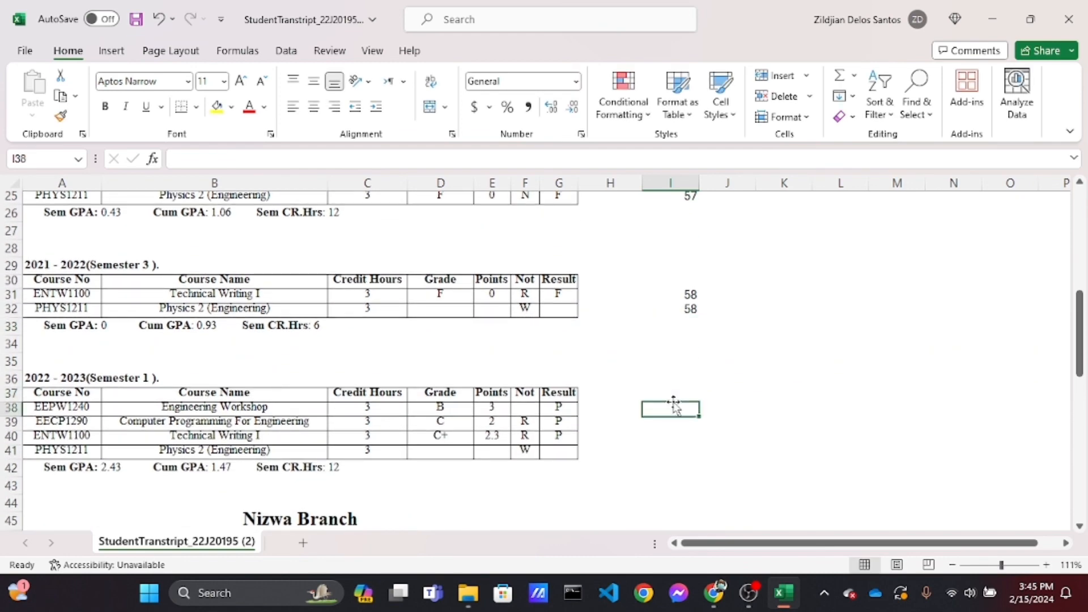
{"action": "type", "text": "59"}
{"action": "key", "text": "Return"}
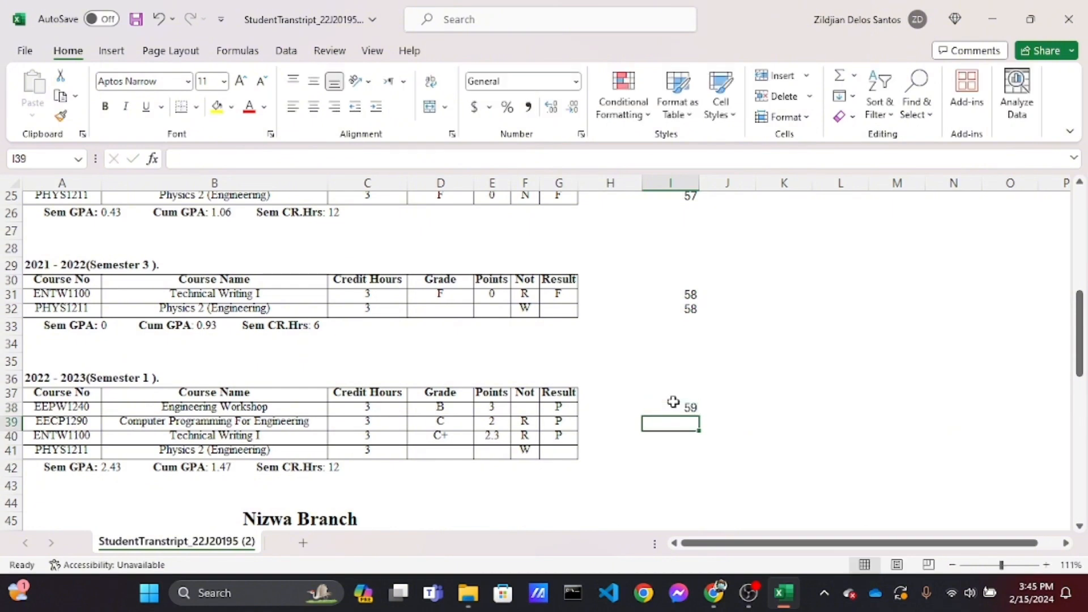
{"action": "type", "text": "59"}
{"action": "key", "text": "Return"}
{"action": "type", "text": "59"}
{"action": "key", "text": "Return"}
{"action": "type", "text": "59"}
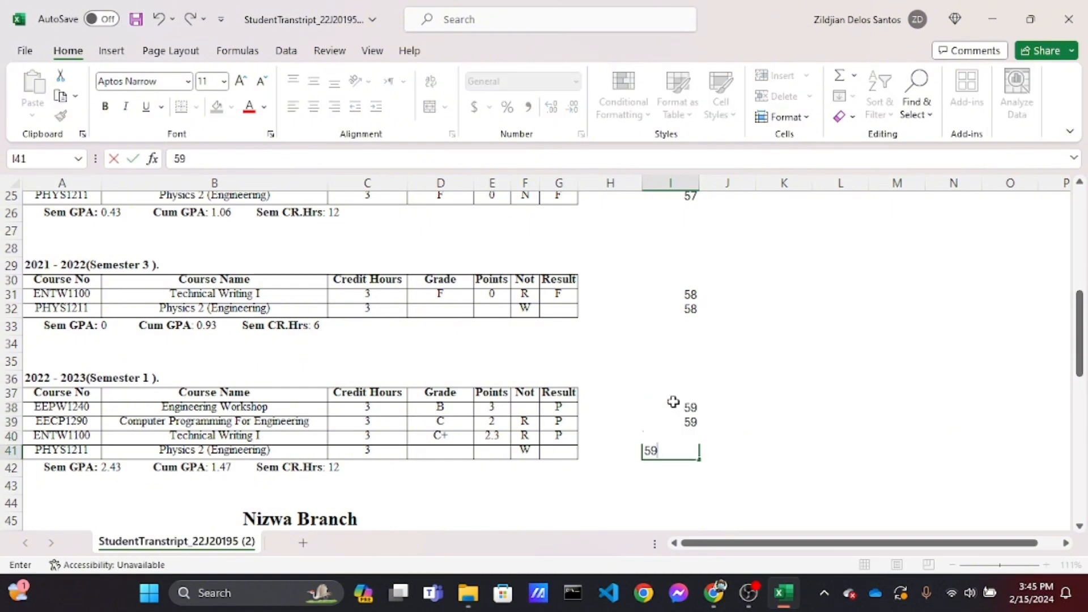
{"action": "key", "text": "Return"}
Enter SEMID 60 in cells I54 through I57 beside the 2022 - 2023 Semester 2 courses
{"action": "scroll", "coordinate": [692, 474], "scroll_direction": "down", "scroll_amount": 4}
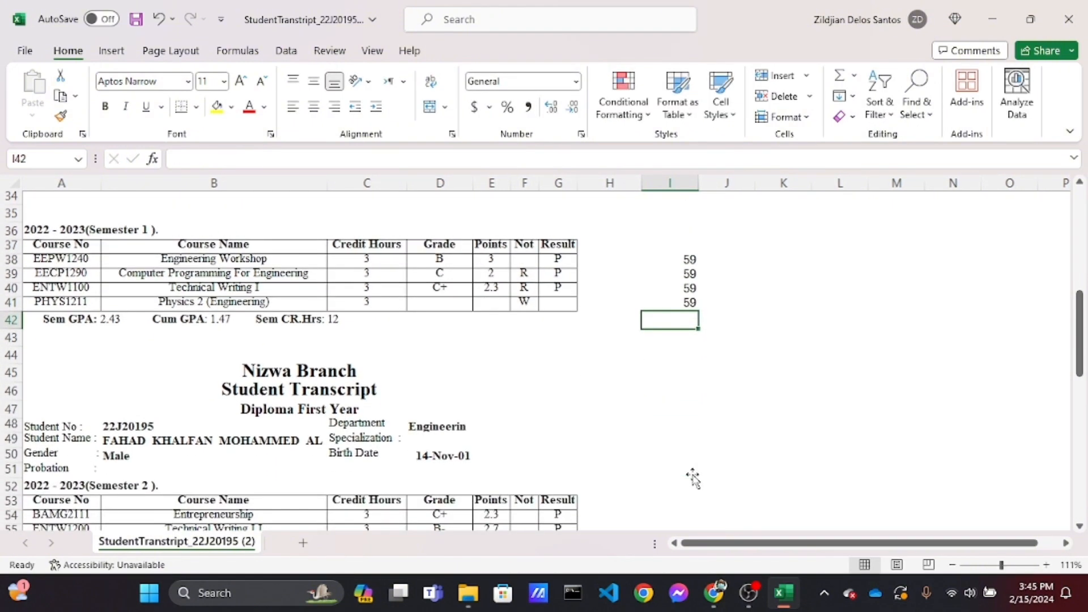
{"action": "scroll", "coordinate": [694, 478], "scroll_direction": "up", "scroll_amount": 2}
{"action": "scroll", "coordinate": [692, 477], "scroll_direction": "up", "scroll_amount": 2}
{"action": "scroll", "coordinate": [692, 477], "scroll_direction": "down", "scroll_amount": 5}
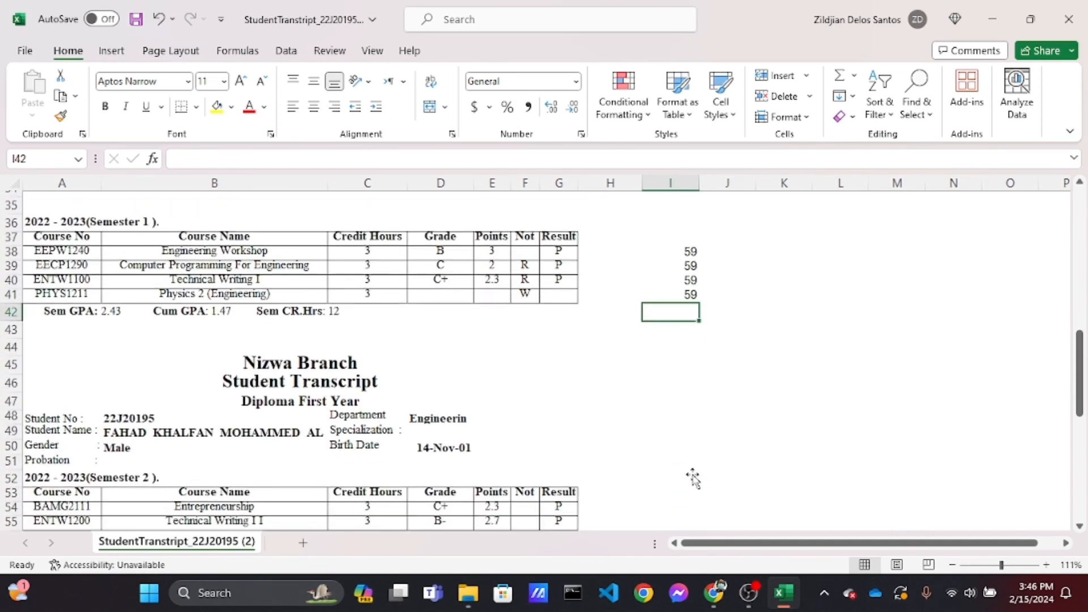
{"action": "left_click", "coordinate": [689, 429]}
{"action": "key", "text": "Down"}
{"action": "type", "text": "60"}
{"action": "key", "text": "Return"}
{"action": "type", "text": "60"}
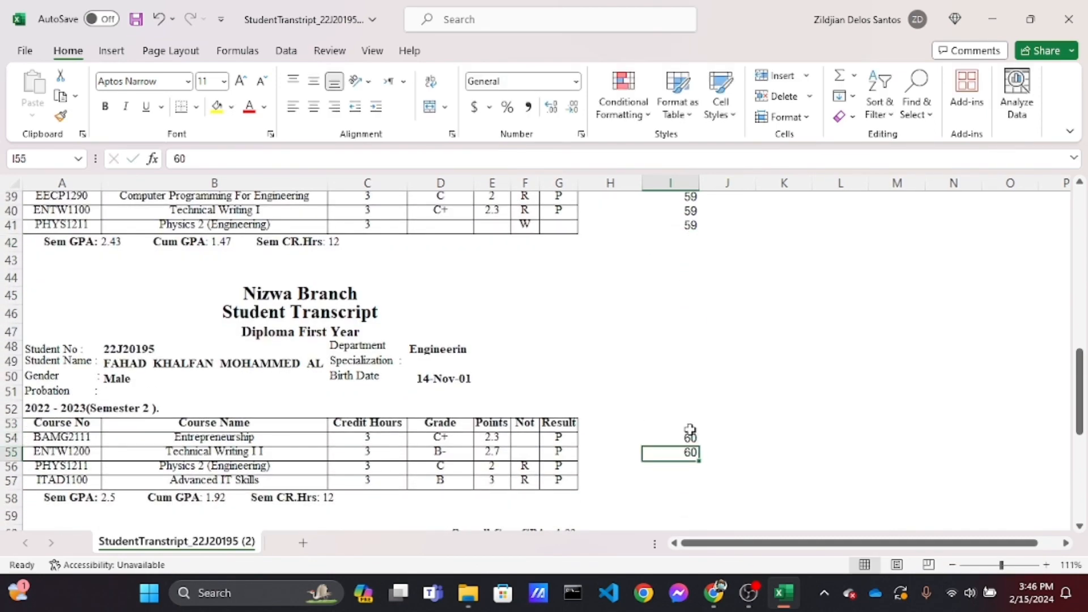
{"action": "key", "text": "Return"}
{"action": "key", "text": "Return"}
{"action": "type", "text": "60"}
{"action": "key", "text": "ctrl+Return"}
Copy semester ID 63 from the Semester ID Guide into the SEMID cell beside the 2023 - 2024 Semester 1 courses
{"action": "scroll", "coordinate": [690, 430], "scroll_direction": "down", "scroll_amount": 7}
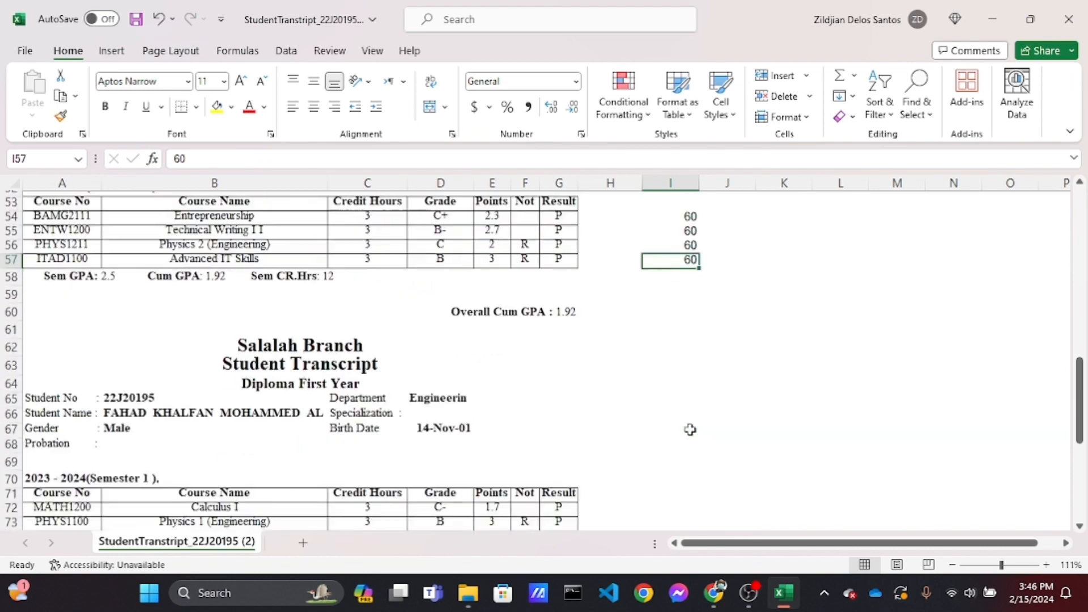
{"action": "left_click", "coordinate": [64, 363]}
{"action": "left_click", "coordinate": [713, 592]}
{"action": "scroll", "coordinate": [546, 461], "scroll_direction": "up", "scroll_amount": 2}
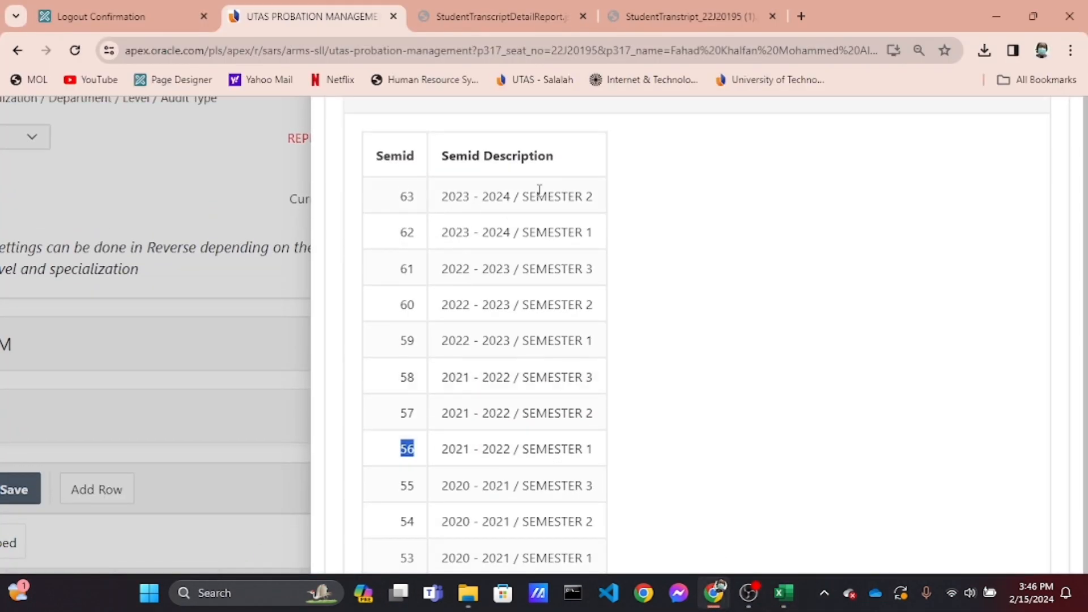
{"action": "double_click", "coordinate": [407, 195]}
{"action": "left_click", "coordinate": [783, 593]}
{"action": "scroll", "coordinate": [691, 482], "scroll_direction": "up", "scroll_amount": 2}
{"action": "left_click", "coordinate": [692, 486]}
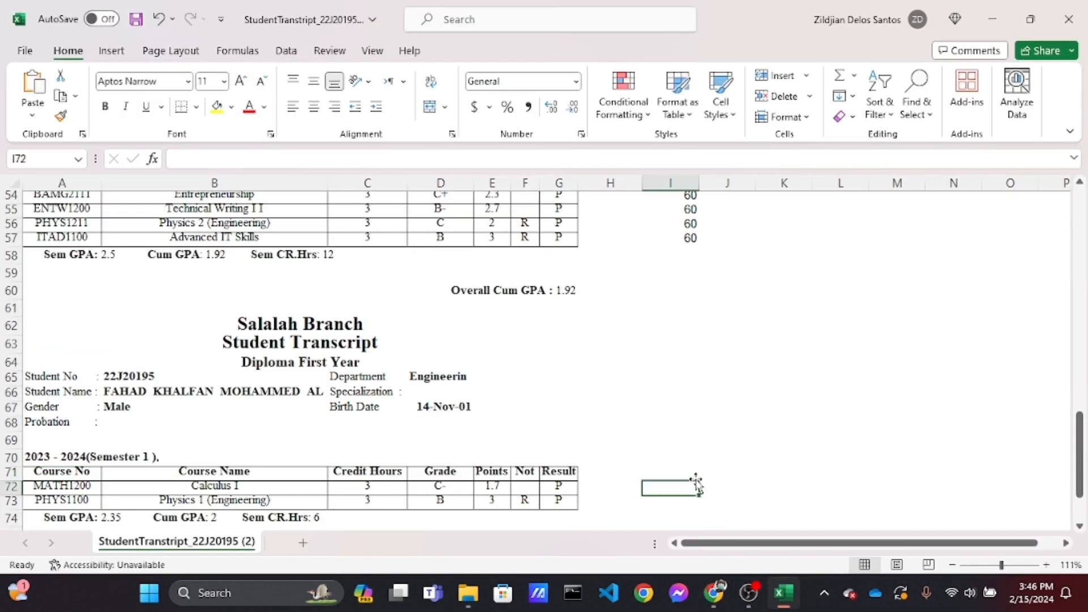
{"action": "type", "text": "63"}
{"action": "key", "text": "Return"}
Delete the transcript header rows 1 through 10 above the first course table
{"action": "scroll", "coordinate": [695, 480], "scroll_direction": "up", "scroll_amount": 18}
{"action": "left_click_drag", "start_coordinate": [11, 200], "coordinate": [13, 361]}
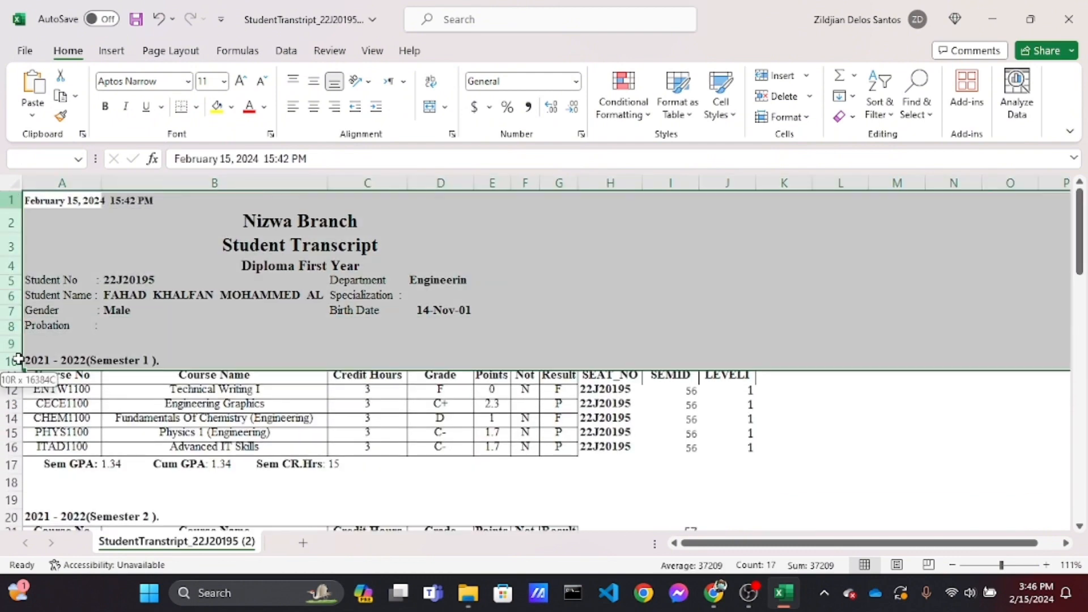
{"action": "key", "text": "ctrl+minus"}
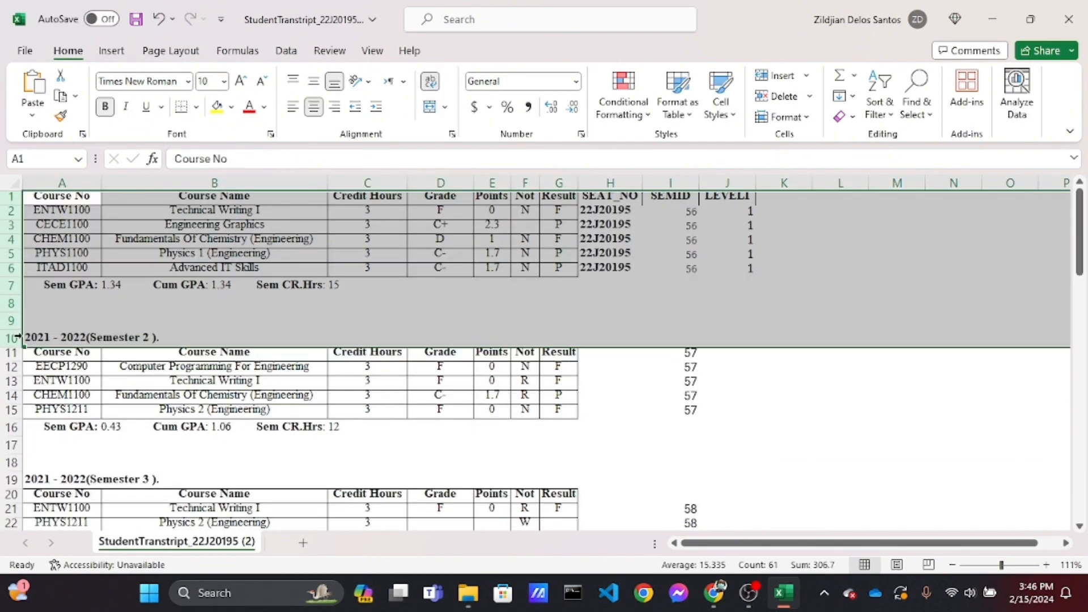
Delete rows 7 through 11 holding the semester summary, blanks and Semester 2 headings between the first two course blocks
{"action": "left_click_drag", "start_coordinate": [11, 286], "coordinate": [13, 355]}
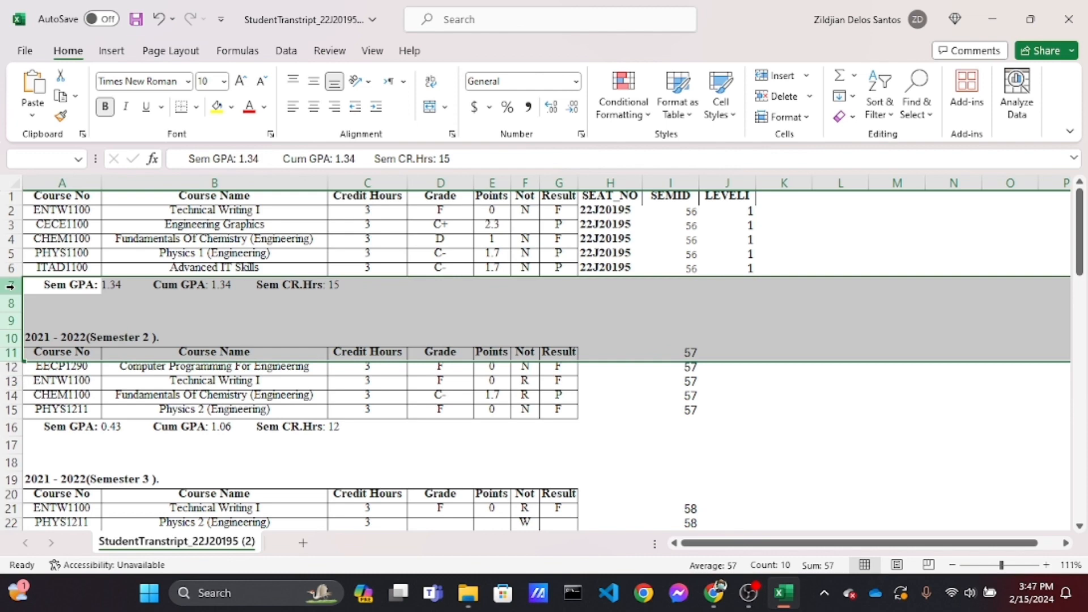
{"action": "key", "text": "ctrl+minus"}
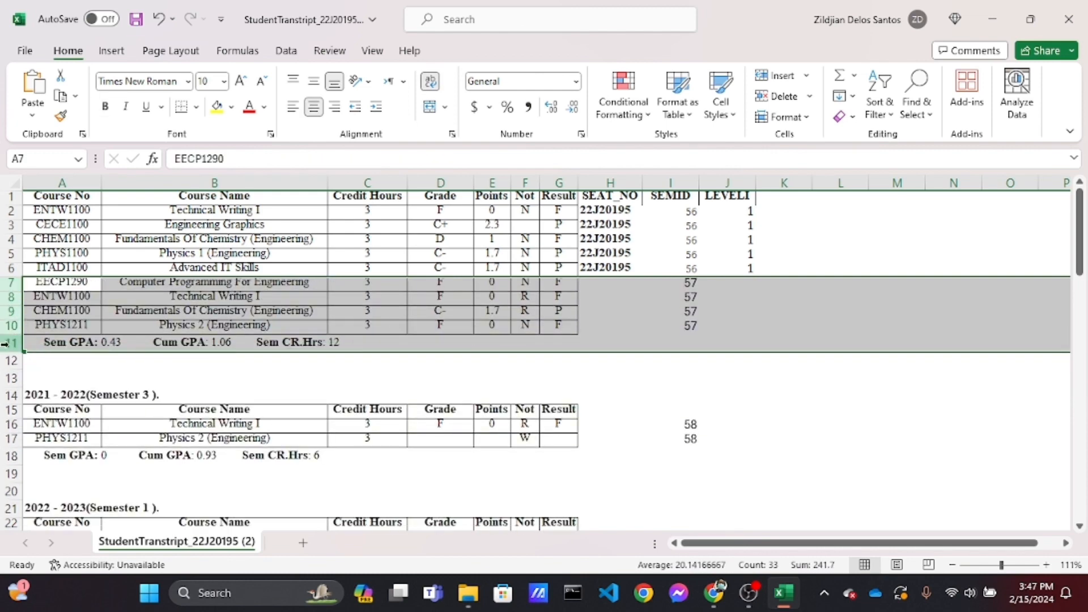
Delete rows 11 through 15 separating the Semester 2 and Semester 3 course rows
{"action": "left_click_drag", "start_coordinate": [10, 343], "coordinate": [11, 416]}
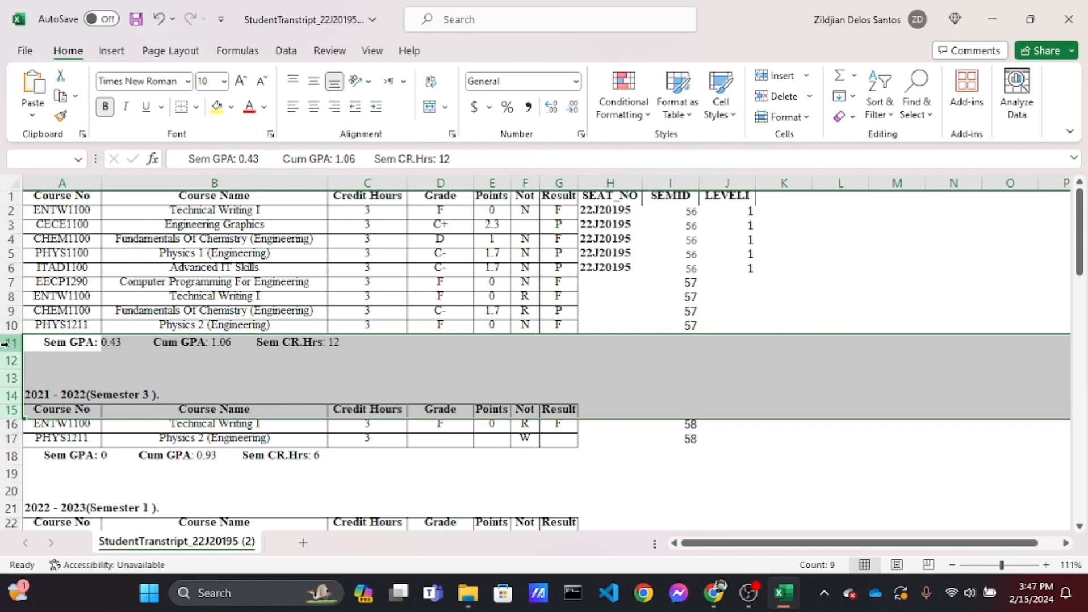
{"action": "key", "text": "ctrl+minus"}
{"action": "key", "text": "Down"}
{"action": "key", "text": "Down"}
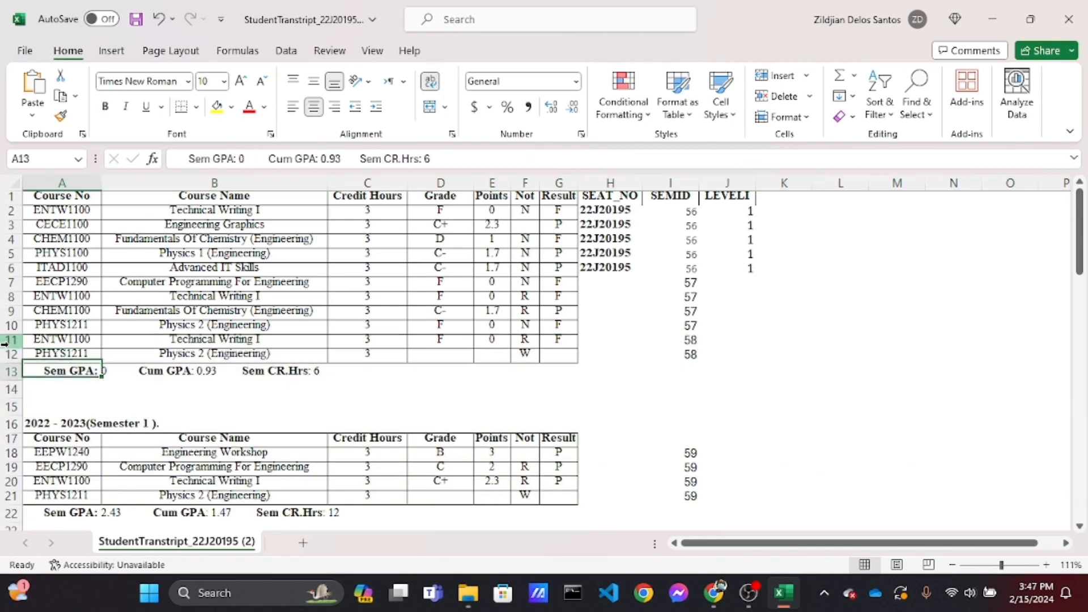
Delete rows 13 through 17 separating the Semester 3 and 2022 - 2023 Semester 1 course rows
{"action": "left_click_drag", "start_coordinate": [10, 372], "coordinate": [12, 436]}
{"action": "key", "text": "ctrl+minus"}
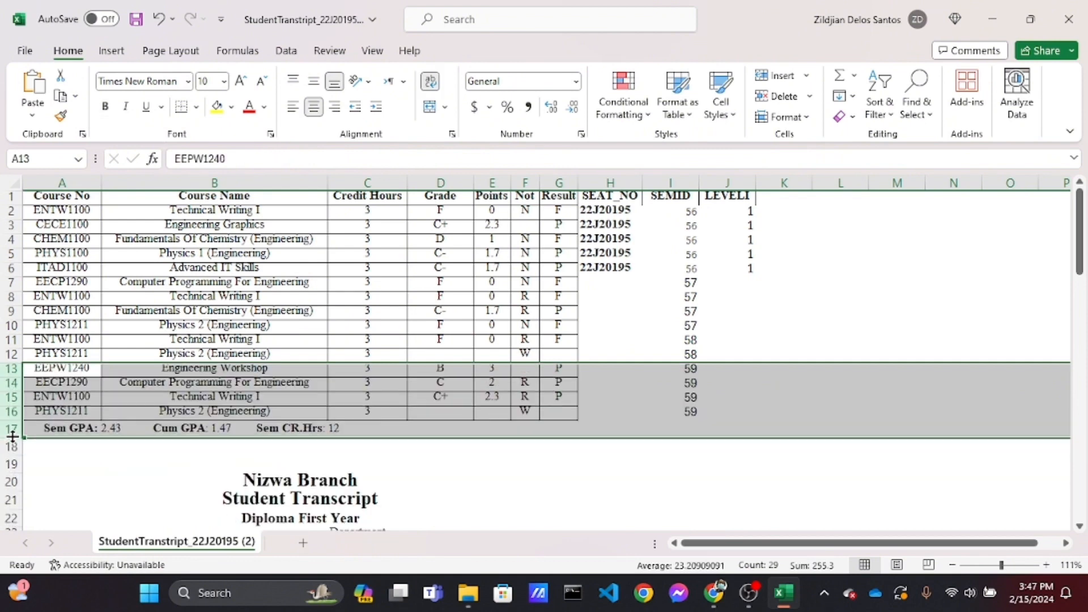
Delete rows 17 through 28 containing the summary and the second transcript header before the 2022 - 2023 Semester 2 courses
{"action": "scroll", "coordinate": [16, 458], "scroll_direction": "down", "scroll_amount": 3}
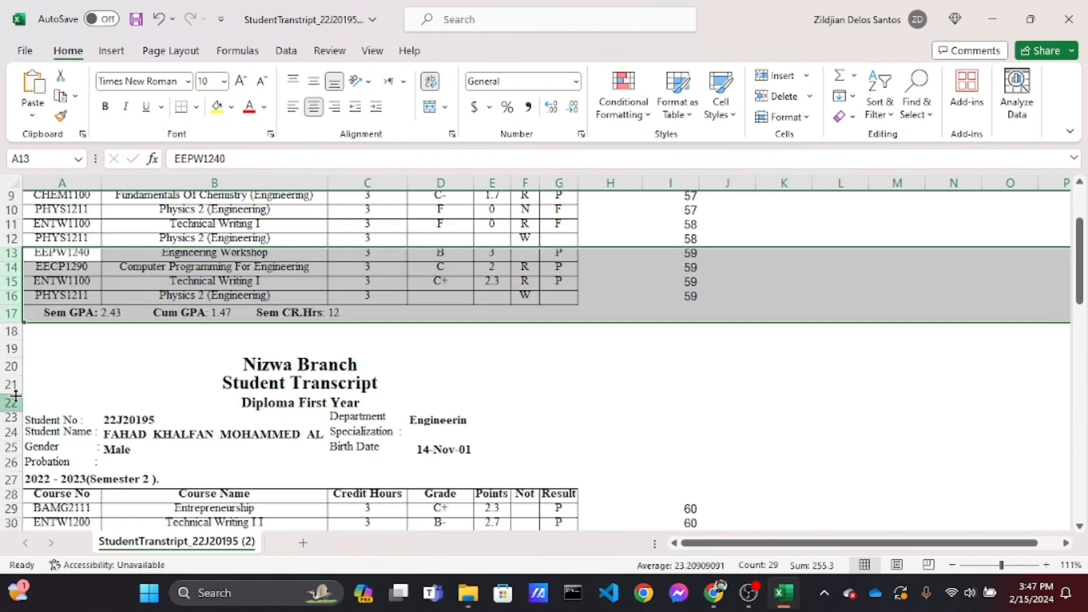
{"action": "left_click", "coordinate": [13, 316]}
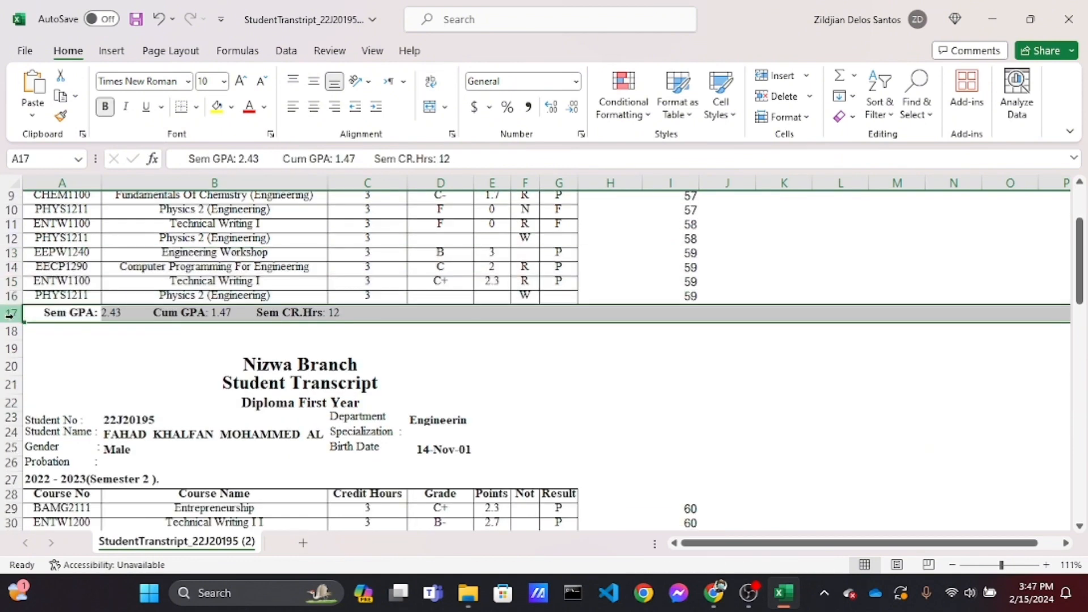
{"action": "left_click_drag", "start_coordinate": [10, 316], "coordinate": [12, 496]}
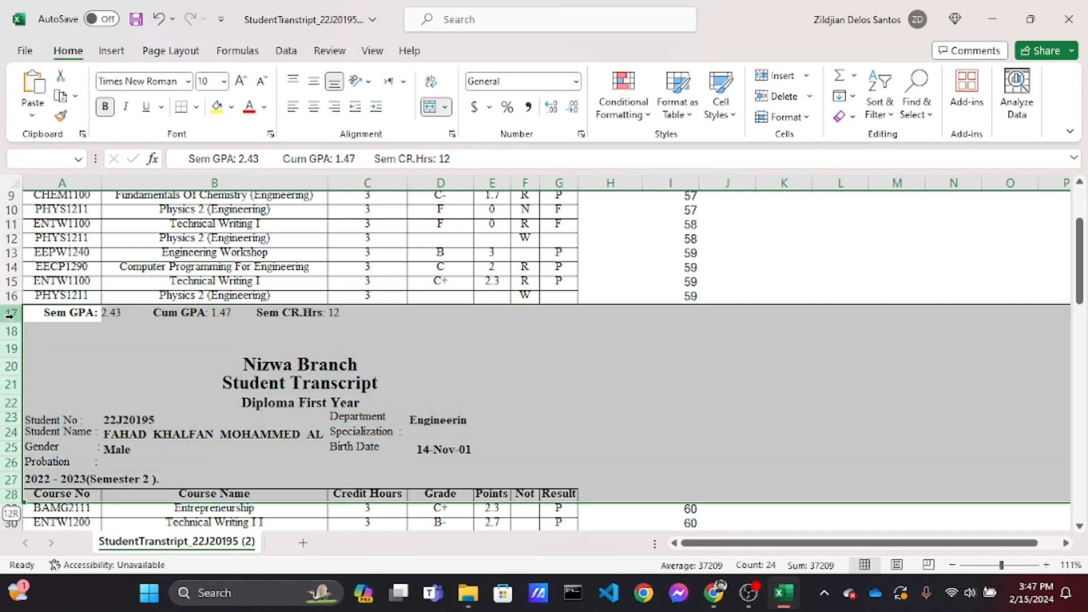
{"action": "key", "text": "ctrl+minus"}
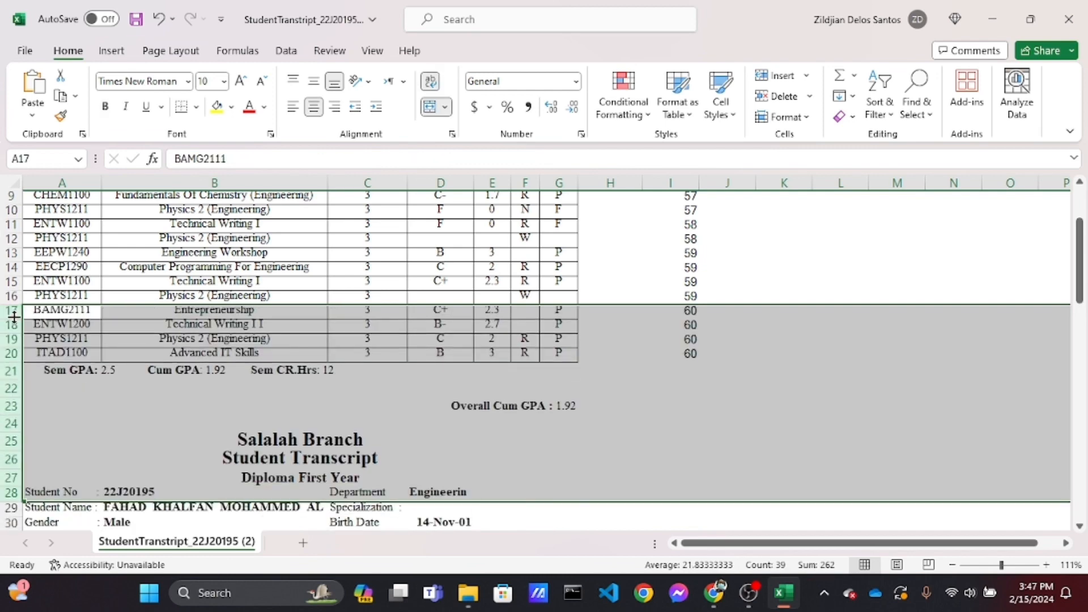
Delete rows 21 through 34 containing the summary, overall GPA and Salalah Branch header before the 2023 - 2024 courses
{"action": "scroll", "coordinate": [14, 318], "scroll_direction": "down", "scroll_amount": 1}
{"action": "left_click", "coordinate": [10, 321]}
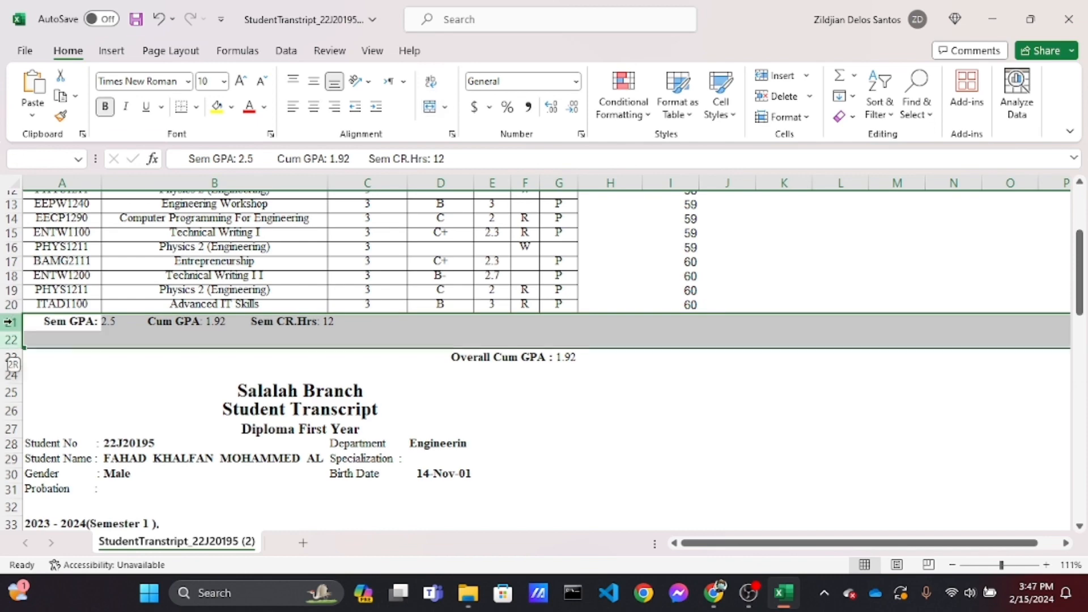
{"action": "left_click_drag", "start_coordinate": [10, 321], "coordinate": [11, 521]}
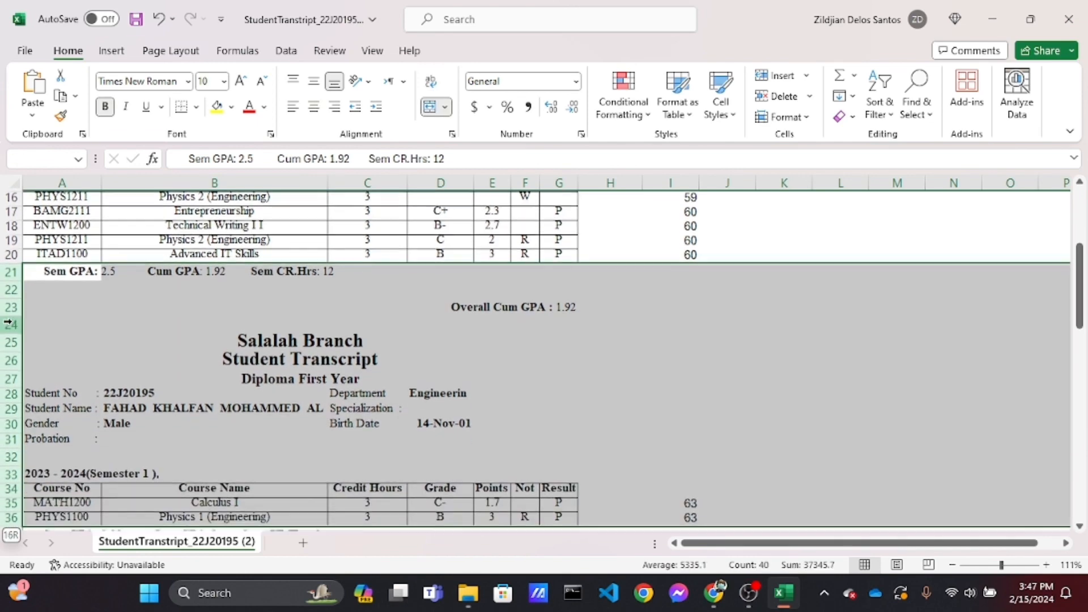
{"action": "key", "text": "shift+Up"}
{"action": "key", "text": "shift+Up"}
{"action": "key", "text": "shift+Up"}
{"action": "key", "text": "shift+Down"}
{"action": "key", "text": "ctrl+minus"}
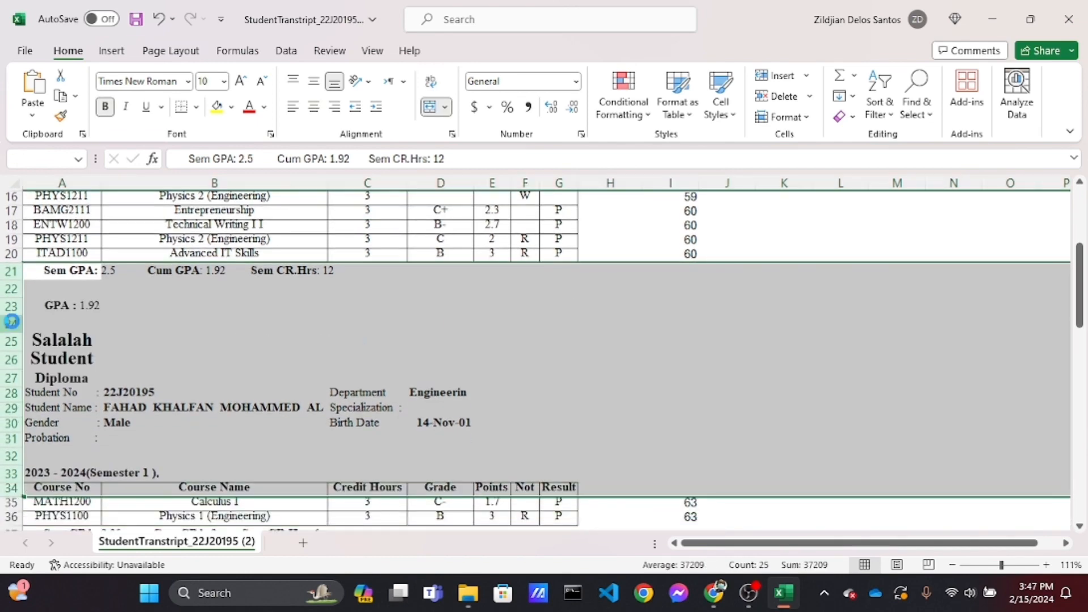
Clear the footer rows 23 through 28 with the GPA summary and signature lines below the course list
{"action": "left_click", "coordinate": [11, 299]}
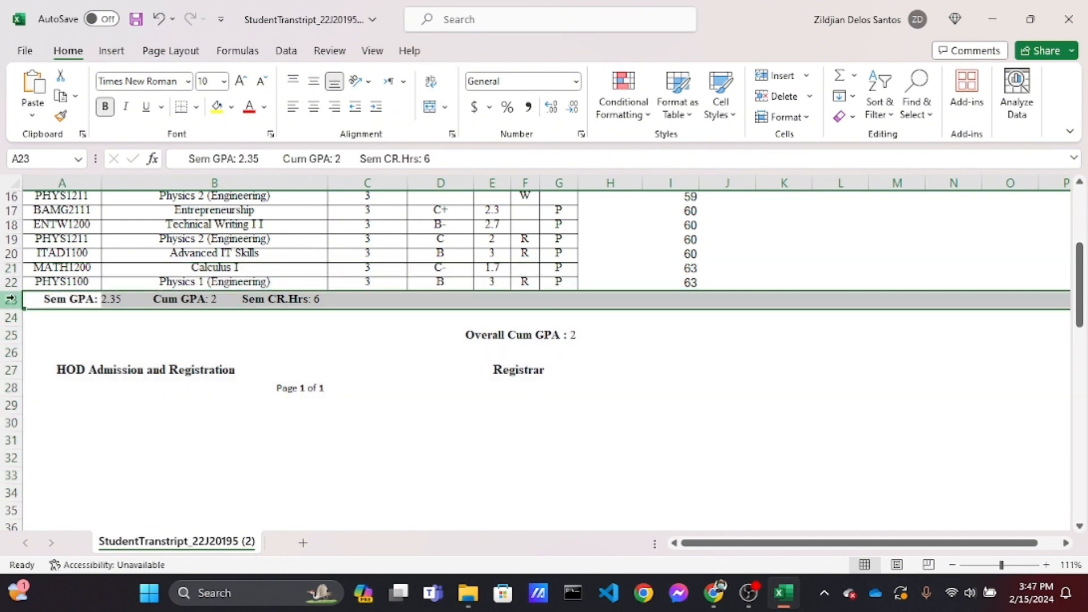
{"action": "left_click", "coordinate": [374, 434]}
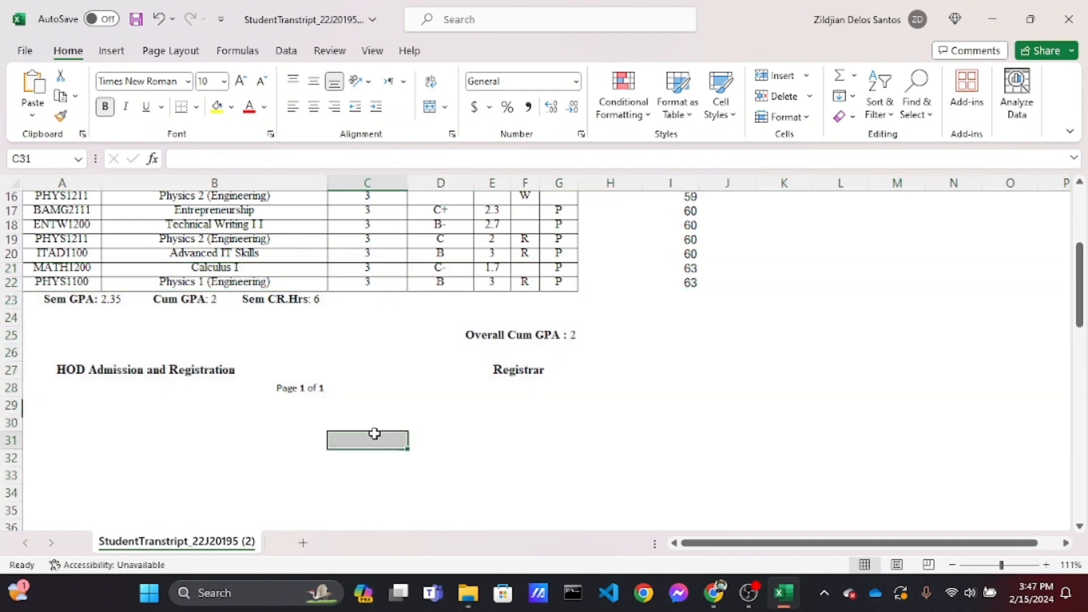
{"action": "left_click", "coordinate": [579, 340]}
{"action": "left_click", "coordinate": [565, 336]}
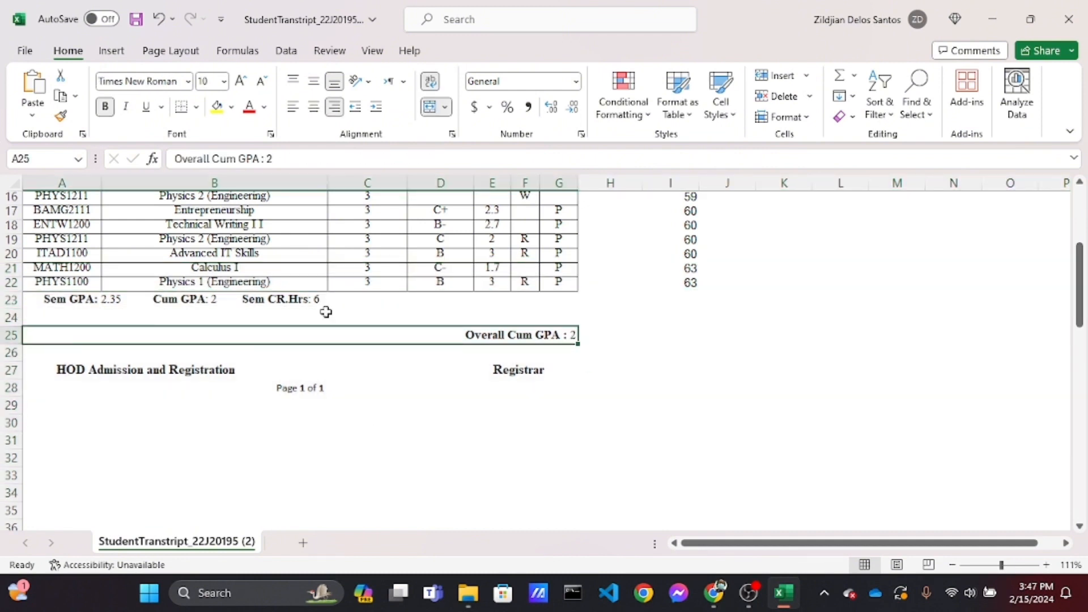
{"action": "left_click", "coordinate": [203, 297]}
{"action": "left_click", "coordinate": [74, 297]}
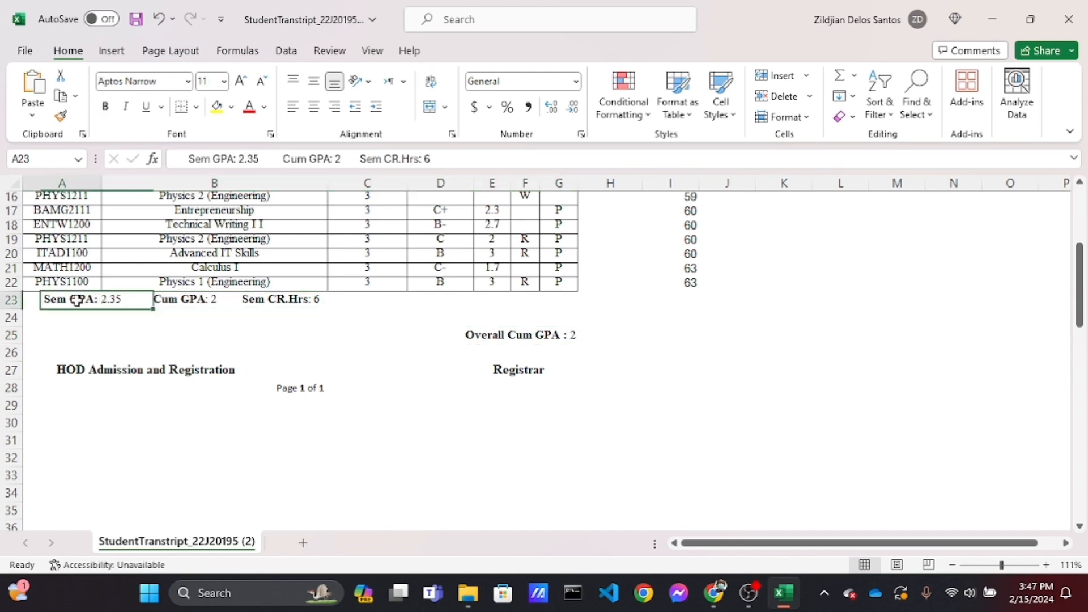
{"action": "left_click_drag", "start_coordinate": [11, 300], "coordinate": [12, 391]}
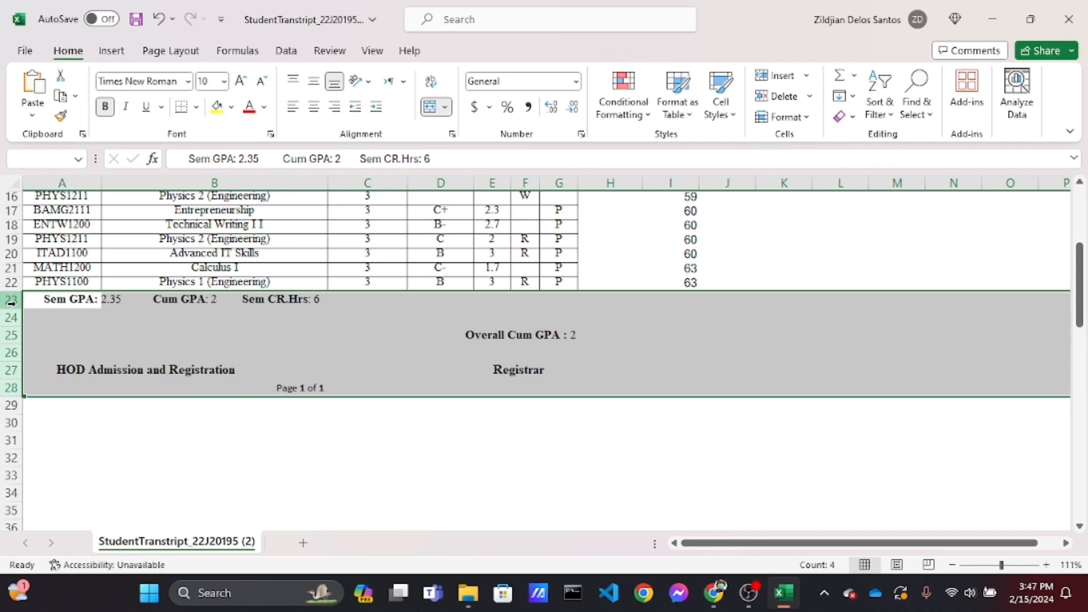
{"action": "key", "text": "Delete"}
{"action": "scroll", "coordinate": [329, 343], "scroll_direction": "up", "scroll_amount": 5}
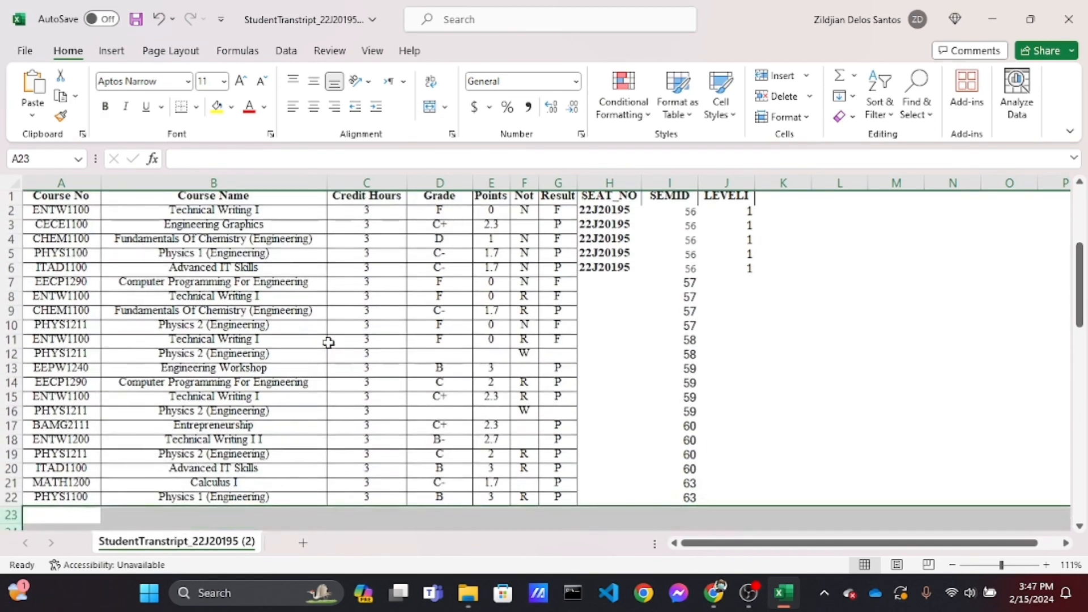
{"action": "left_click", "coordinate": [598, 266]}
{"action": "key", "text": "ctrl+c"}
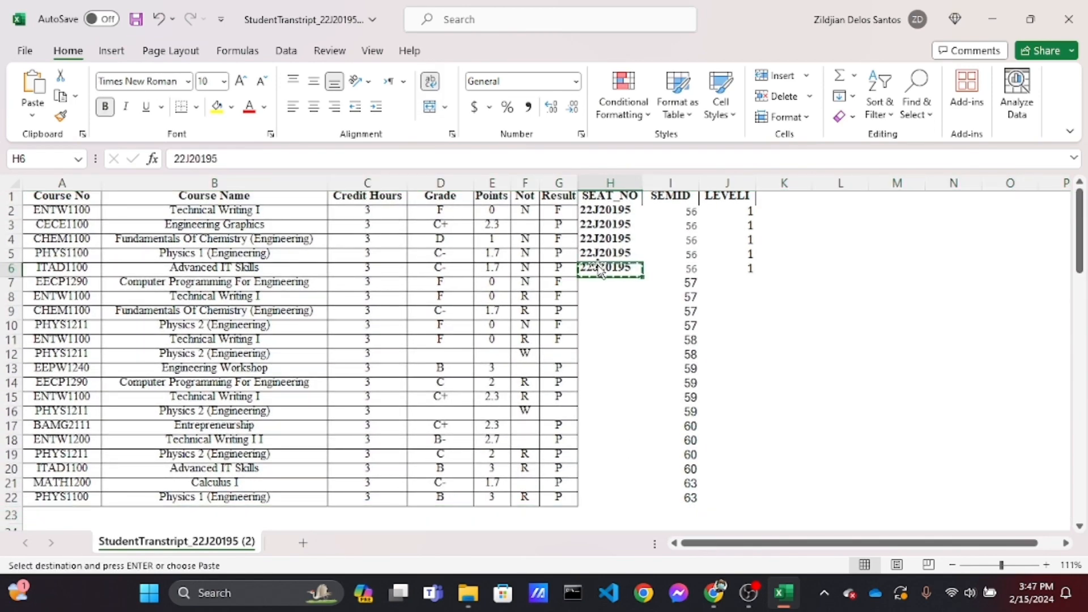
{"action": "left_click", "coordinate": [605, 285]}
{"action": "key", "text": "shift+Down"}
{"action": "key", "text": "shift+Down"}
{"action": "key", "text": "shift+Down"}
{"action": "key", "text": "shift+Down"}
{"action": "key", "text": "shift+Down"}
{"action": "key", "text": "shift+Down"}
{"action": "key", "text": "shift+Down"}
{"action": "key", "text": "shift+Down"}
{"action": "key", "text": "shift+Down"}
{"action": "key", "text": "shift+Down"}
{"action": "key", "text": "shift+Down"}
{"action": "key", "text": "shift+Down"}
{"action": "key", "text": "shift+Down"}
{"action": "key", "text": "shift+Down"}
{"action": "key", "text": "shift+Down"}
{"action": "key", "text": "shift+Down"}
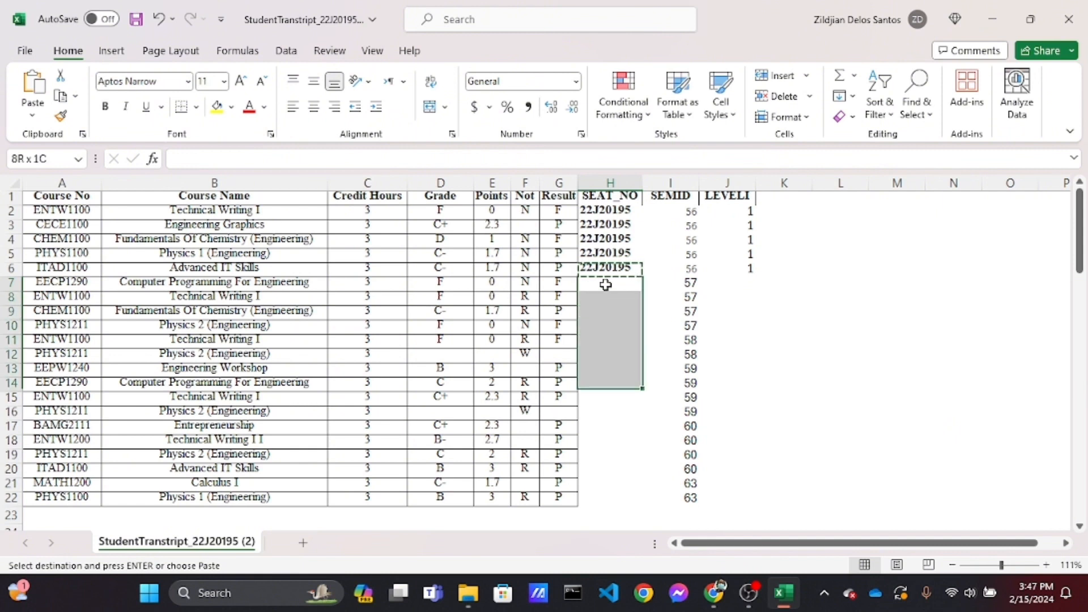
{"action": "key", "text": "shift+Up"}
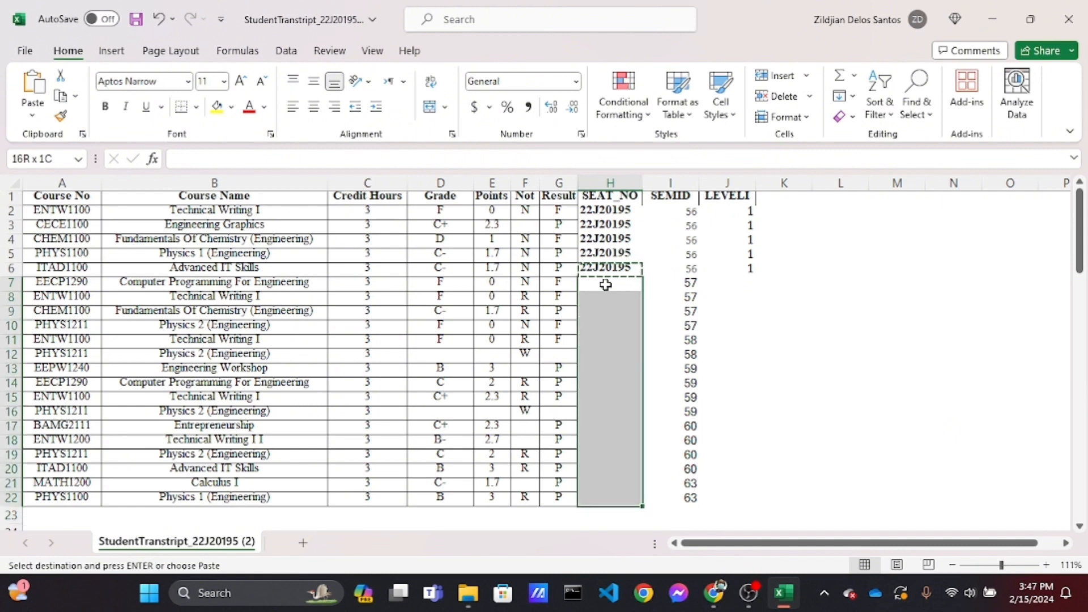
{"action": "key", "text": "ctrl+v"}
Fill the LEVELID value 1 down the column through row 22
{"action": "left_click", "coordinate": [746, 268]}
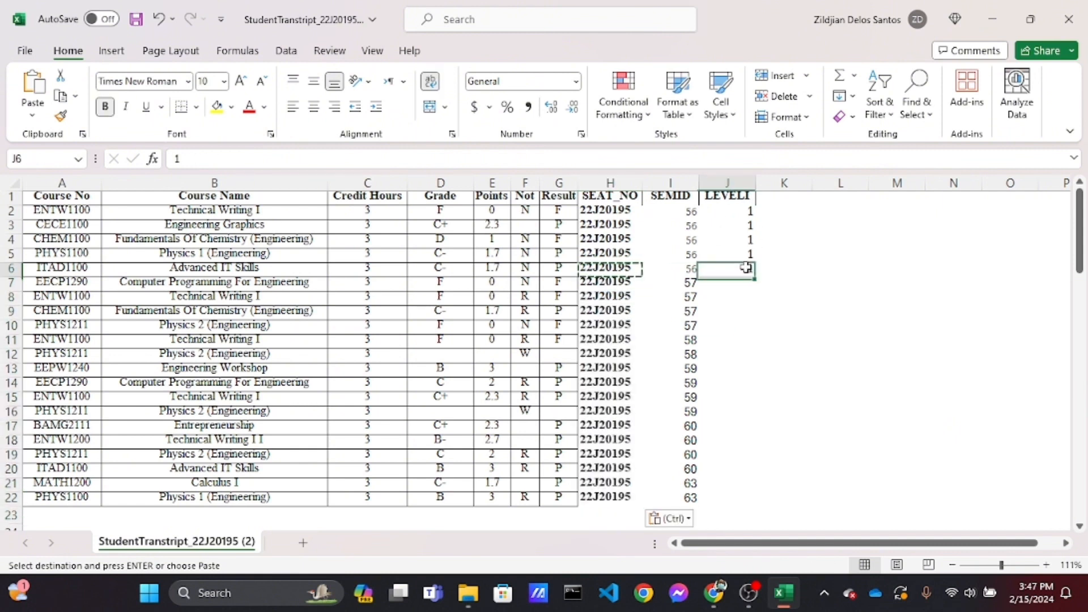
{"action": "key", "text": "ctrl+c"}
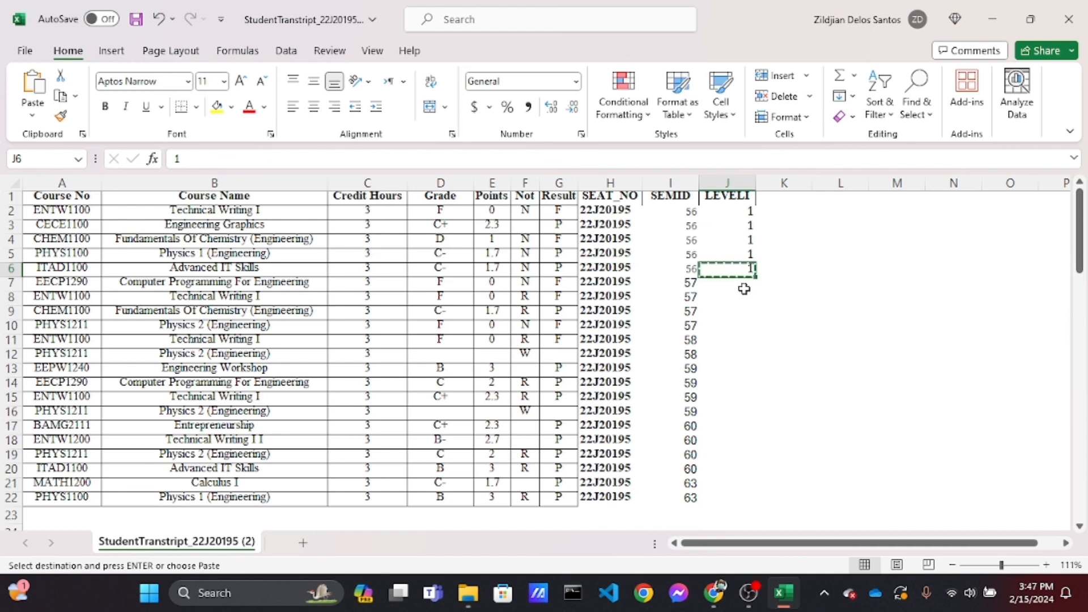
{"action": "left_click_drag", "start_coordinate": [742, 283], "coordinate": [742, 285]}
{"action": "key", "text": "shift+Down"}
{"action": "key", "text": "shift+Down"}
{"action": "key", "text": "shift+Down"}
{"action": "key", "text": "shift+Down"}
{"action": "key", "text": "shift+Down"}
{"action": "key", "text": "shift+Down"}
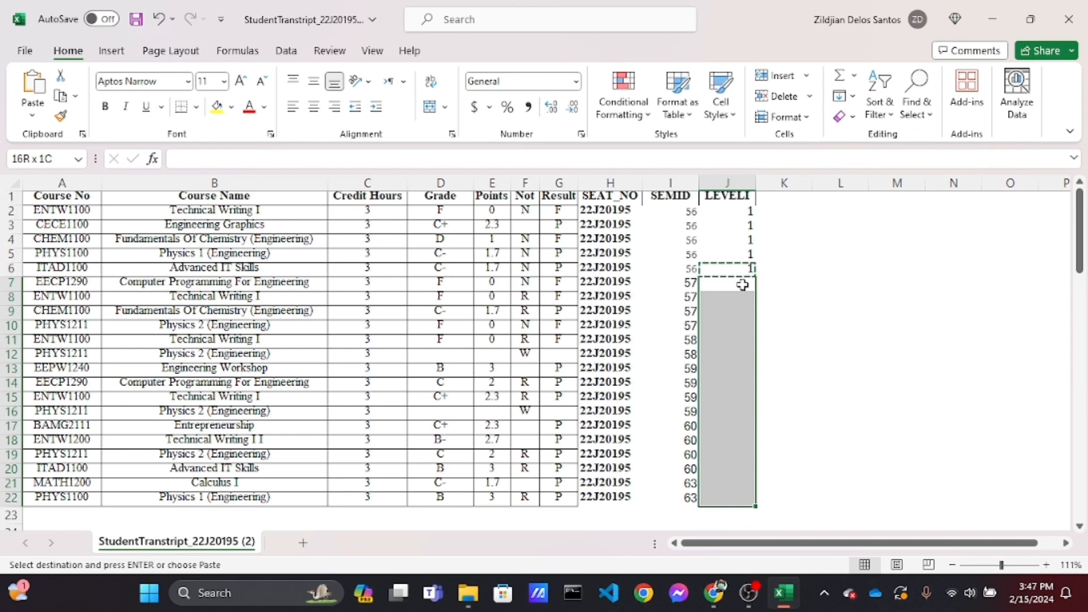
{"action": "key", "text": "ctrl+v"}
Delete the Course Name column
{"action": "left_click", "coordinate": [402, 270]}
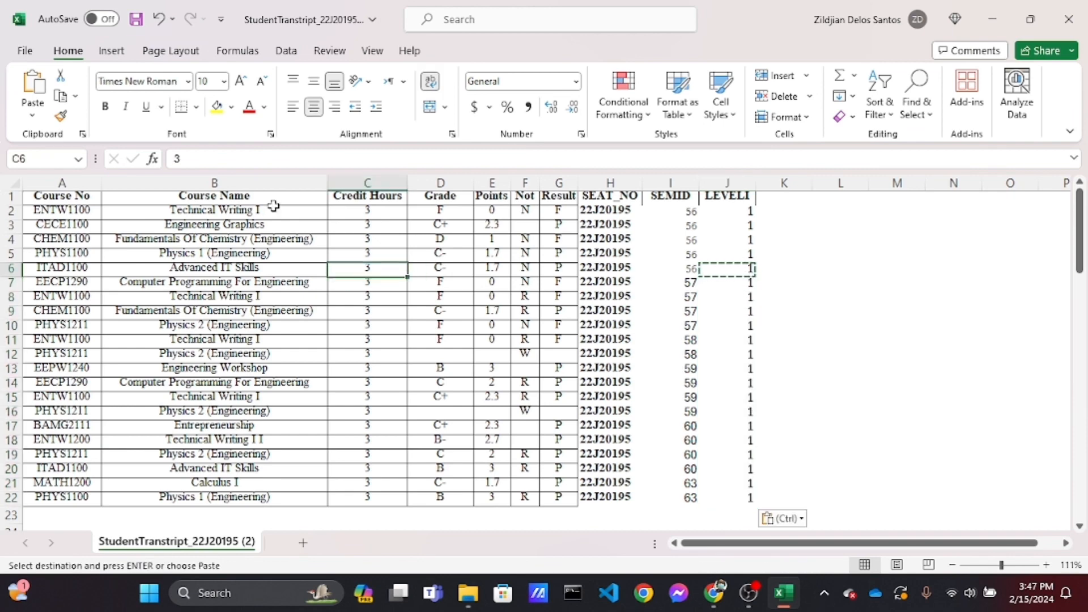
{"action": "left_click", "coordinate": [267, 183]}
{"action": "key", "text": "ctrl+minus"}
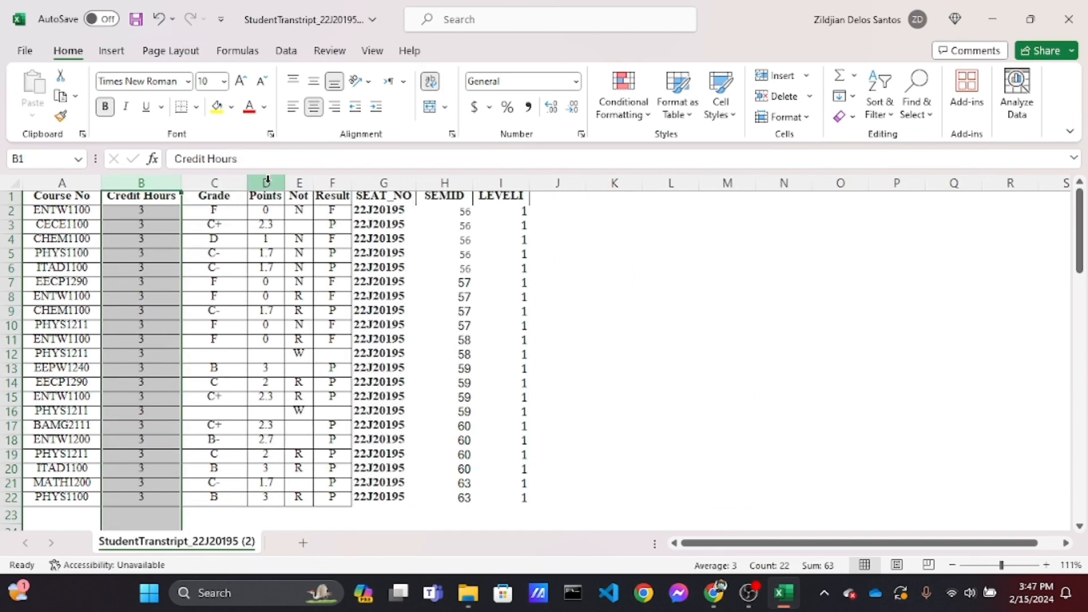
{"action": "left_click", "coordinate": [389, 217]}
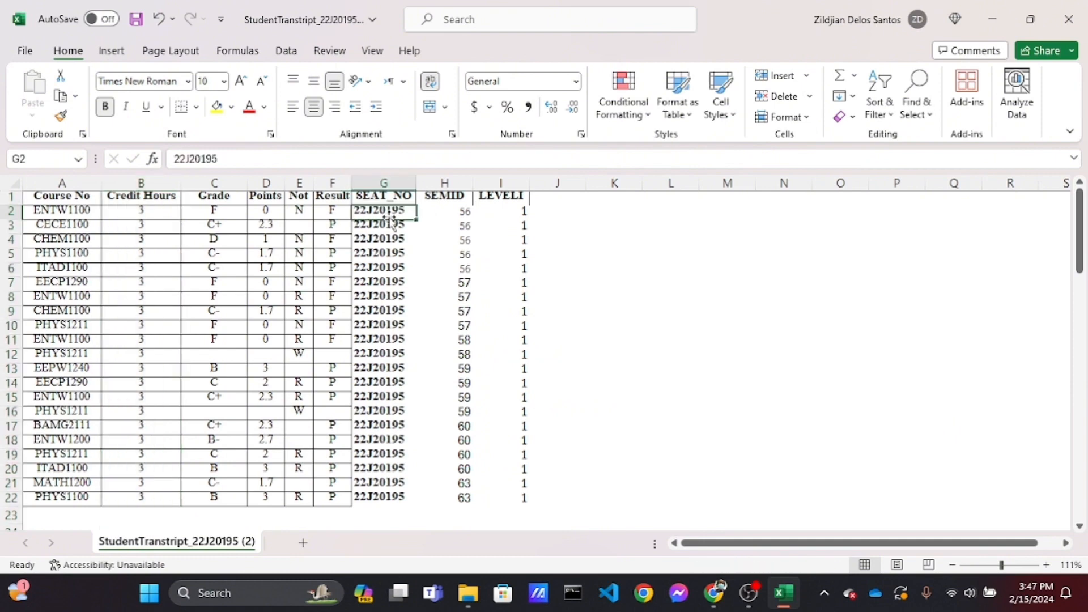
{"action": "left_click", "coordinate": [235, 164]}
{"action": "left_click_drag", "start_coordinate": [236, 164], "coordinate": [150, 150]}
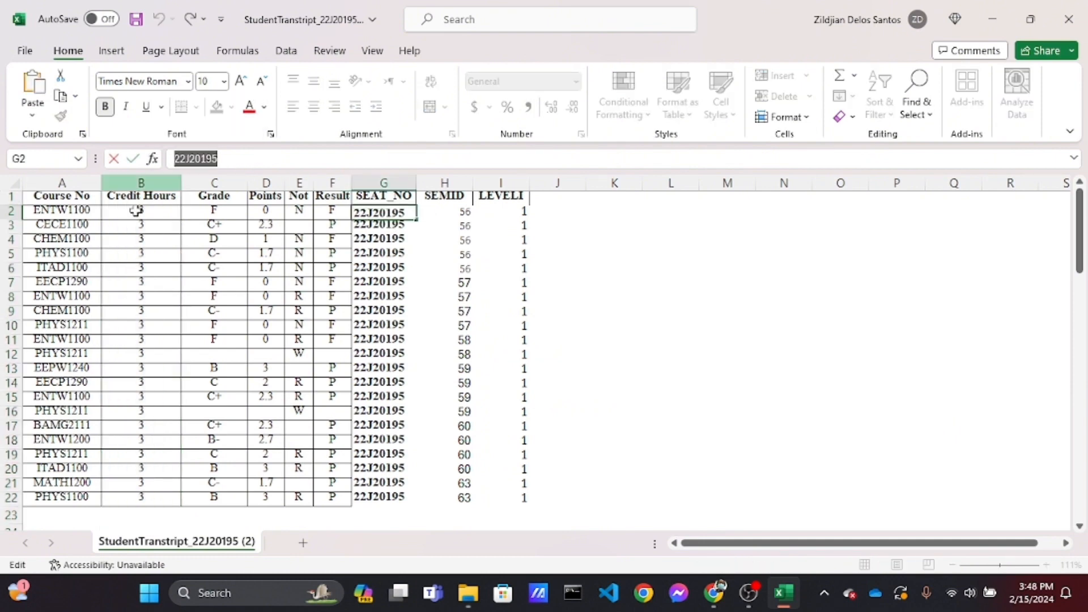
{"action": "scroll", "coordinate": [109, 269], "scroll_direction": "up", "scroll_amount": 3}
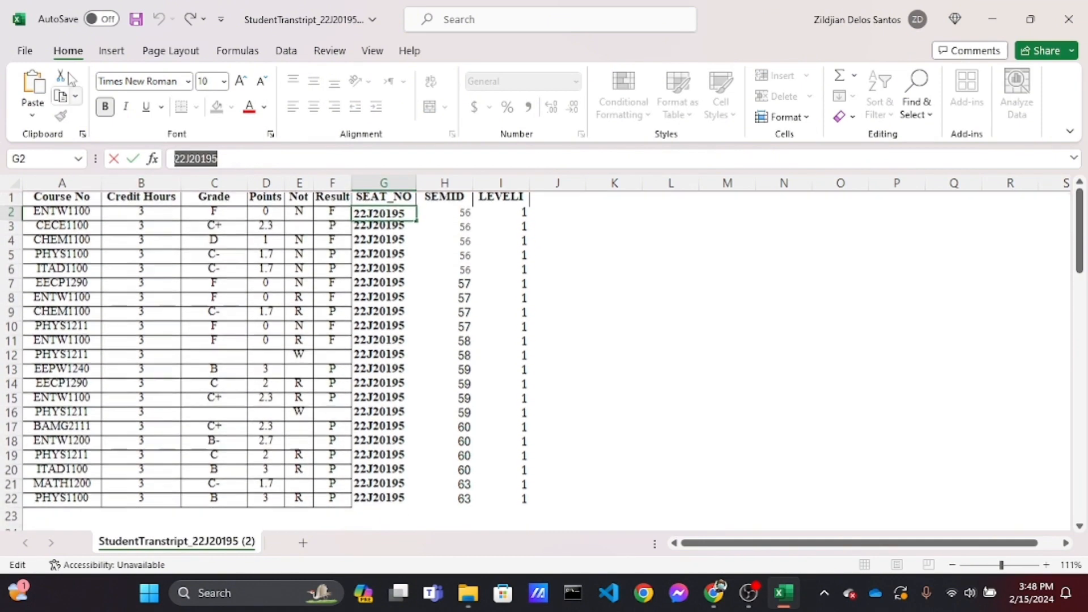
Open Save As and browse to the Downloads folder
{"action": "left_click", "coordinate": [29, 52]}
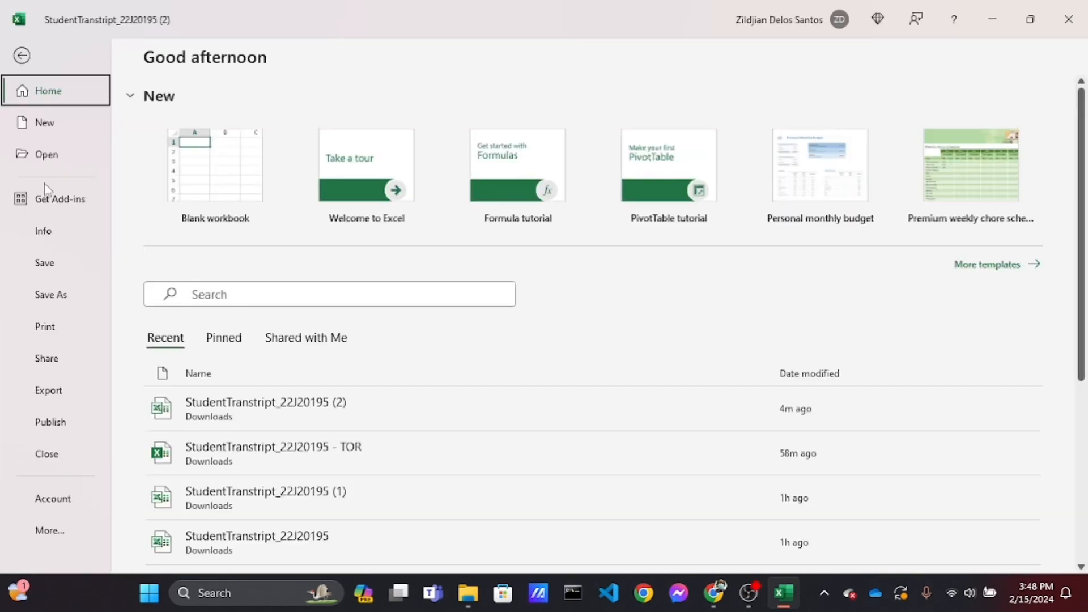
{"action": "left_click", "coordinate": [69, 290]}
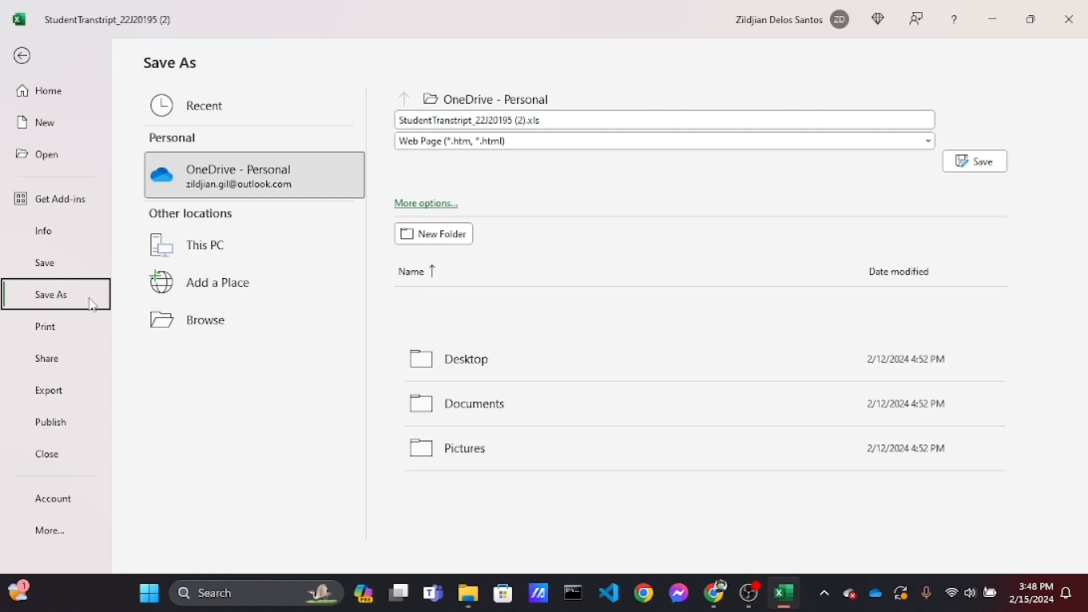
{"action": "left_click", "coordinate": [191, 326]}
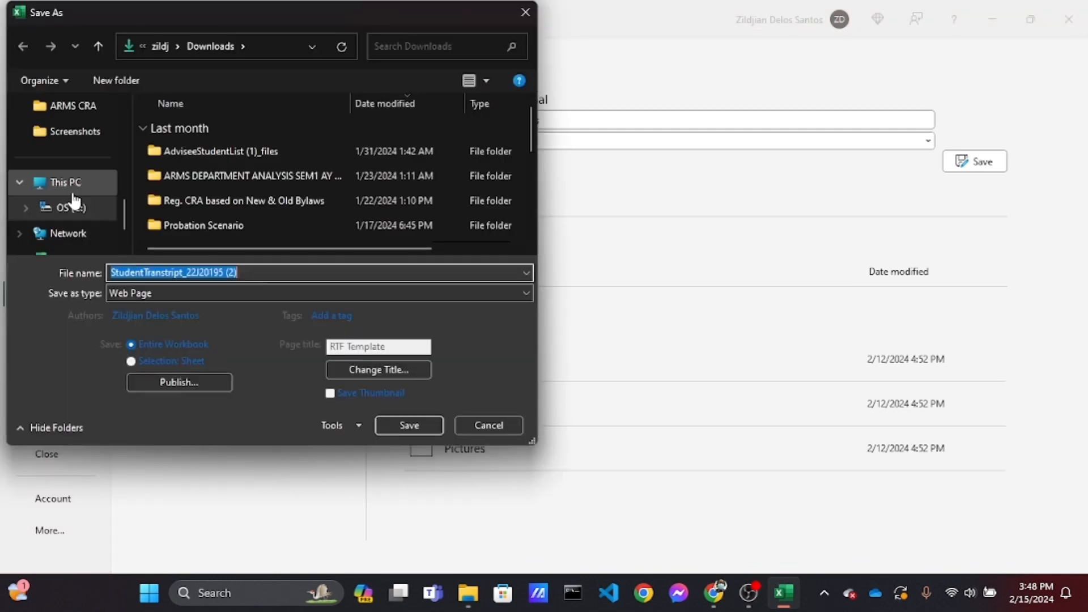
{"action": "scroll", "coordinate": [74, 201], "scroll_direction": "up", "scroll_amount": 5}
{"action": "scroll", "coordinate": [73, 201], "scroll_direction": "up", "scroll_amount": 1}
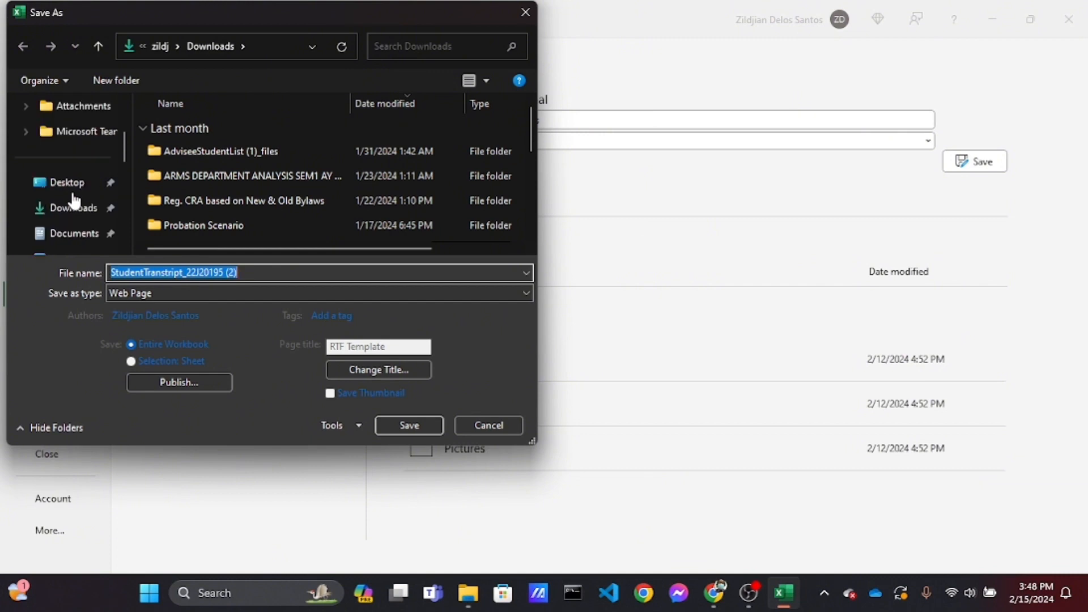
{"action": "scroll", "coordinate": [73, 201], "scroll_direction": "down", "scroll_amount": 5}
{"action": "scroll", "coordinate": [74, 201], "scroll_direction": "up", "scroll_amount": 5}
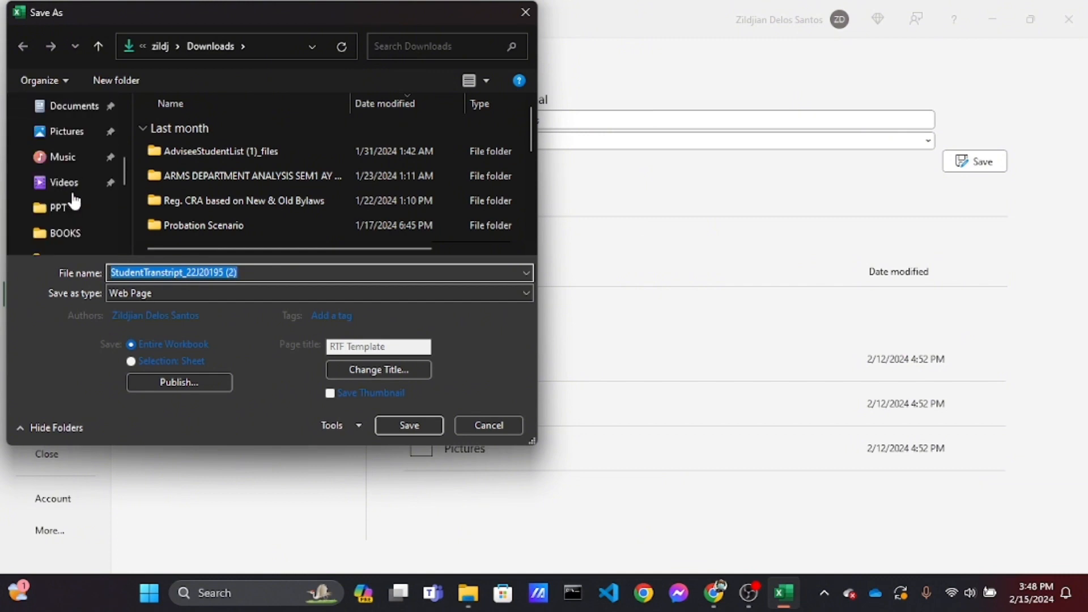
{"action": "scroll", "coordinate": [74, 201], "scroll_direction": "up", "scroll_amount": 1}
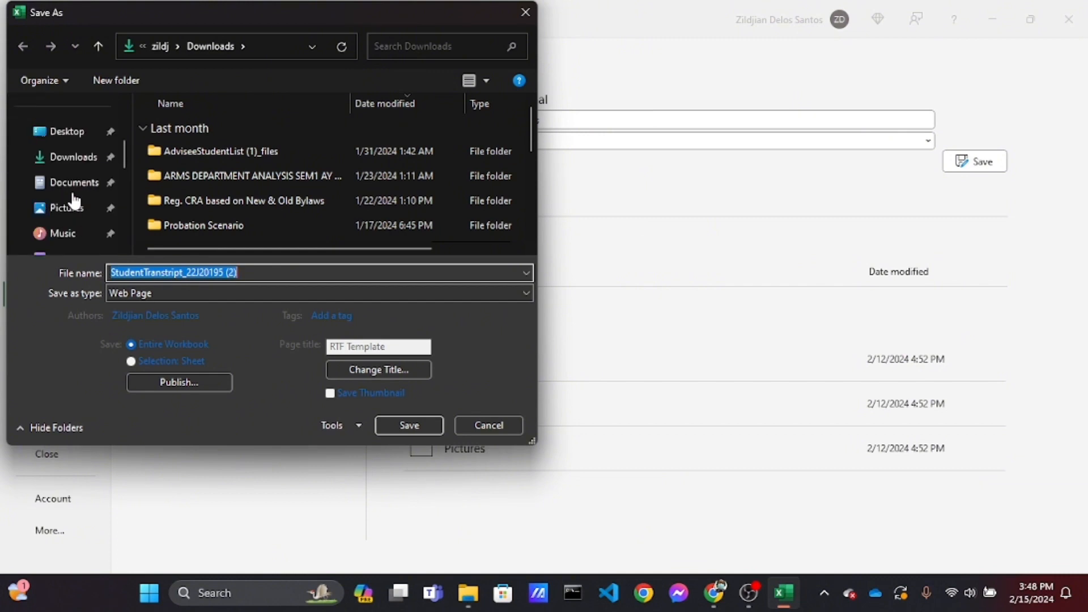
{"action": "left_click", "coordinate": [75, 164]}
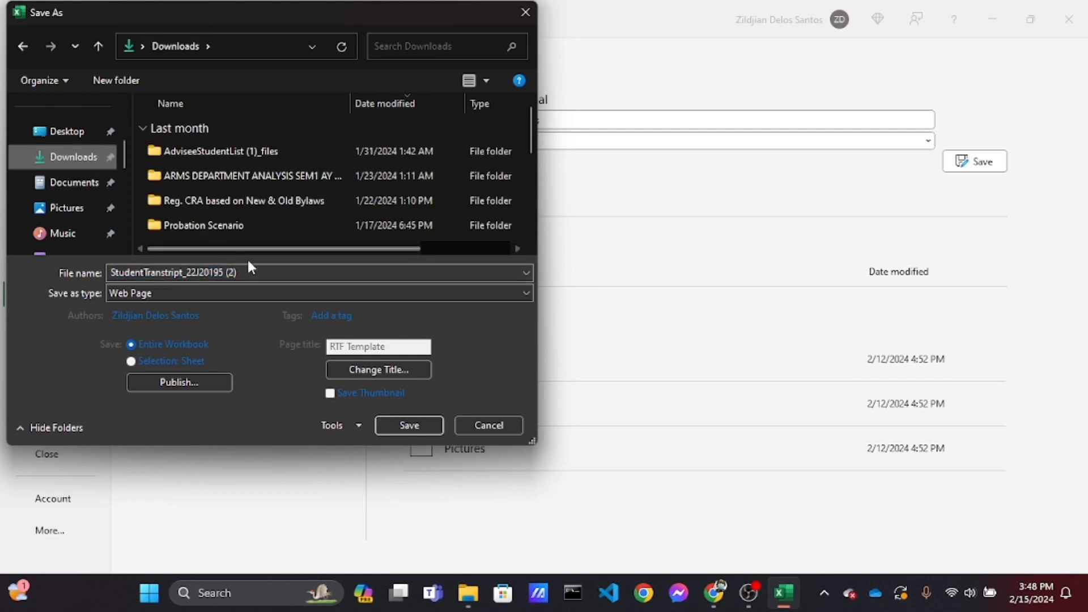
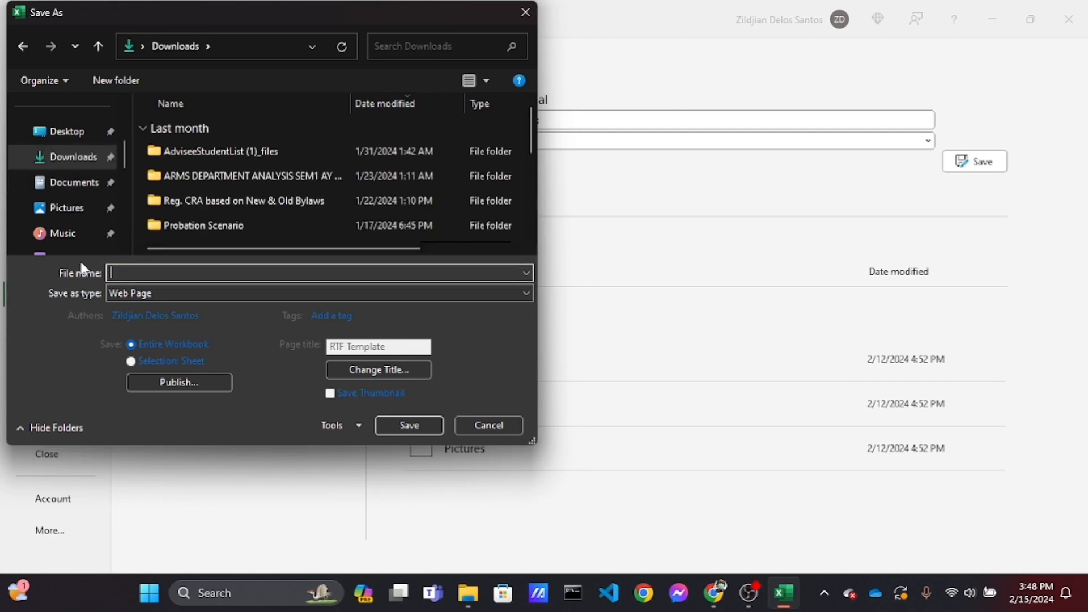
{"action": "key", "text": "ctrl+v"}
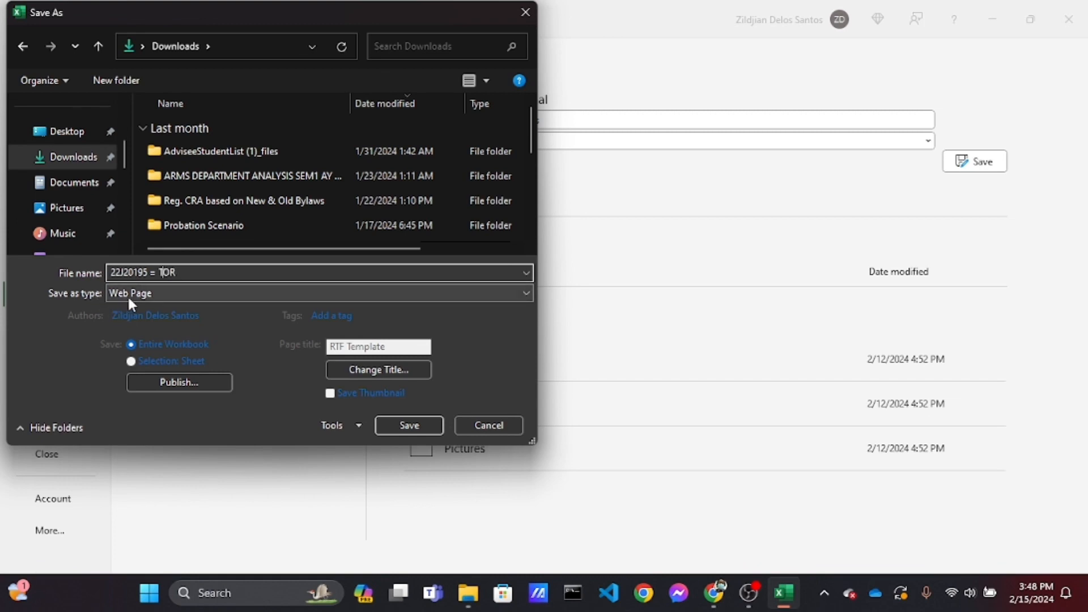
{"action": "key", "text": "Left"}
{"action": "key", "text": "Left"}
{"action": "key", "text": "Left"}
{"action": "key", "text": "BackSpace"}
{"action": "key", "text": "BackSpace"}
{"action": "left_click", "coordinate": [155, 295]}
{"action": "left_click", "coordinate": [143, 7]}
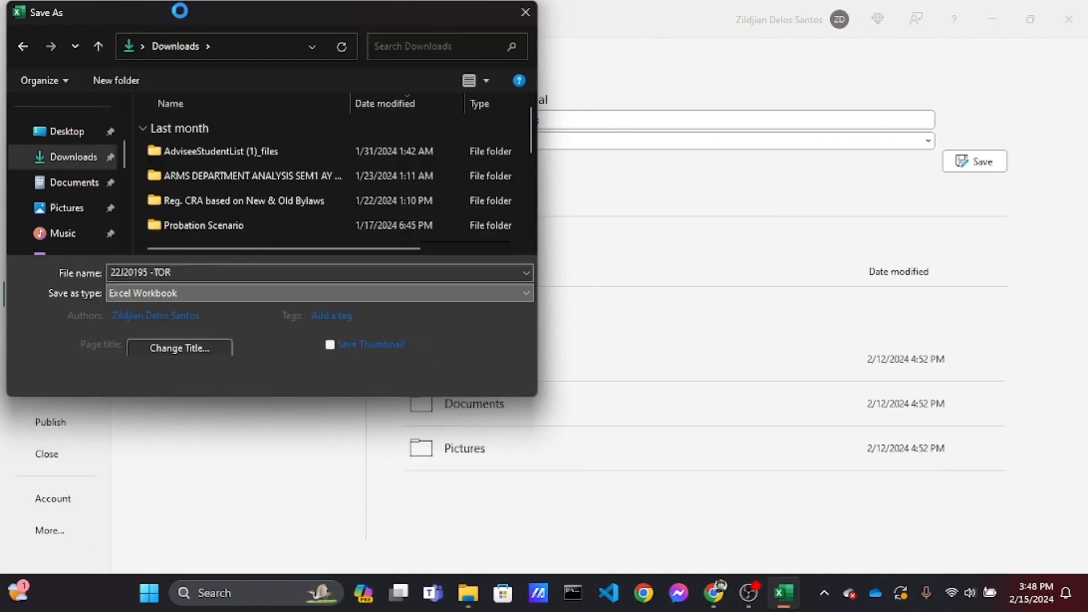
{"action": "left_click", "coordinate": [408, 375]}
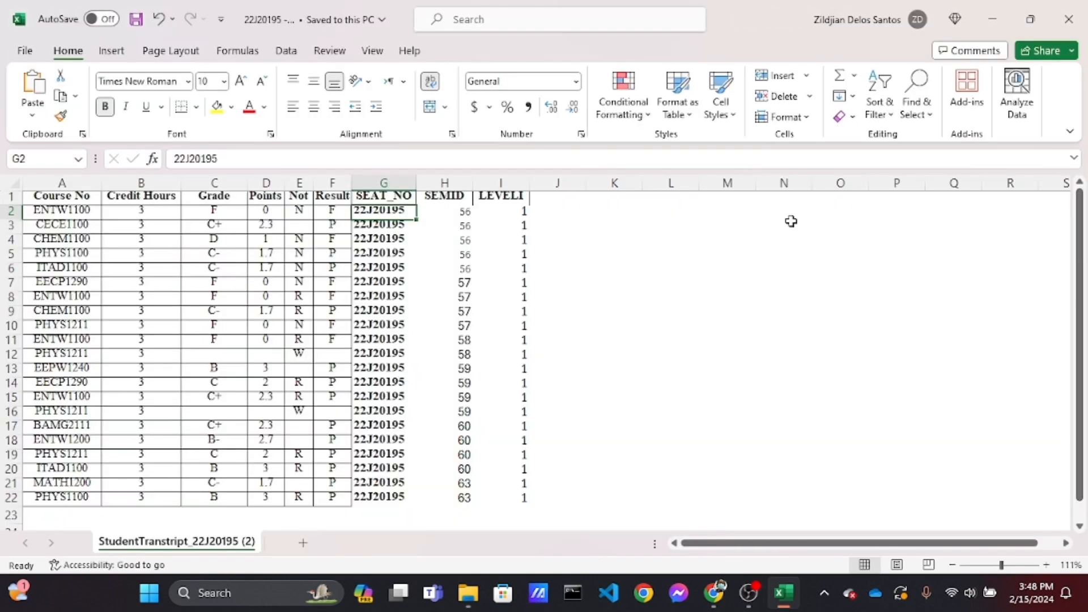
{"action": "left_click", "coordinate": [1003, 23]}
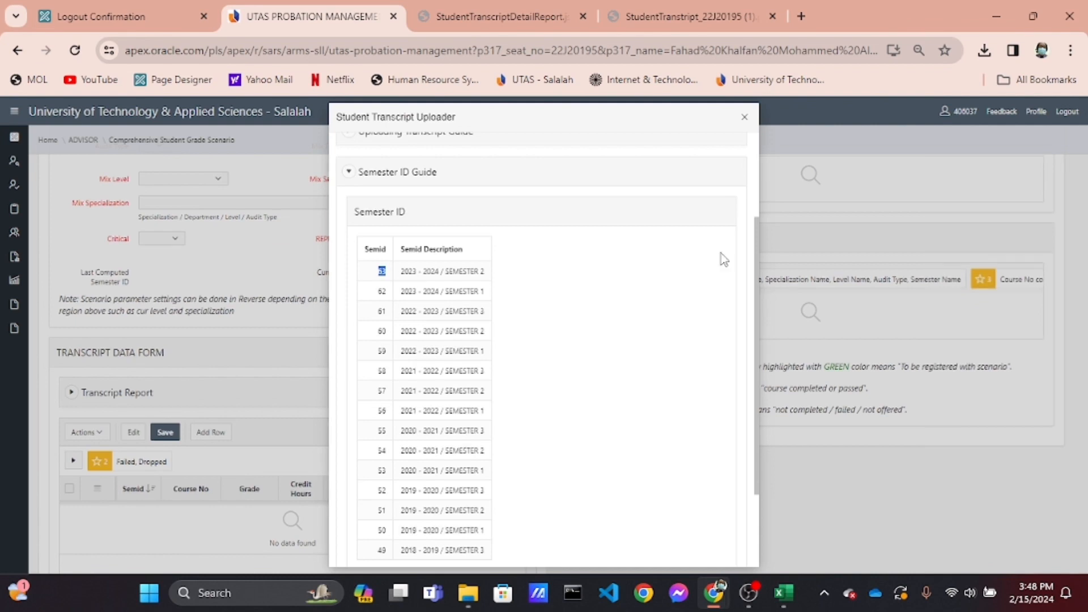
{"action": "scroll", "coordinate": [721, 253], "scroll_direction": "up", "scroll_amount": 3}
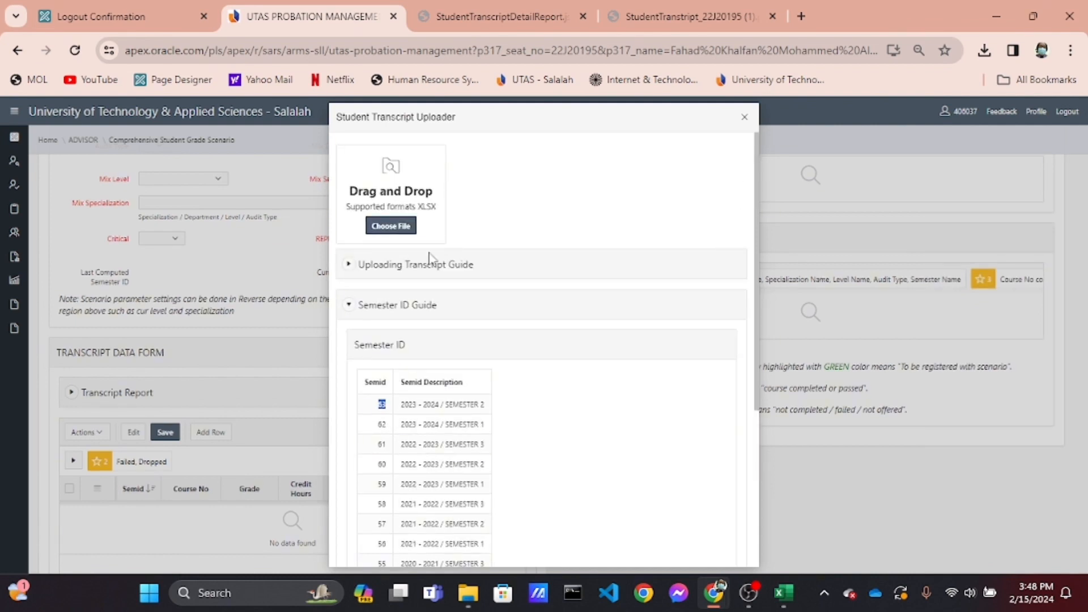
{"action": "left_click", "coordinate": [397, 233]}
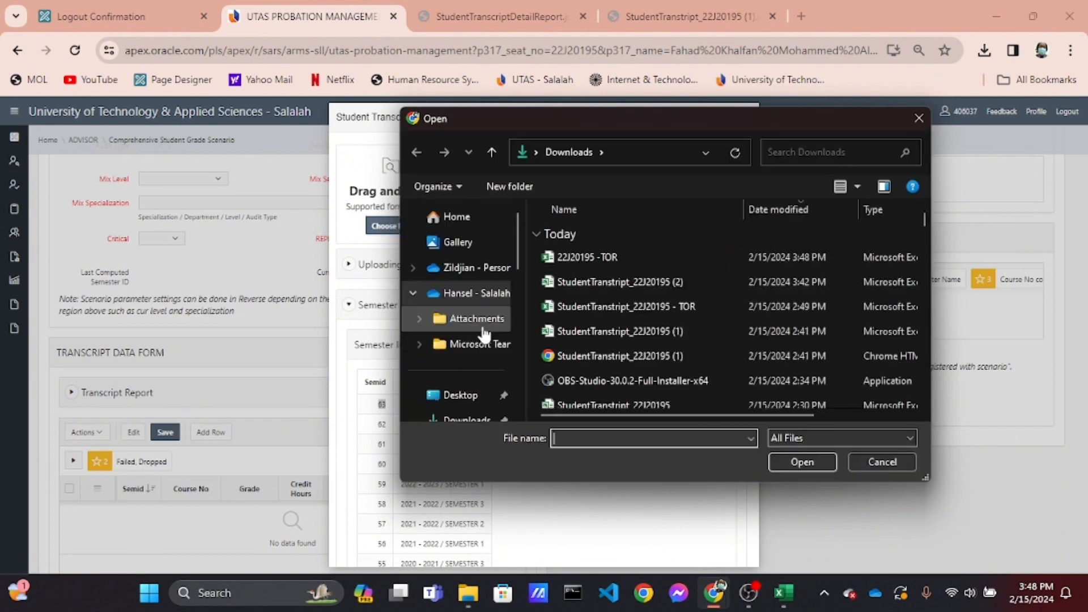
{"action": "scroll", "coordinate": [484, 334], "scroll_direction": "down", "scroll_amount": 3}
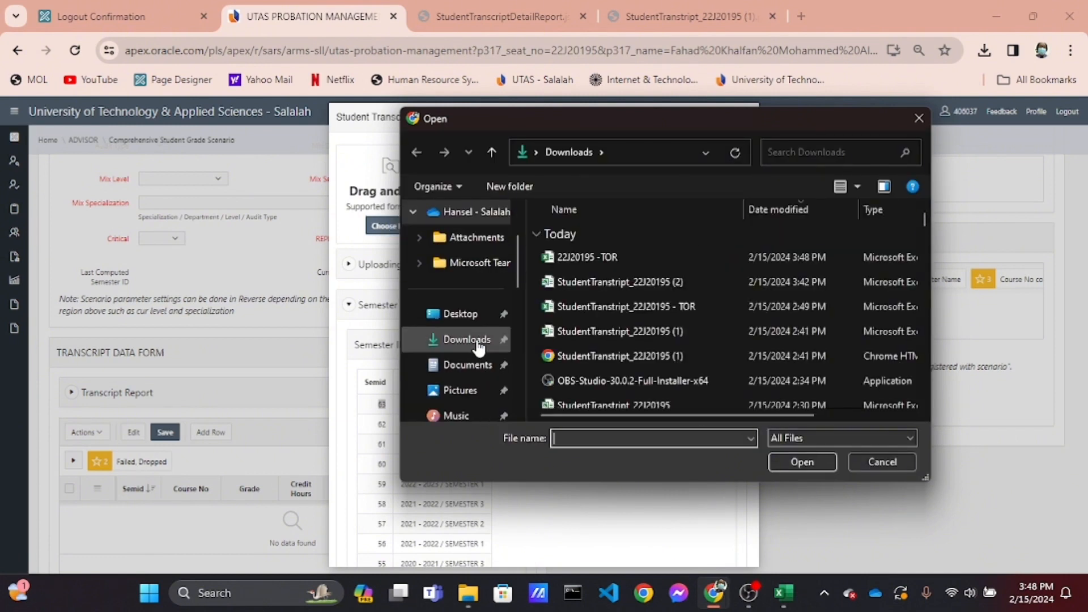
{"action": "left_click", "coordinate": [633, 254]}
{"action": "left_click", "coordinate": [802, 460]}
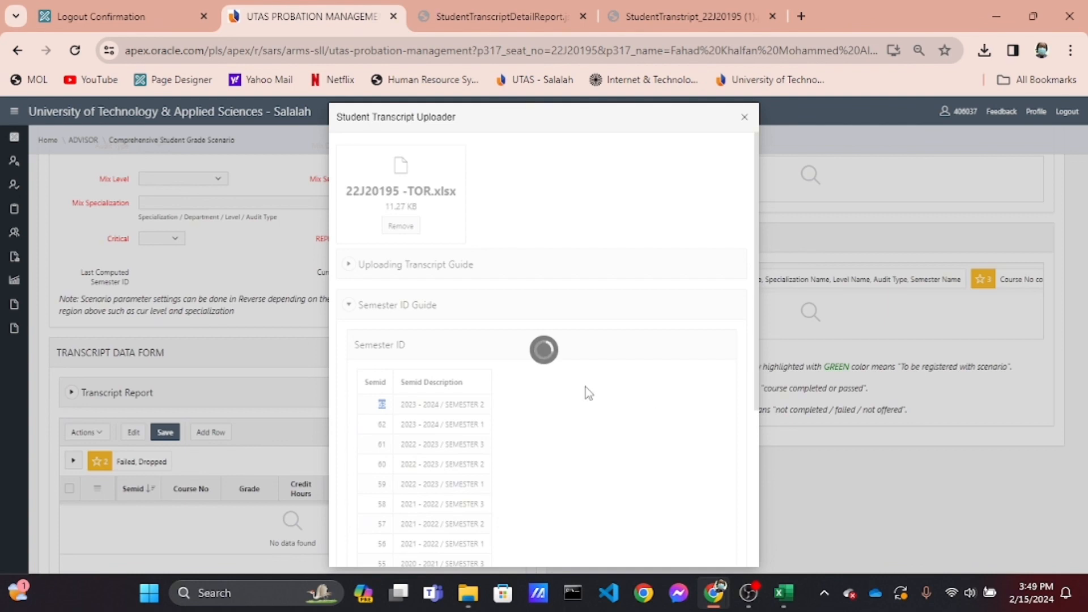
Review the transcript preview and upload the data
{"action": "scroll", "coordinate": [586, 387], "scroll_direction": "down", "scroll_amount": 2}
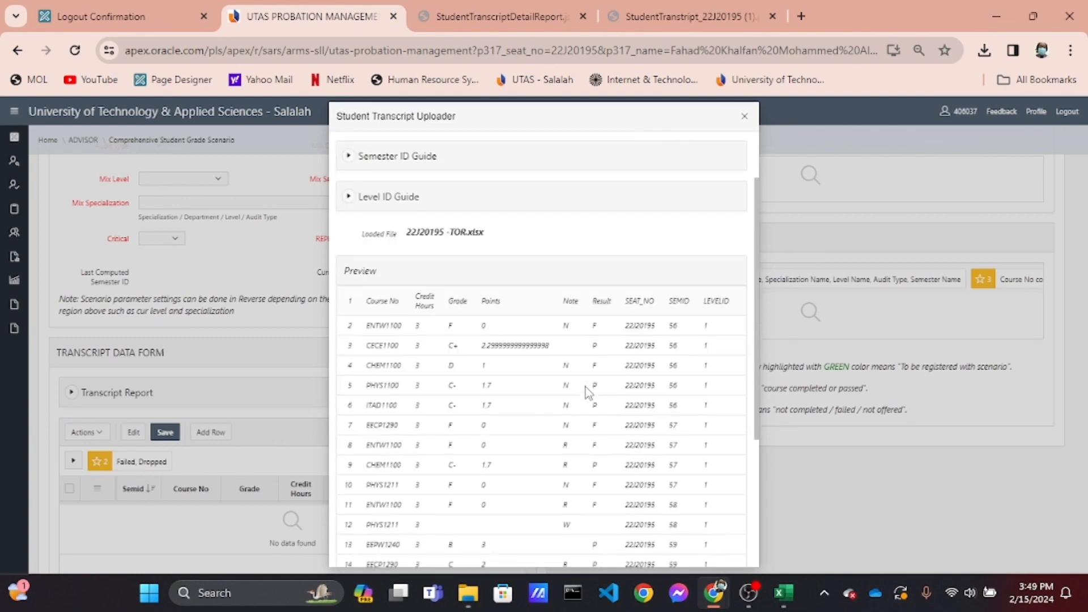
{"action": "scroll", "coordinate": [585, 387], "scroll_direction": "up", "scroll_amount": 3}
{"action": "scroll", "coordinate": [586, 387], "scroll_direction": "down", "scroll_amount": 2}
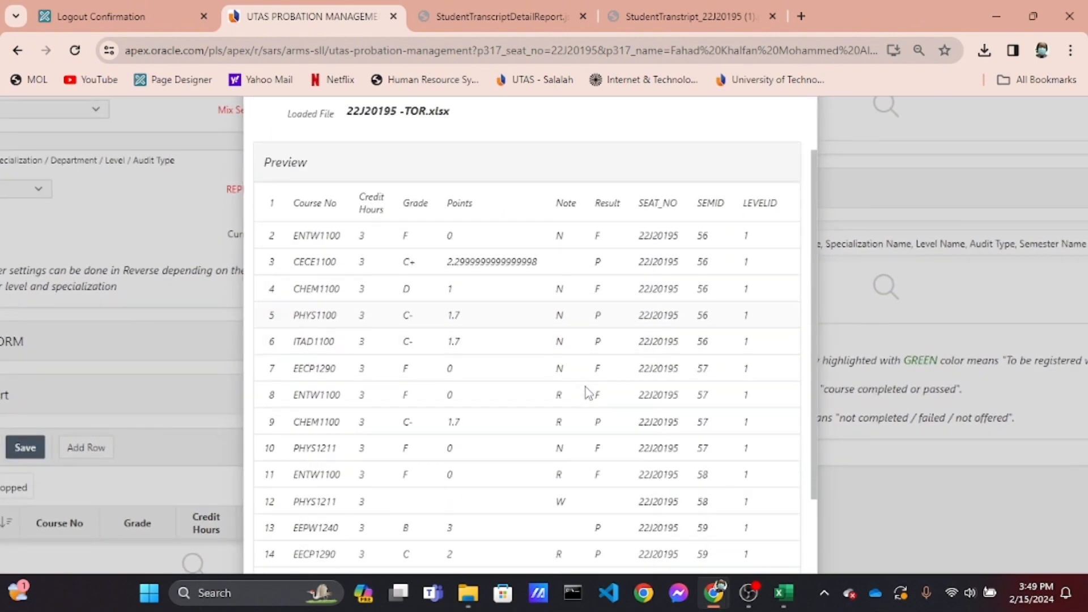
{"action": "scroll", "coordinate": [586, 390], "scroll_direction": "down", "scroll_amount": 3}
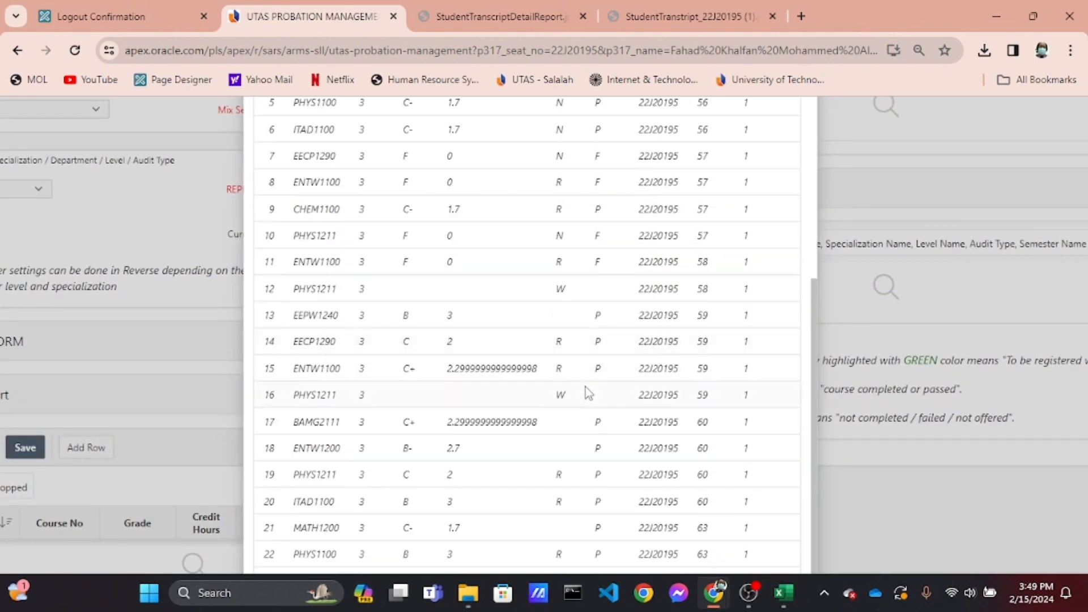
{"action": "scroll", "coordinate": [585, 390], "scroll_direction": "down", "scroll_amount": 2}
{"action": "scroll", "coordinate": [586, 390], "scroll_direction": "up", "scroll_amount": 8}
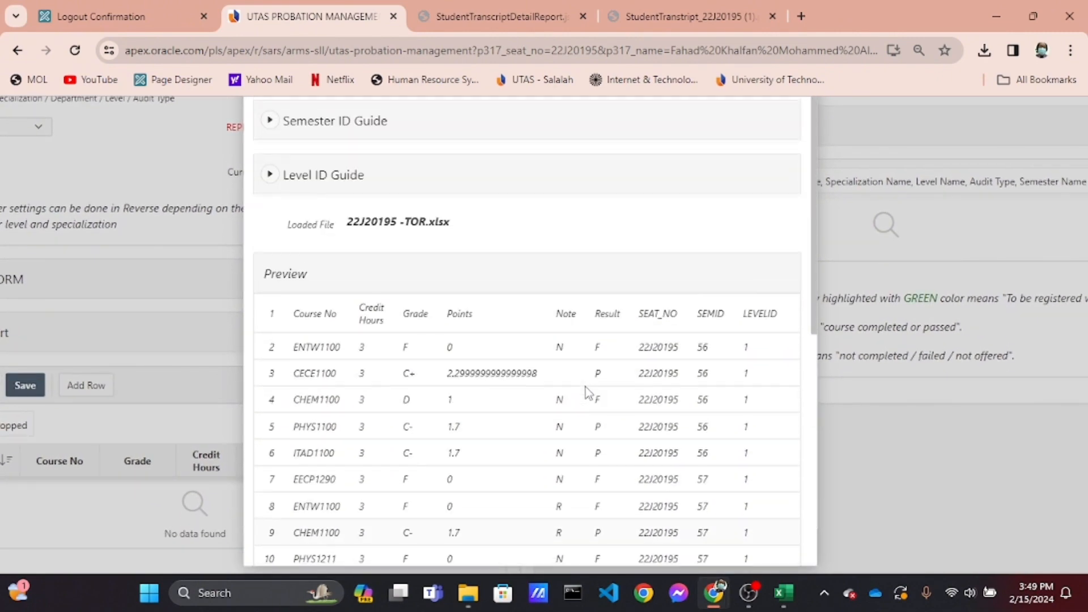
{"action": "scroll", "coordinate": [586, 387], "scroll_direction": "up", "scroll_amount": 1}
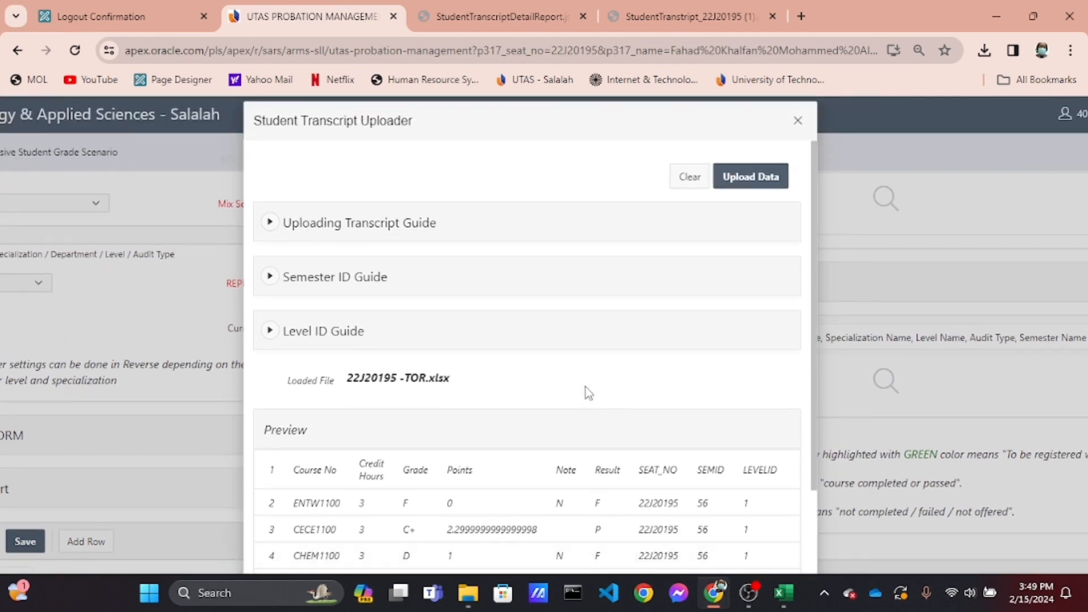
{"action": "left_click", "coordinate": [772, 191]}
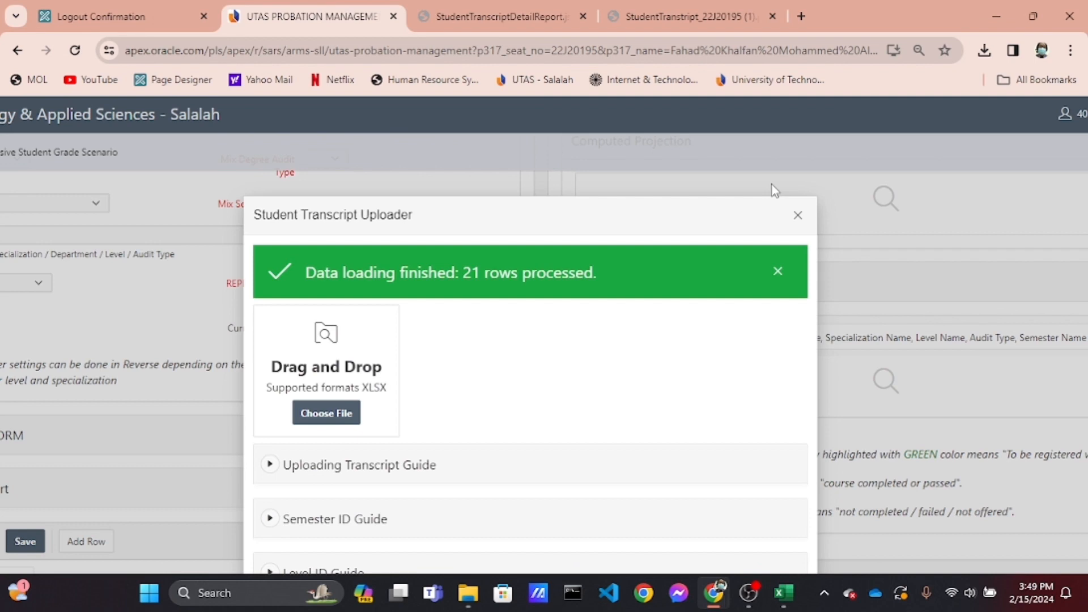
{"action": "scroll", "coordinate": [695, 306], "scroll_direction": "down", "scroll_amount": 3}
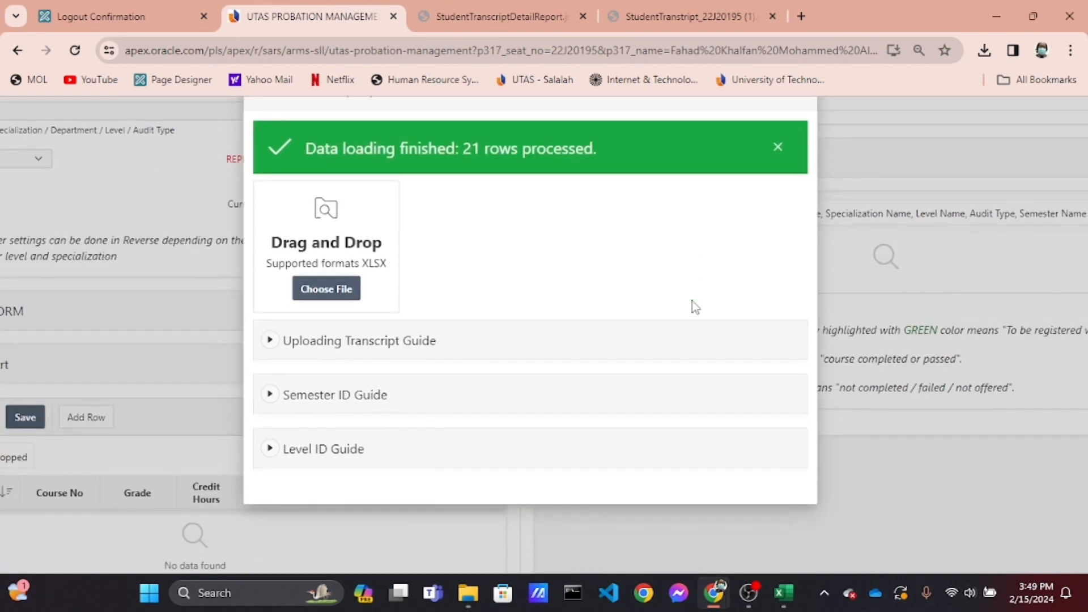
Close the transcript uploader and apply all changes to the student scenario
{"action": "scroll", "coordinate": [695, 306], "scroll_direction": "down", "scroll_amount": 2}
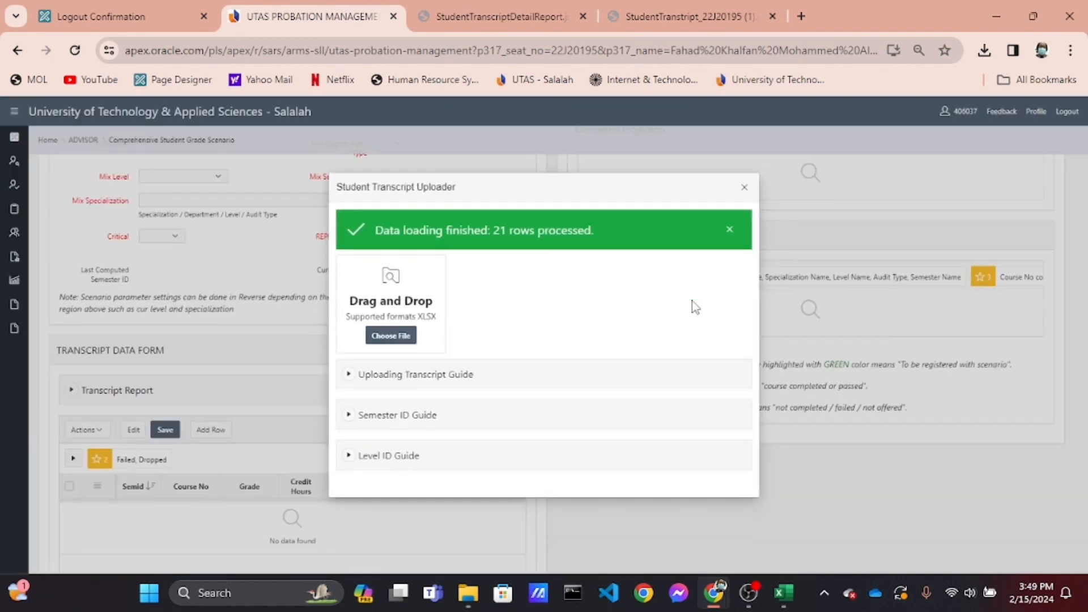
{"action": "left_click", "coordinate": [745, 189]}
{"action": "scroll", "coordinate": [478, 322], "scroll_direction": "up", "scroll_amount": 6}
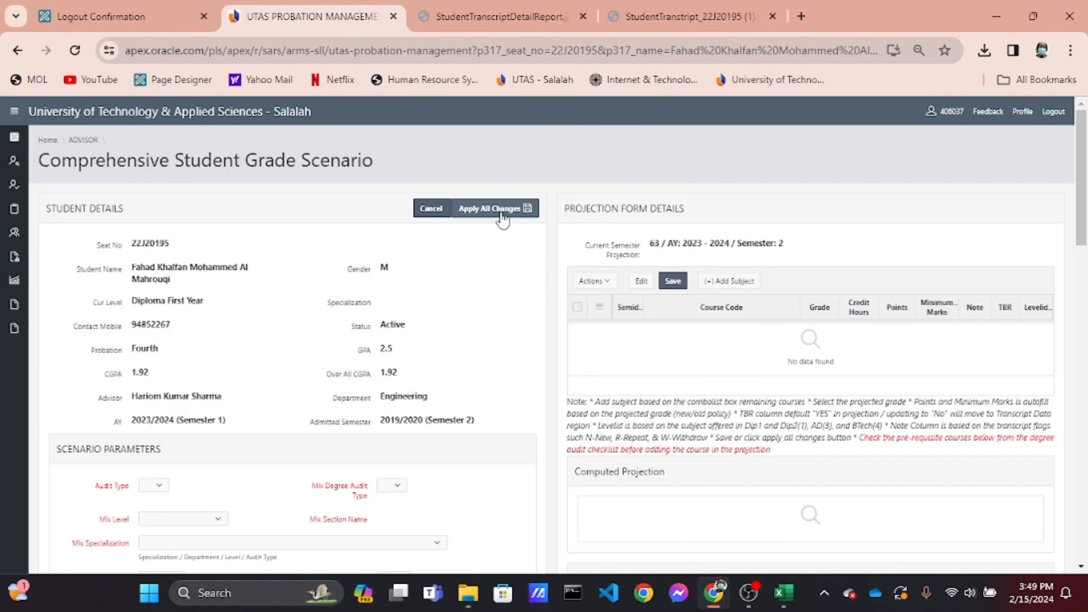
{"action": "scroll", "coordinate": [501, 221], "scroll_direction": "up", "scroll_amount": 5}
{"action": "left_click", "coordinate": [501, 219]}
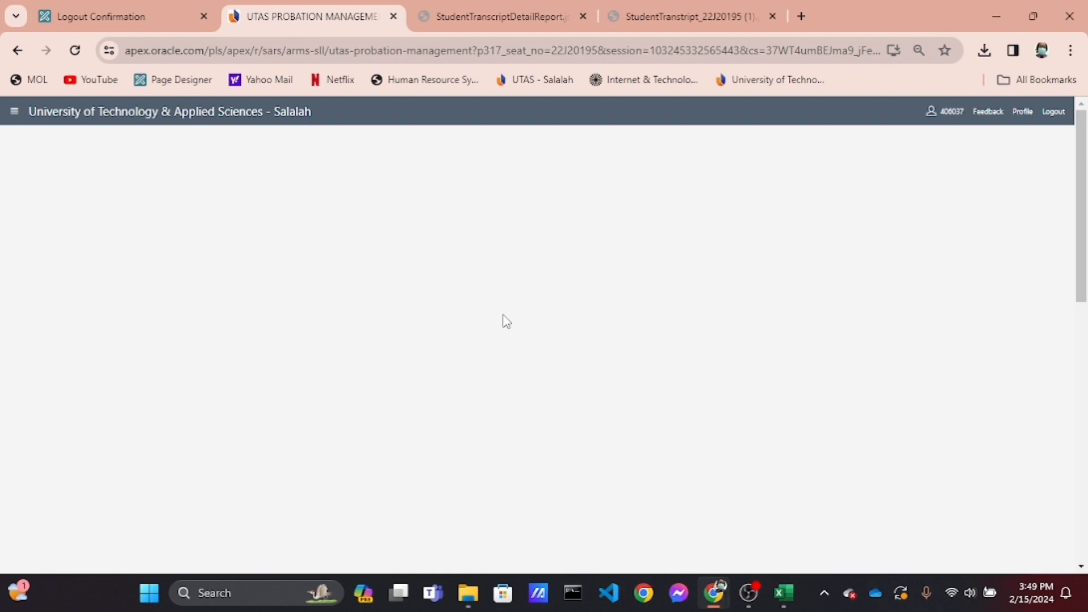
Review the loaded transcript rows, the computed current transcript summary and the semester GPA chart
{"action": "scroll", "coordinate": [506, 322], "scroll_direction": "down", "scroll_amount": 3}
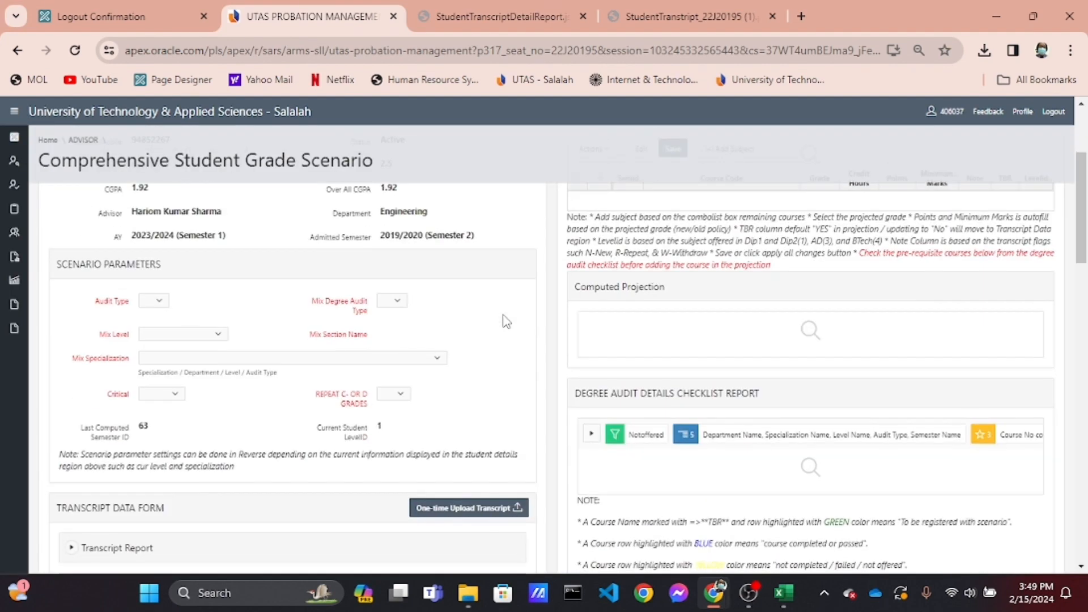
{"action": "scroll", "coordinate": [506, 322], "scroll_direction": "down", "scroll_amount": 5}
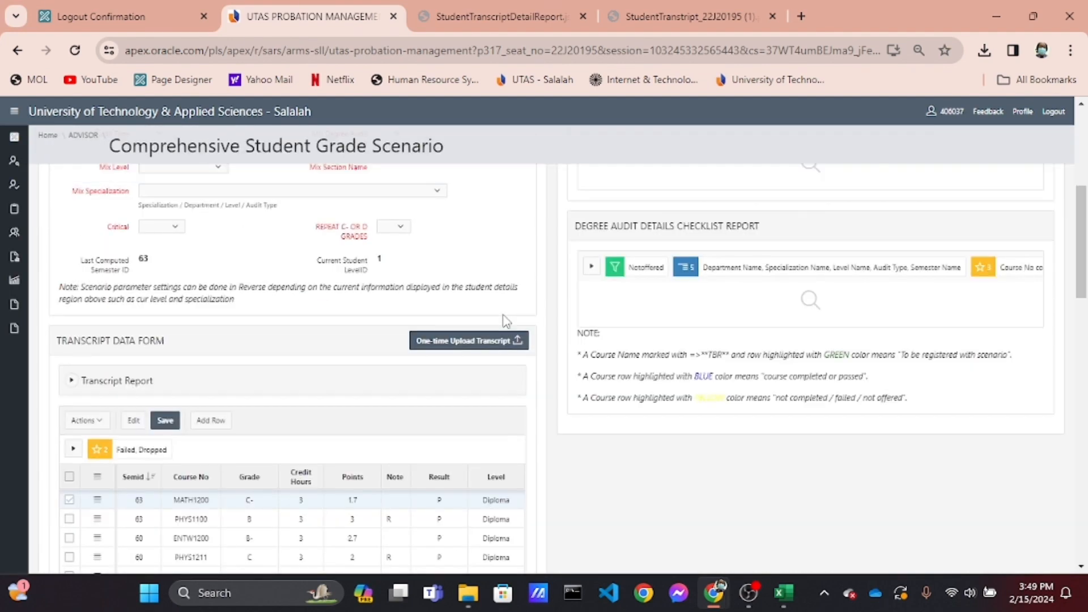
{"action": "scroll", "coordinate": [506, 321], "scroll_direction": "down", "scroll_amount": 1}
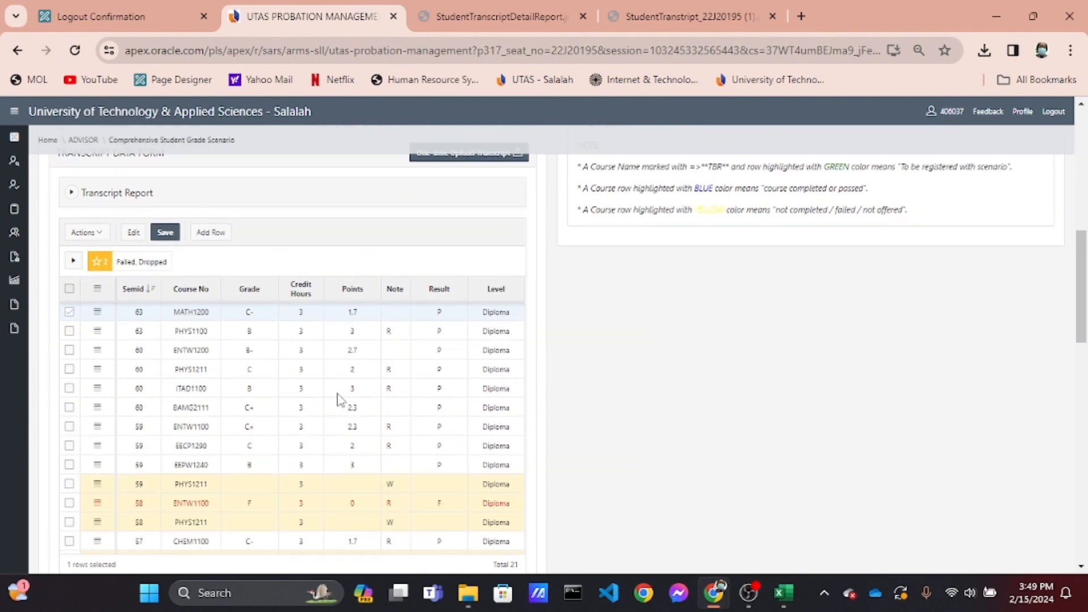
{"action": "scroll", "coordinate": [338, 399], "scroll_direction": "up", "scroll_amount": 4, "text": "ctrl"}
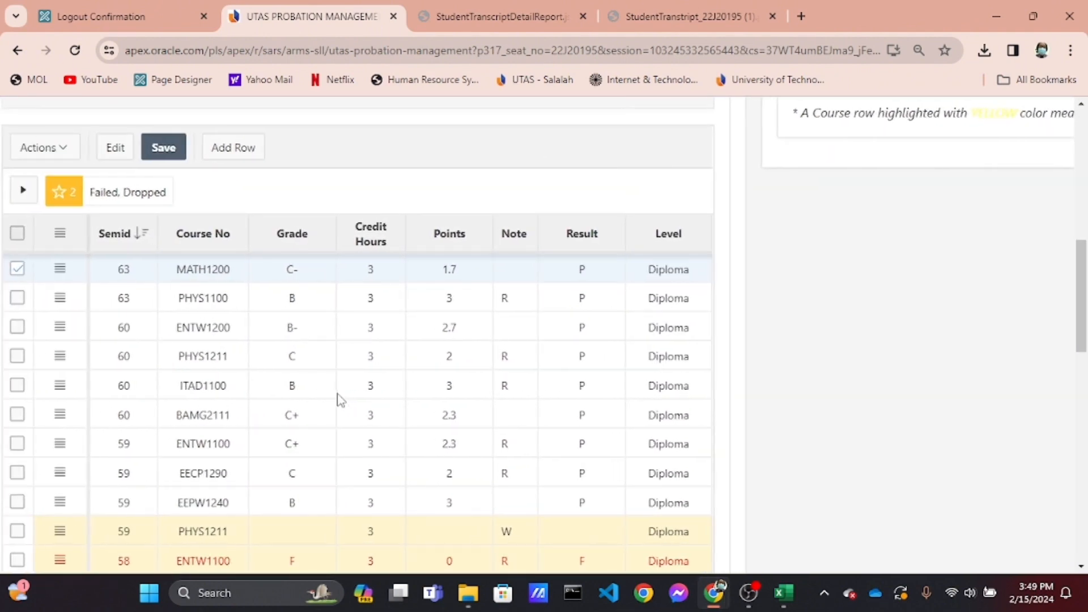
{"action": "scroll", "coordinate": [338, 399], "scroll_direction": "down", "scroll_amount": 5}
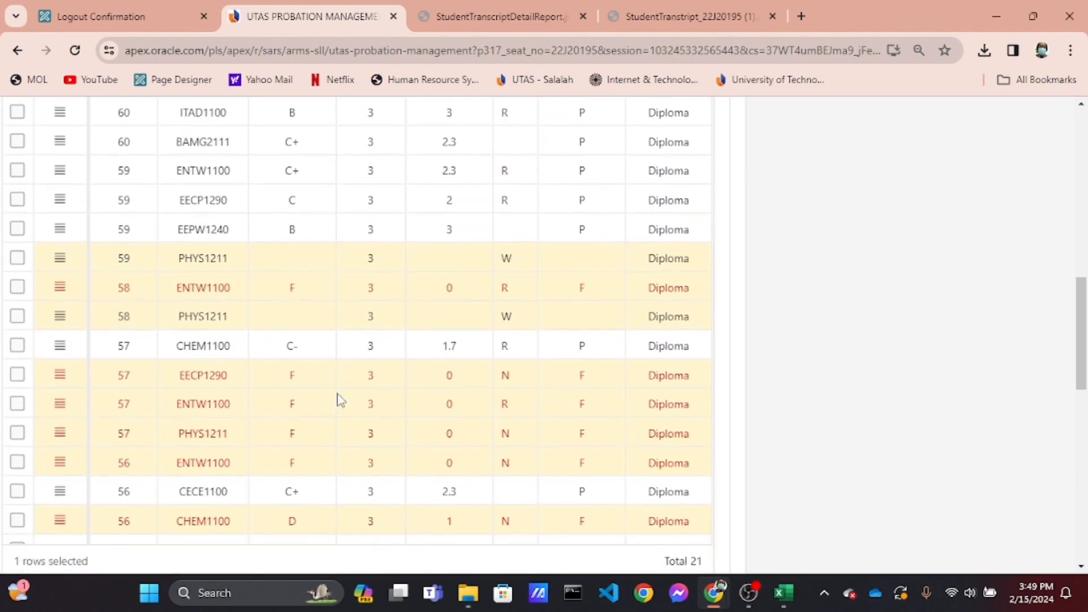
{"action": "scroll", "coordinate": [338, 399], "scroll_direction": "down", "scroll_amount": 5}
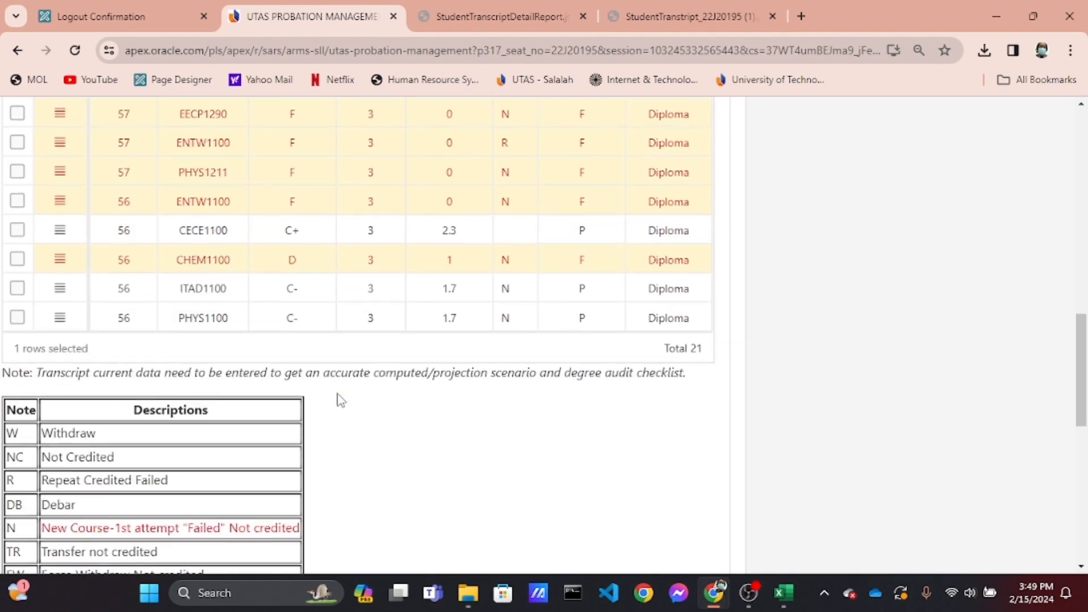
{"action": "scroll", "coordinate": [340, 399], "scroll_direction": "up", "scroll_amount": 3}
{"action": "scroll", "coordinate": [340, 399], "scroll_direction": "down", "scroll_amount": 1}
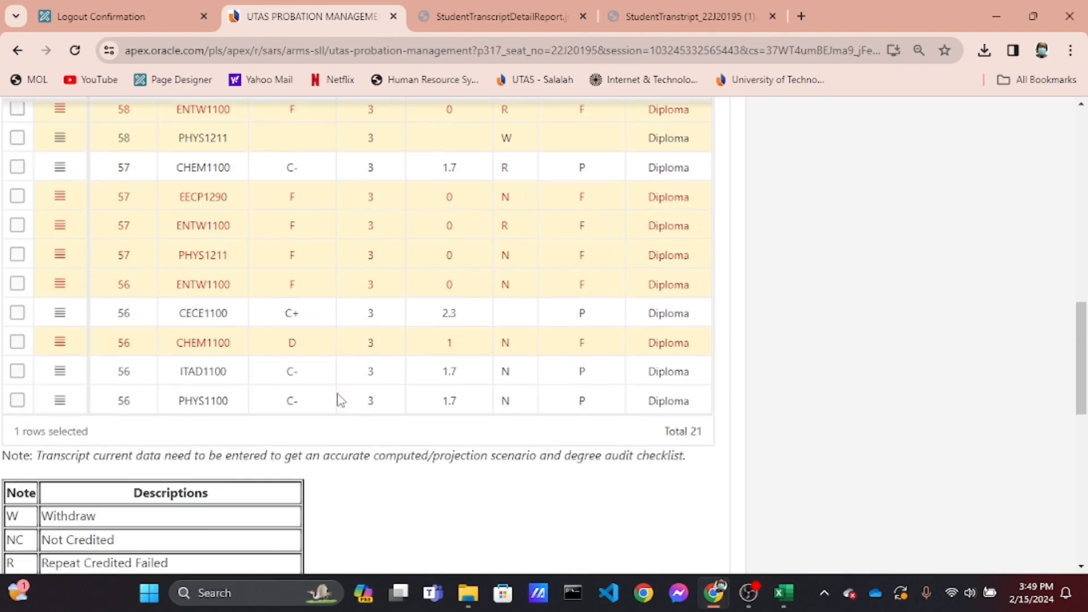
{"action": "scroll", "coordinate": [340, 400], "scroll_direction": "up", "scroll_amount": 3}
{"action": "scroll", "coordinate": [340, 399], "scroll_direction": "down", "scroll_amount": 5}
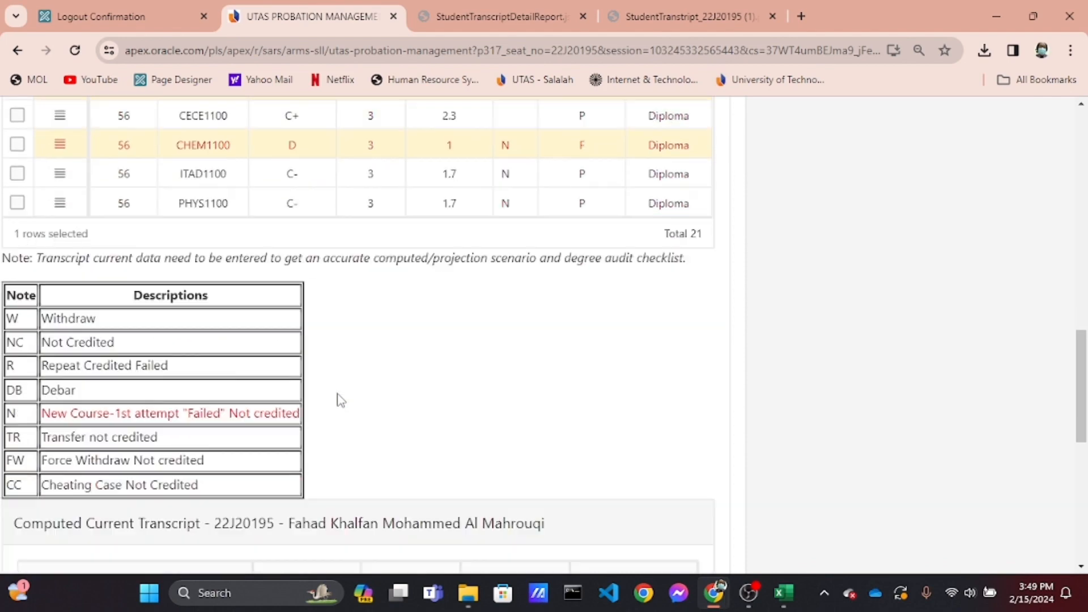
{"action": "scroll", "coordinate": [339, 400], "scroll_direction": "down", "scroll_amount": 4}
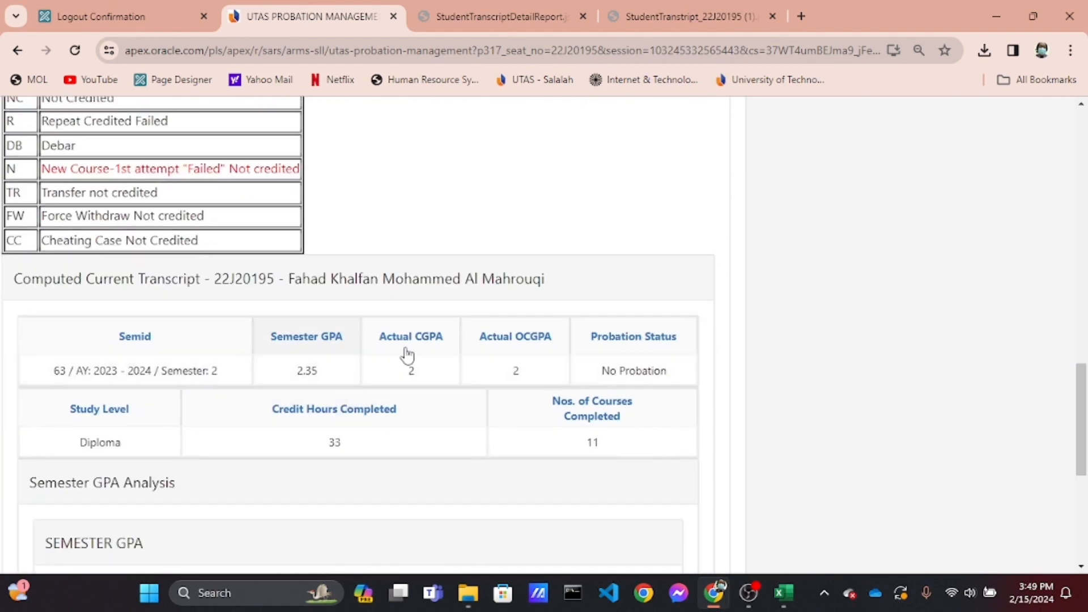
{"action": "scroll", "coordinate": [360, 406], "scroll_direction": "down", "scroll_amount": 4}
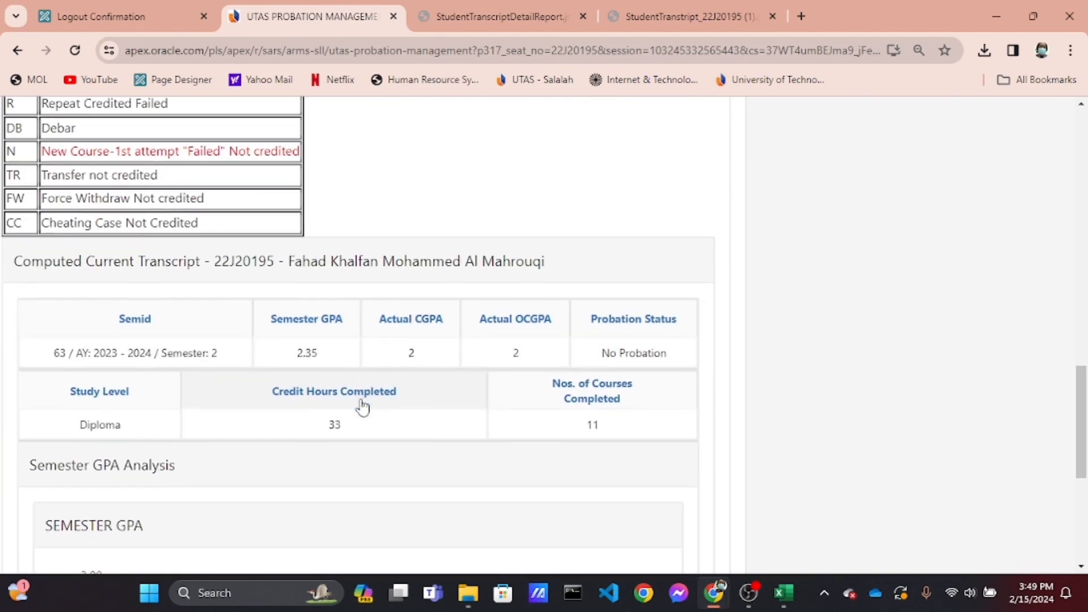
{"action": "scroll", "coordinate": [363, 406], "scroll_direction": "down", "scroll_amount": 3}
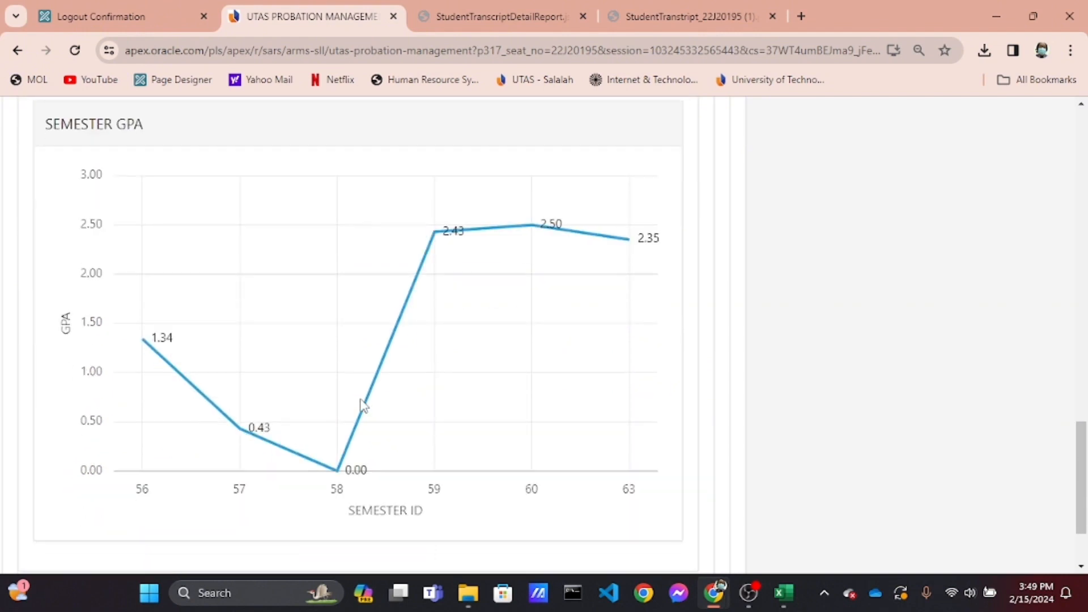
{"action": "scroll", "coordinate": [364, 406], "scroll_direction": "up", "scroll_amount": 5}
{"action": "scroll", "coordinate": [364, 406], "scroll_direction": "up", "scroll_amount": 2}
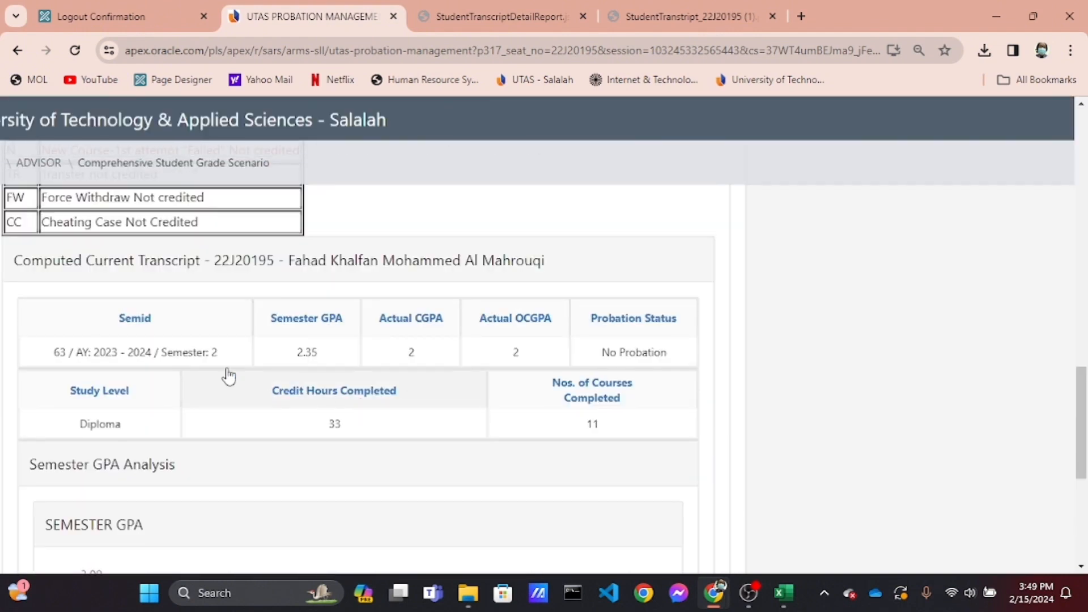
Compare the loaded data against the student's transcript PDF, then return to the scenario page
{"action": "left_click", "coordinate": [664, 22]}
{"action": "scroll", "coordinate": [606, 390], "scroll_direction": "down", "scroll_amount": 10}
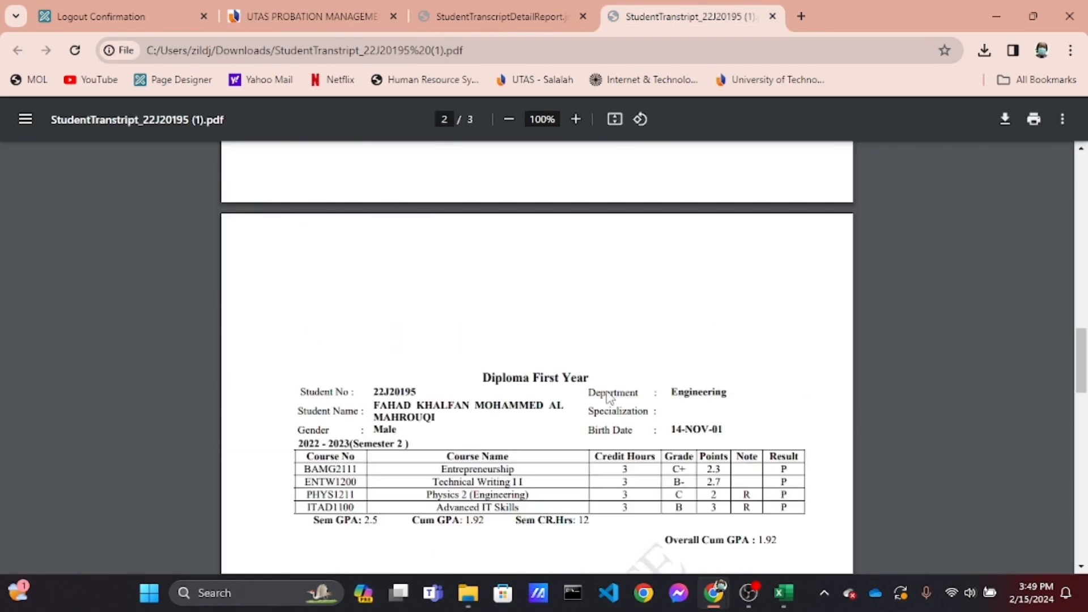
{"action": "scroll", "coordinate": [609, 397], "scroll_direction": "down", "scroll_amount": 15}
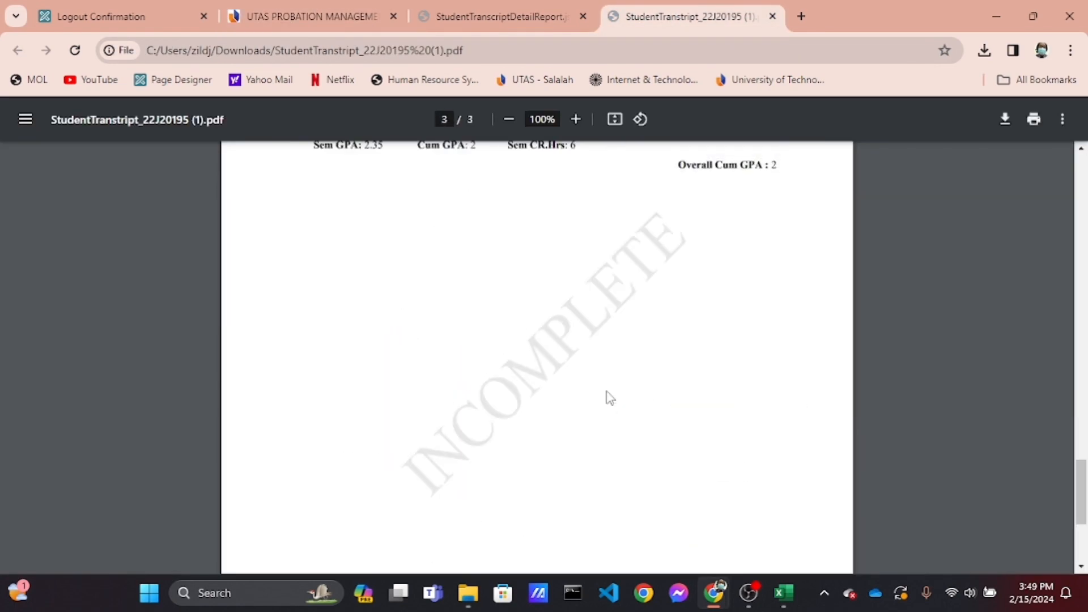
{"action": "scroll", "coordinate": [610, 396], "scroll_direction": "up", "scroll_amount": 3}
{"action": "scroll", "coordinate": [610, 397], "scroll_direction": "up", "scroll_amount": 1}
{"action": "scroll", "coordinate": [610, 397], "scroll_direction": "up", "scroll_amount": 5, "text": "ctrl"}
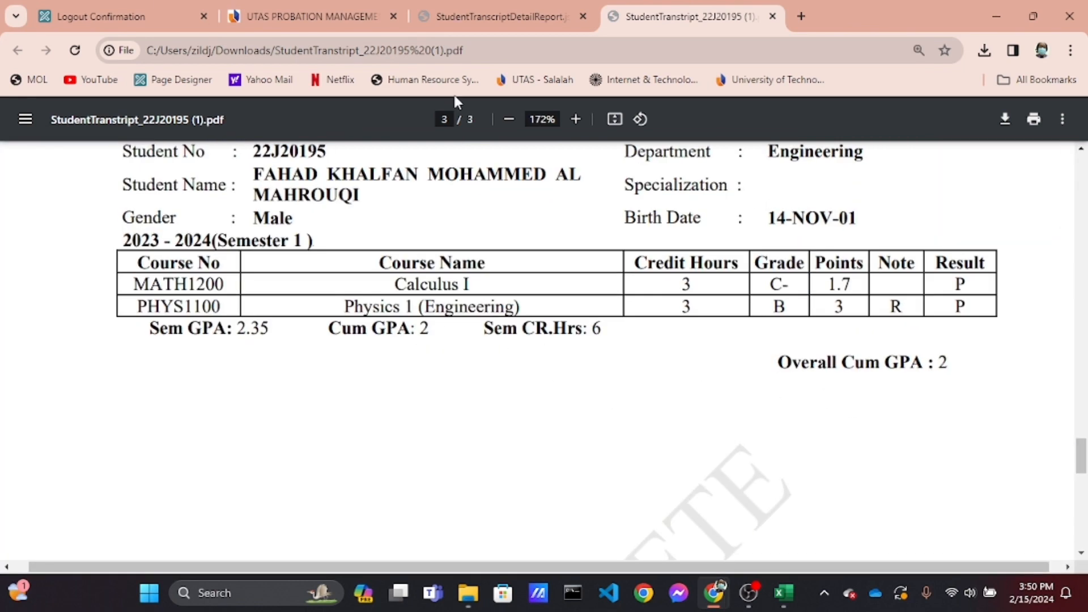
{"action": "left_click", "coordinate": [347, 20]}
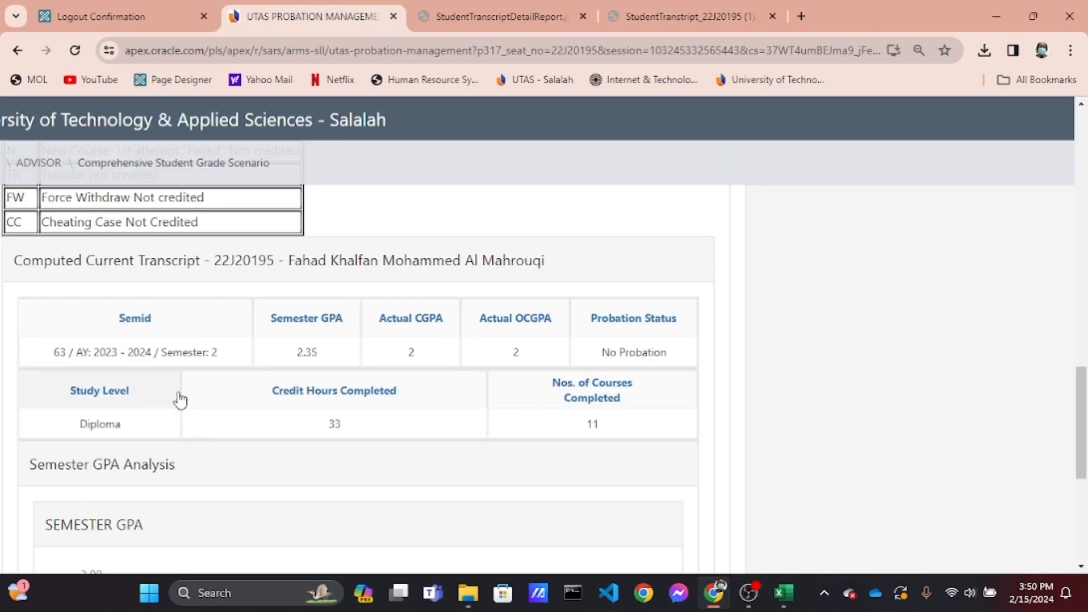
Set the Audit Type scenario parameter to V3
{"action": "scroll", "coordinate": [359, 342], "scroll_direction": "down", "scroll_amount": 3, "text": "ctrl"}
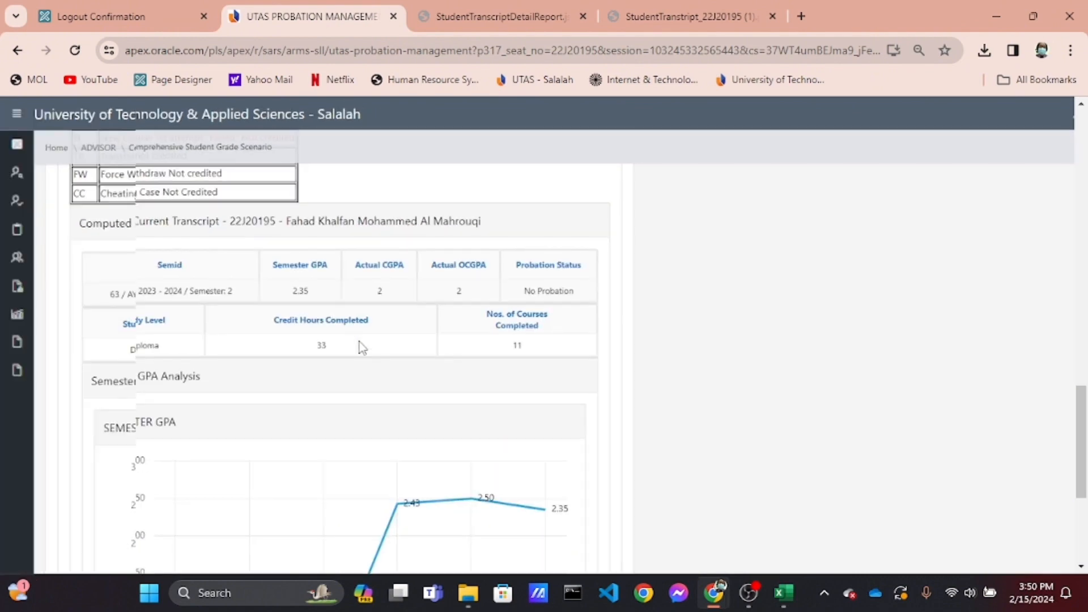
{"action": "scroll", "coordinate": [362, 347], "scroll_direction": "up", "scroll_amount": 10}
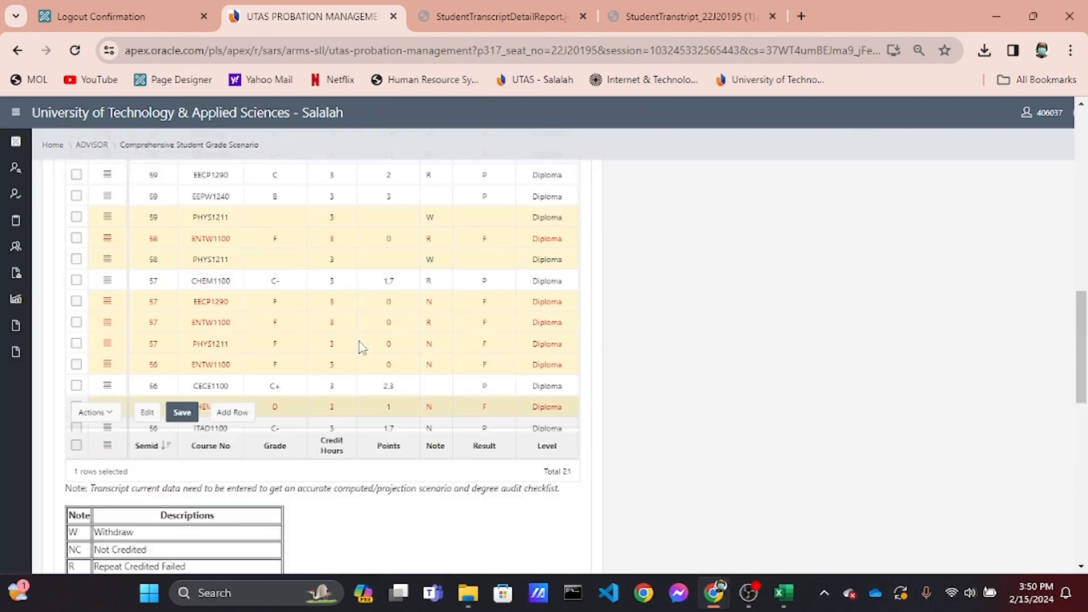
{"action": "scroll", "coordinate": [360, 346], "scroll_direction": "up", "scroll_amount": 5}
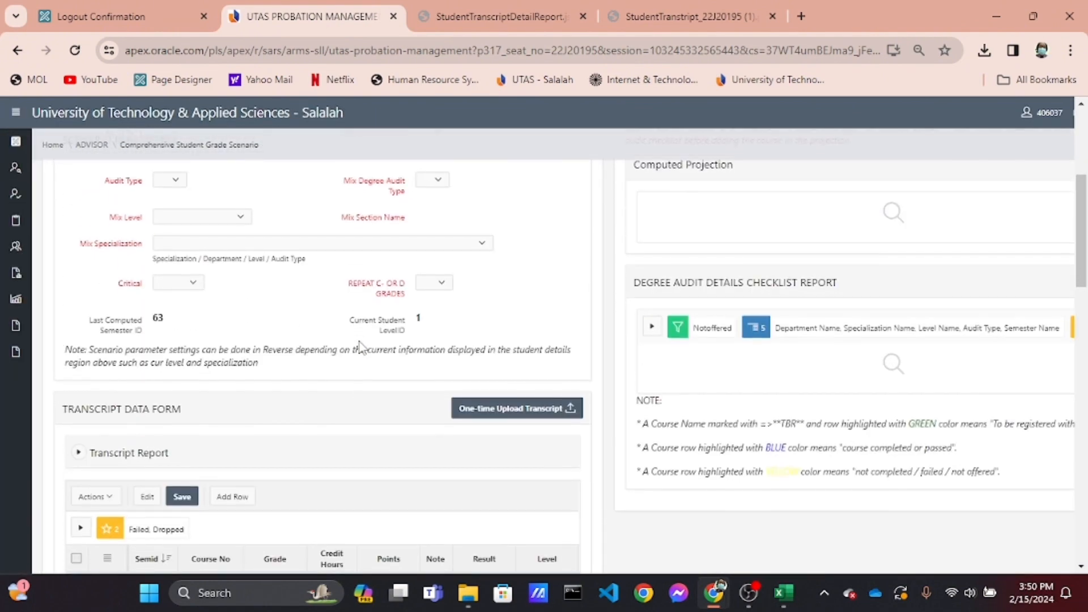
{"action": "scroll", "coordinate": [359, 342], "scroll_direction": "up", "scroll_amount": 2}
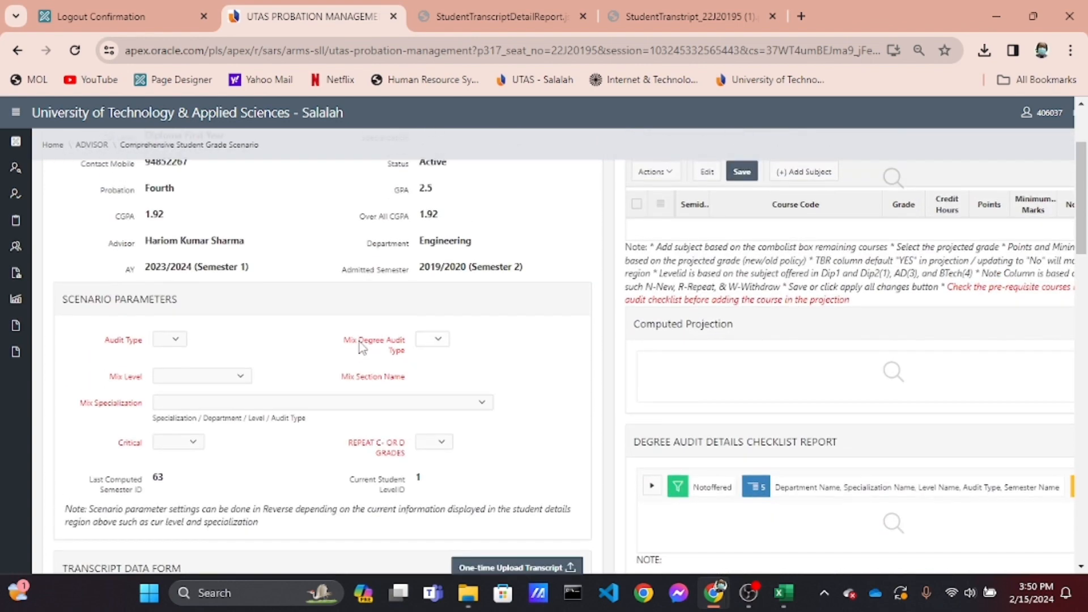
{"action": "scroll", "coordinate": [363, 347], "scroll_direction": "up", "scroll_amount": 4}
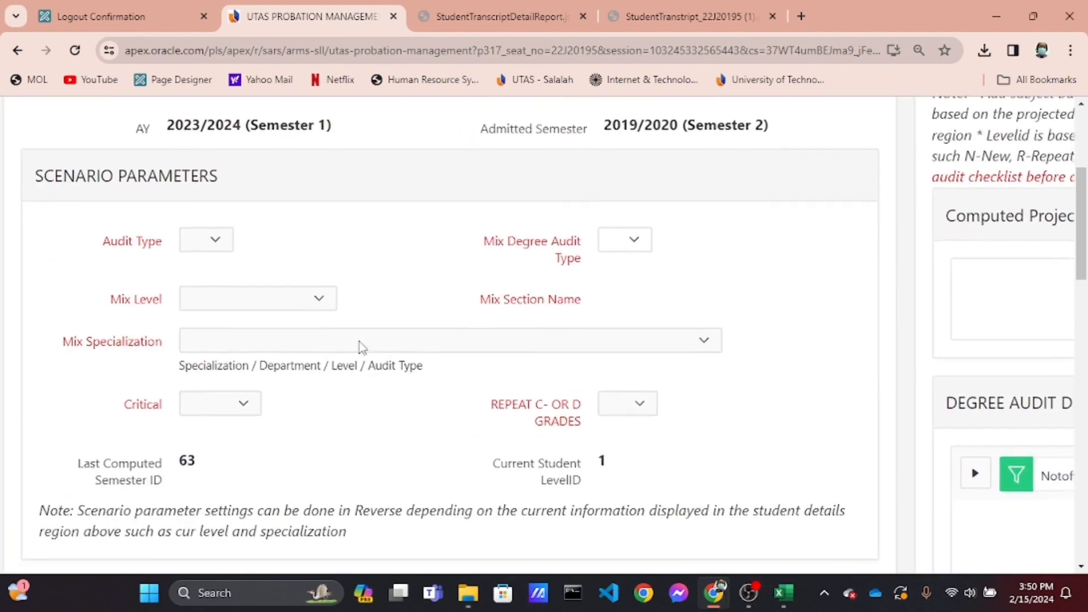
{"action": "scroll", "coordinate": [362, 347], "scroll_direction": "left", "scroll_amount": 1}
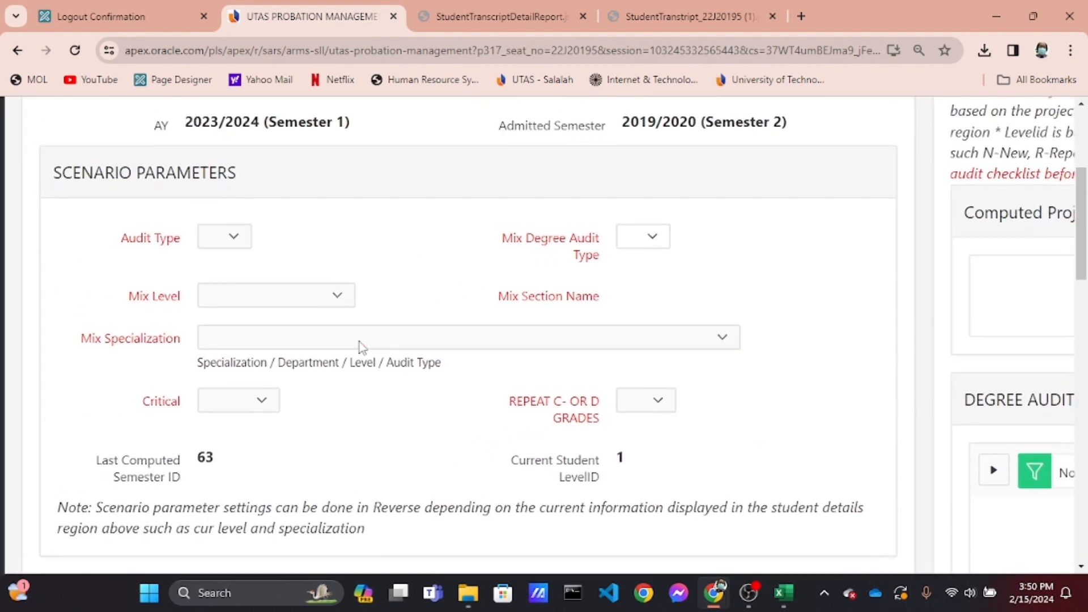
{"action": "left_click", "coordinate": [237, 240]}
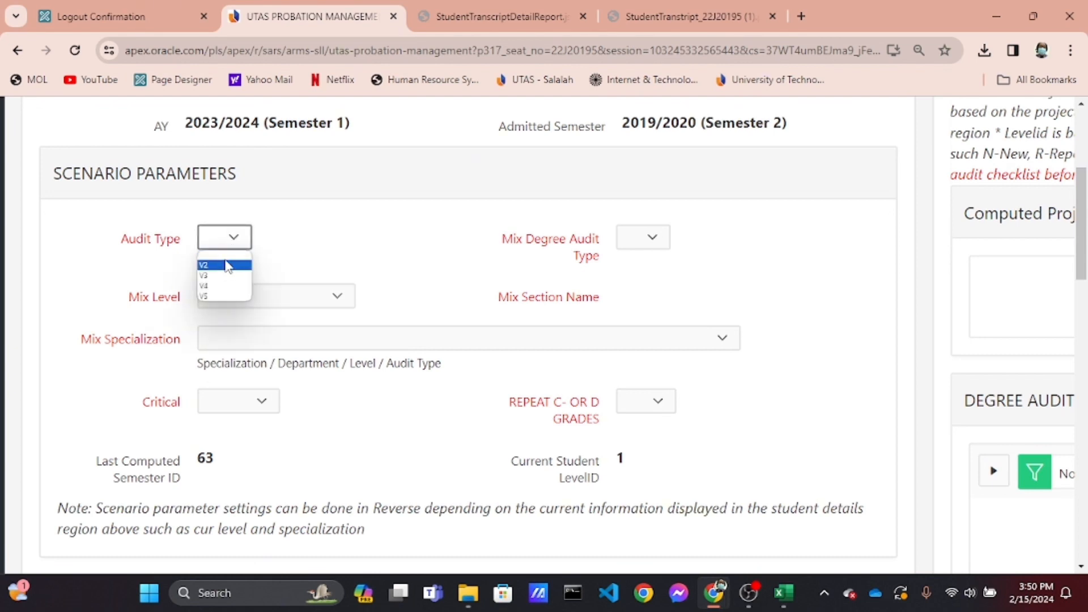
{"action": "left_click", "coordinate": [227, 265]}
{"action": "scroll", "coordinate": [225, 264], "scroll_direction": "down", "scroll_amount": 10}
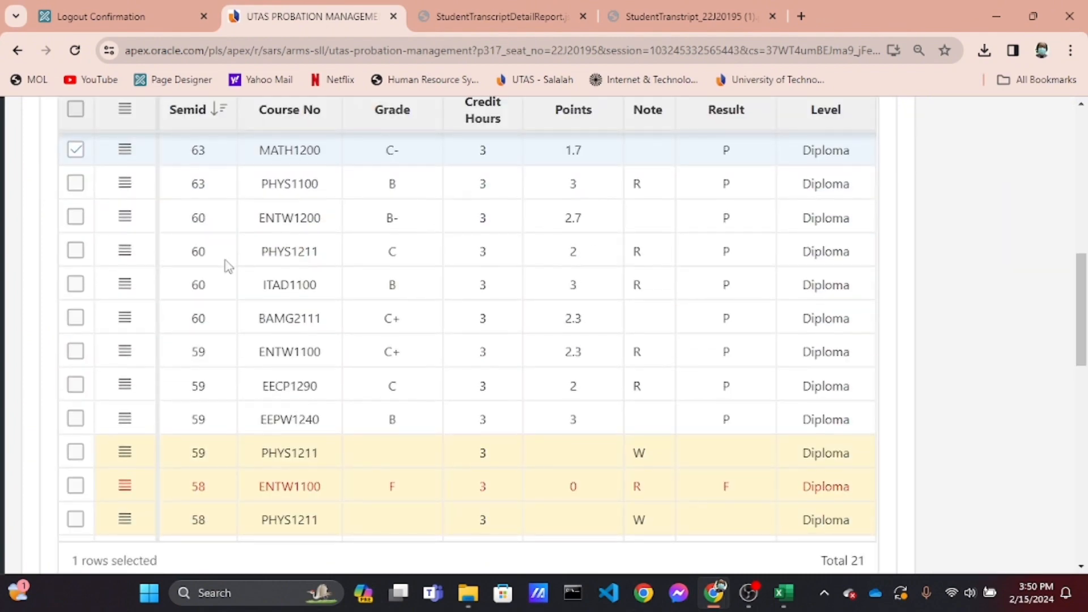
{"action": "scroll", "coordinate": [225, 263], "scroll_direction": "down", "scroll_amount": 5}
{"action": "scroll", "coordinate": [226, 264], "scroll_direction": "up", "scroll_amount": 15}
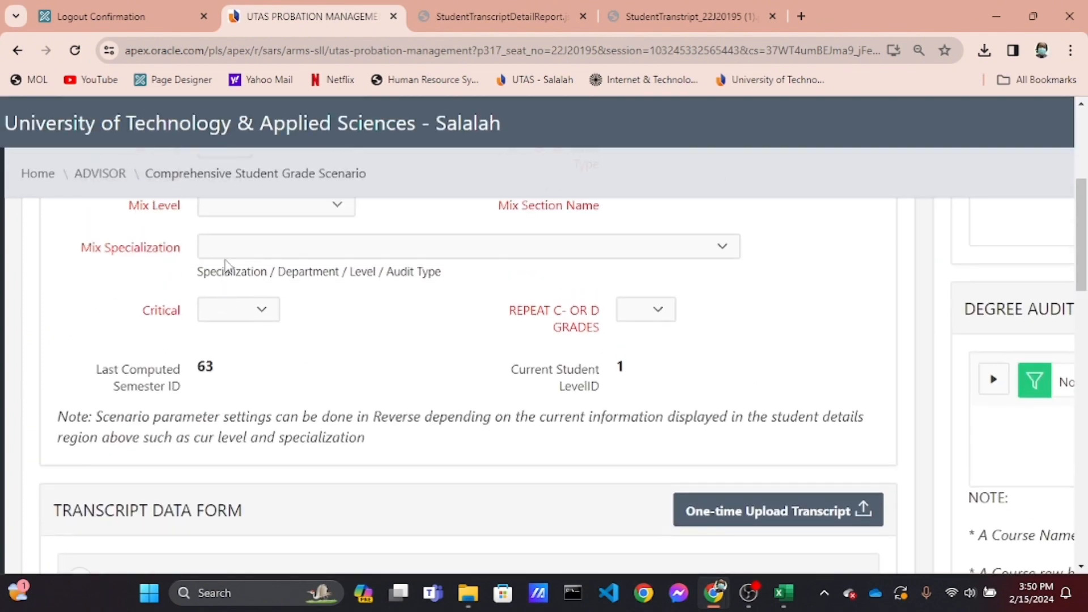
{"action": "scroll", "coordinate": [226, 264], "scroll_direction": "up", "scroll_amount": 3}
{"action": "left_click", "coordinate": [235, 315]}
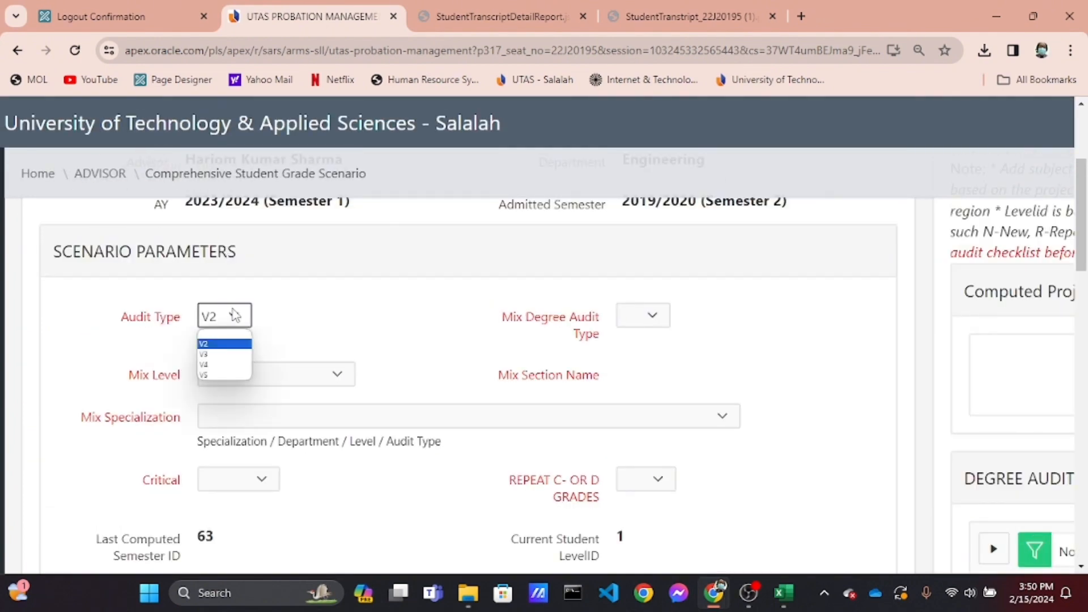
{"action": "left_click", "coordinate": [231, 355]}
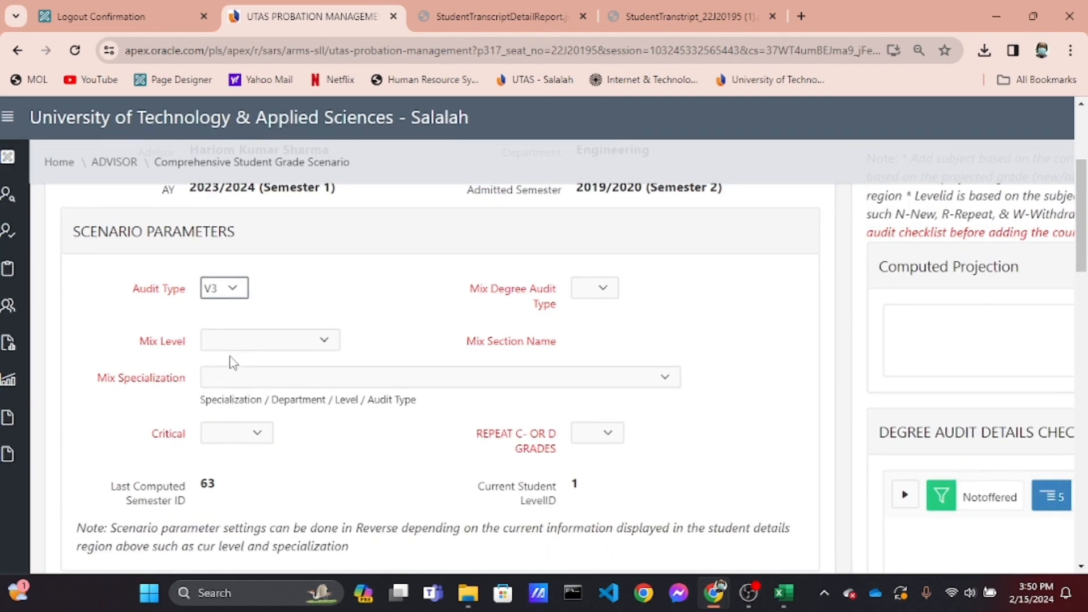
Apply all changes to the student grade scenario
{"action": "scroll", "coordinate": [232, 363], "scroll_direction": "up", "scroll_amount": 6}
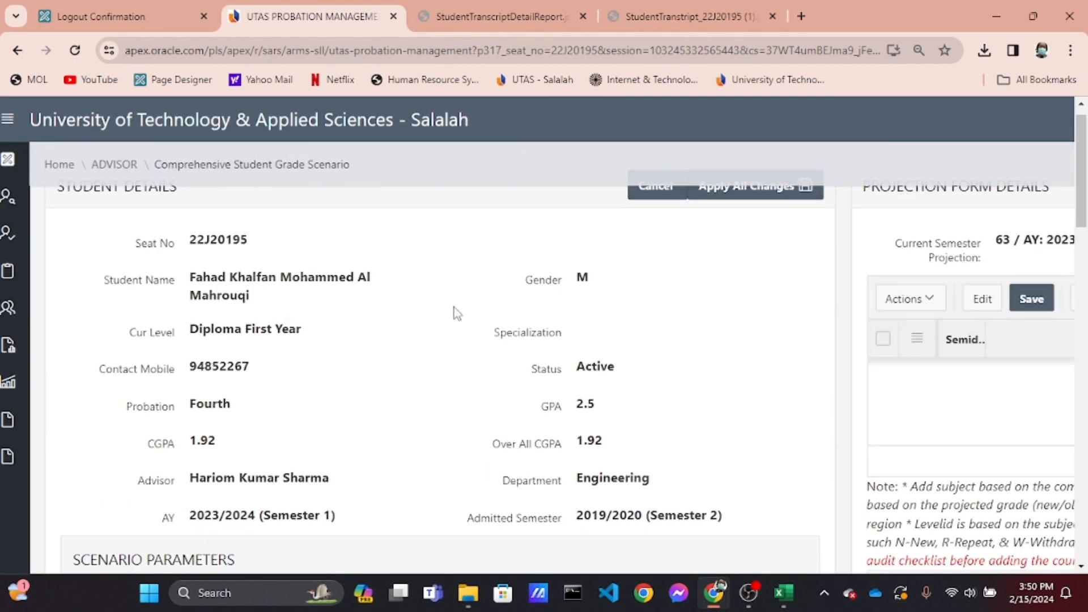
{"action": "scroll", "coordinate": [556, 317], "scroll_direction": "up", "scroll_amount": 2}
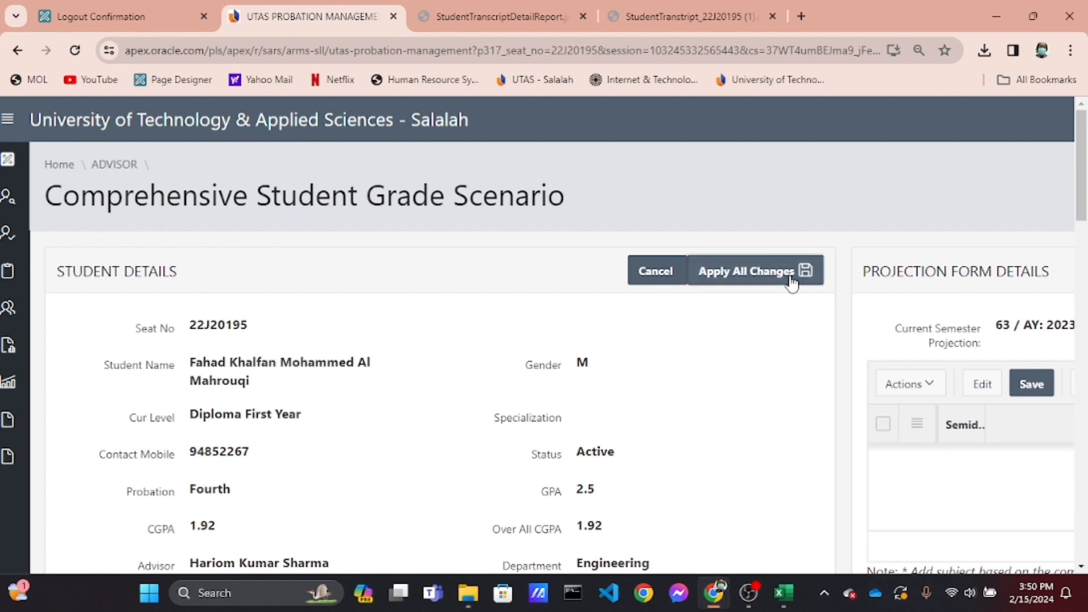
{"action": "left_click", "coordinate": [792, 284]}
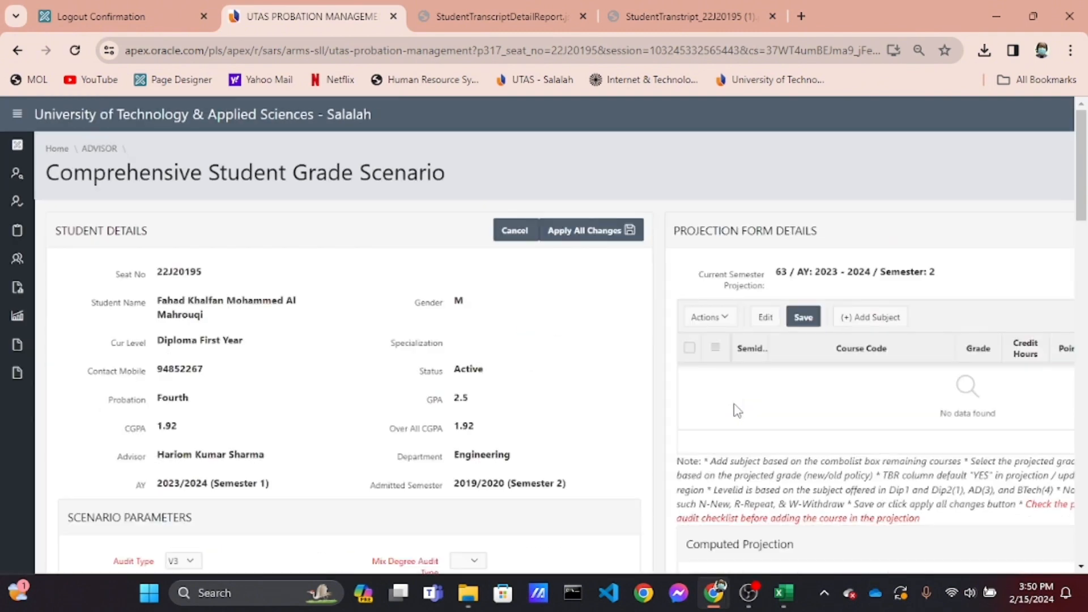
{"action": "key", "text": "ctrl+minus"}
{"action": "scroll", "coordinate": [735, 408], "scroll_direction": "down", "scroll_amount": 15}
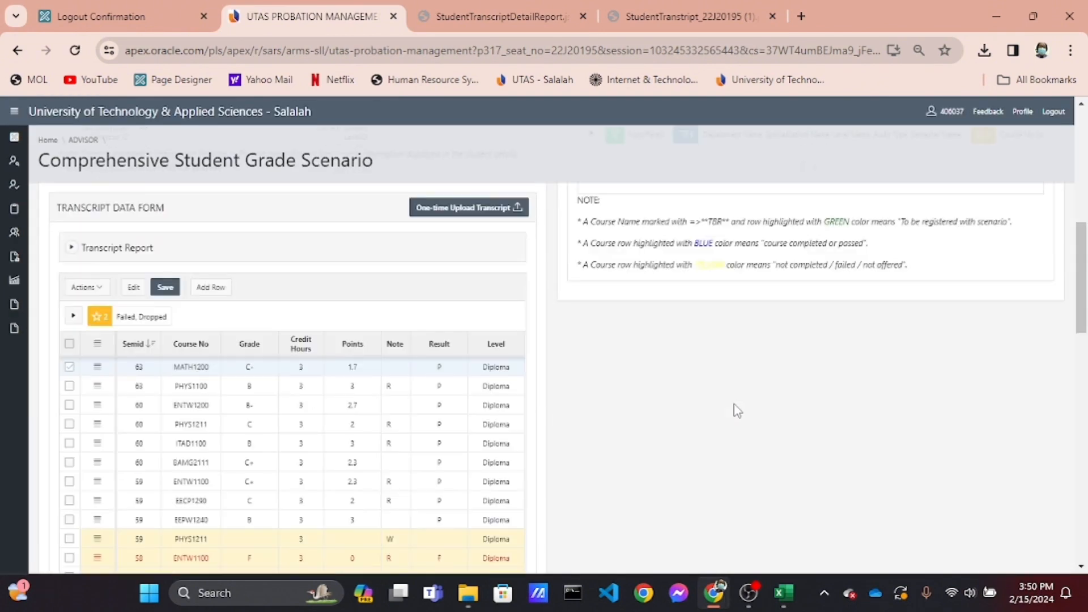
{"action": "scroll", "coordinate": [735, 407], "scroll_direction": "up", "scroll_amount": 10}
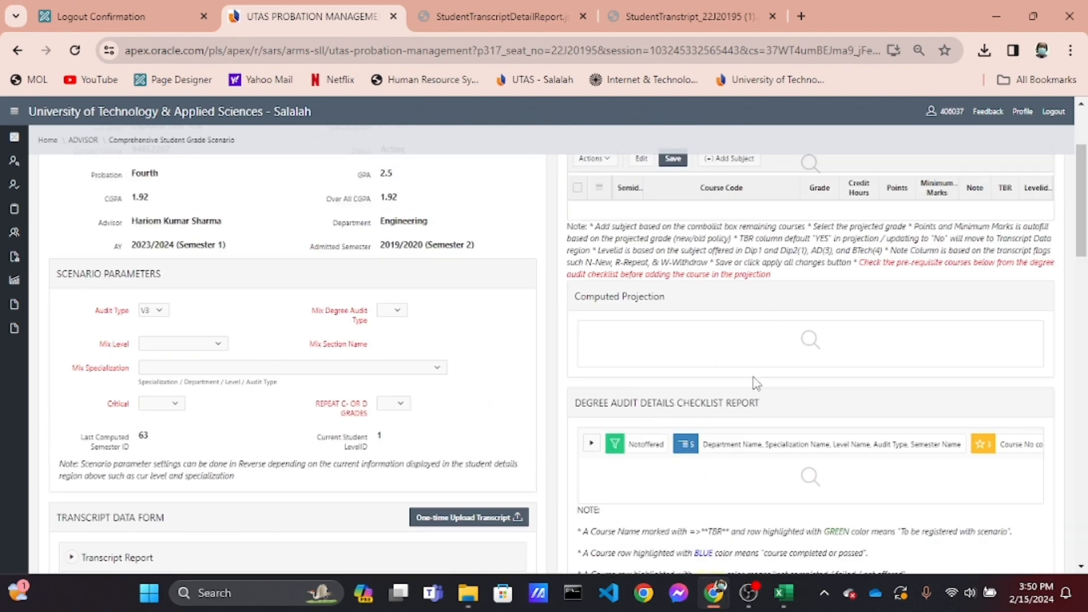
Change the Audit Type scenario parameter to V2 and apply all changes to the scenario
{"action": "scroll", "coordinate": [756, 384], "scroll_direction": "up", "scroll_amount": 2}
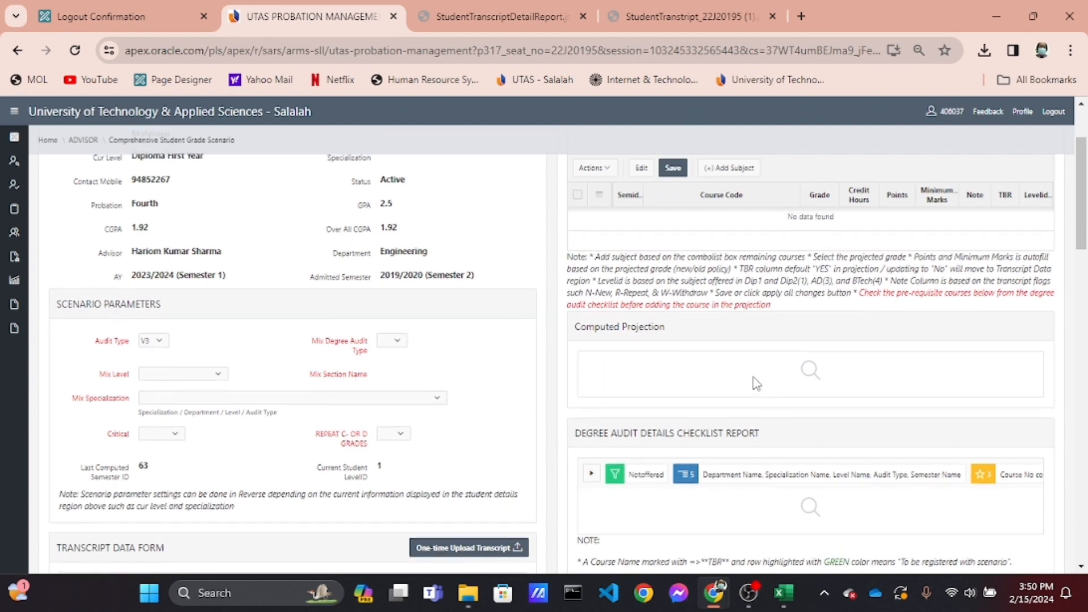
{"action": "scroll", "coordinate": [755, 384], "scroll_direction": "up", "scroll_amount": 2}
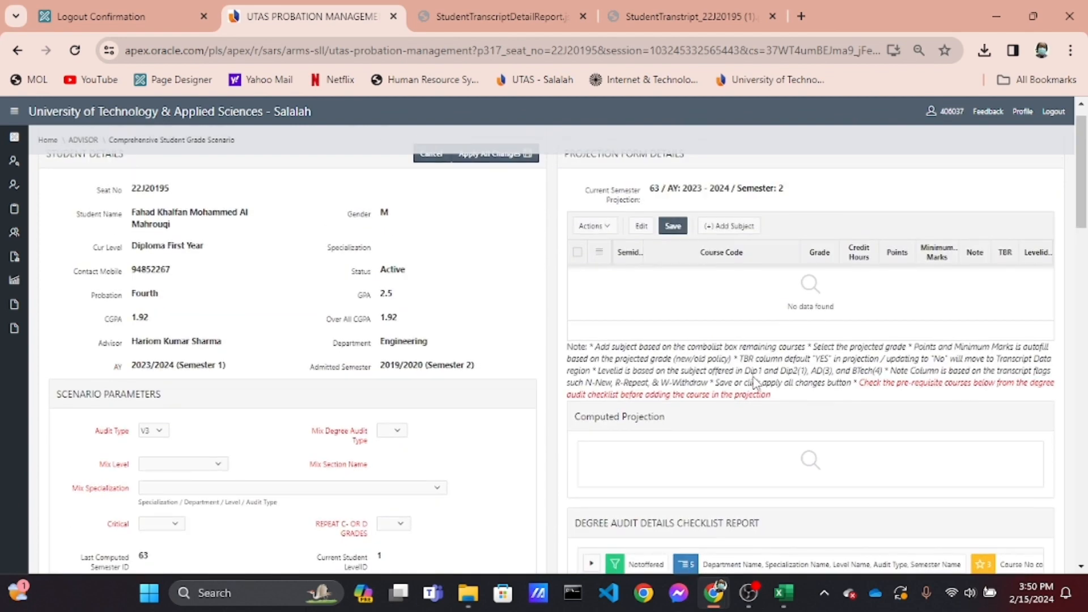
{"action": "scroll", "coordinate": [62, 428], "scroll_direction": "up", "scroll_amount": 5}
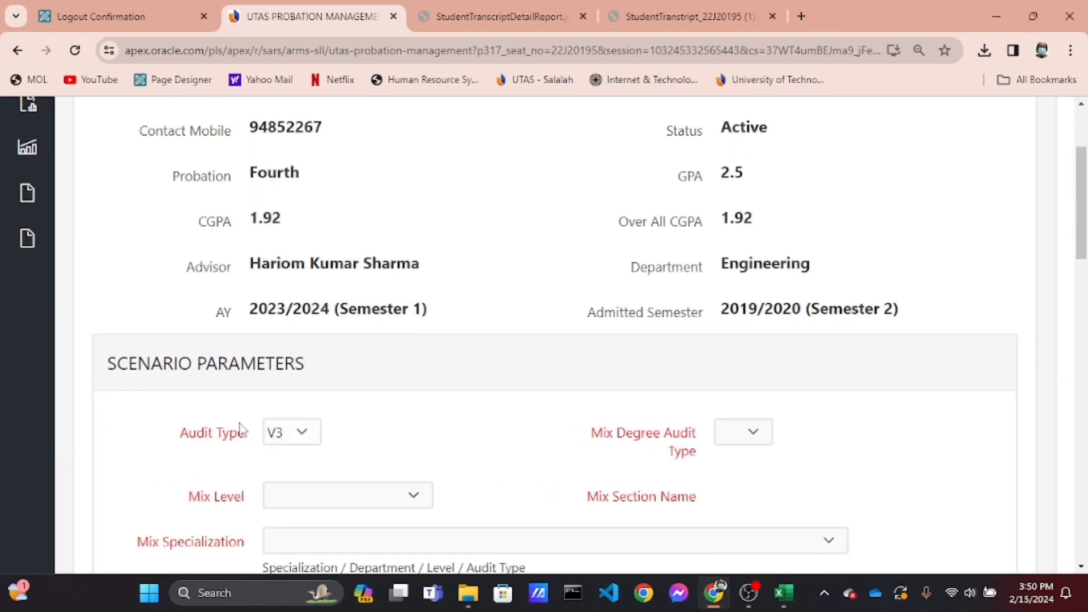
{"action": "left_click", "coordinate": [287, 434]}
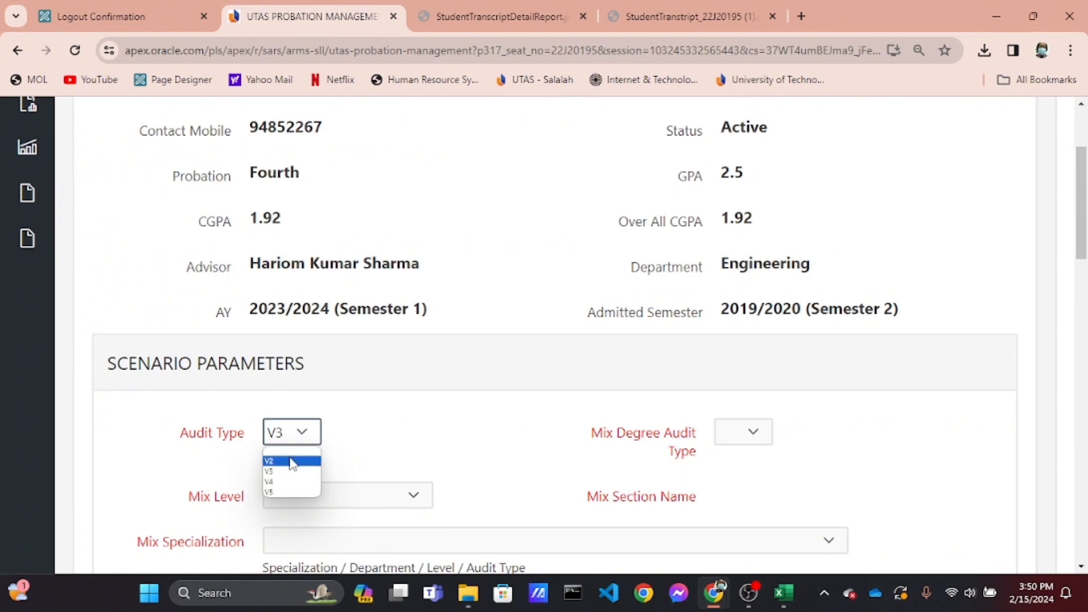
{"action": "left_click", "coordinate": [291, 462]}
{"action": "scroll", "coordinate": [445, 408], "scroll_direction": "up", "scroll_amount": 5}
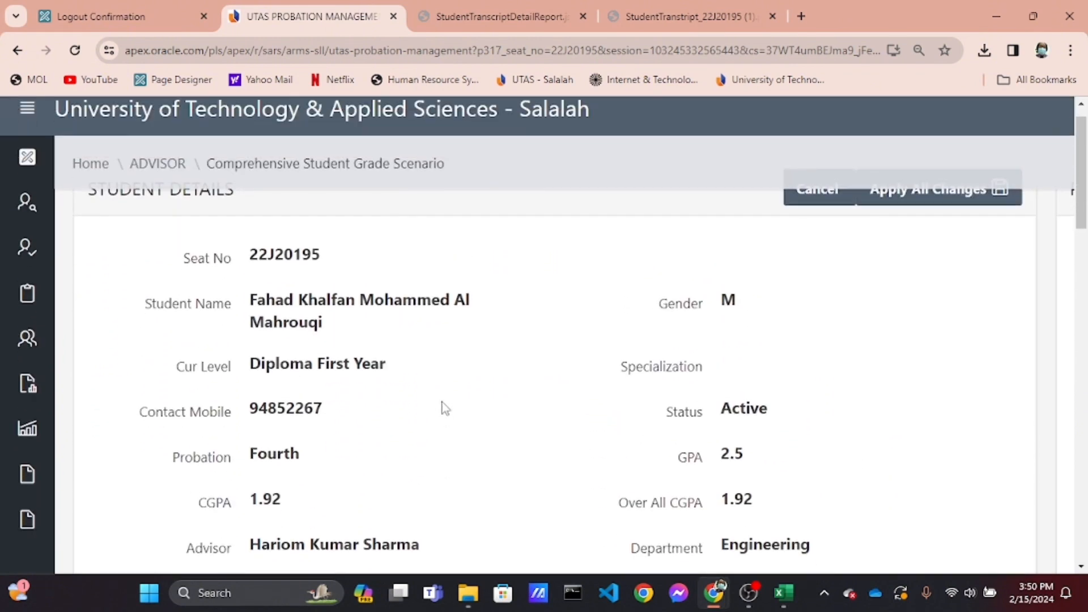
{"action": "left_click", "coordinate": [951, 215]}
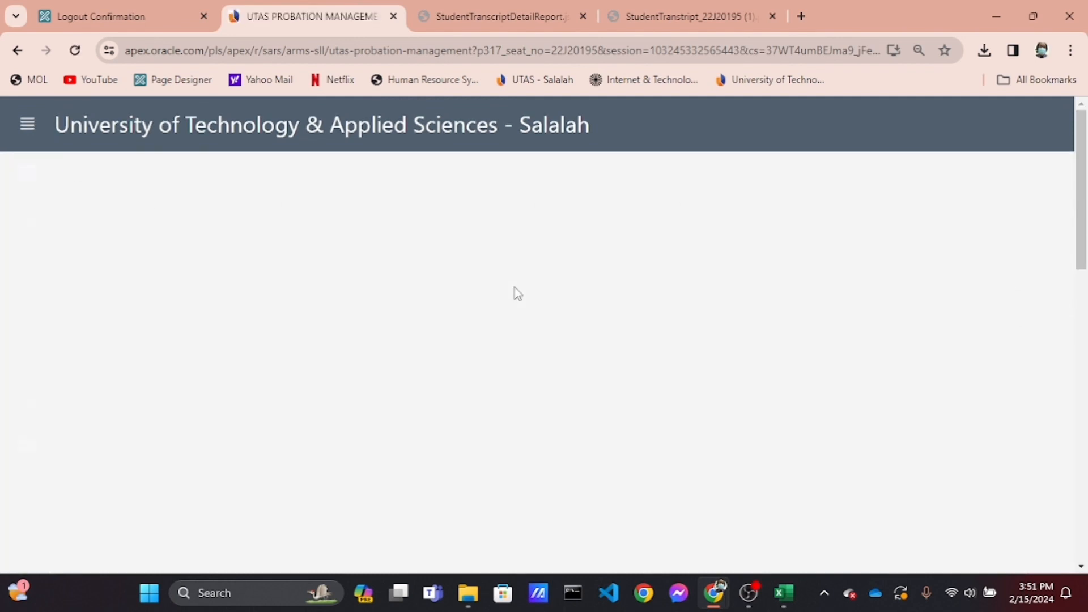
Review the projection form, degree audit checklist report and computed current transcript for the updated scenario
{"action": "scroll", "coordinate": [515, 287], "scroll_direction": "down", "scroll_amount": 5}
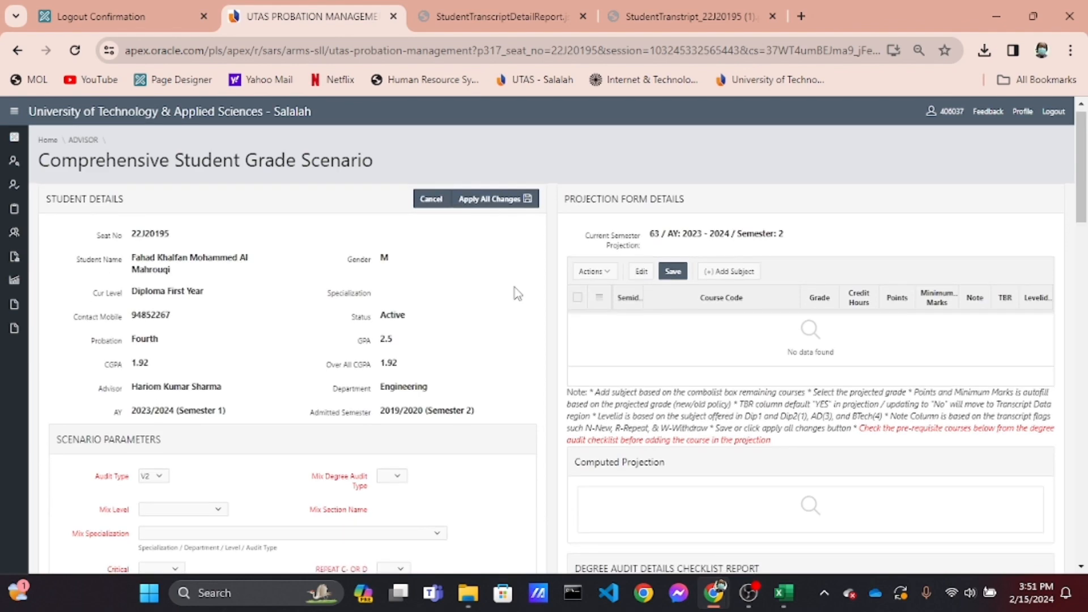
{"action": "scroll", "coordinate": [514, 288], "scroll_direction": "up", "scroll_amount": 2}
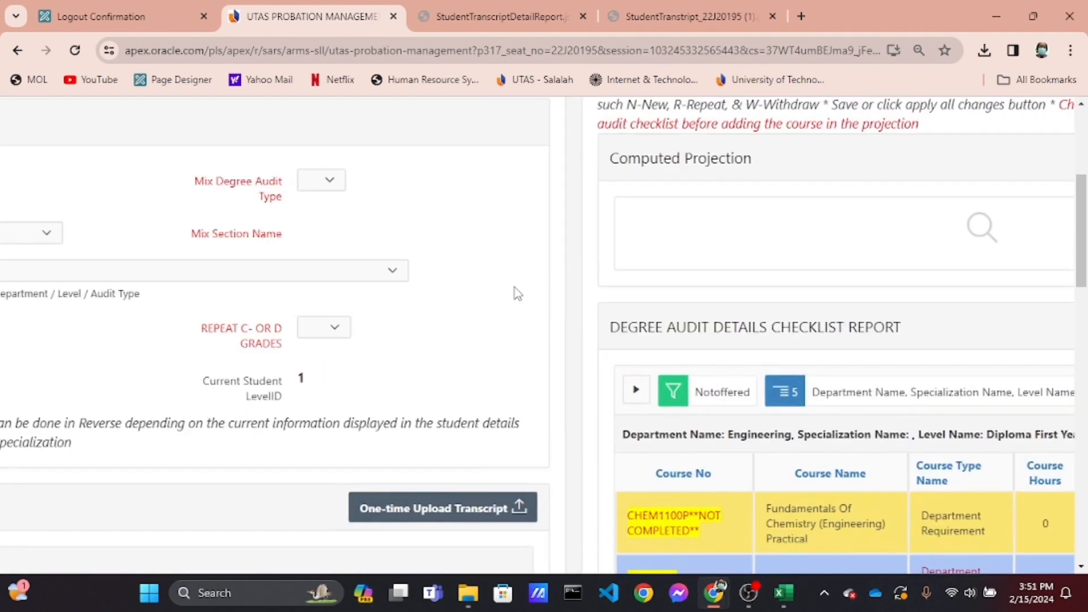
{"action": "scroll", "coordinate": [706, 321], "scroll_direction": "right", "scroll_amount": 5}
{"action": "scroll", "coordinate": [706, 321], "scroll_direction": "down", "scroll_amount": 1}
{"action": "scroll", "coordinate": [708, 326], "scroll_direction": "down", "scroll_amount": 3}
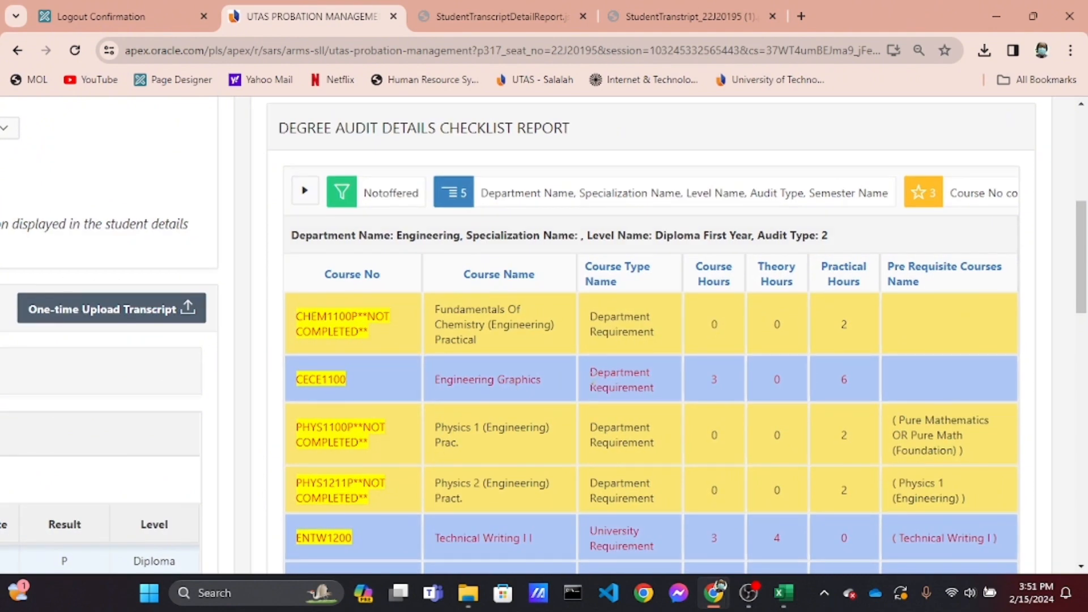
{"action": "scroll", "coordinate": [592, 385], "scroll_direction": "down", "scroll_amount": 3}
{"action": "scroll", "coordinate": [601, 375], "scroll_direction": "up", "scroll_amount": 1}
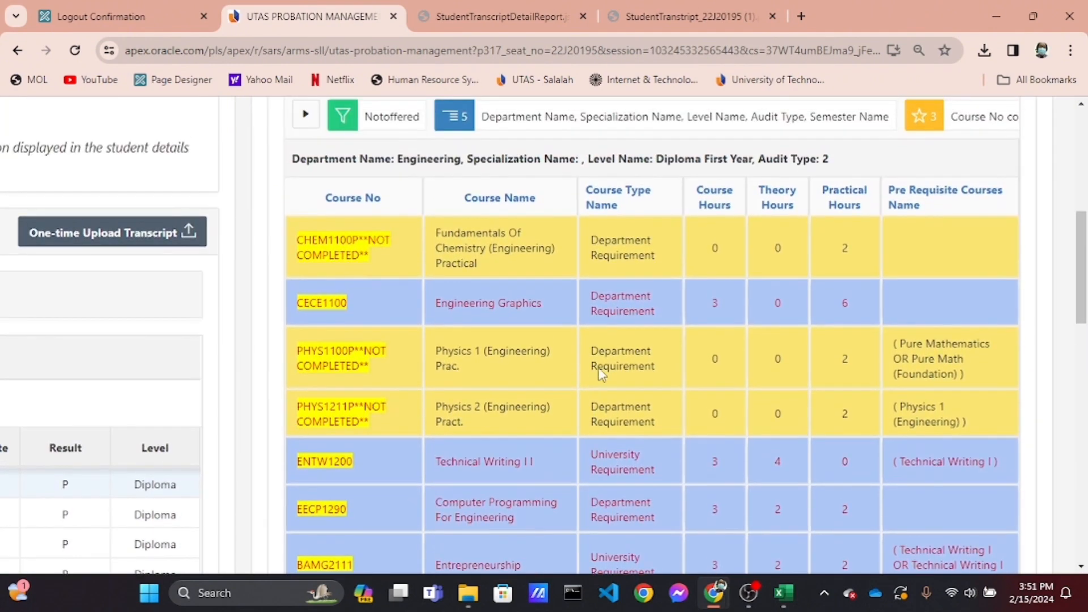
{"action": "scroll", "coordinate": [707, 161], "scroll_direction": "up", "scroll_amount": 7}
{"action": "left_click_drag", "start_coordinate": [657, 155], "coordinate": [723, 161]}
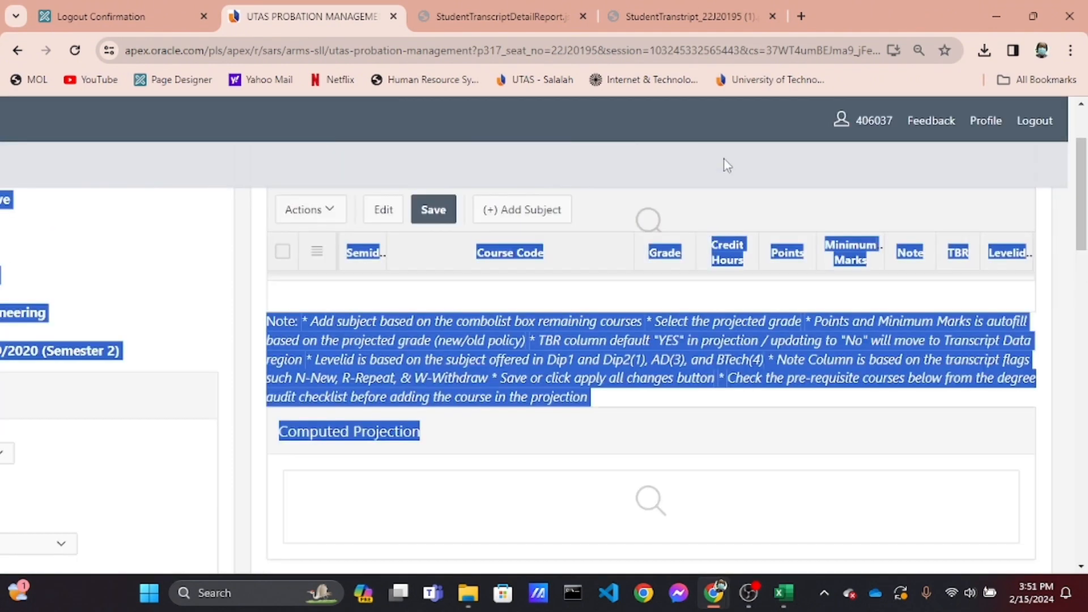
{"action": "scroll", "coordinate": [702, 365], "scroll_direction": "up", "scroll_amount": 3}
{"action": "left_click", "coordinate": [702, 362]}
{"action": "scroll", "coordinate": [701, 362], "scroll_direction": "down", "scroll_amount": 15}
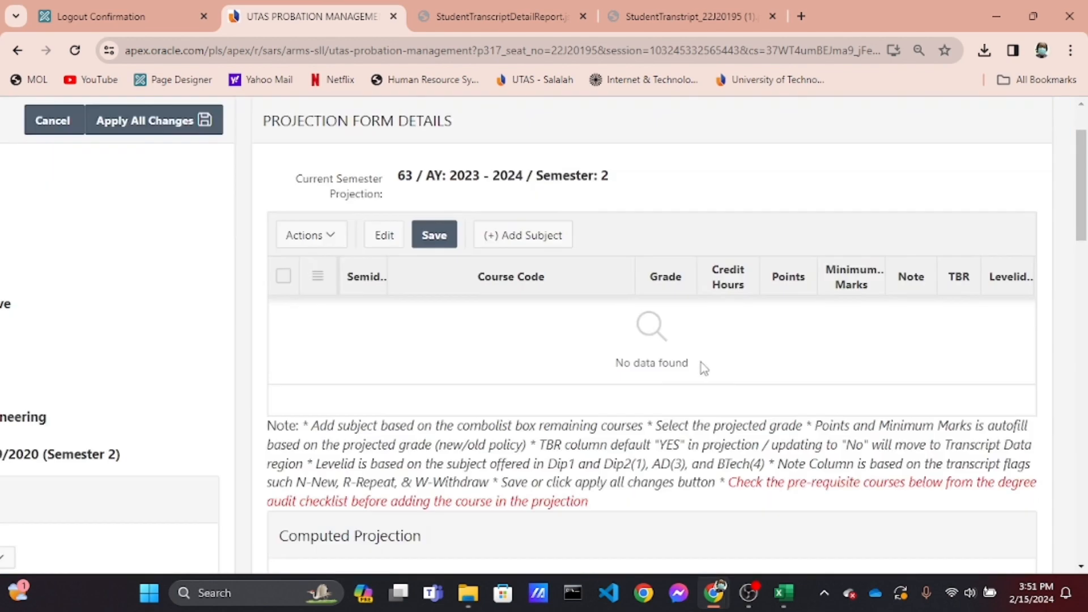
{"action": "scroll", "coordinate": [700, 361], "scroll_direction": "down", "scroll_amount": 5}
{"action": "scroll", "coordinate": [701, 362], "scroll_direction": "up", "scroll_amount": 4}
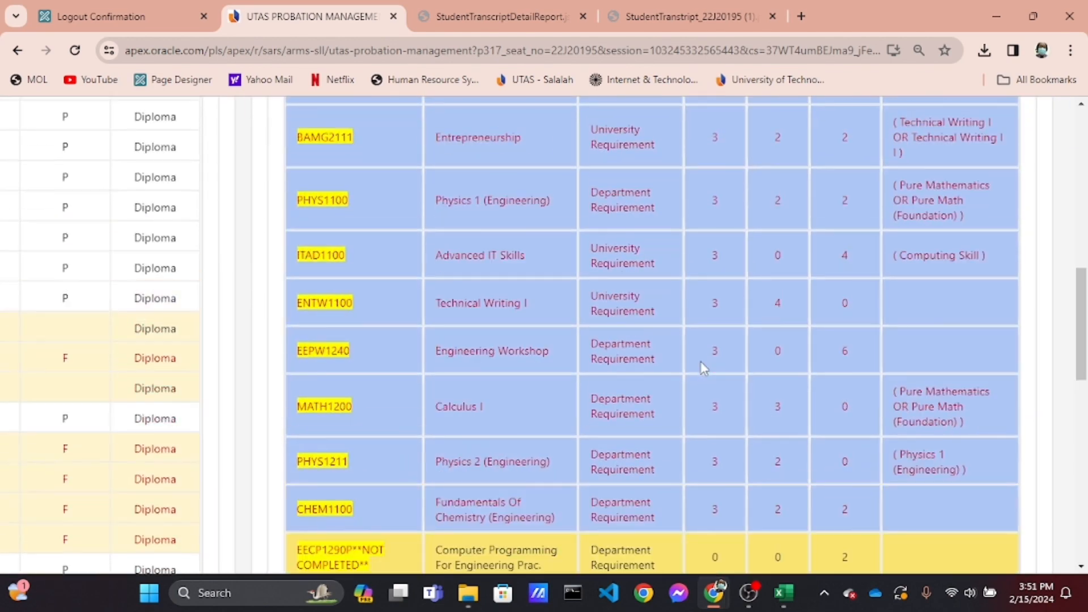
{"action": "scroll", "coordinate": [703, 367], "scroll_direction": "down", "scroll_amount": 8}
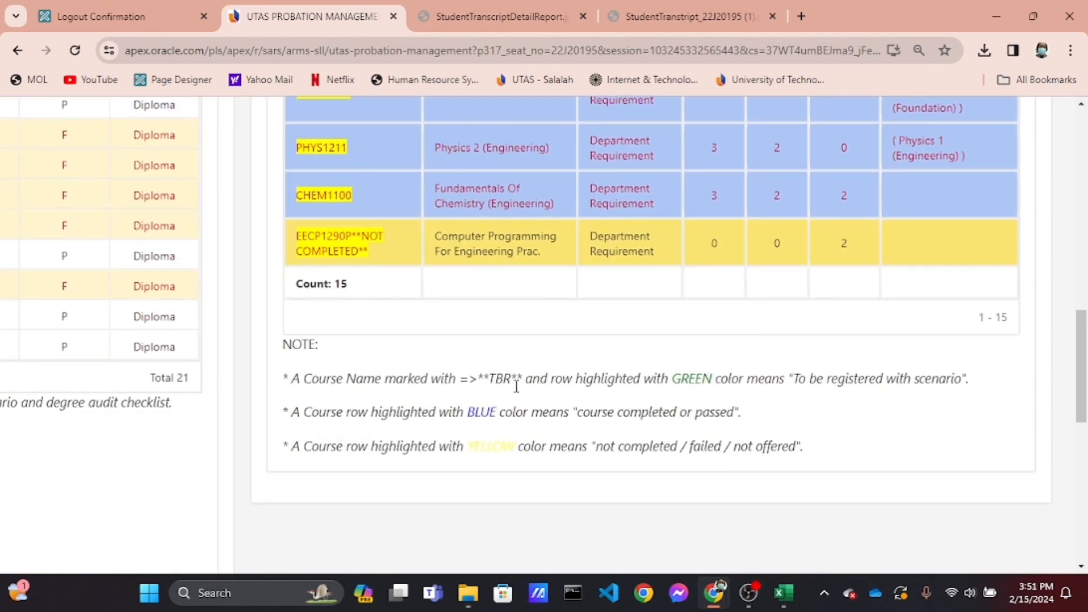
{"action": "scroll", "coordinate": [589, 341], "scroll_direction": "down", "scroll_amount": 5}
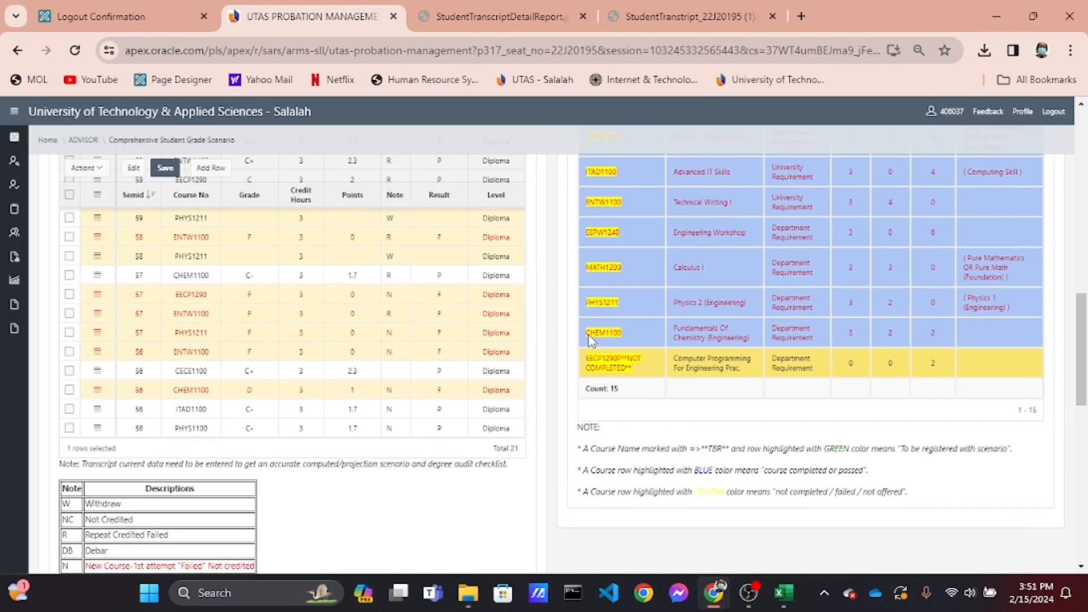
{"action": "scroll", "coordinate": [589, 340], "scroll_direction": "up", "scroll_amount": 2}
{"action": "scroll", "coordinate": [590, 341], "scroll_direction": "down", "scroll_amount": 6}
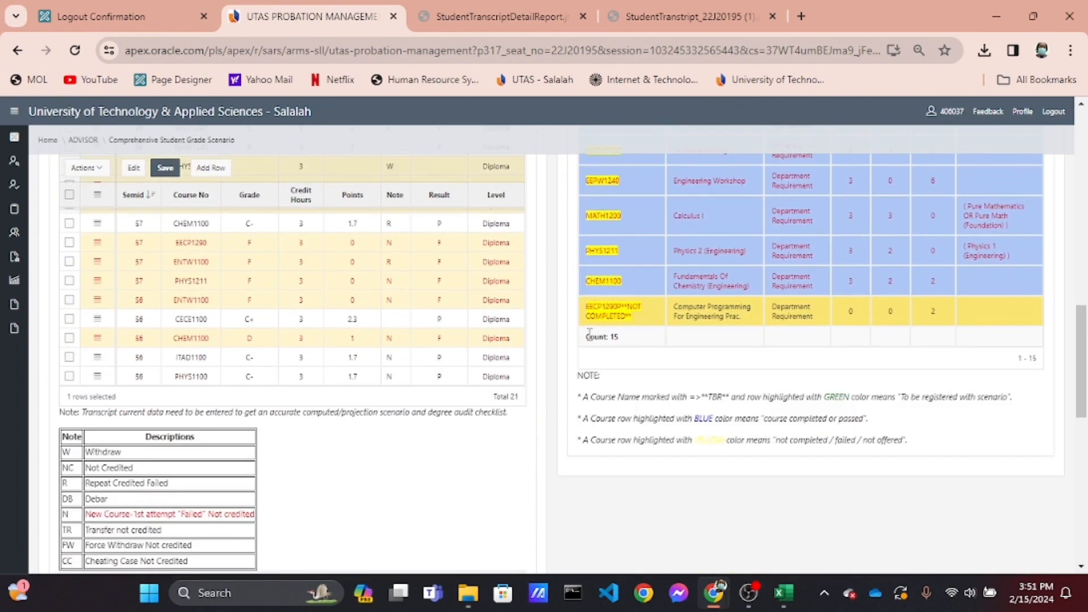
{"action": "scroll", "coordinate": [424, 439], "scroll_direction": "up", "scroll_amount": 5}
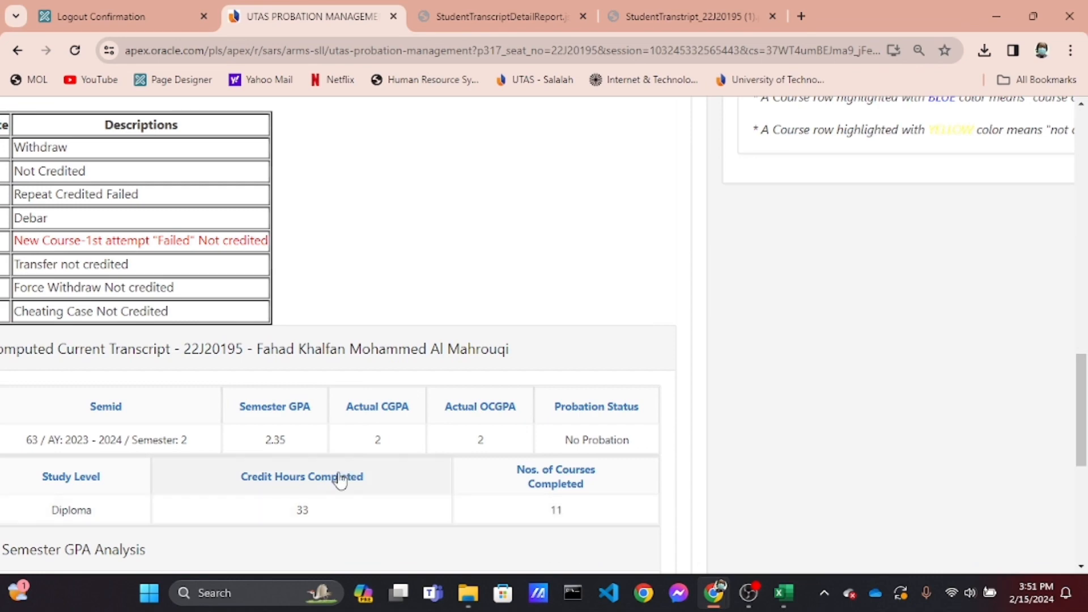
{"action": "left_click_drag", "start_coordinate": [294, 513], "coordinate": [309, 514]}
{"action": "scroll", "coordinate": [411, 332], "scroll_direction": "up", "scroll_amount": 15}
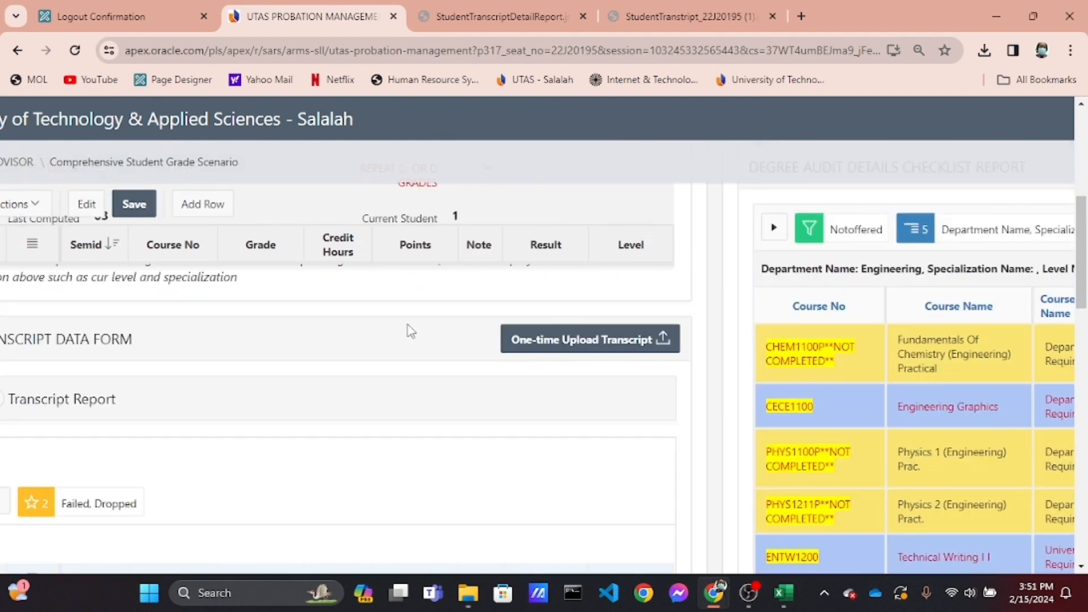
{"action": "scroll", "coordinate": [411, 332], "scroll_direction": "up", "scroll_amount": 4}
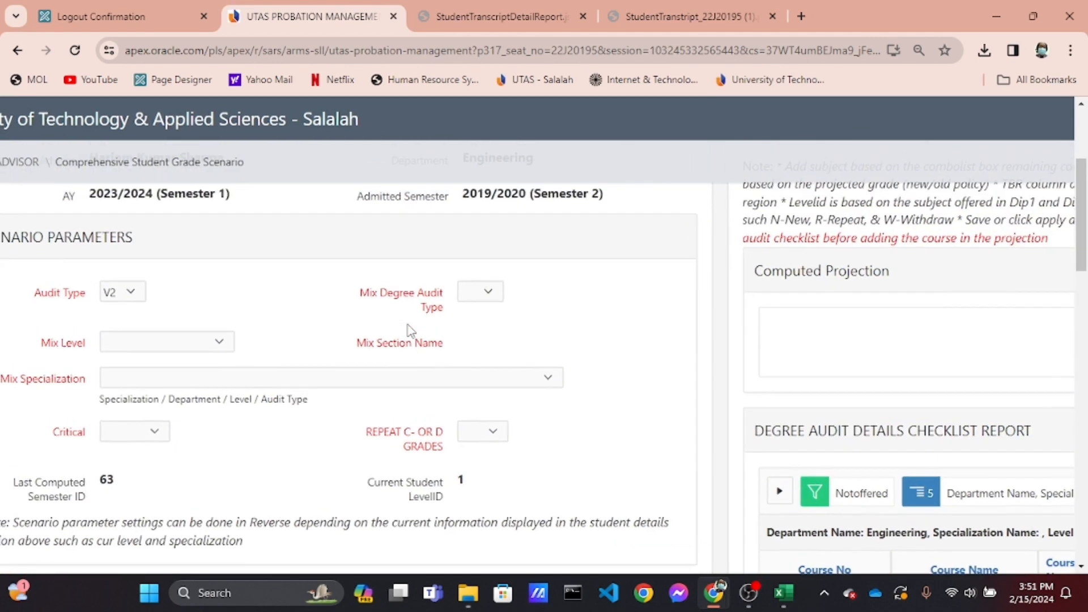
{"action": "scroll", "coordinate": [411, 331], "scroll_direction": "left", "scroll_amount": 1}
{"action": "scroll", "coordinate": [411, 332], "scroll_direction": "up", "scroll_amount": 3}
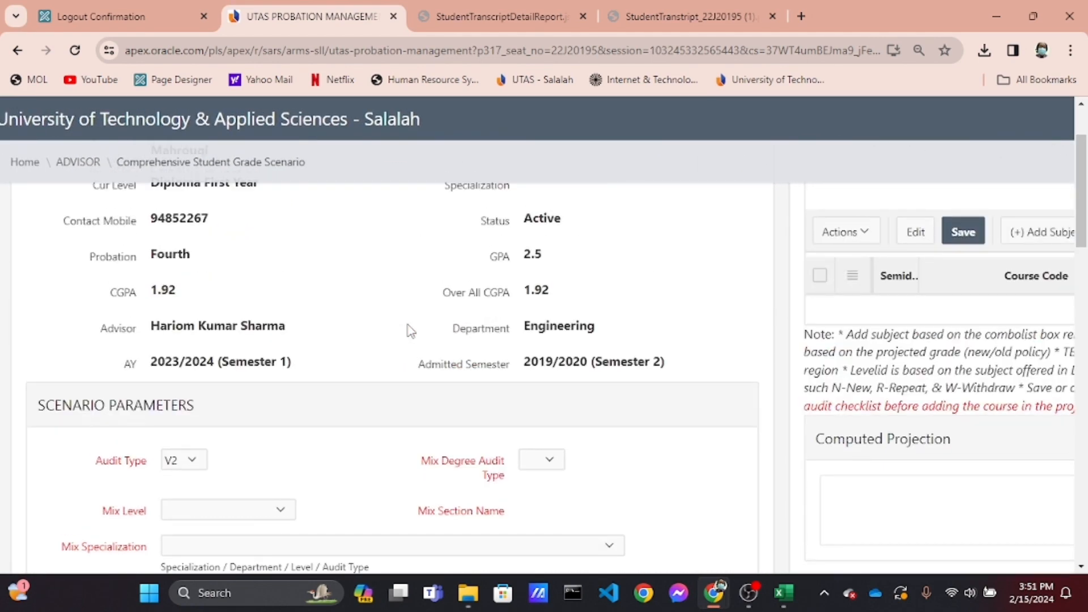
{"action": "scroll", "coordinate": [411, 331], "scroll_direction": "down", "scroll_amount": 3}
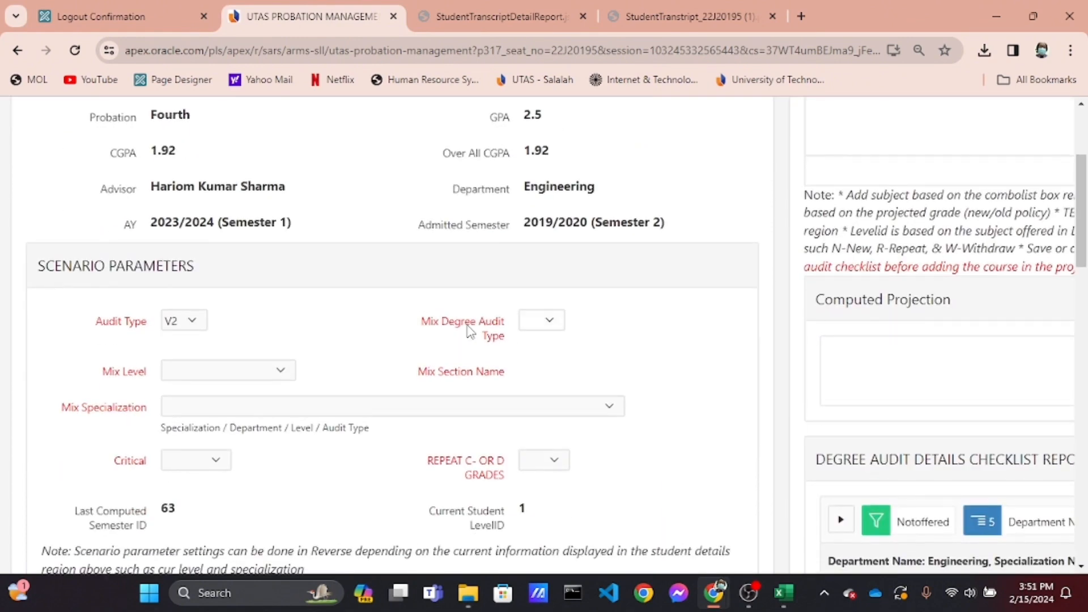
Set the Mix Degree Audit Type to V5 and the Mix Level to Diploma Second Year
{"action": "left_click", "coordinate": [544, 326]}
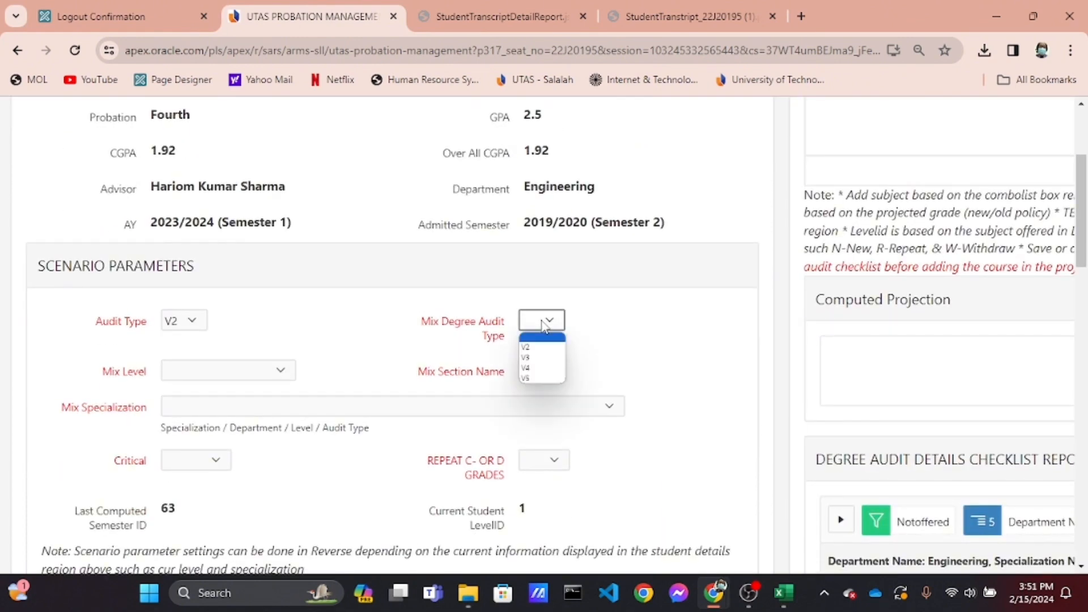
{"action": "left_click", "coordinate": [535, 377]}
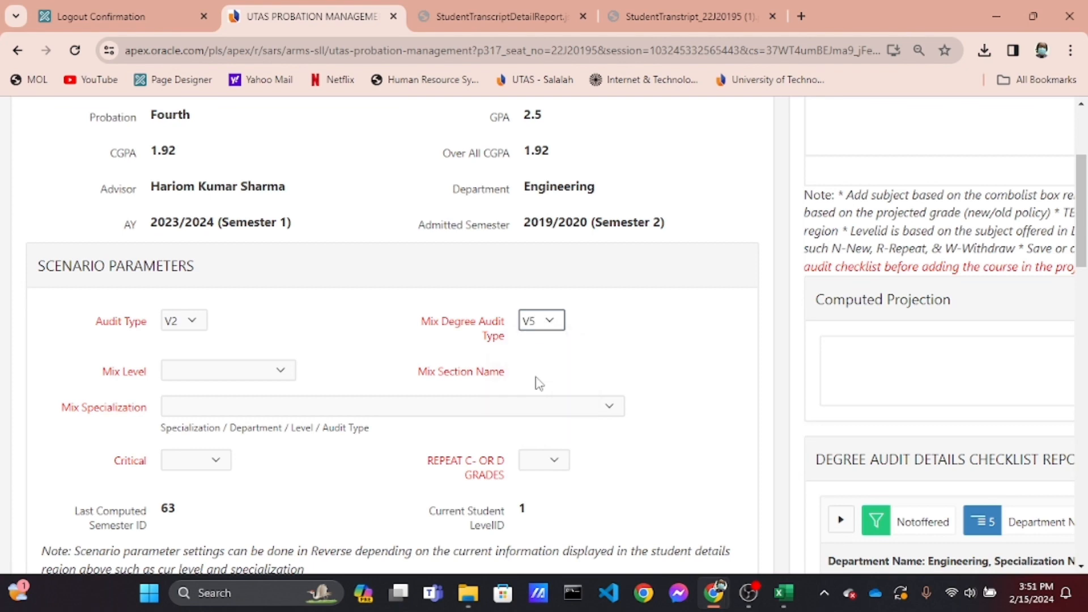
{"action": "left_click", "coordinate": [259, 374]}
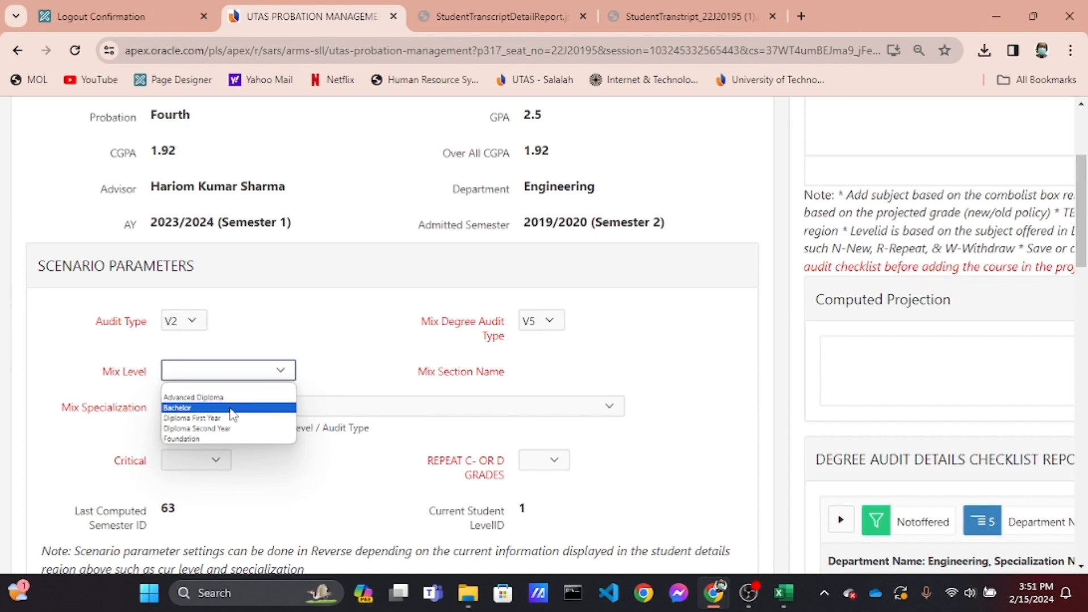
{"action": "left_click", "coordinate": [222, 428]}
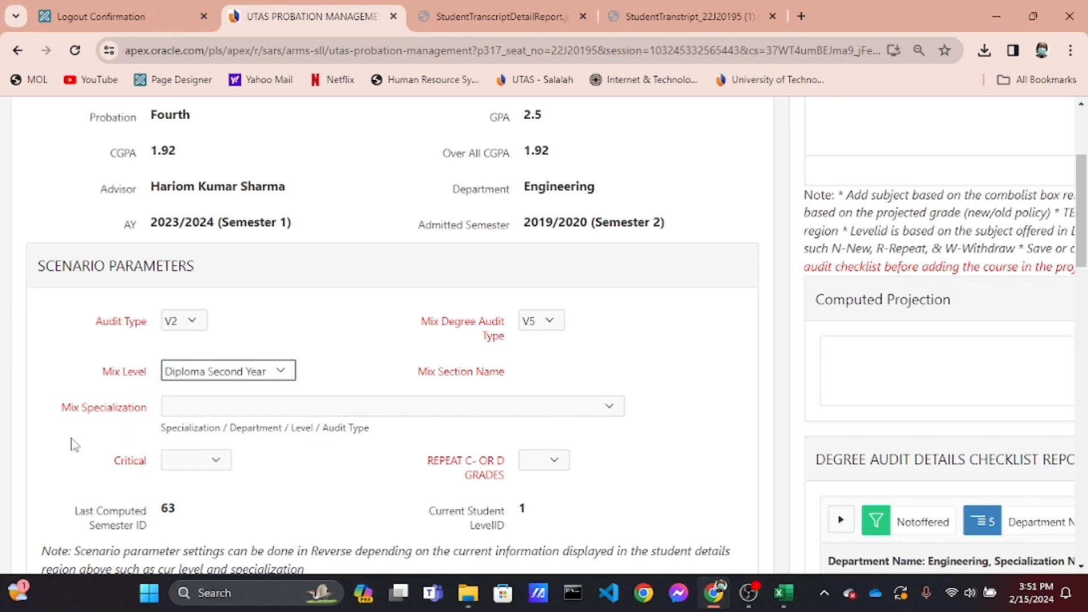
Set the Mix Specialization to ELECTRICAL ENGINEERING/Engineering/Diploma Second Year/5
{"action": "key", "text": "ctrl+plus"}
{"action": "key", "text": "ctrl+plus"}
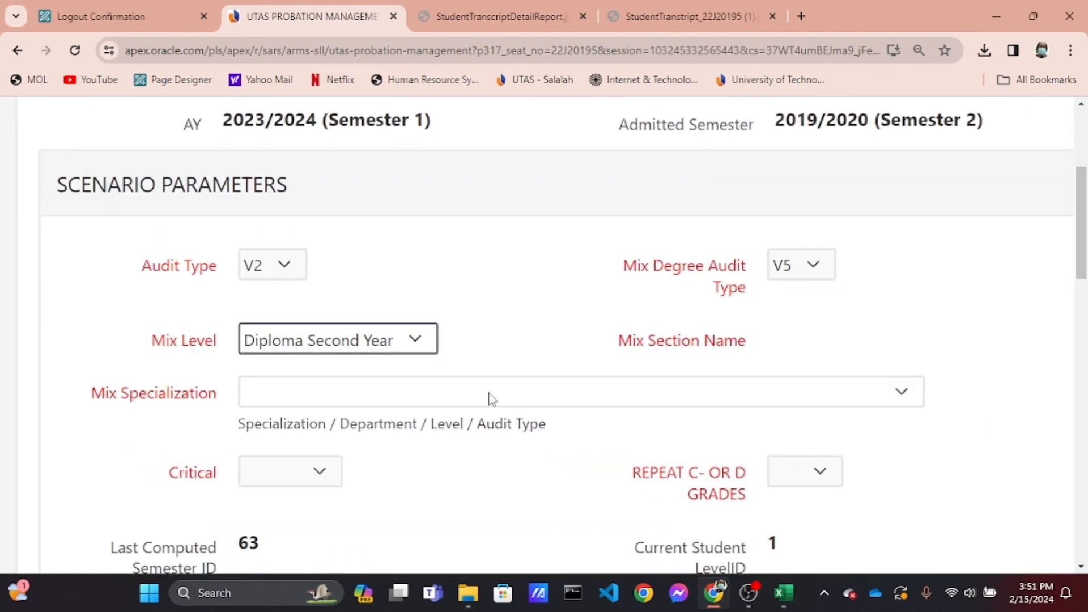
{"action": "left_click", "coordinate": [492, 398]}
{"action": "scroll", "coordinate": [494, 345], "scroll_direction": "down", "scroll_amount": 3}
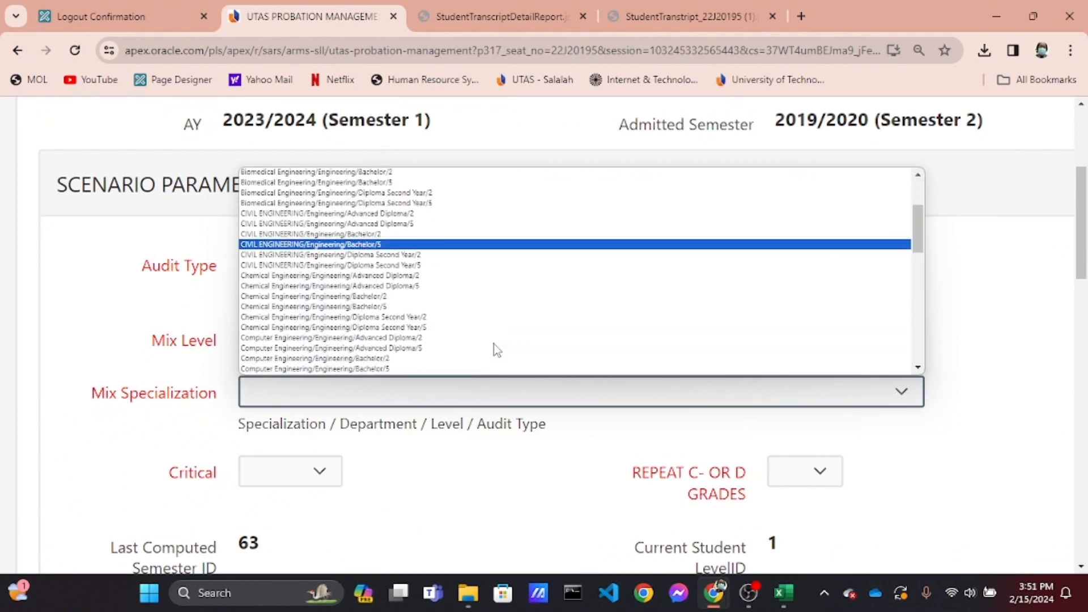
{"action": "scroll", "coordinate": [494, 345], "scroll_direction": "down", "scroll_amount": 2}
{"action": "scroll", "coordinate": [494, 347], "scroll_direction": "down", "scroll_amount": 2}
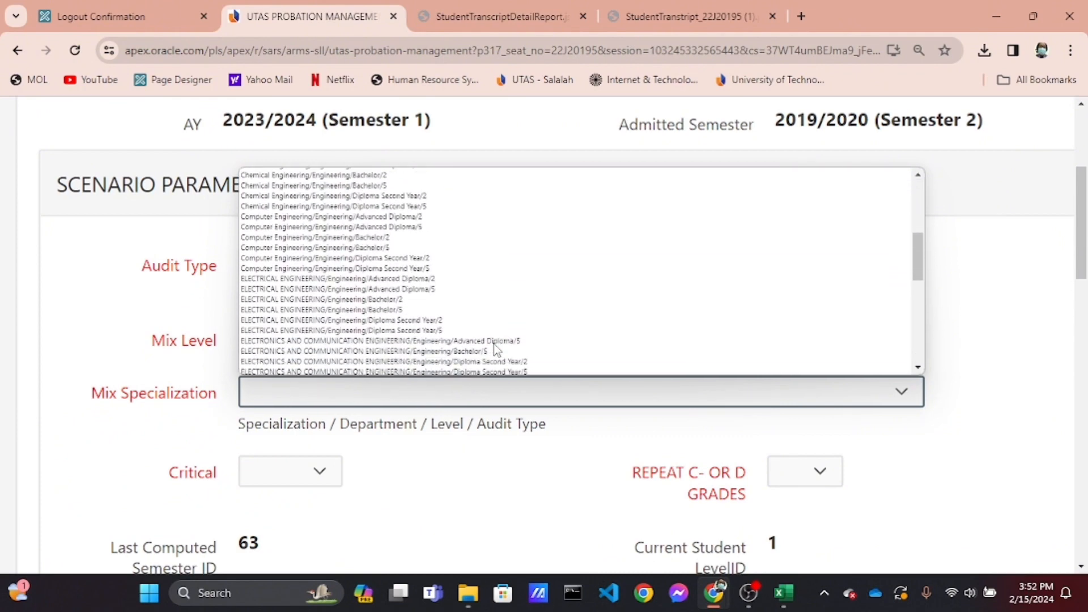
{"action": "scroll", "coordinate": [497, 350], "scroll_direction": "down", "scroll_amount": 2}
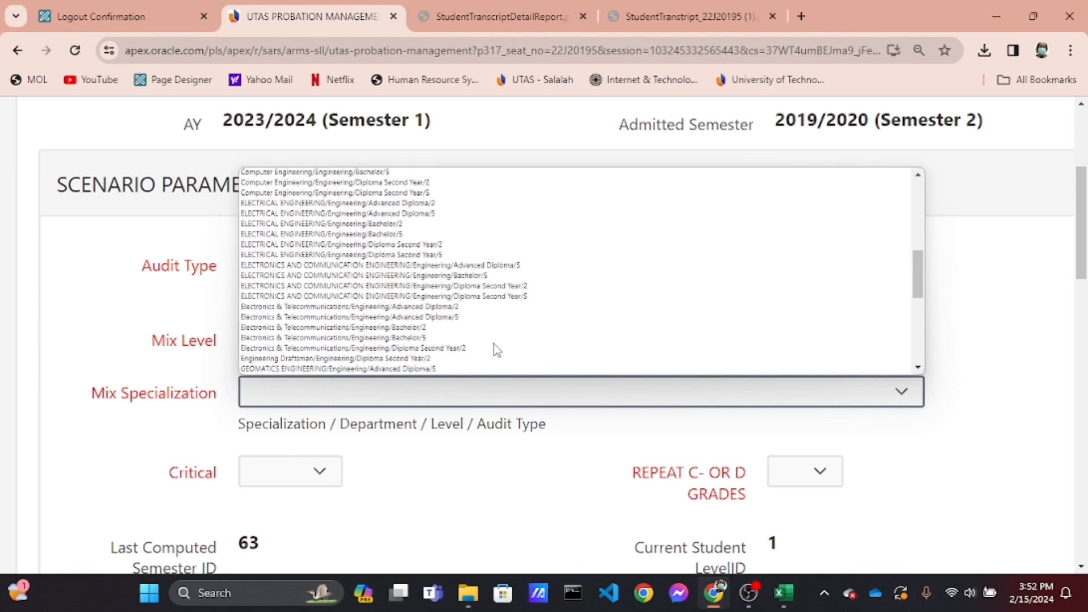
{"action": "scroll", "coordinate": [494, 346], "scroll_direction": "up", "scroll_amount": 2}
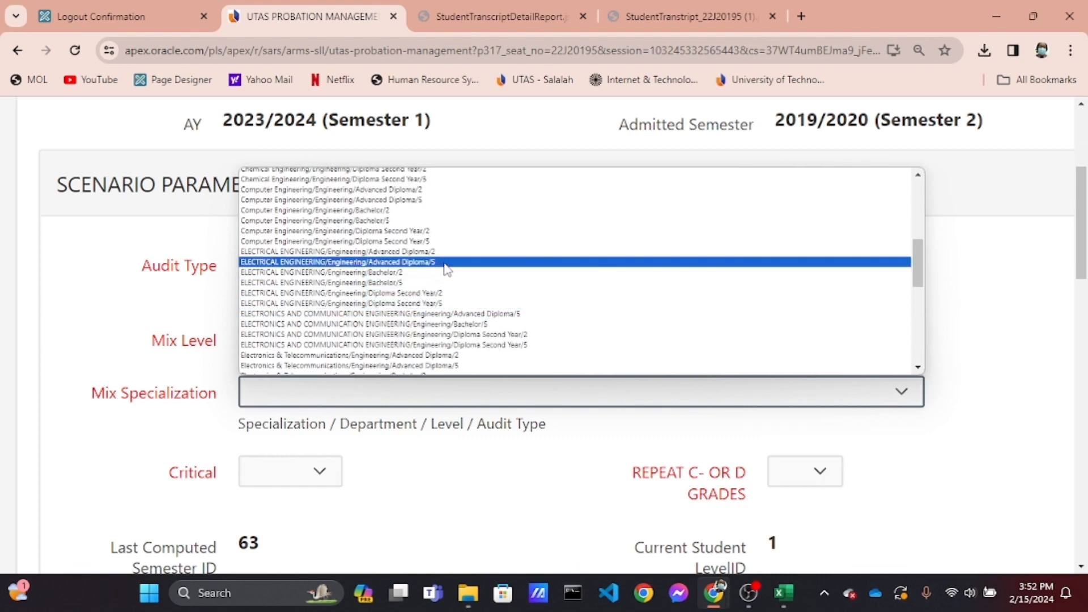
{"action": "scroll", "coordinate": [446, 268], "scroll_direction": "up", "scroll_amount": 1}
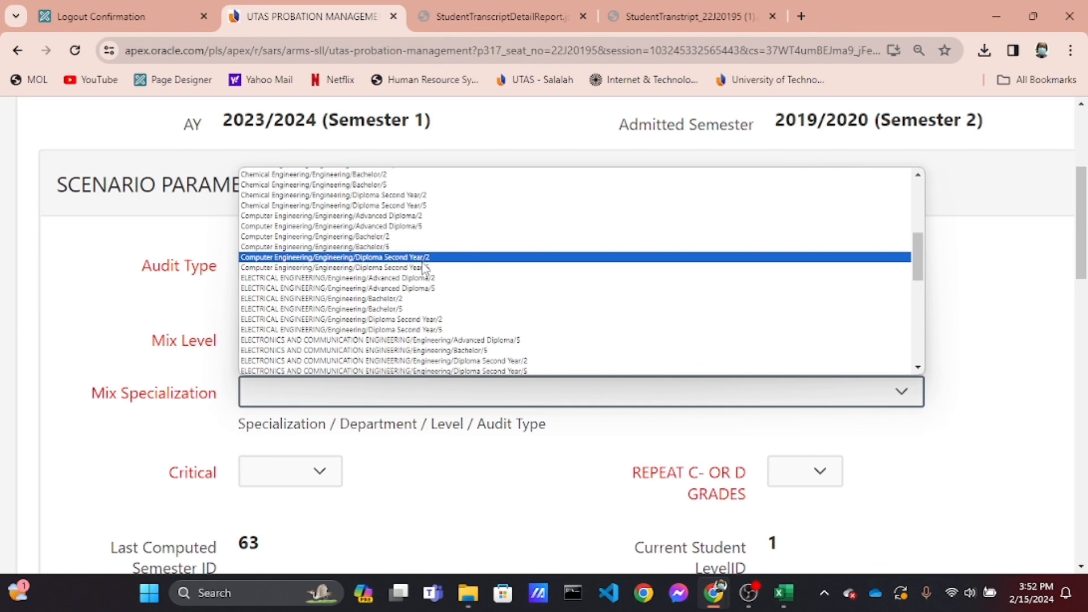
{"action": "scroll", "coordinate": [424, 273], "scroll_direction": "up", "scroll_amount": 1}
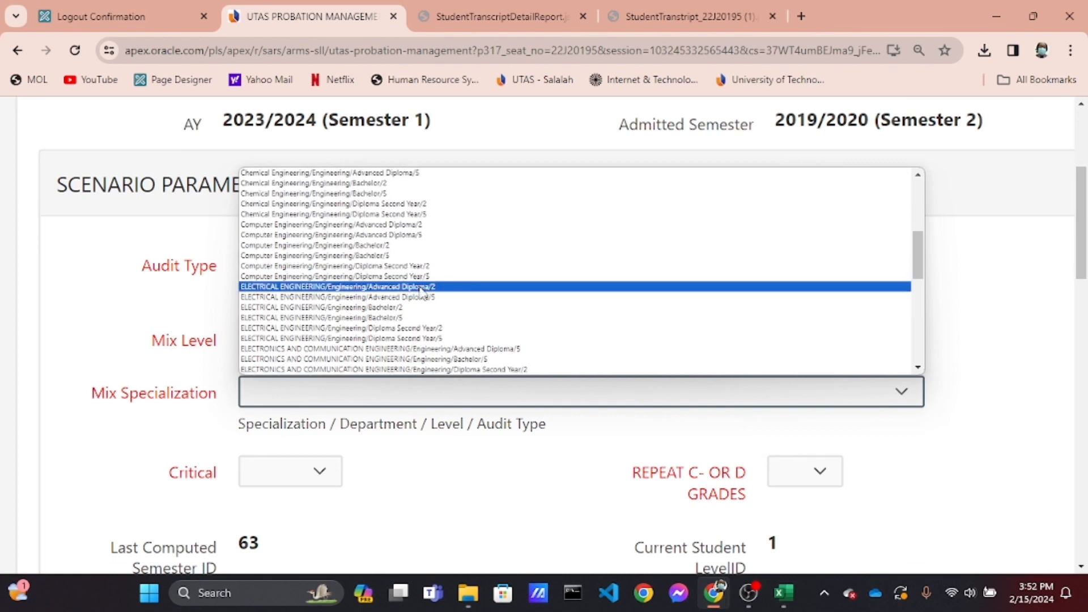
{"action": "left_click", "coordinate": [347, 339]}
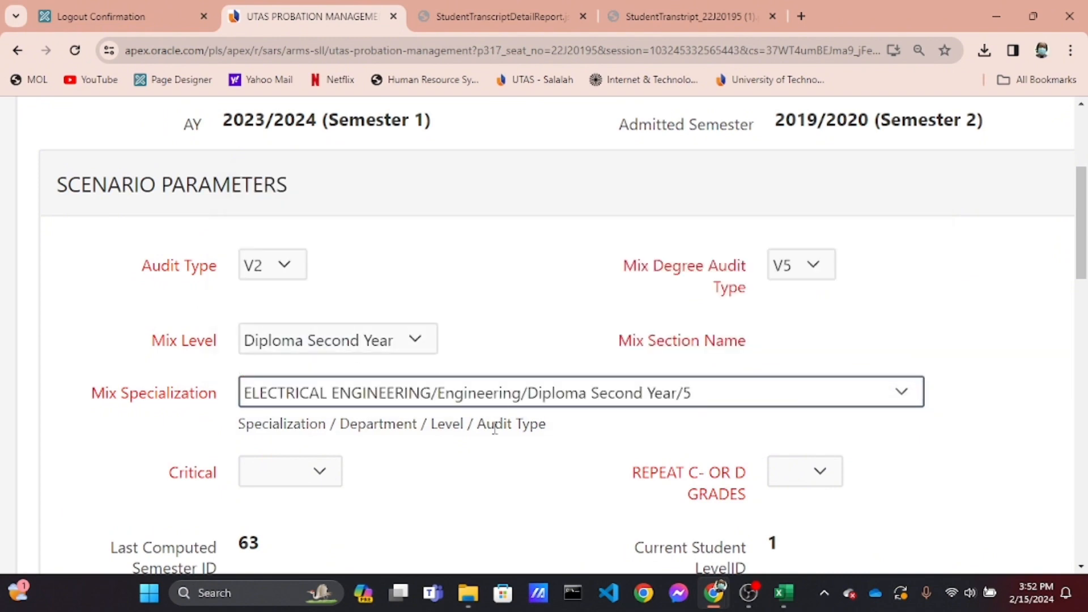
{"action": "scroll", "coordinate": [495, 427], "scroll_direction": "up", "scroll_amount": 4}
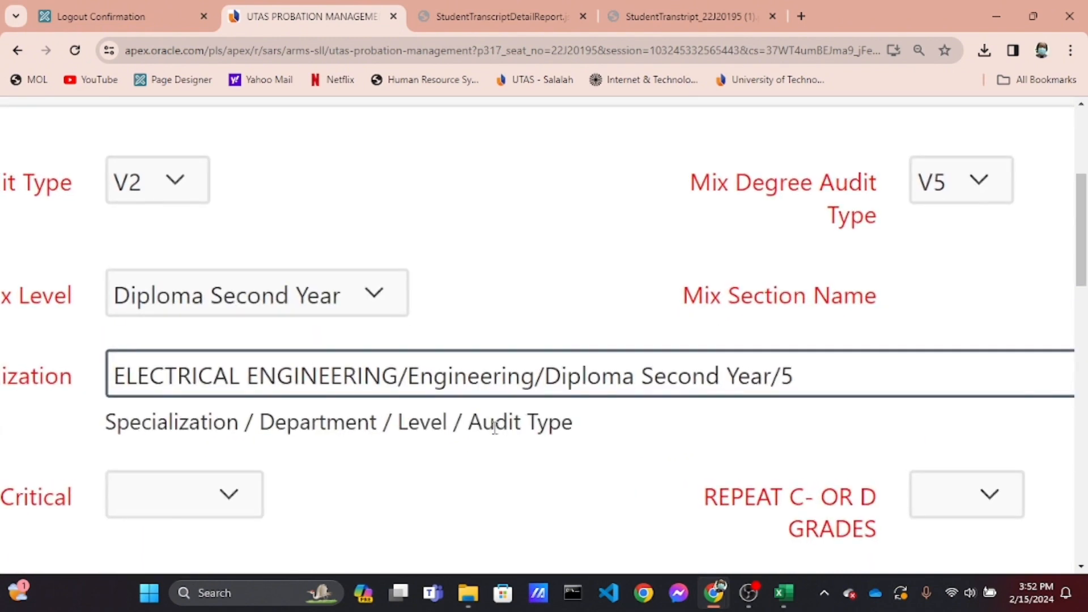
{"action": "scroll", "coordinate": [495, 428], "scroll_direction": "down", "scroll_amount": 4}
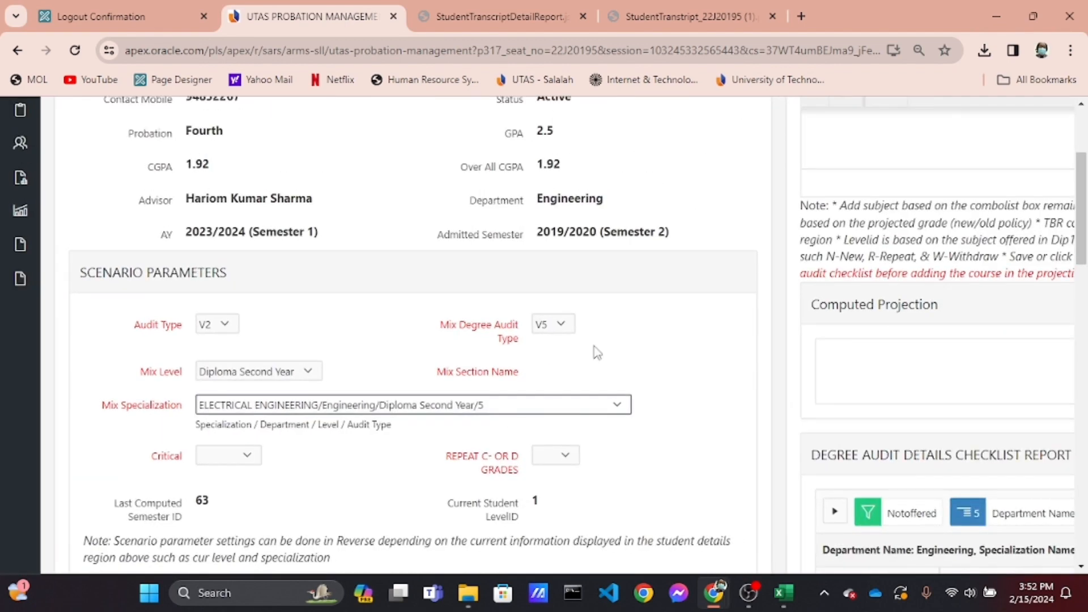
Apply all changes to the scenario with the updated mix parameters
{"action": "scroll", "coordinate": [597, 353], "scroll_direction": "up", "scroll_amount": 6}
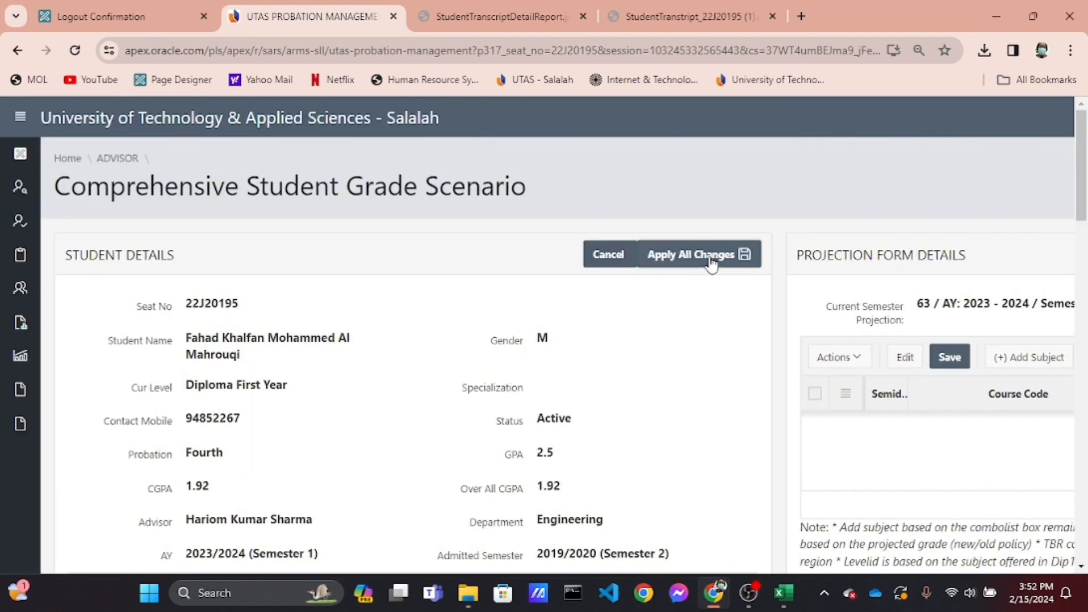
{"action": "left_click", "coordinate": [711, 262]}
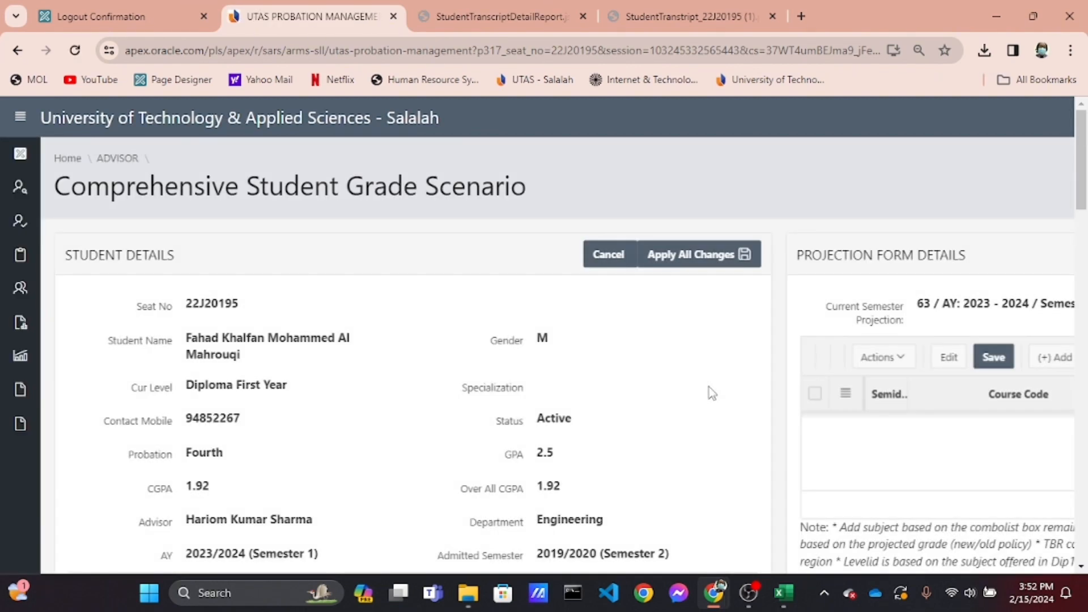
Review the degree audit checklist report courses and the current semester projection details for the updated scenario
{"action": "scroll", "coordinate": [708, 386], "scroll_direction": "down", "scroll_amount": 2}
{"action": "scroll", "coordinate": [709, 386], "scroll_direction": "right", "scroll_amount": 7}
{"action": "scroll", "coordinate": [708, 387], "scroll_direction": "right", "scroll_amount": 1}
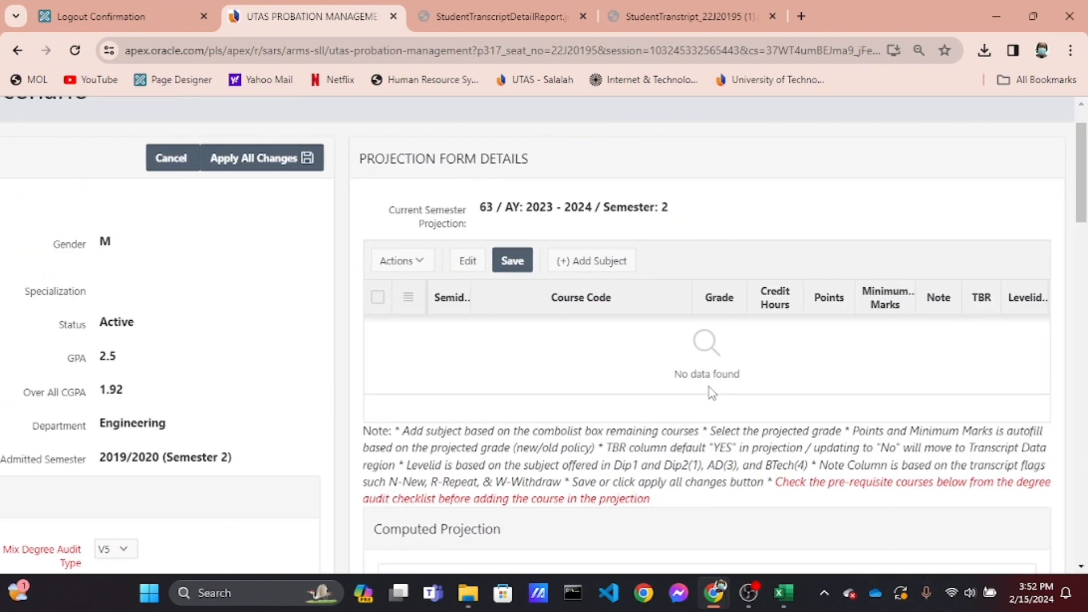
{"action": "scroll", "coordinate": [709, 386], "scroll_direction": "down", "scroll_amount": 10}
{"action": "scroll", "coordinate": [709, 387], "scroll_direction": "down", "scroll_amount": 1}
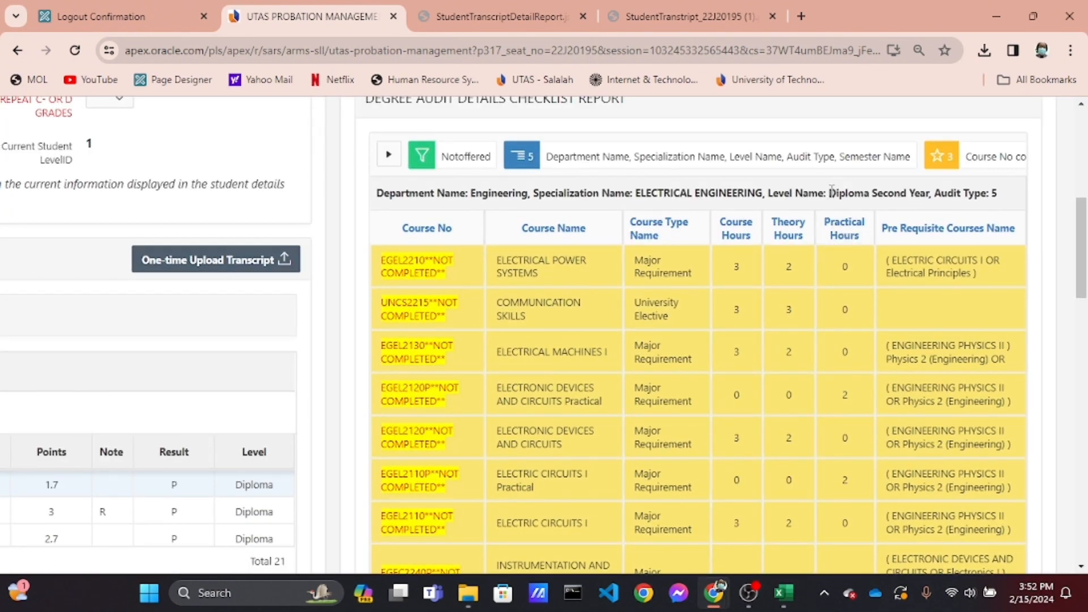
{"action": "left_click_drag", "start_coordinate": [831, 193], "coordinate": [887, 199]}
{"action": "scroll", "coordinate": [886, 199], "scroll_direction": "up", "scroll_amount": 5}
{"action": "left_click", "coordinate": [859, 387]}
{"action": "scroll", "coordinate": [859, 386], "scroll_direction": "down", "scroll_amount": 4}
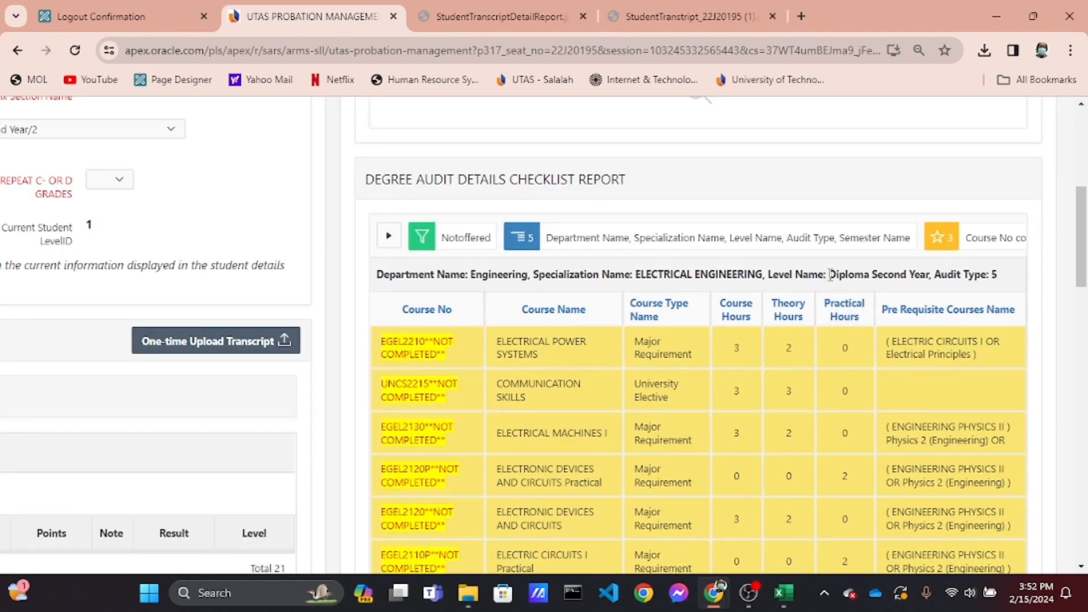
{"action": "left_click_drag", "start_coordinate": [830, 274], "coordinate": [908, 290]}
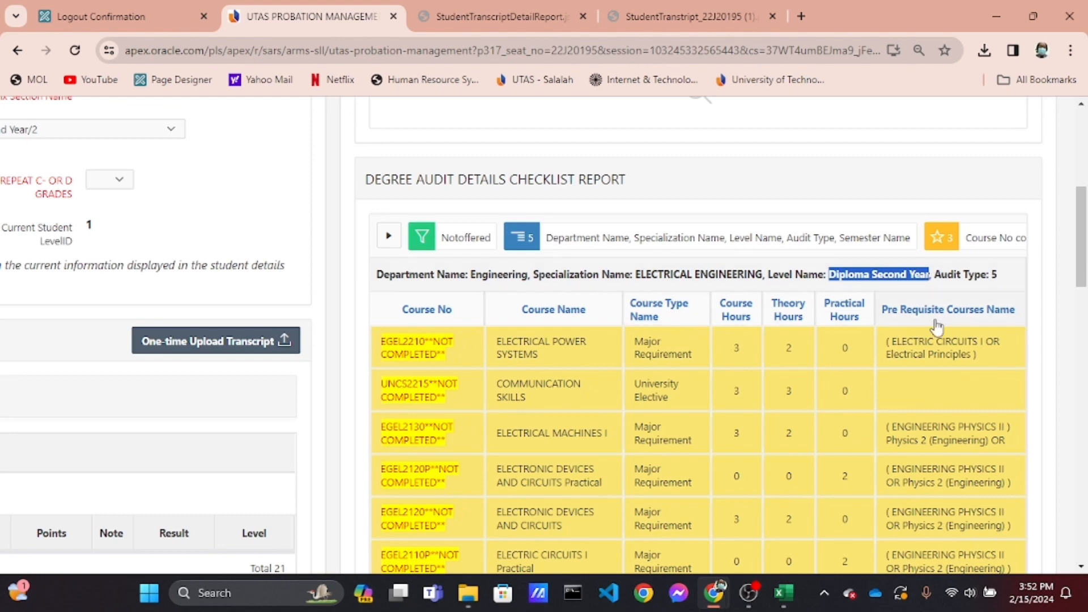
{"action": "left_click", "coordinate": [1011, 273]}
{"action": "scroll", "coordinate": [798, 403], "scroll_direction": "down", "scroll_amount": 6}
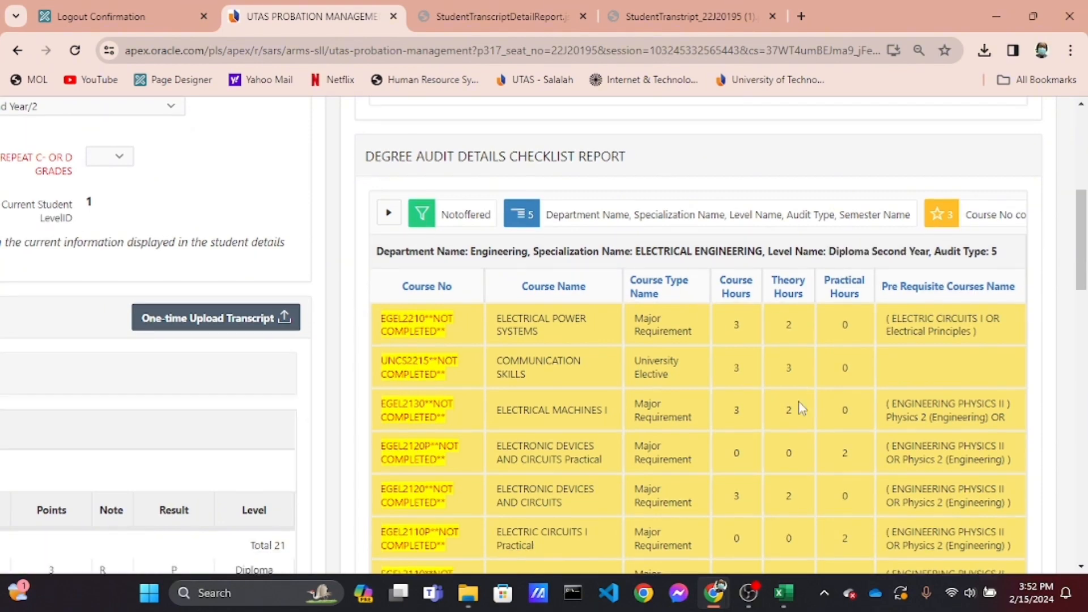
{"action": "scroll", "coordinate": [799, 407], "scroll_direction": "down", "scroll_amount": 13}
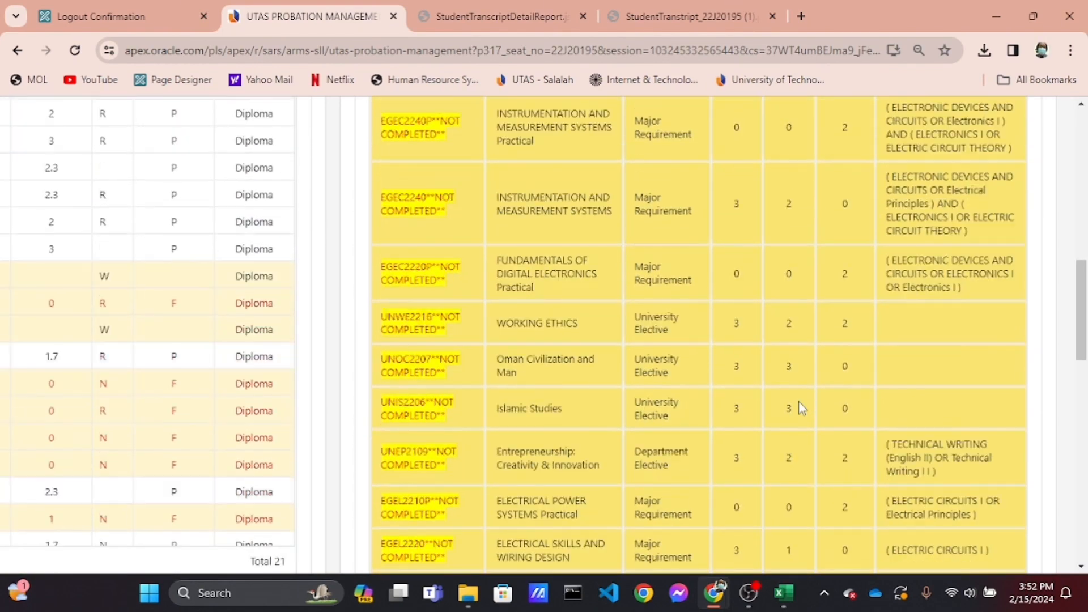
{"action": "scroll", "coordinate": [798, 407], "scroll_direction": "down", "scroll_amount": 7}
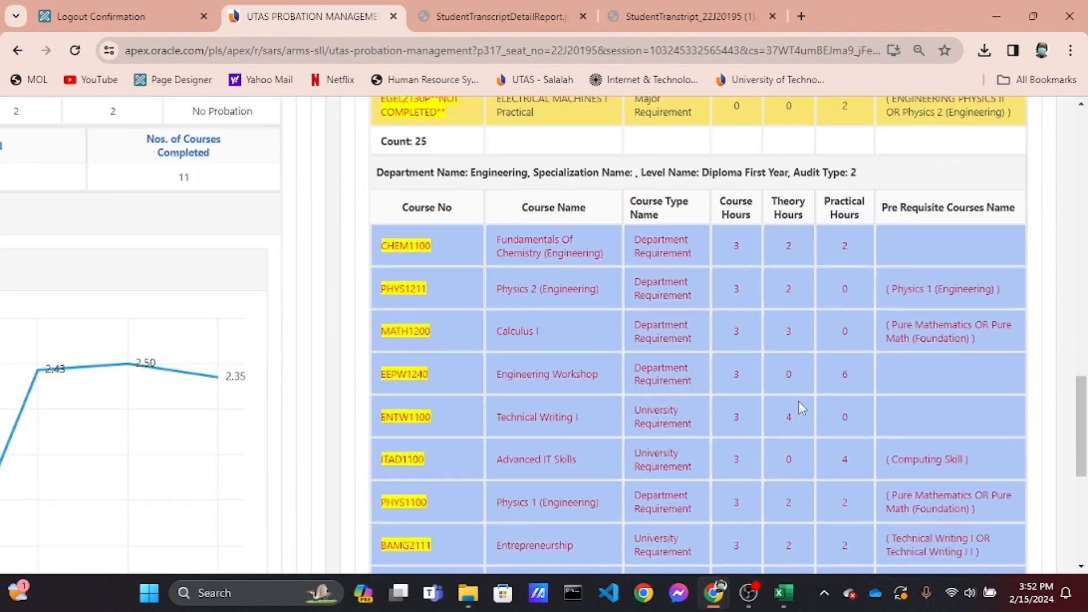
{"action": "scroll", "coordinate": [799, 406], "scroll_direction": "down", "scroll_amount": 1}
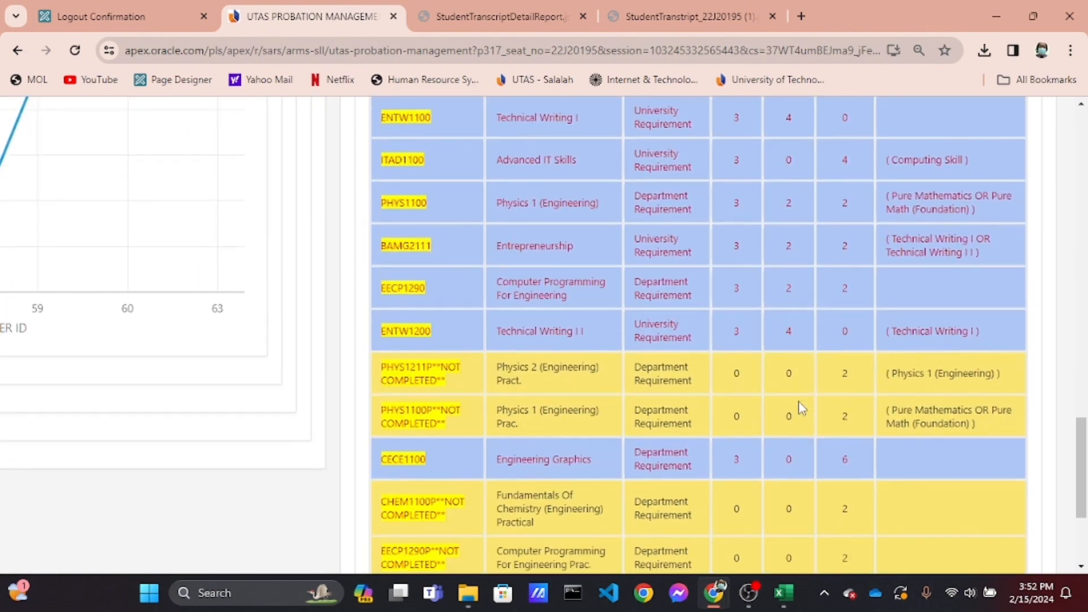
{"action": "scroll", "coordinate": [797, 401], "scroll_direction": "down", "scroll_amount": 15}
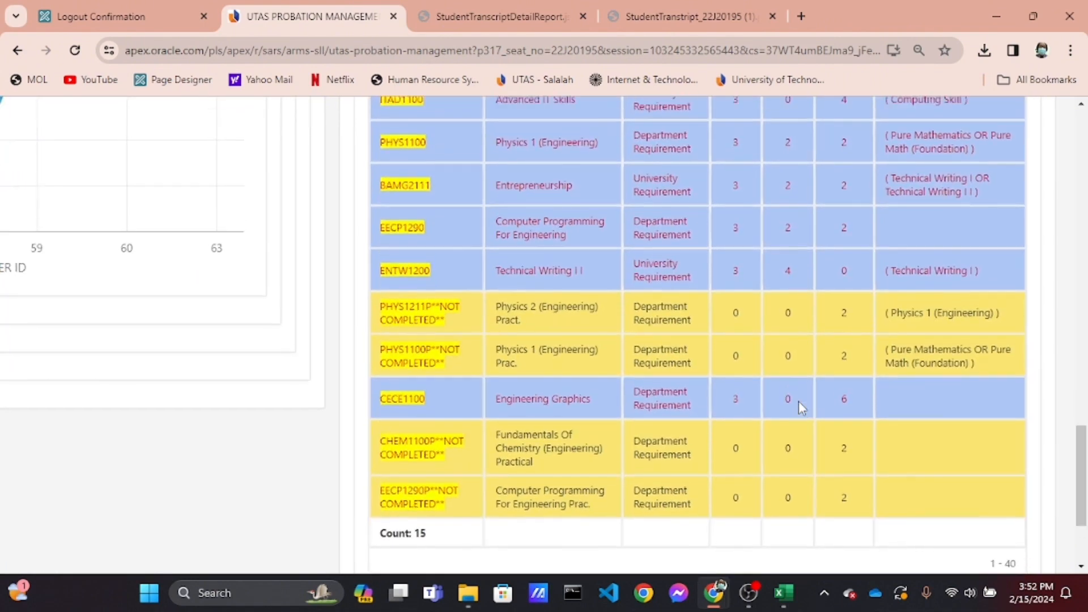
{"action": "scroll", "coordinate": [799, 407], "scroll_direction": "up", "scroll_amount": 15}
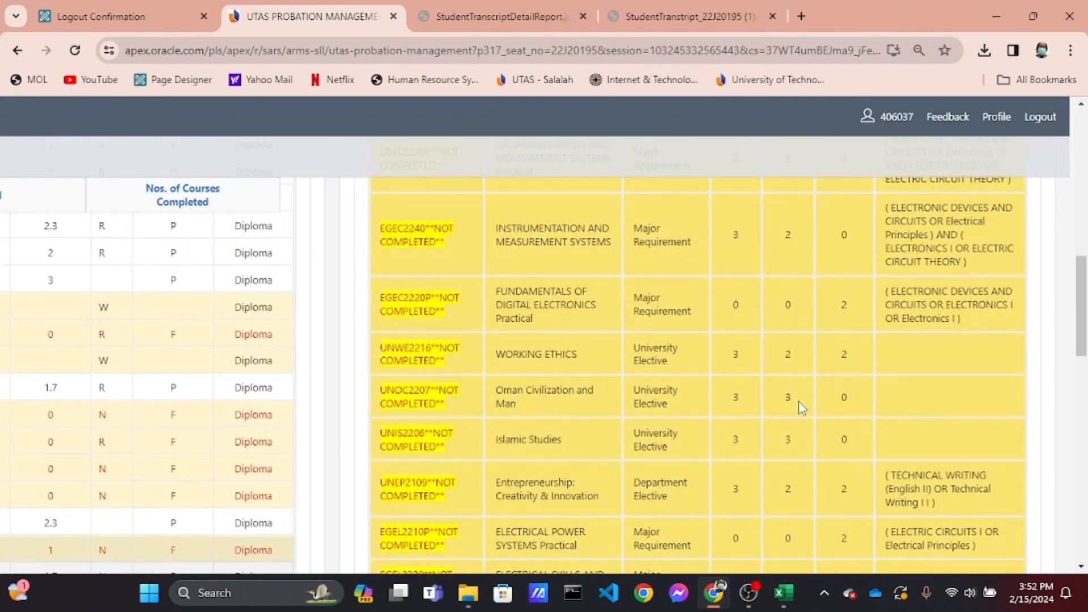
{"action": "scroll", "coordinate": [799, 407], "scroll_direction": "up", "scroll_amount": 15}
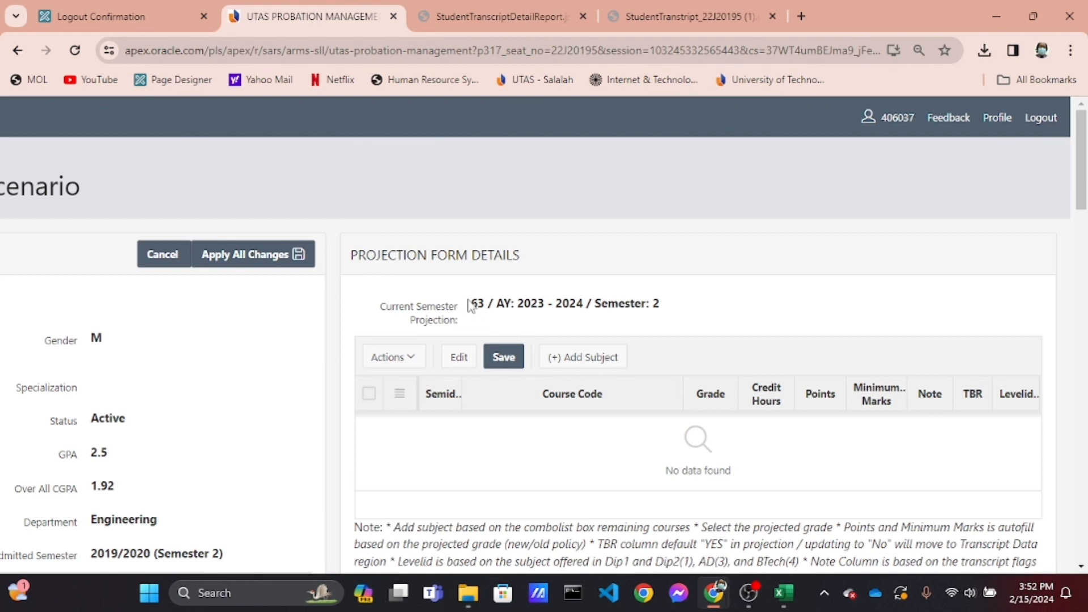
{"action": "left_click_drag", "start_coordinate": [469, 306], "coordinate": [681, 298]}
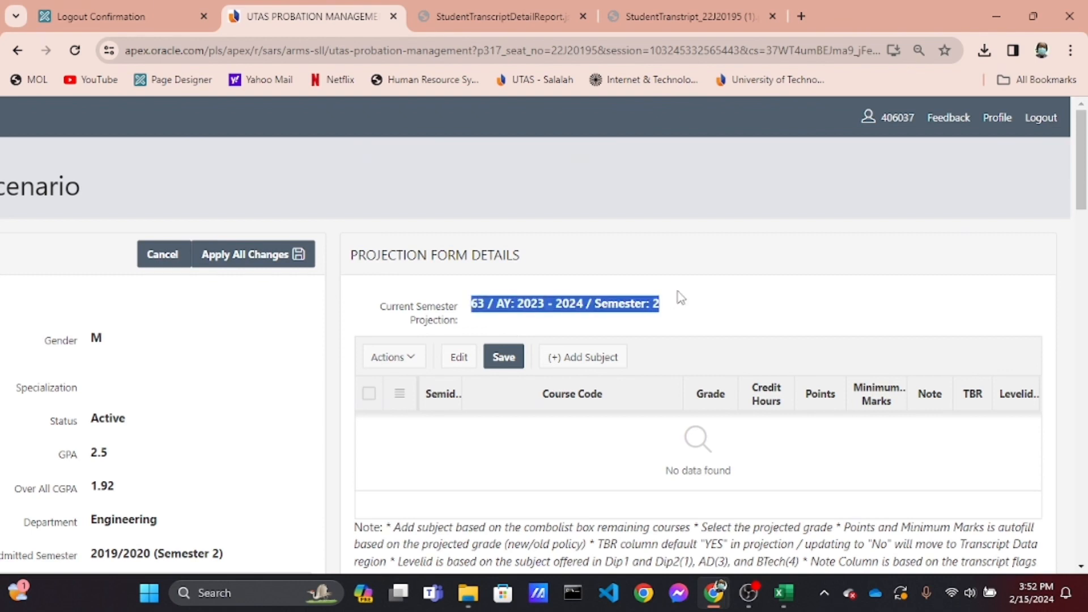
{"action": "left_click", "coordinate": [661, 319]}
Add a subject row to the projection form and browse the course code list of remaining courses for it
{"action": "left_click", "coordinate": [577, 363]}
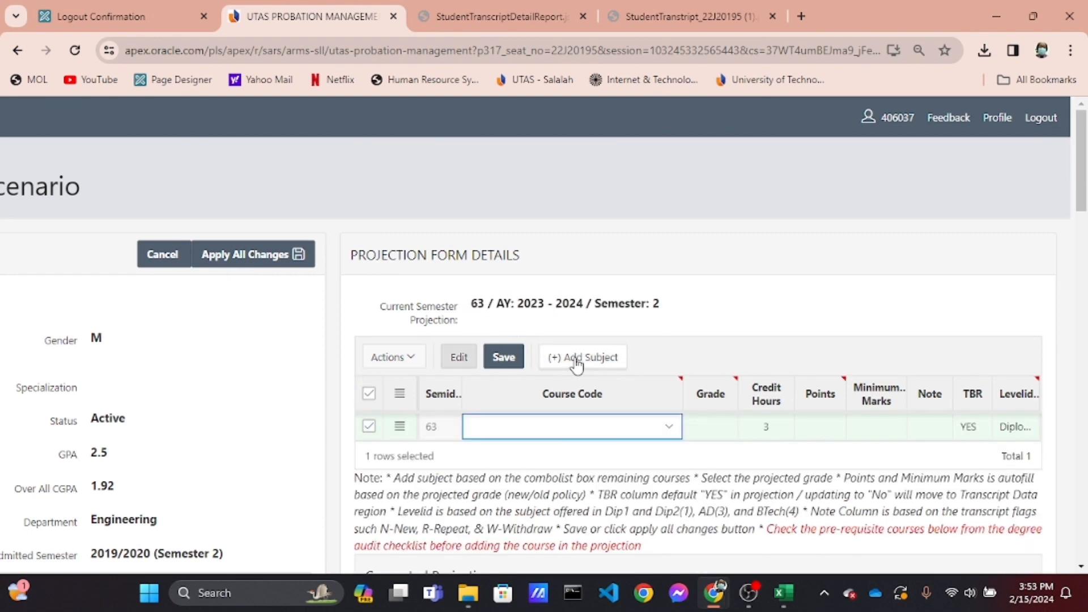
{"action": "left_click", "coordinate": [663, 435]}
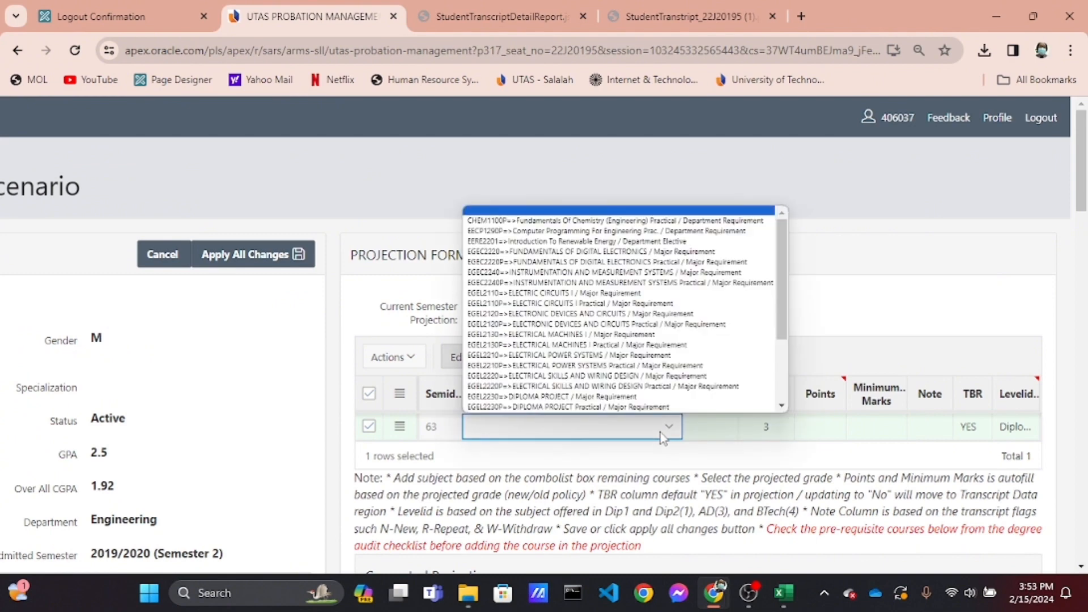
{"action": "scroll", "coordinate": [662, 385], "scroll_direction": "down", "scroll_amount": 3}
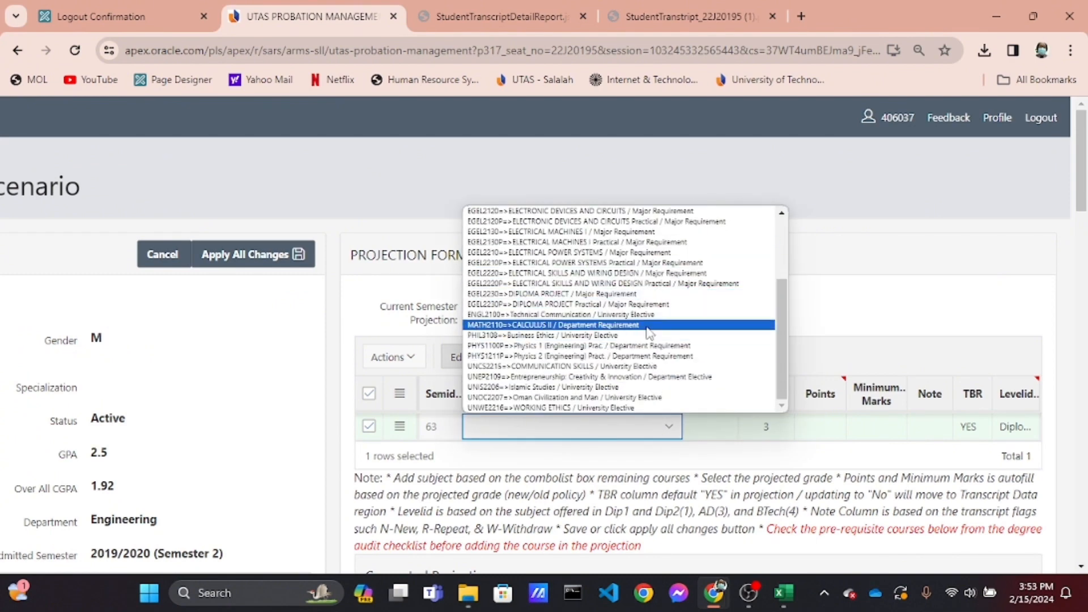
{"action": "scroll", "coordinate": [649, 333], "scroll_direction": "up", "scroll_amount": 3}
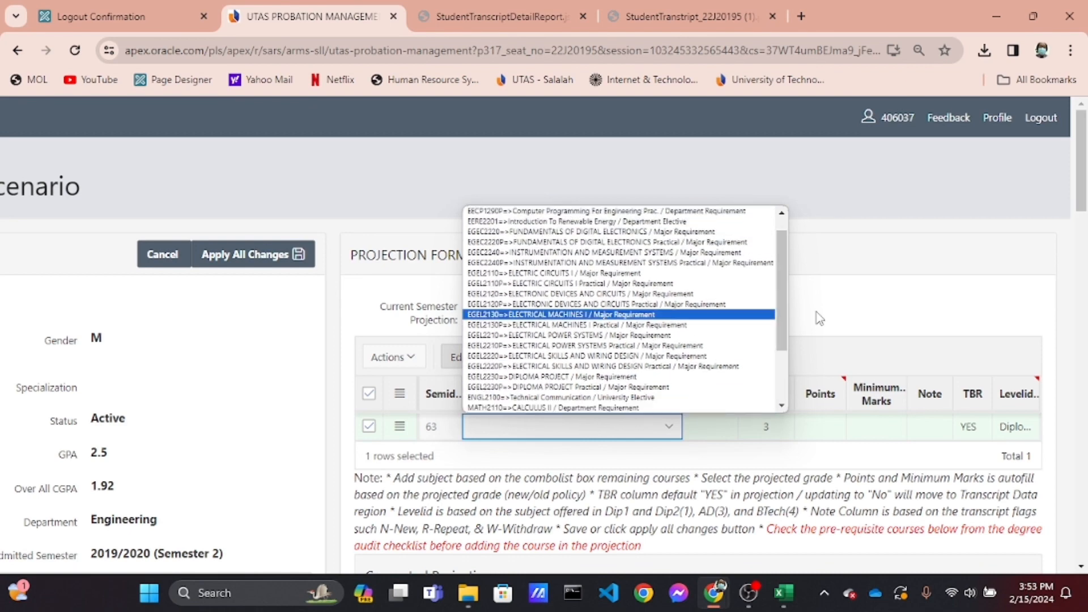
{"action": "left_click", "coordinate": [817, 312]}
{"action": "scroll", "coordinate": [636, 388], "scroll_direction": "up", "scroll_amount": 3}
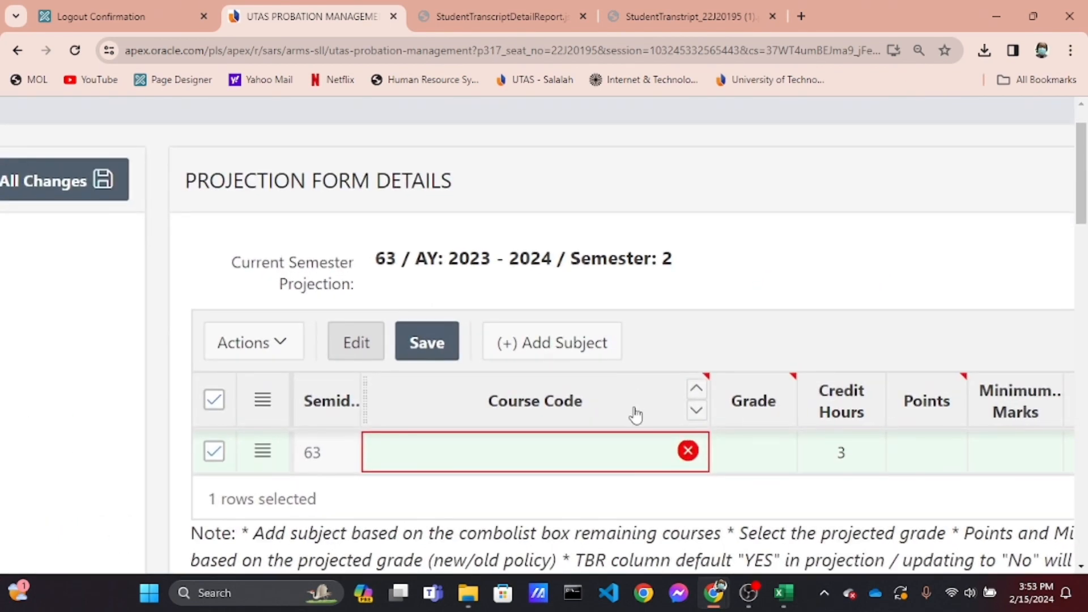
{"action": "scroll", "coordinate": [636, 415], "scroll_direction": "down", "scroll_amount": 1}
{"action": "left_click", "coordinate": [652, 409]}
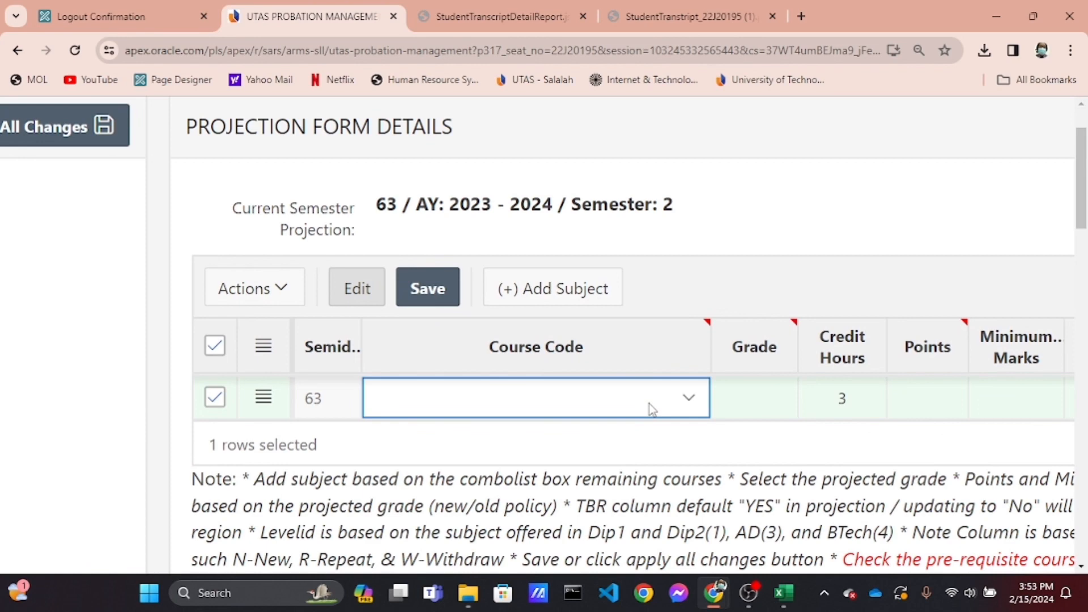
{"action": "scroll", "coordinate": [662, 457], "scroll_direction": "right", "scroll_amount": 5}
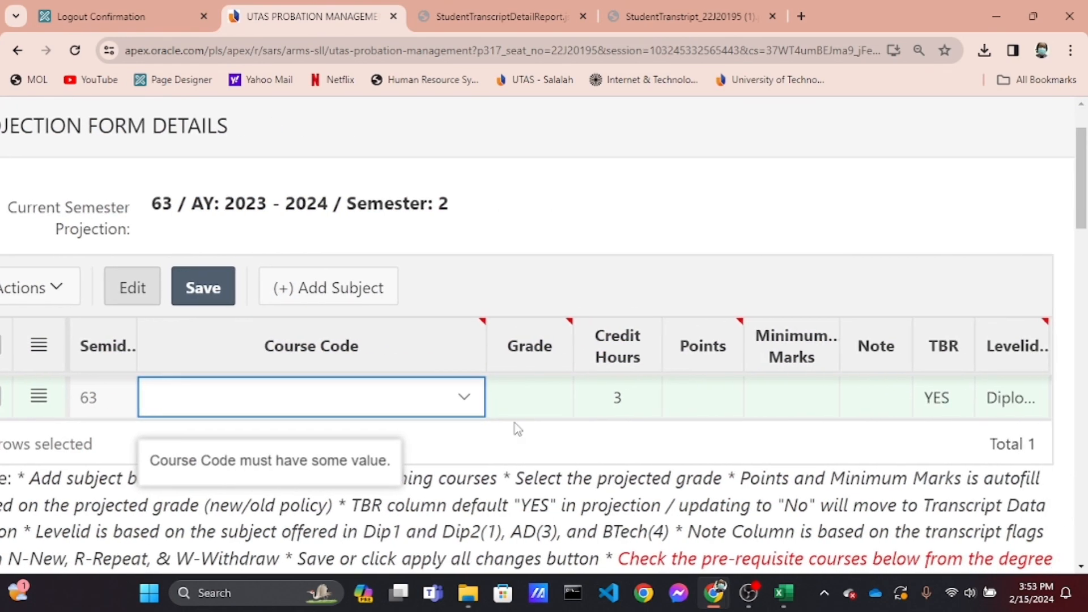
{"action": "left_click", "coordinate": [474, 400]}
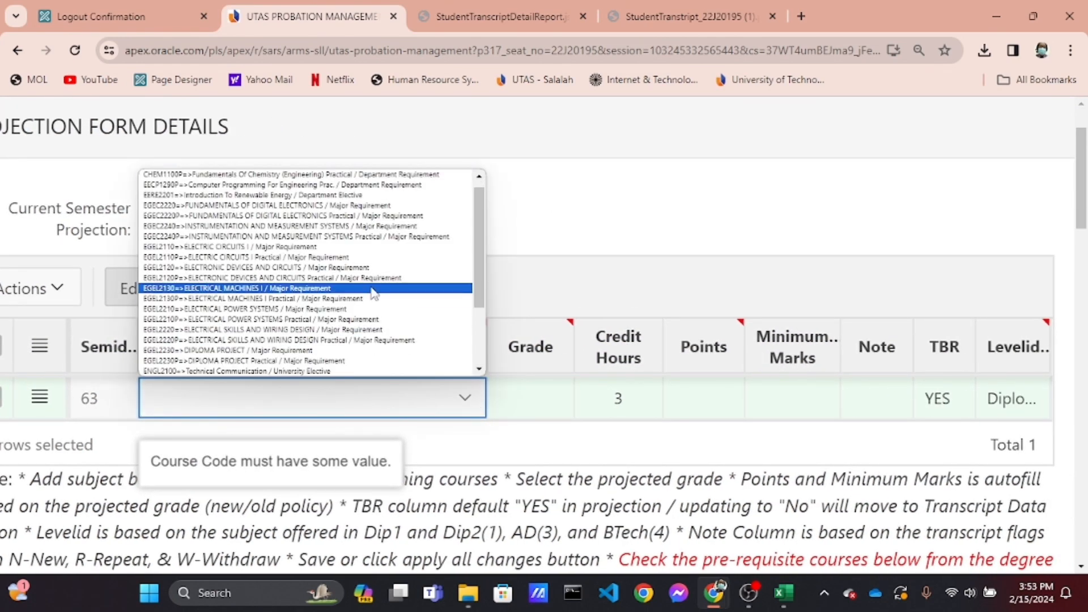
{"action": "scroll", "coordinate": [372, 292], "scroll_direction": "up", "scroll_amount": 1}
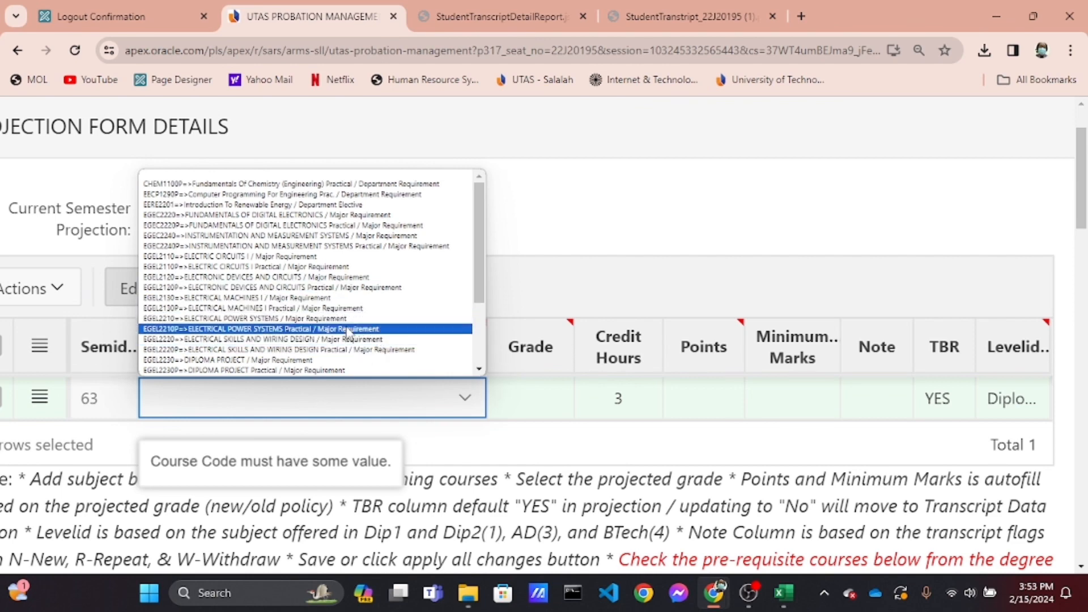
{"action": "scroll", "coordinate": [347, 336], "scroll_direction": "down", "scroll_amount": 3}
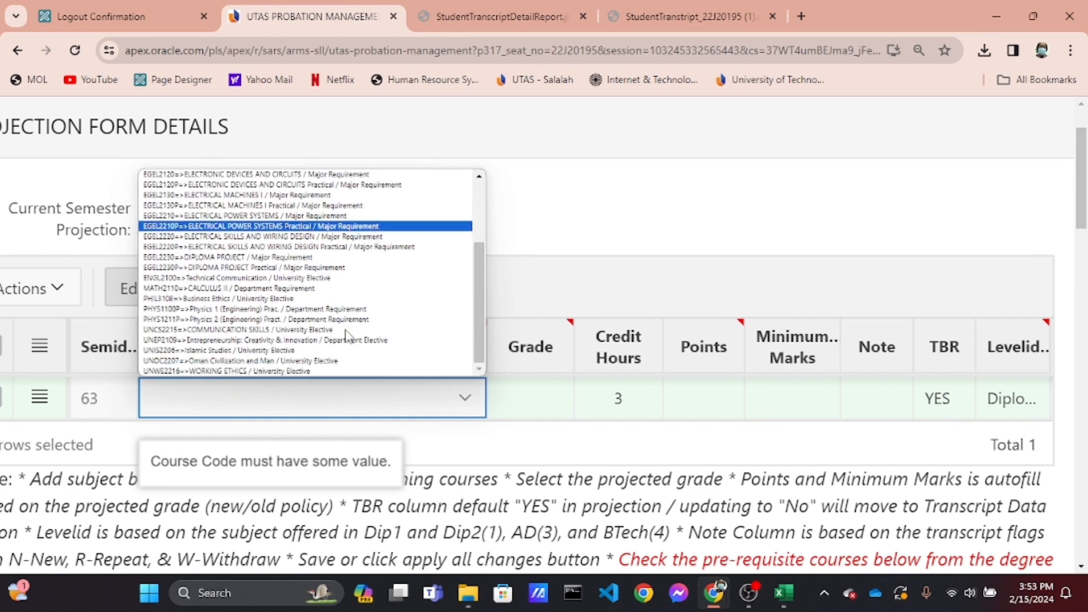
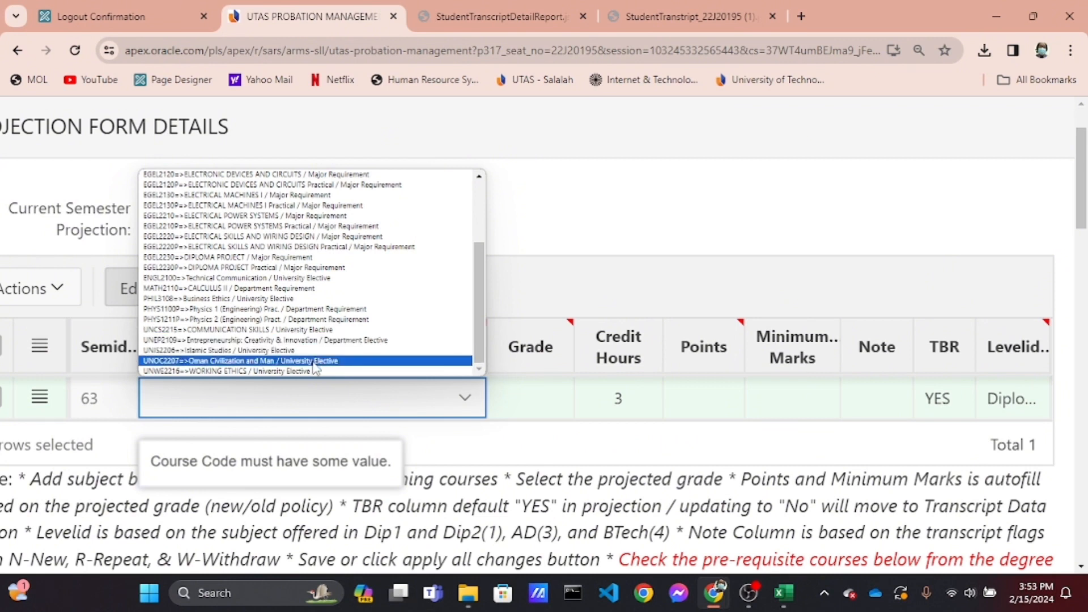
Set the first projection row's course to UNOC2207 Oman Civilization and Man, and add a second row with ENGL2100 Technical Communication
{"action": "left_click", "coordinate": [283, 361]}
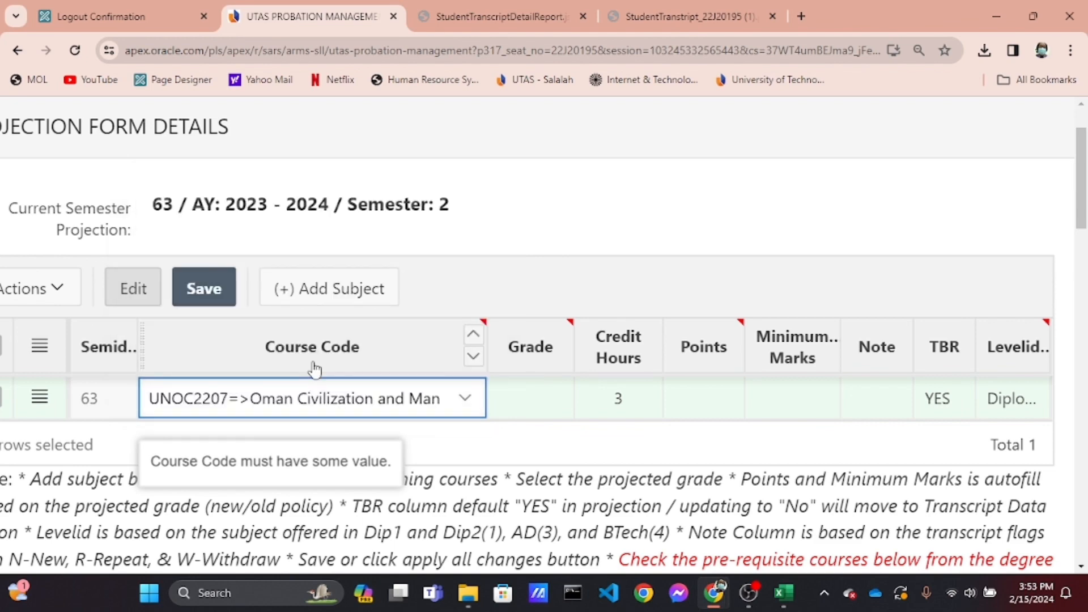
{"action": "left_click", "coordinate": [369, 289]}
{"action": "scroll", "coordinate": [396, 377], "scroll_direction": "down", "scroll_amount": 1}
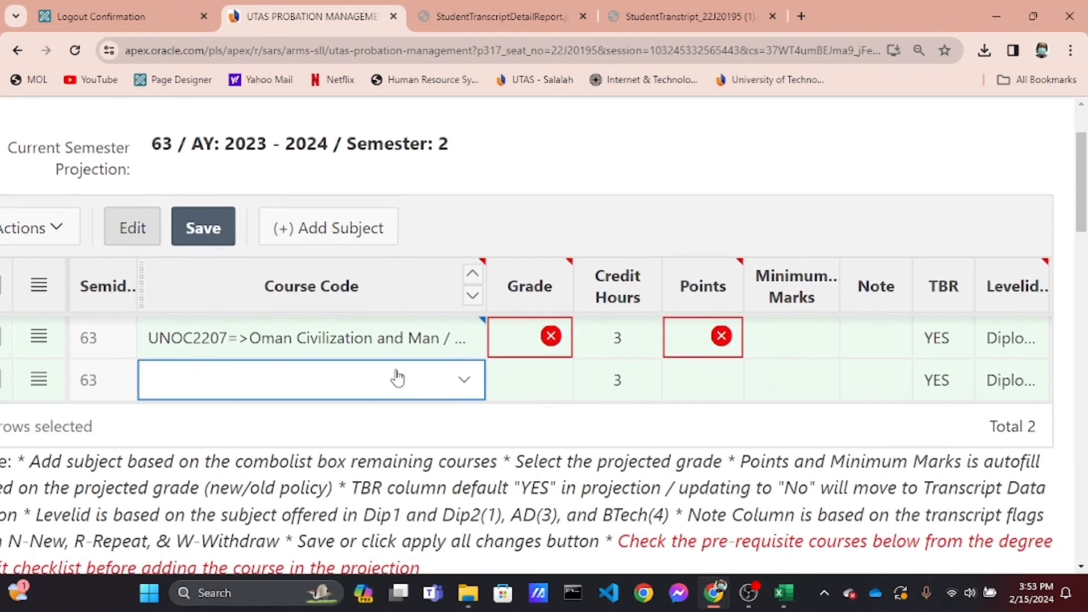
{"action": "left_click", "coordinate": [465, 360]}
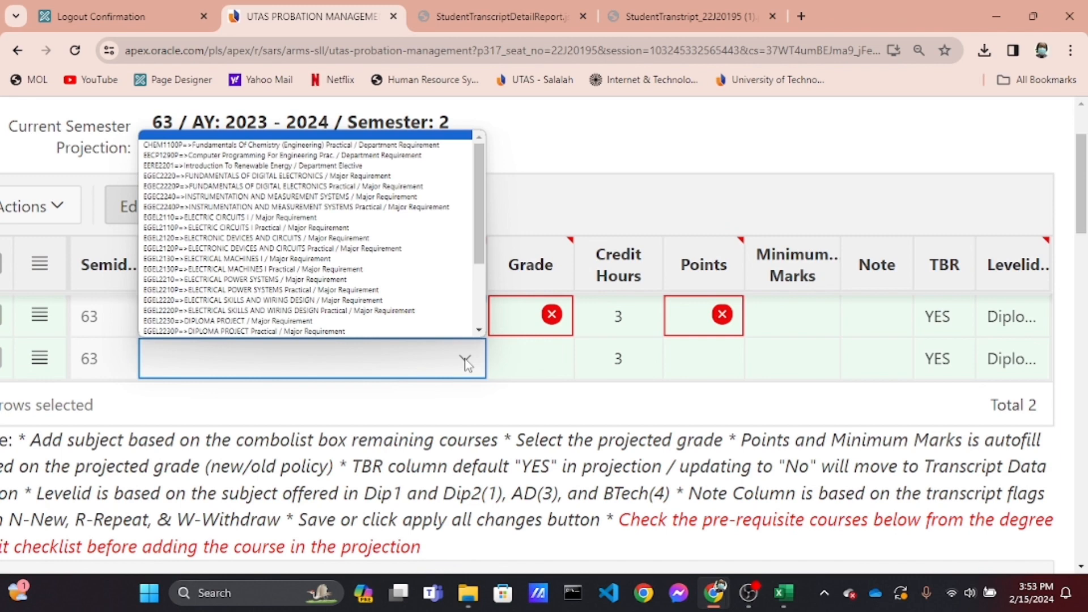
{"action": "scroll", "coordinate": [403, 289], "scroll_direction": "down", "scroll_amount": 1}
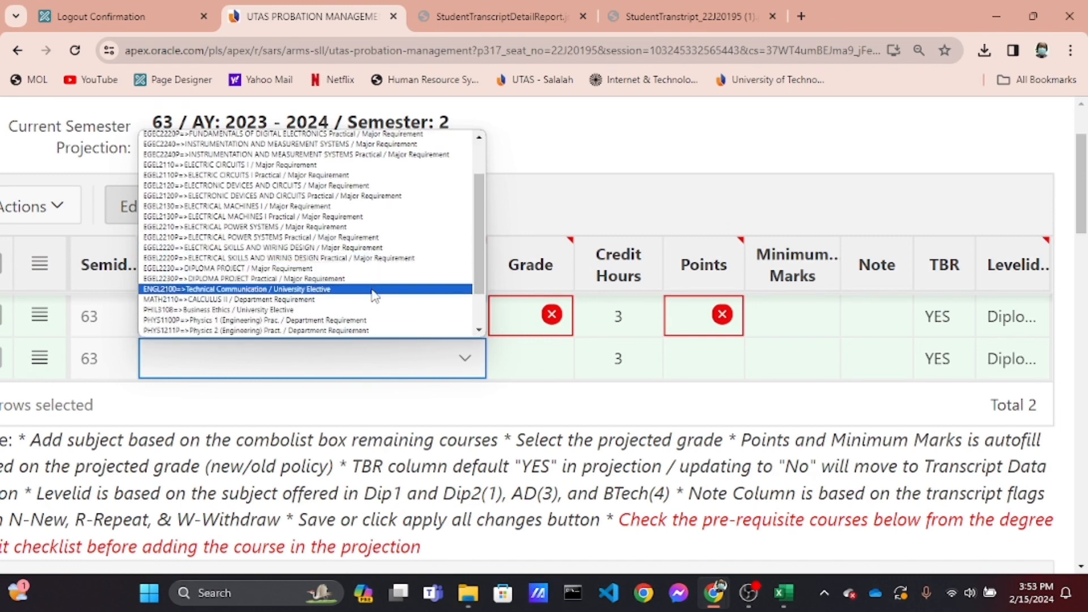
{"action": "left_click", "coordinate": [374, 290]}
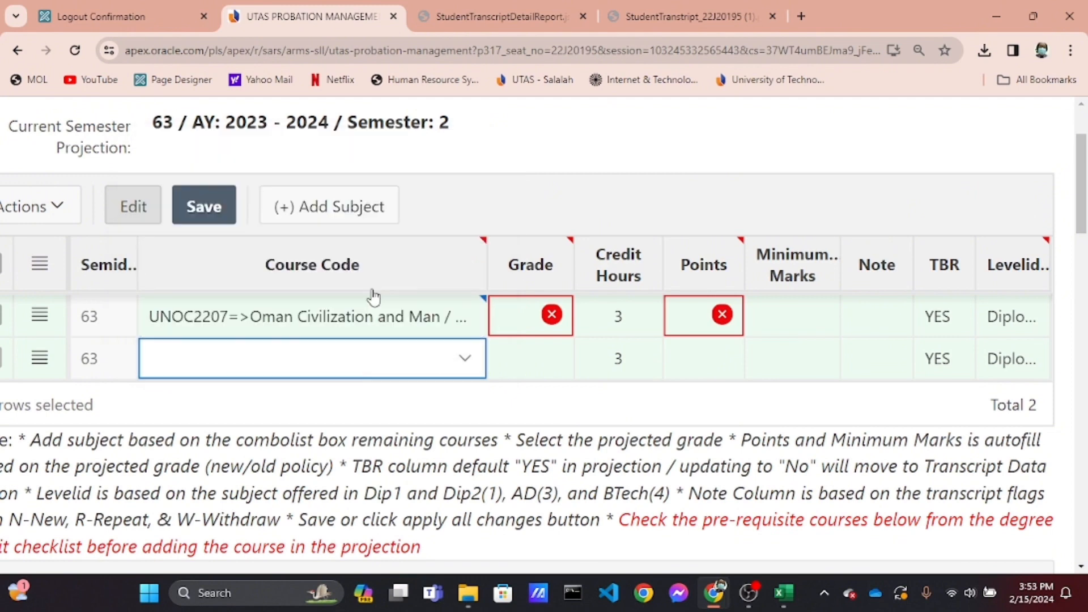
Add a third subject row to the projection with course EGEL2110 ELECTRIC CIRCUITS I
{"action": "scroll", "coordinate": [473, 429], "scroll_direction": "down", "scroll_amount": 1}
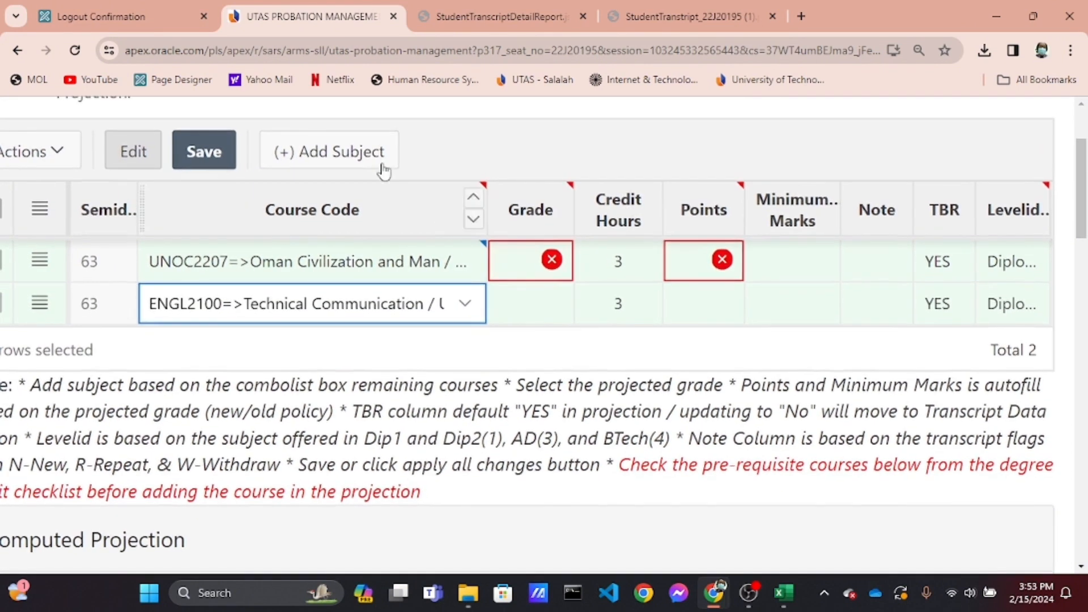
{"action": "left_click", "coordinate": [364, 144]}
{"action": "left_click", "coordinate": [453, 347]}
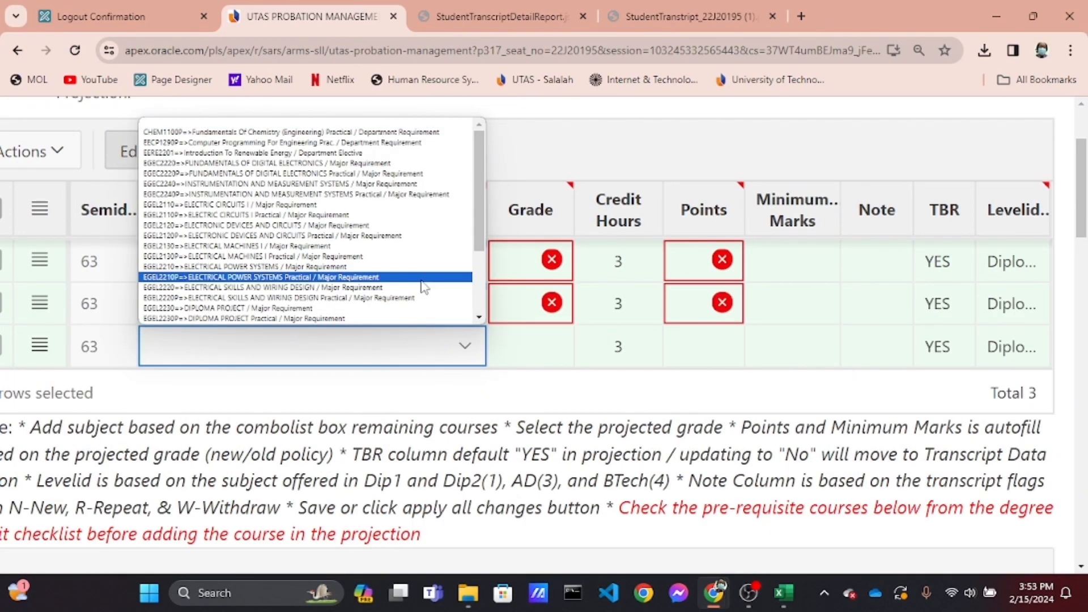
{"action": "scroll", "coordinate": [422, 288], "scroll_direction": "down", "scroll_amount": 4}
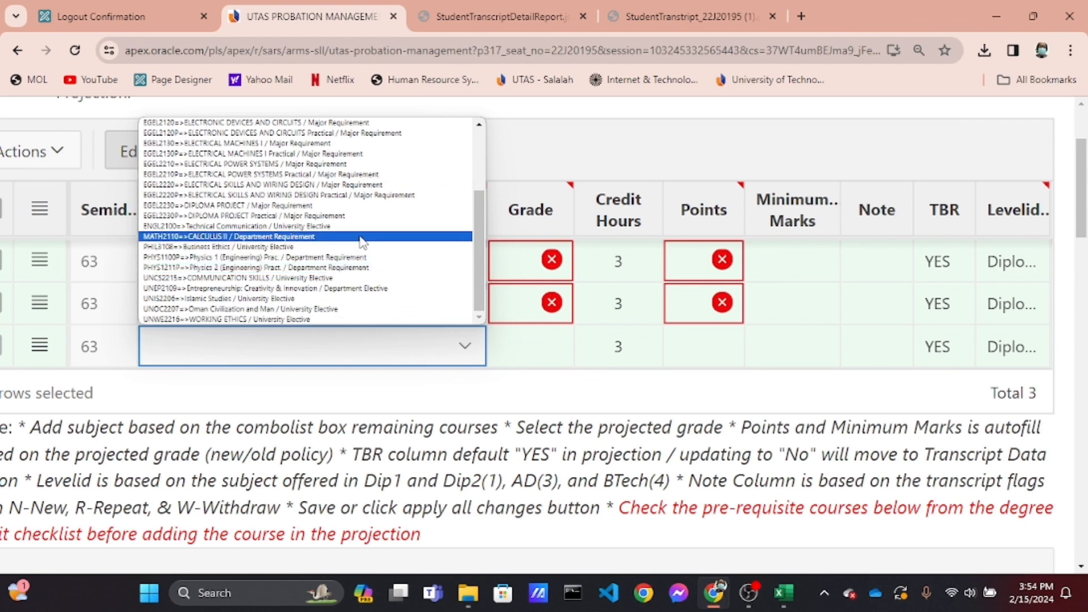
{"action": "scroll", "coordinate": [362, 241], "scroll_direction": "up", "scroll_amount": 1}
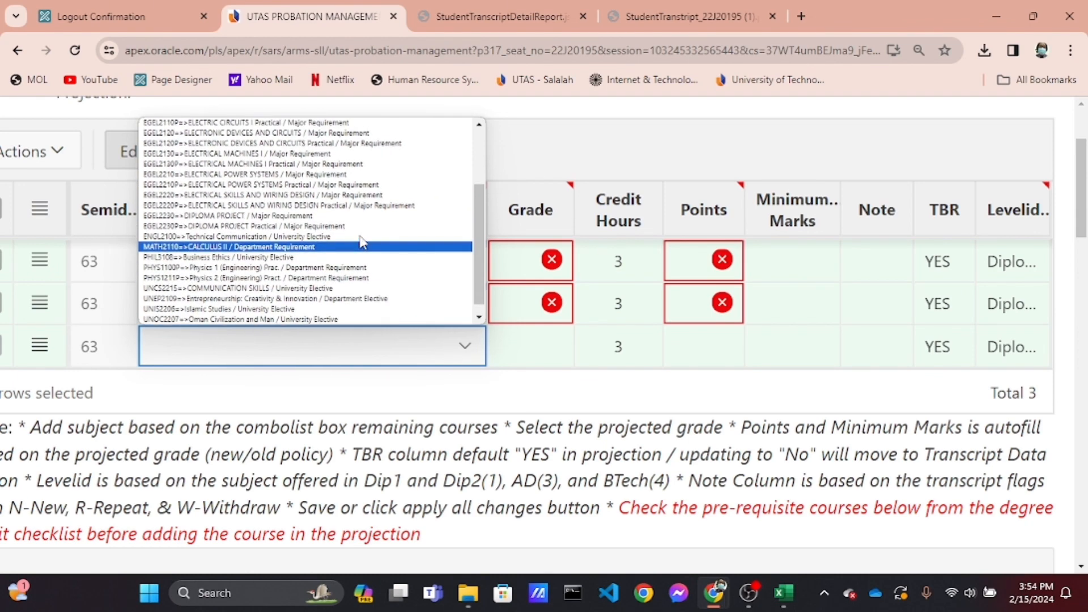
{"action": "scroll", "coordinate": [361, 241], "scroll_direction": "up", "scroll_amount": 3}
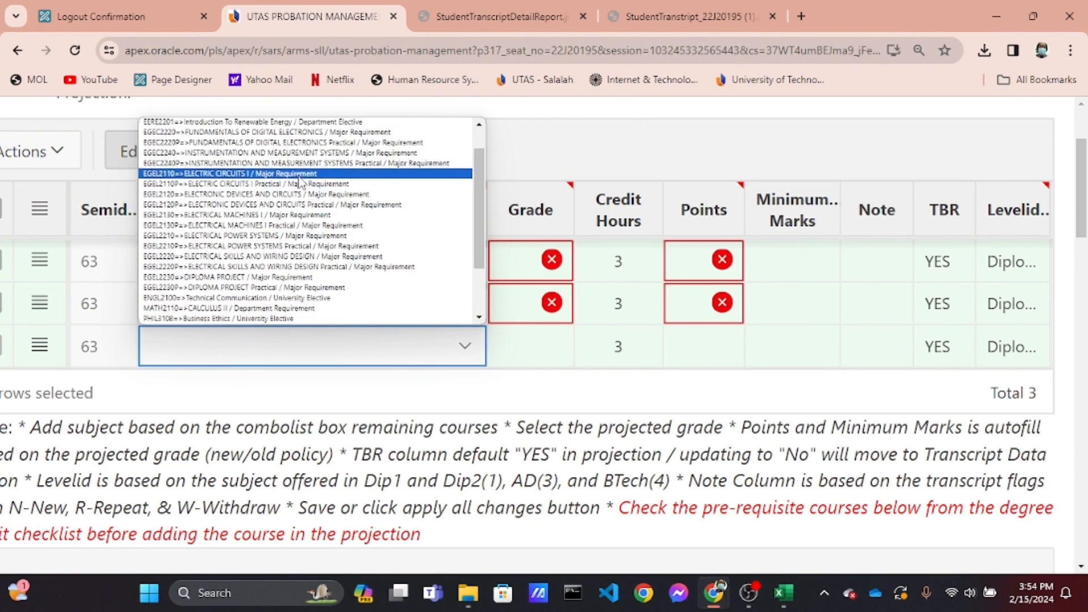
{"action": "left_click", "coordinate": [301, 176]}
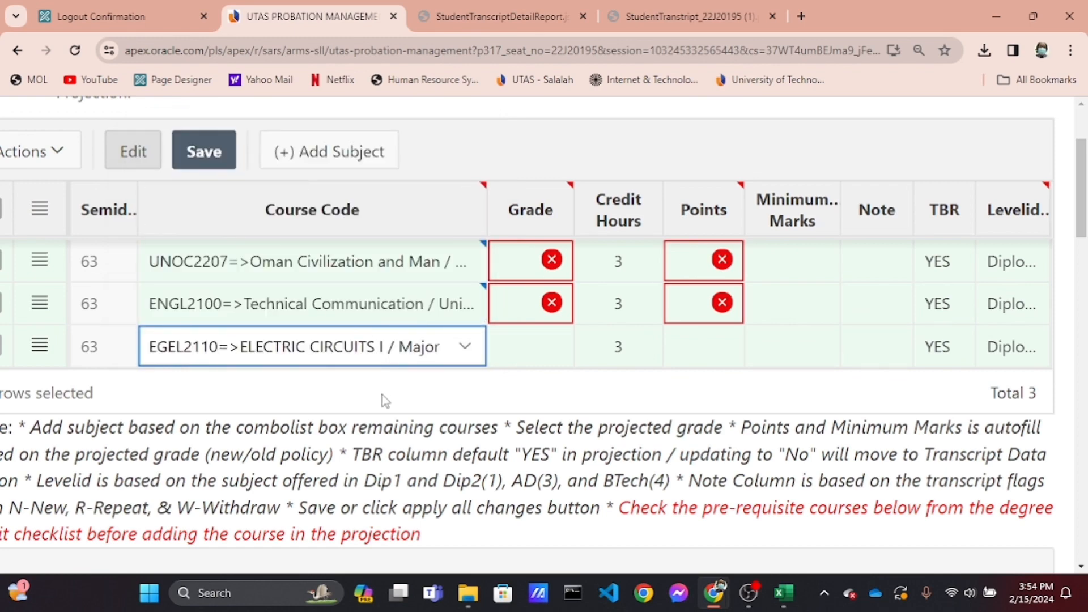
Add a fourth subject row to the projection with course MATH2110 CALCULUS II
{"action": "left_click", "coordinate": [391, 160]}
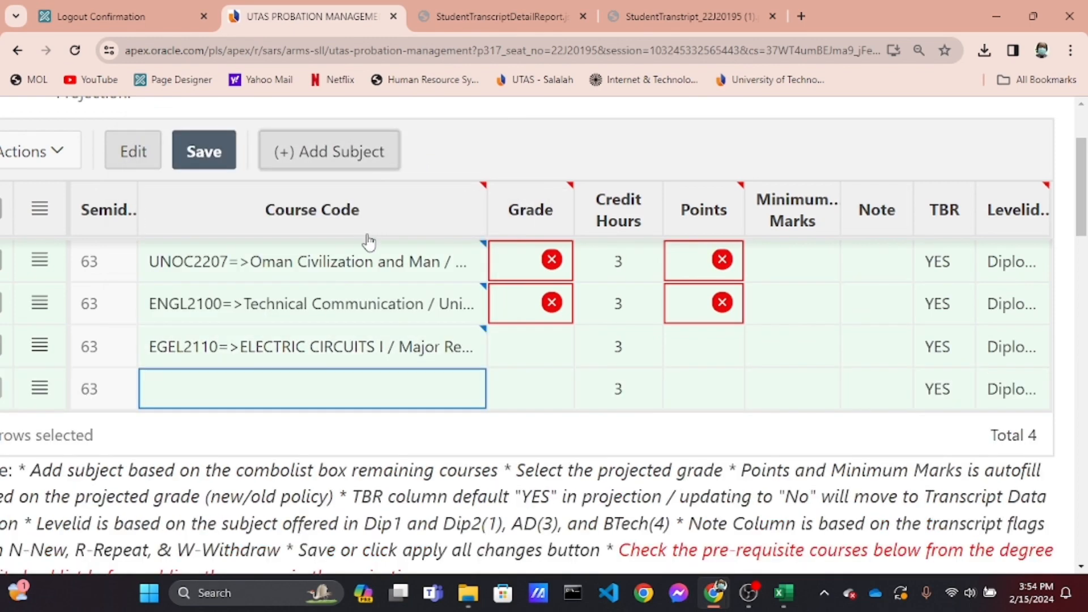
{"action": "left_click", "coordinate": [425, 390]}
{"action": "left_click", "coordinate": [444, 391]}
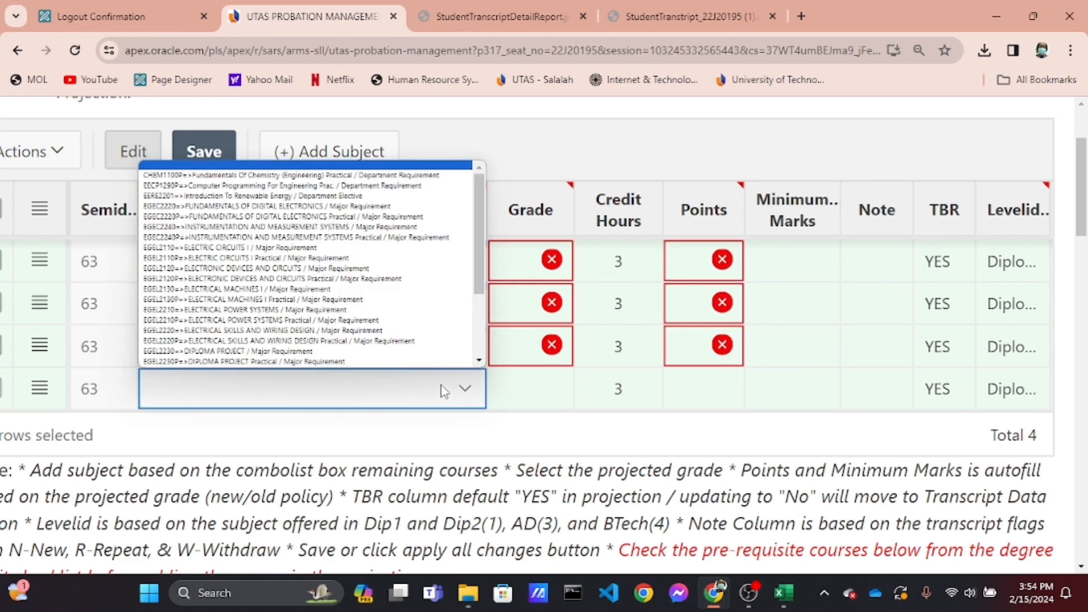
{"action": "scroll", "coordinate": [436, 320], "scroll_direction": "down", "scroll_amount": 1}
{"action": "scroll", "coordinate": [401, 316], "scroll_direction": "down", "scroll_amount": 3}
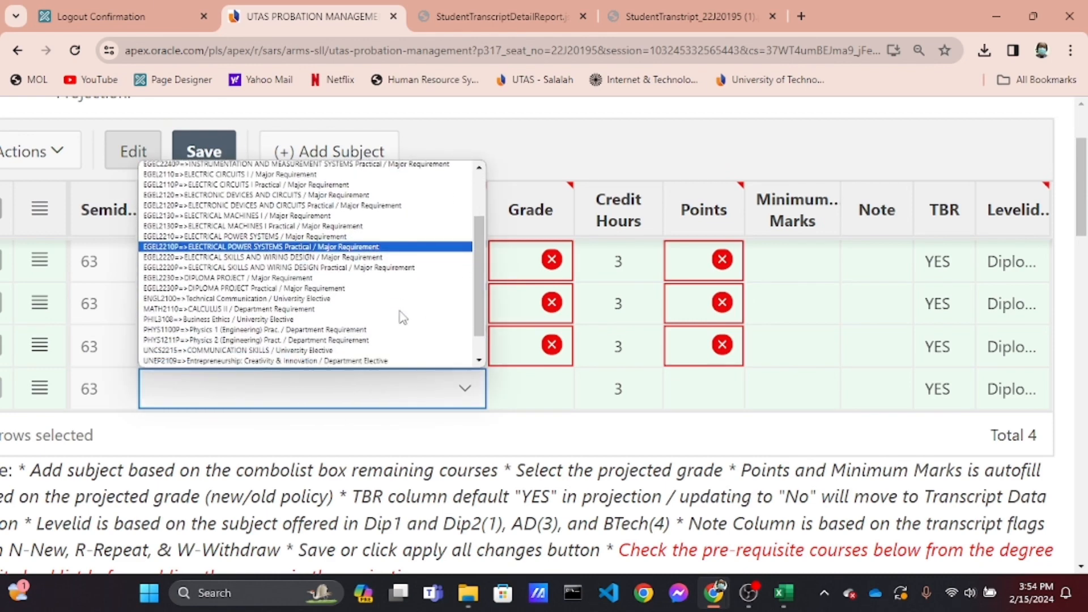
{"action": "left_click", "coordinate": [371, 299]}
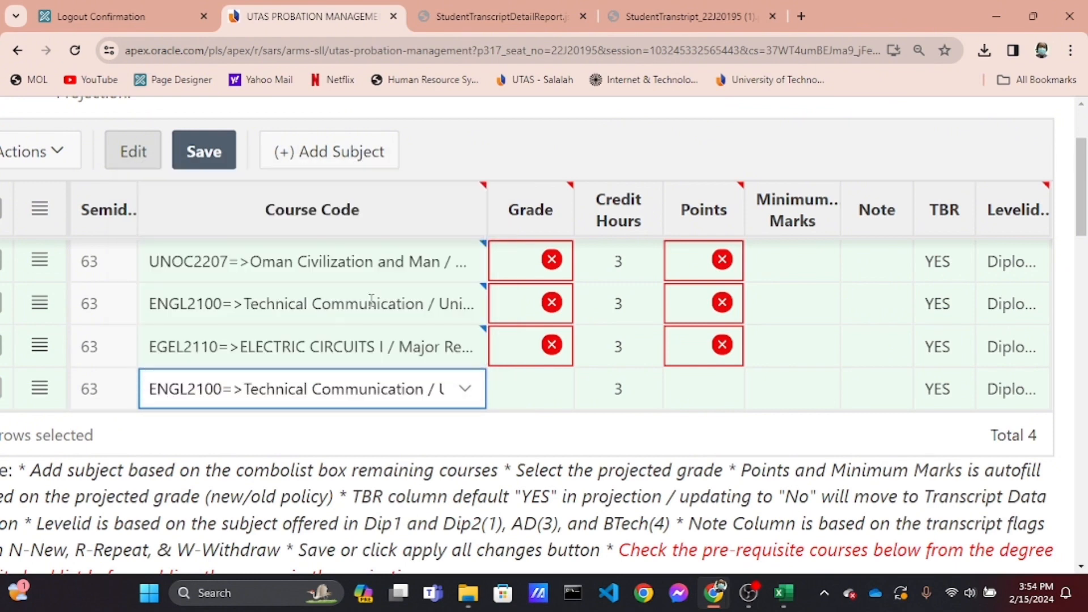
{"action": "left_click", "coordinate": [446, 396]}
{"action": "scroll", "coordinate": [396, 312], "scroll_direction": "down", "scroll_amount": 2}
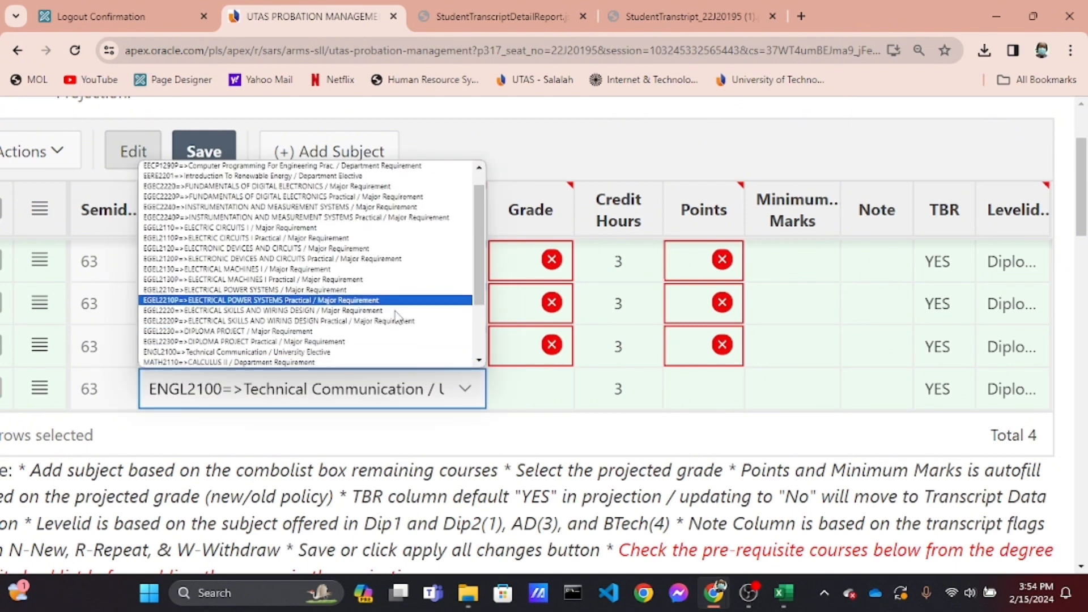
{"action": "scroll", "coordinate": [396, 311], "scroll_direction": "down", "scroll_amount": 1}
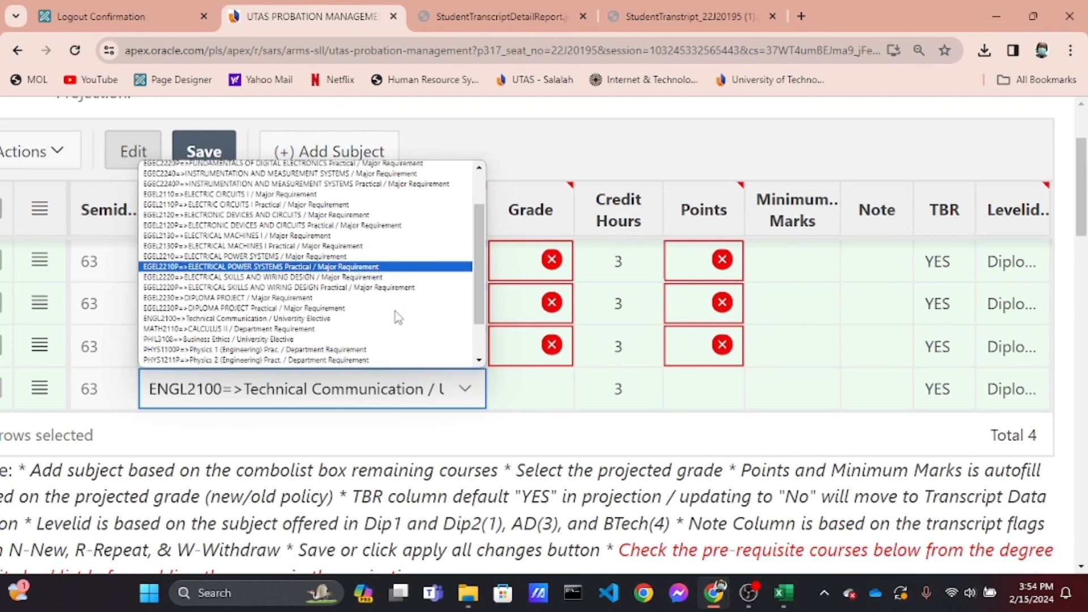
{"action": "left_click", "coordinate": [361, 329]}
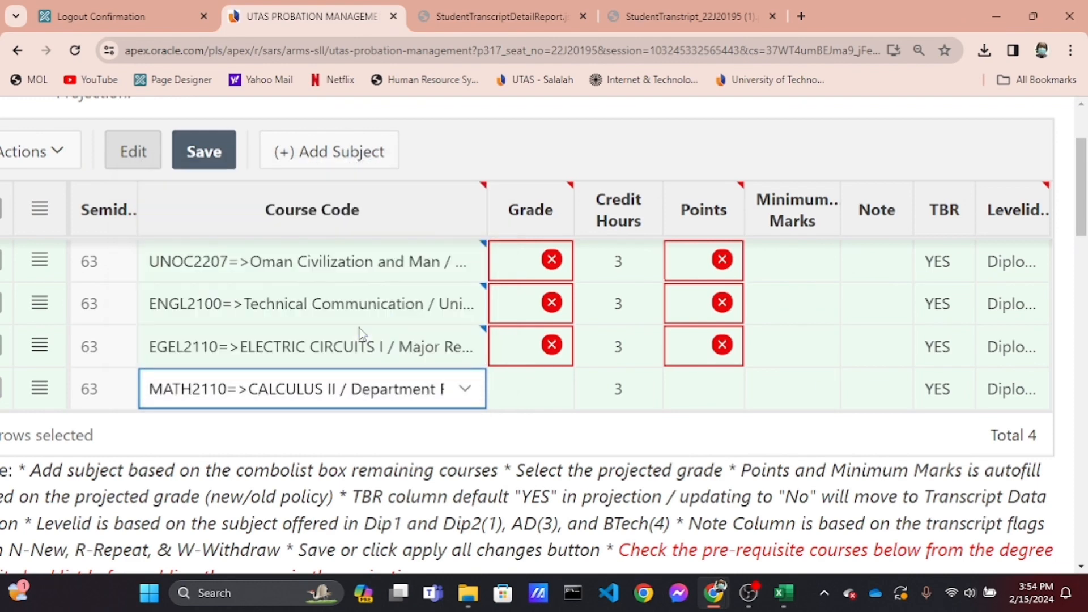
Set the projected grade to C for all four subjects in the semester projection
{"action": "scroll", "coordinate": [431, 302], "scroll_direction": "up", "scroll_amount": 2}
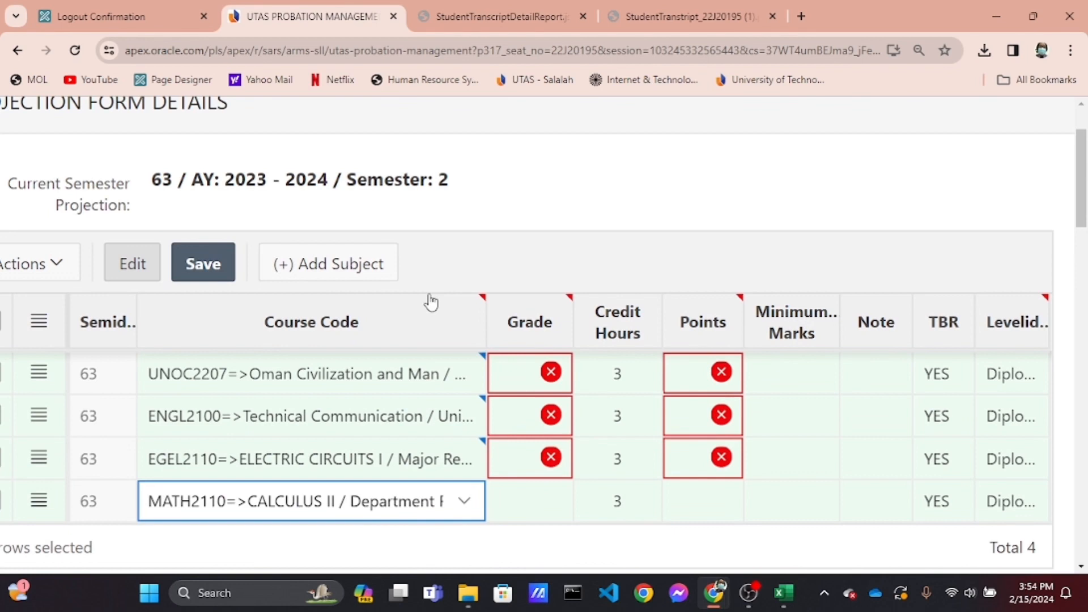
{"action": "left_click", "coordinate": [515, 383]}
{"action": "left_click", "coordinate": [517, 387]}
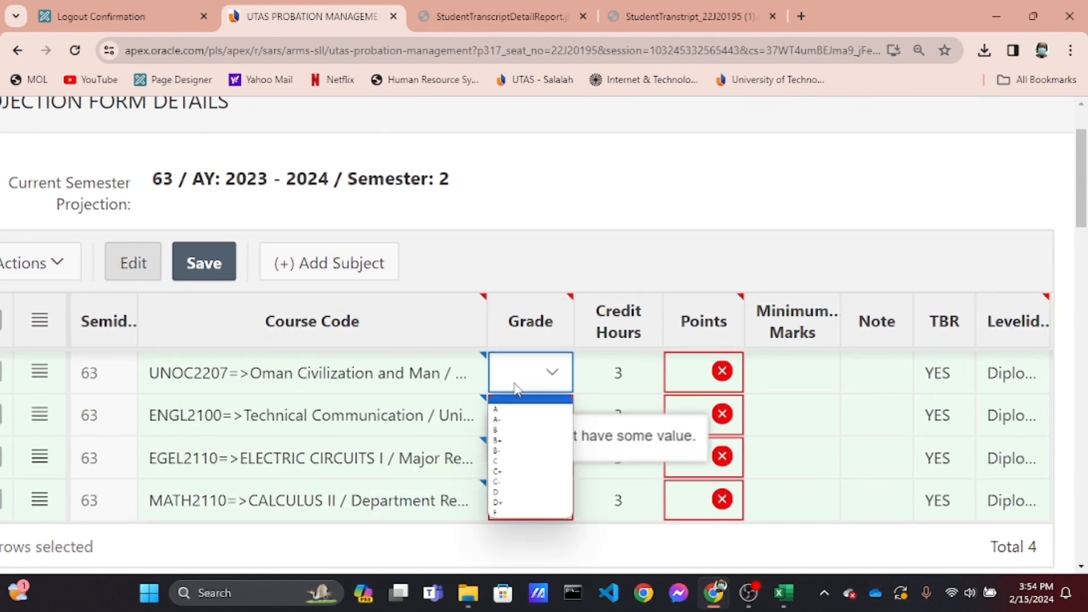
{"action": "left_click", "coordinate": [515, 460]}
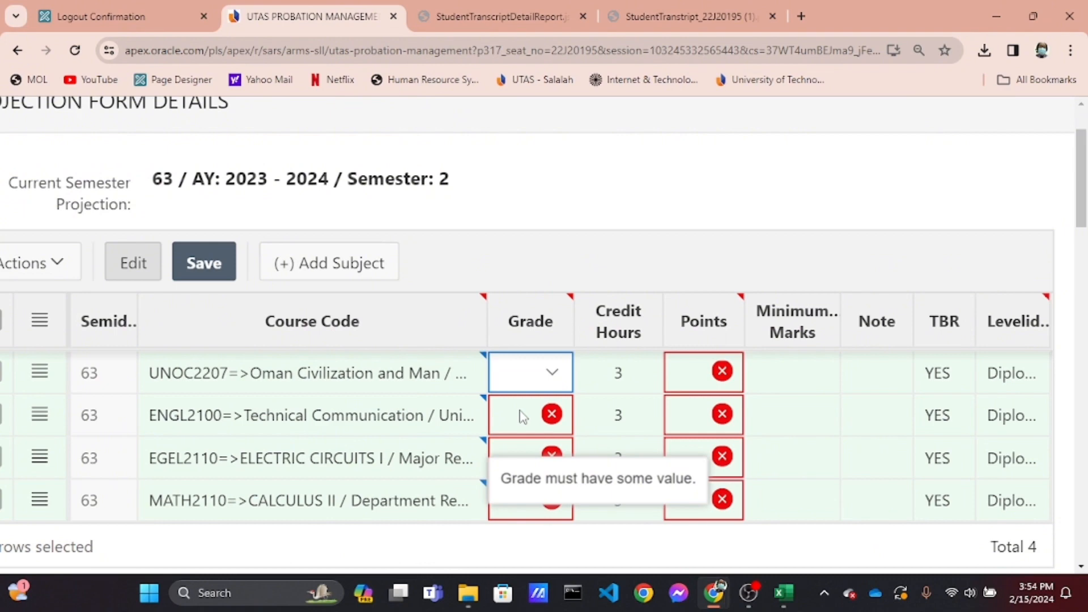
{"action": "scroll", "coordinate": [523, 417], "scroll_direction": "down", "scroll_amount": 2}
{"action": "left_click", "coordinate": [523, 304]}
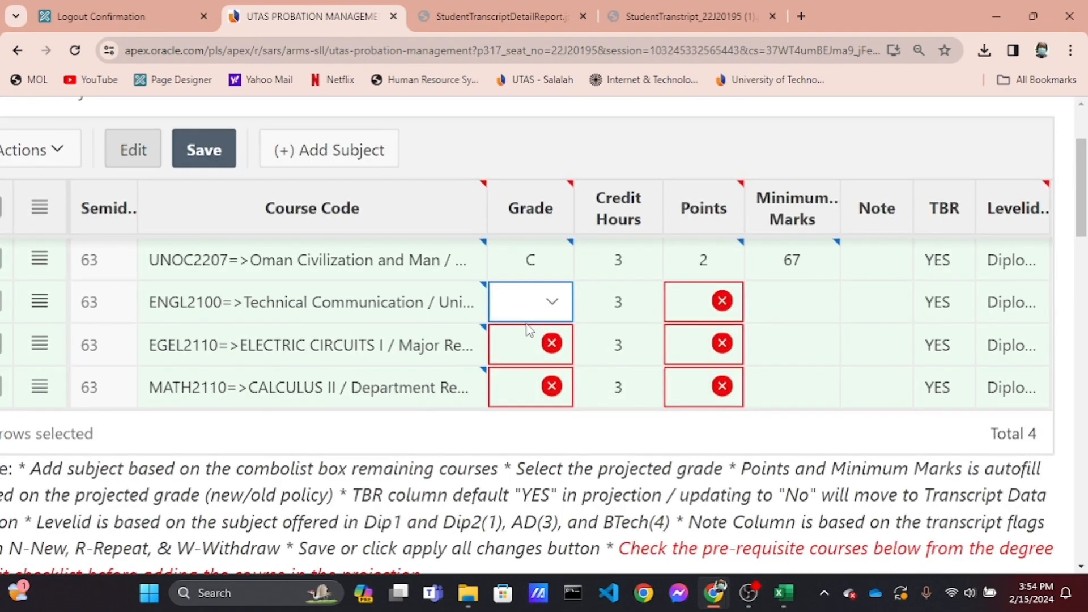
{"action": "left_click", "coordinate": [522, 304]}
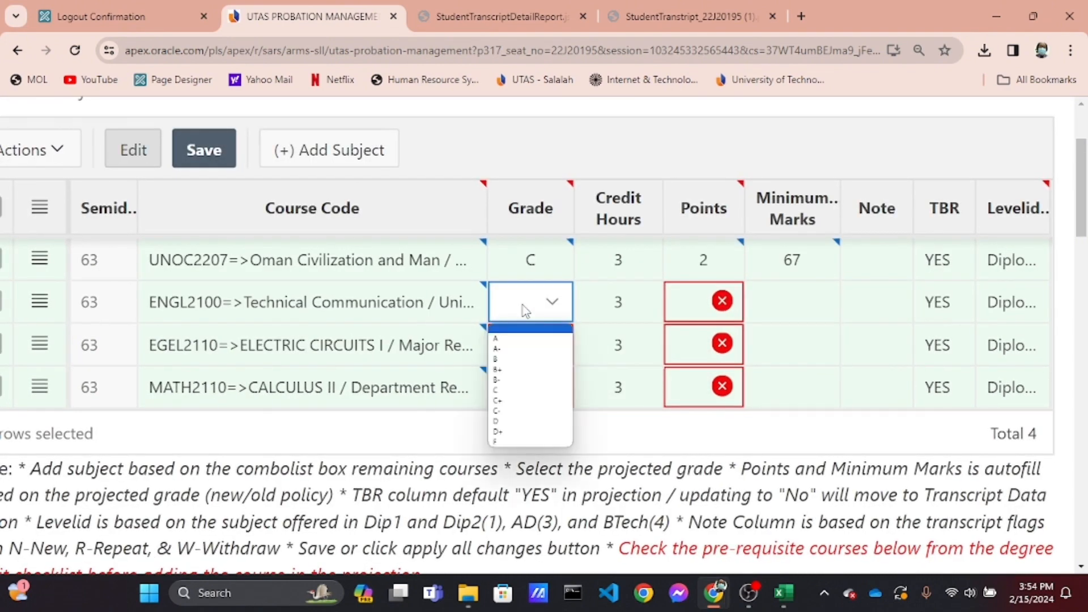
{"action": "left_click", "coordinate": [520, 391]}
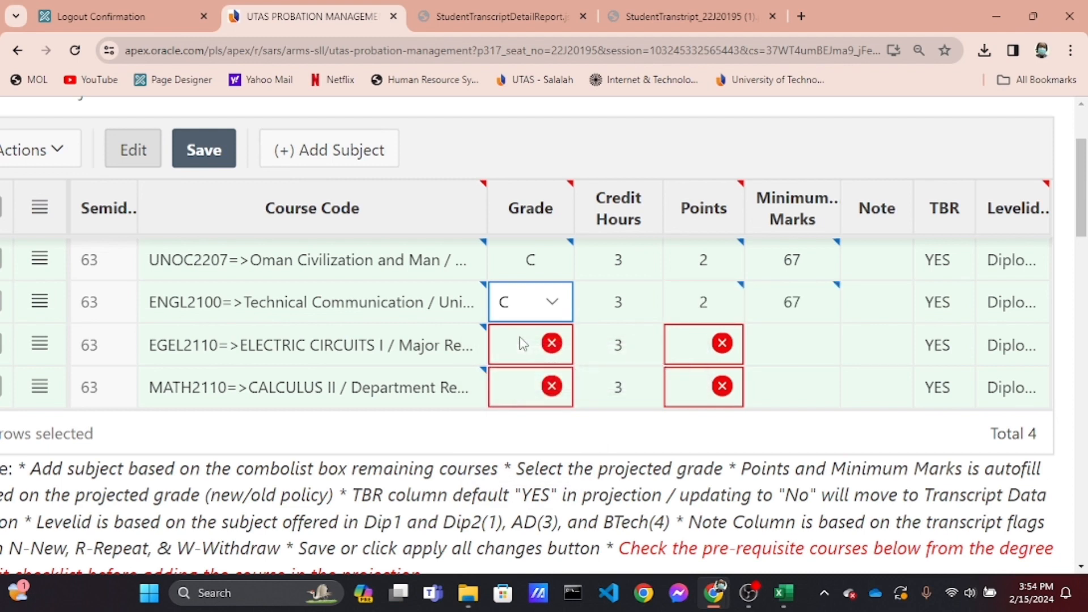
{"action": "left_click", "coordinate": [523, 344]}
{"action": "left_click", "coordinate": [522, 344]}
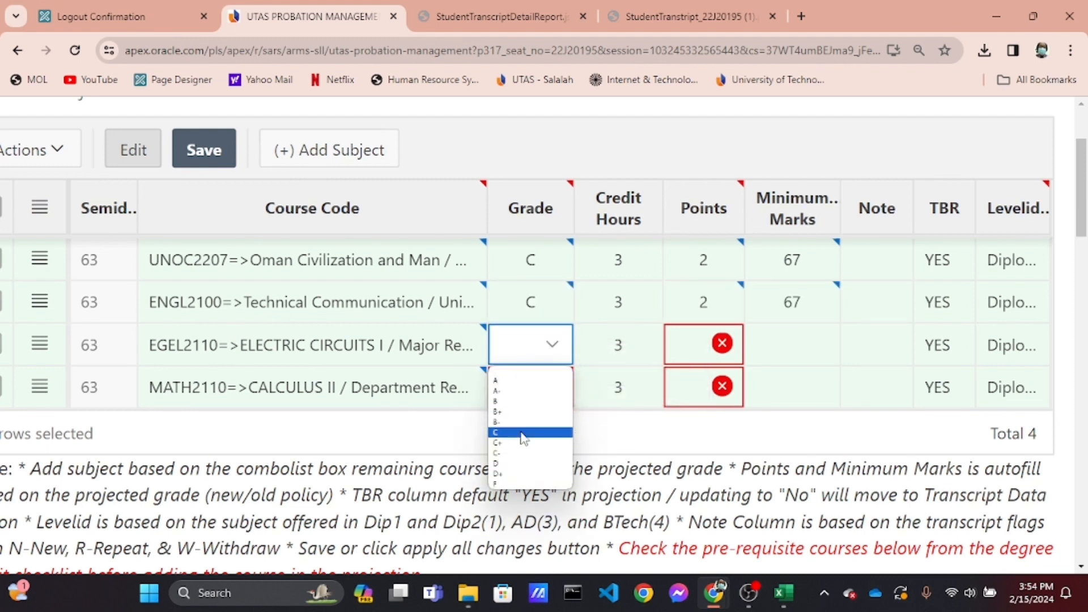
{"action": "left_click", "coordinate": [522, 433]}
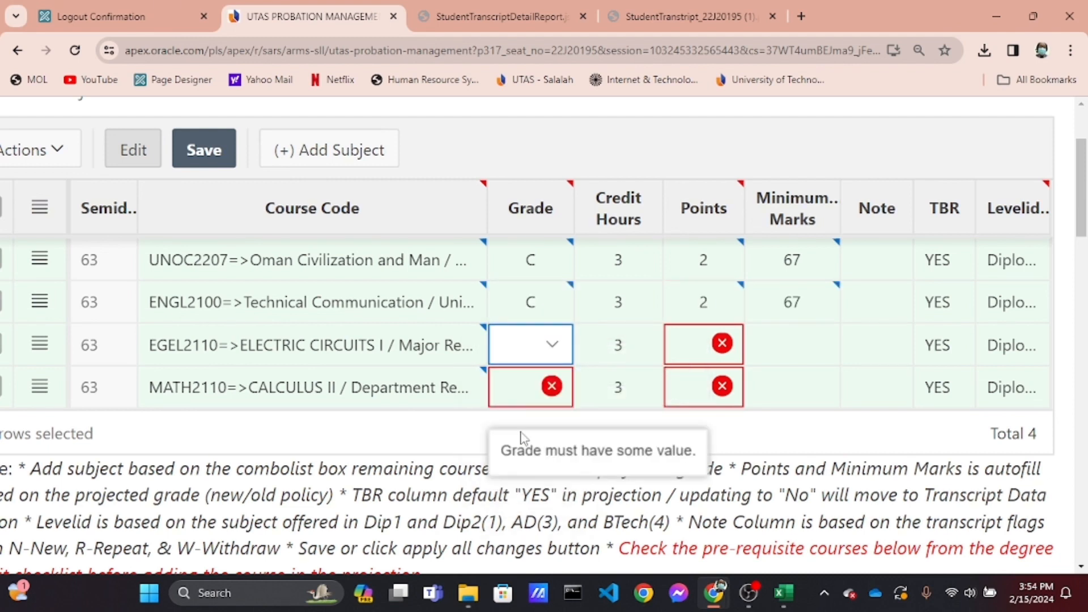
{"action": "left_click", "coordinate": [518, 387]}
{"action": "left_click", "coordinate": [519, 386]}
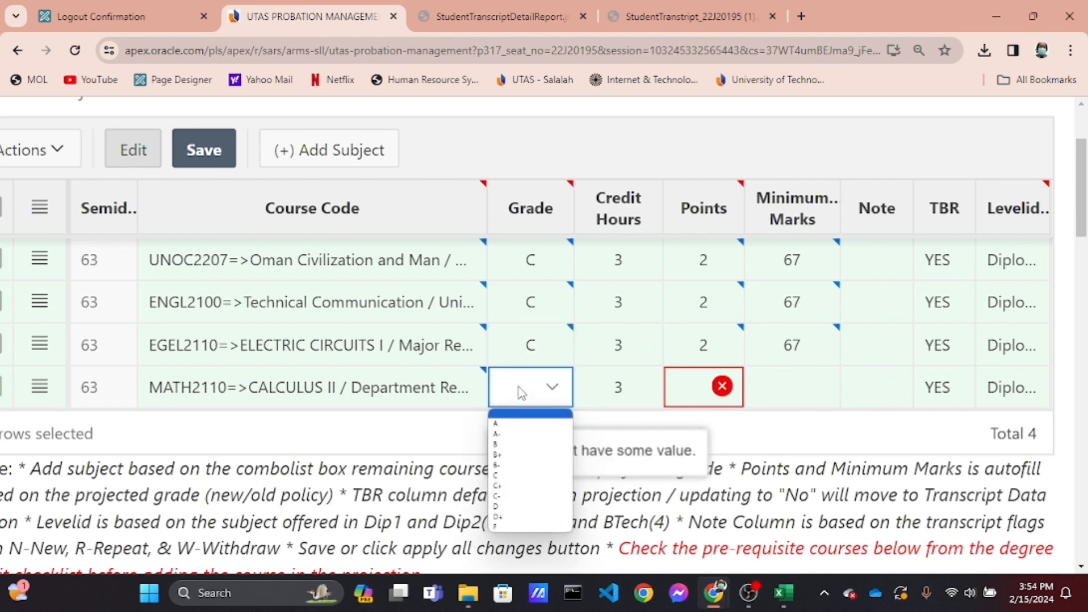
{"action": "left_click", "coordinate": [520, 484]}
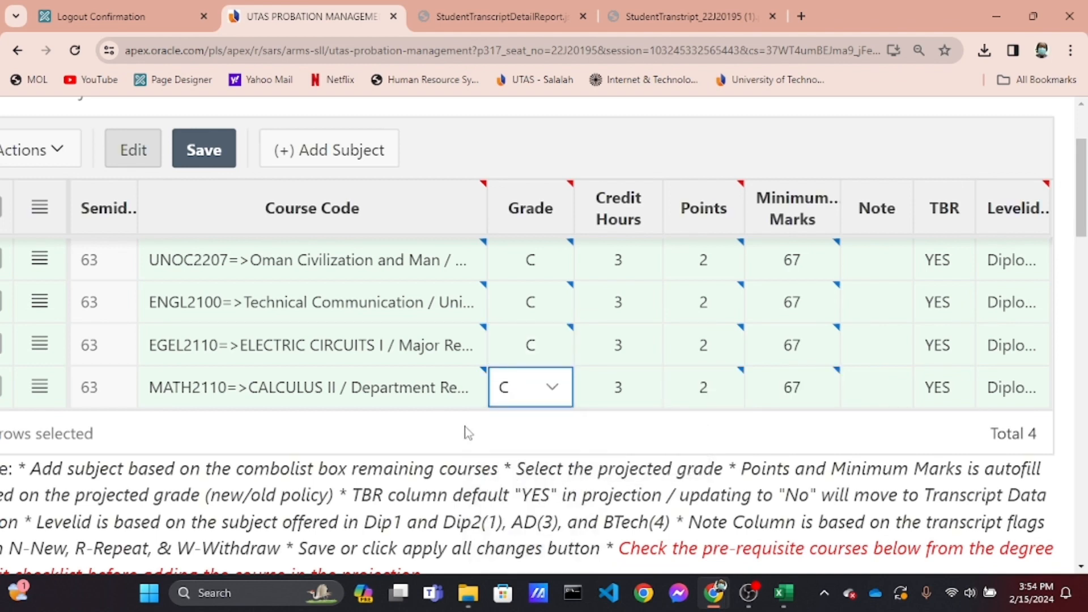
Save the projected subjects and apply all changes to the scenario
{"action": "scroll", "coordinate": [355, 348], "scroll_direction": "up", "scroll_amount": 3}
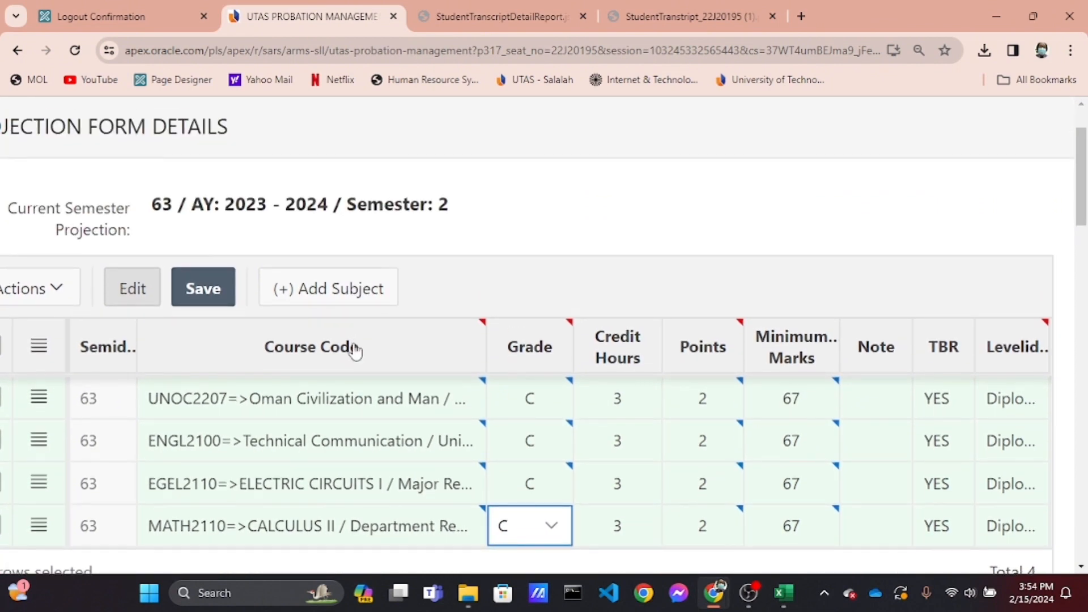
{"action": "left_click", "coordinate": [221, 294]}
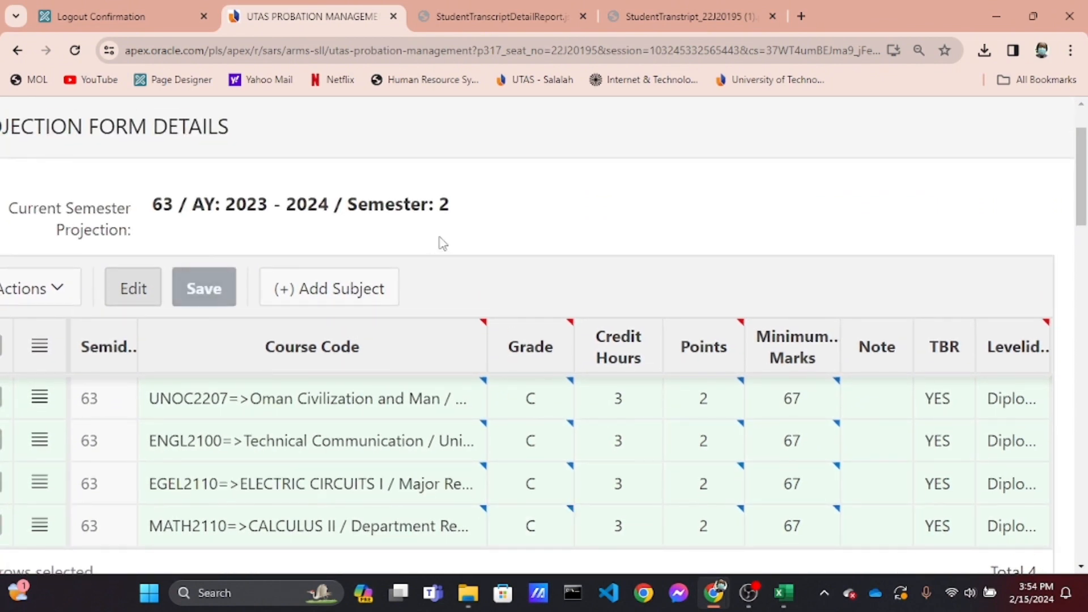
{"action": "scroll", "coordinate": [441, 241], "scroll_direction": "down", "scroll_amount": 4}
{"action": "scroll", "coordinate": [439, 239], "scroll_direction": "down", "scroll_amount": 3}
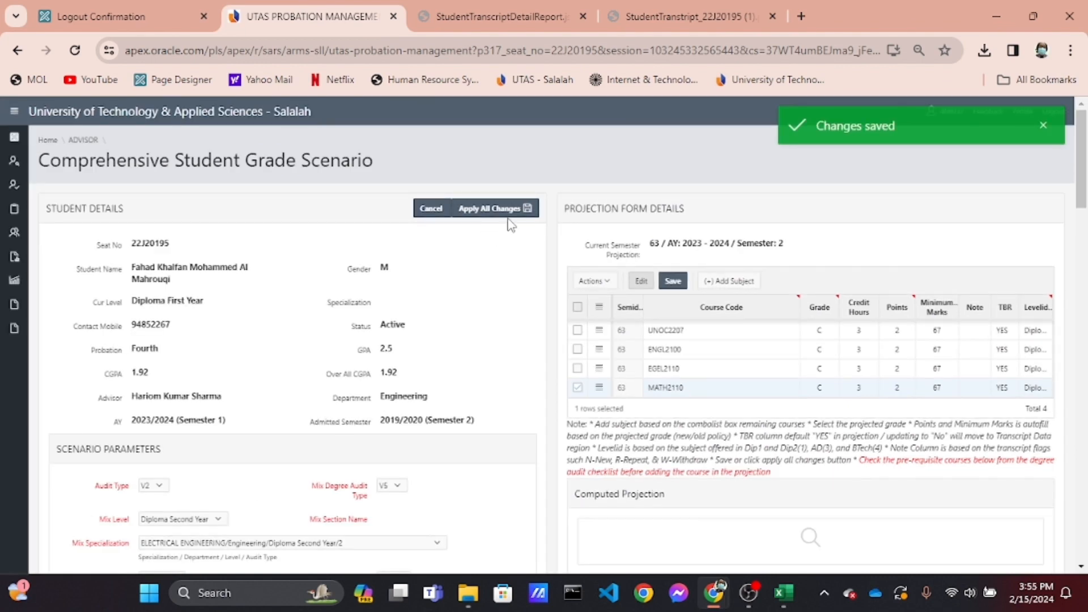
{"action": "left_click", "coordinate": [506, 210]}
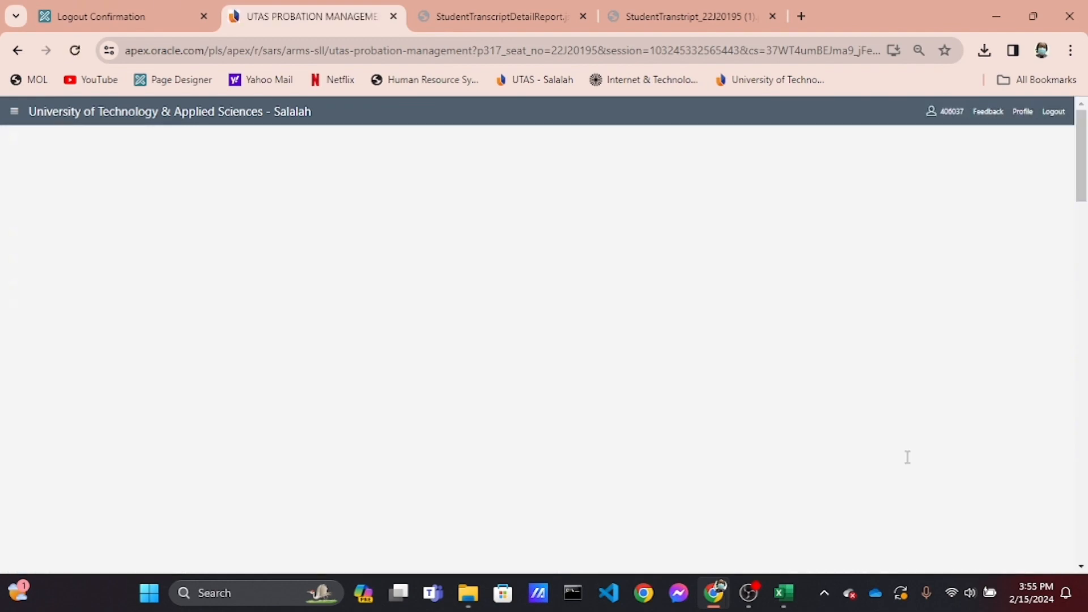
Review the computed projection and the degree audit checklist report for the projected courses
{"action": "scroll", "coordinate": [907, 457], "scroll_direction": "up", "scroll_amount": 3}
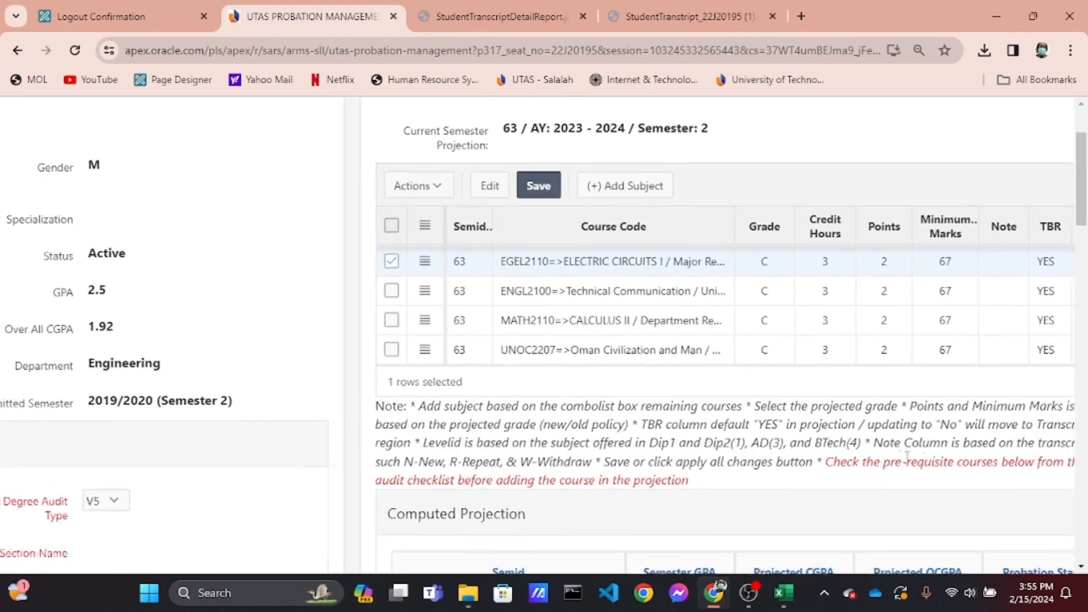
{"action": "scroll", "coordinate": [907, 457], "scroll_direction": "right", "scroll_amount": 2}
{"action": "scroll", "coordinate": [907, 454], "scroll_direction": "down", "scroll_amount": 4}
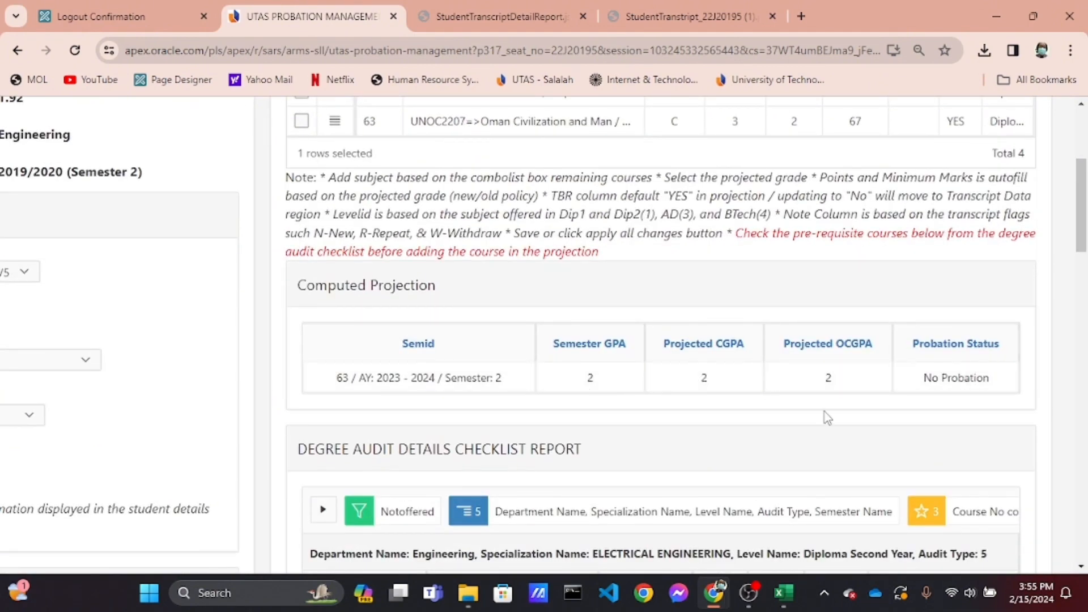
{"action": "scroll", "coordinate": [826, 418], "scroll_direction": "down", "scroll_amount": 5}
{"action": "scroll", "coordinate": [827, 418], "scroll_direction": "down", "scroll_amount": 3}
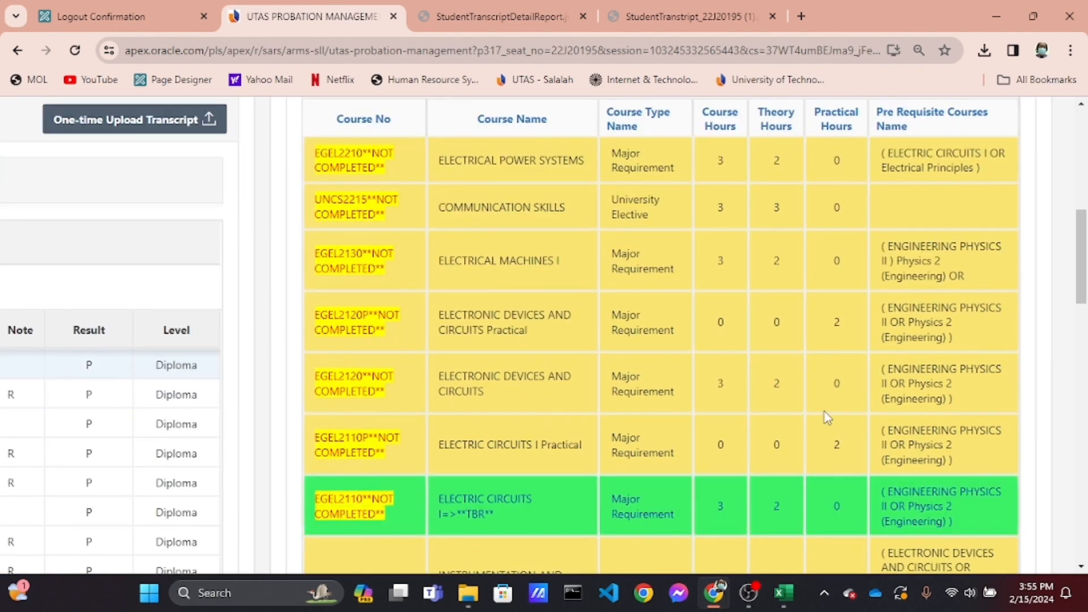
Review the highlighted projected courses in the degree audit checklist report, then scroll back to the top of the page
{"action": "scroll", "coordinate": [447, 424], "scroll_direction": "down", "scroll_amount": 1}
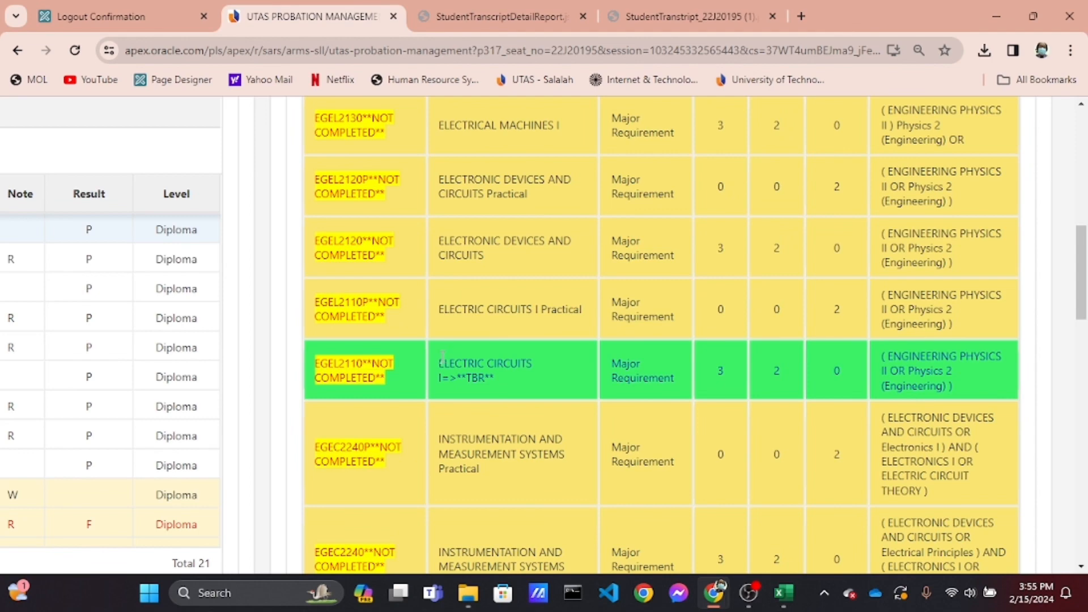
{"action": "left_click_drag", "start_coordinate": [441, 358], "coordinate": [503, 382]}
{"action": "left_click", "coordinate": [504, 379]}
{"action": "scroll", "coordinate": [504, 379], "scroll_direction": "down", "scroll_amount": 6}
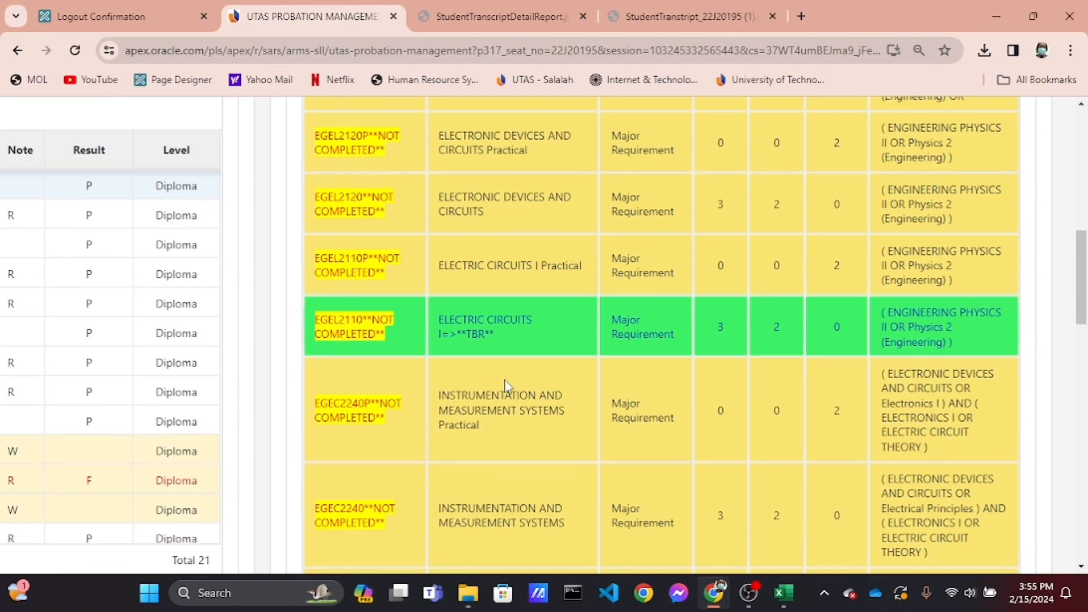
{"action": "left_click_drag", "start_coordinate": [441, 406], "coordinate": [512, 417]}
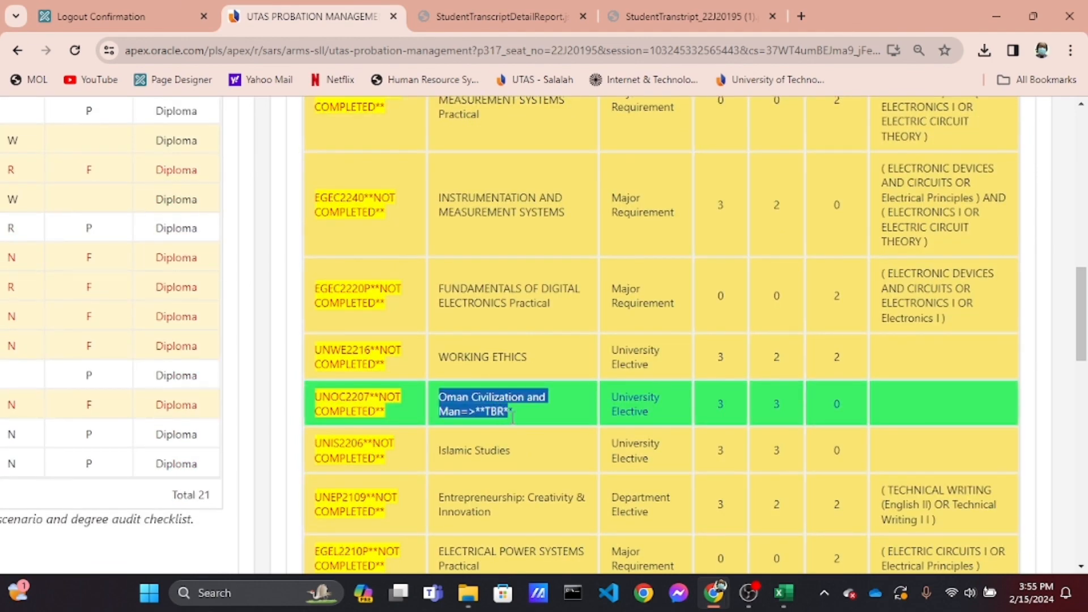
{"action": "scroll", "coordinate": [515, 425], "scroll_direction": "down", "scroll_amount": 7}
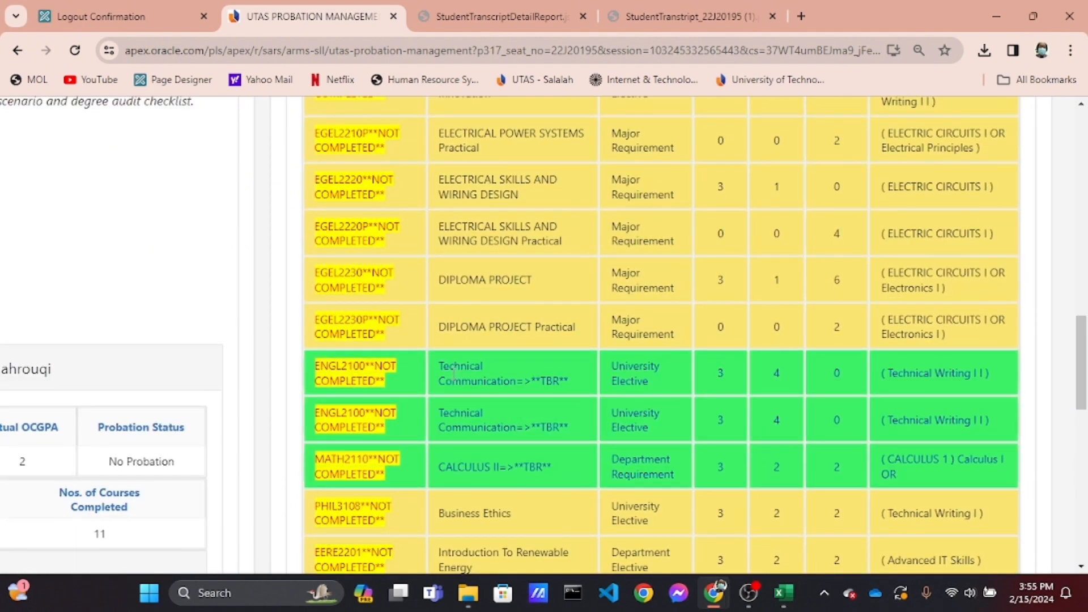
{"action": "left_click_drag", "start_coordinate": [443, 365], "coordinate": [564, 466]}
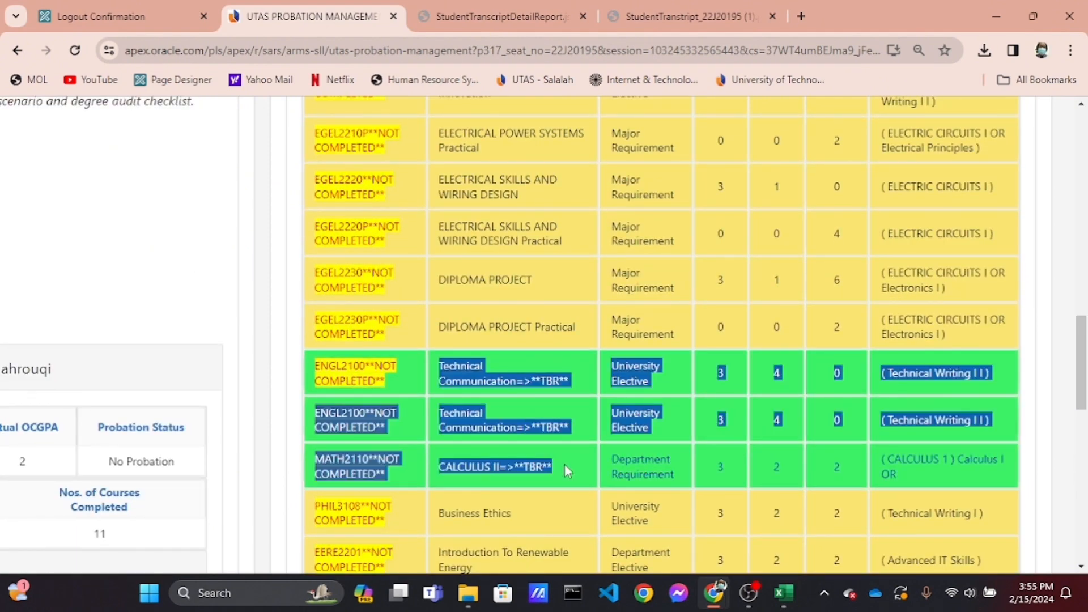
{"action": "left_click", "coordinate": [564, 466]}
{"action": "scroll", "coordinate": [564, 464], "scroll_direction": "down", "scroll_amount": 8}
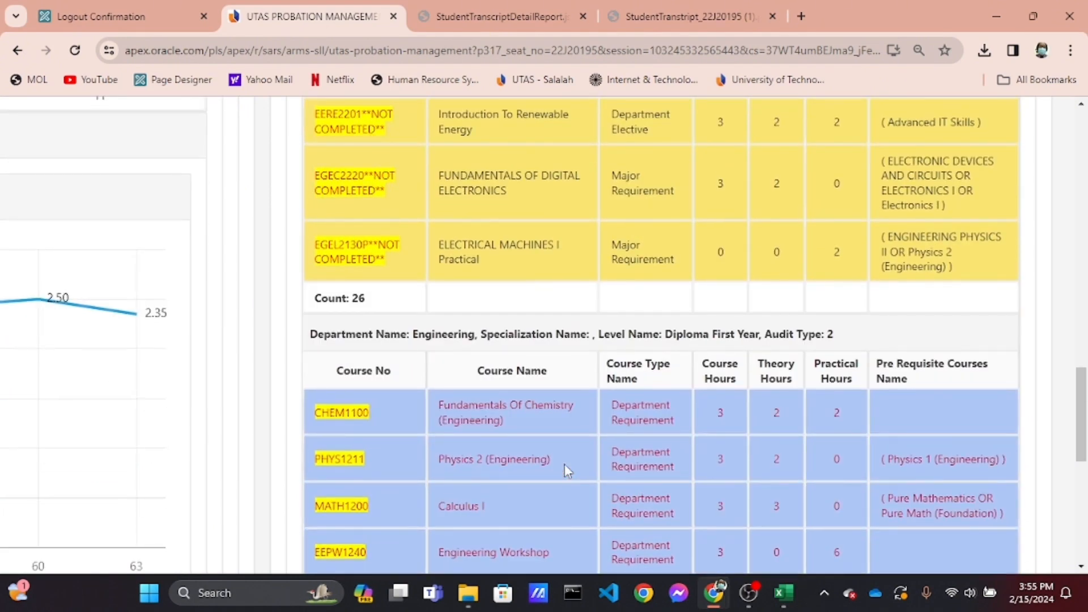
{"action": "scroll", "coordinate": [564, 464], "scroll_direction": "up", "scroll_amount": 7}
{"action": "scroll", "coordinate": [564, 464], "scroll_direction": "down", "scroll_amount": 3}
{"action": "scroll", "coordinate": [565, 464], "scroll_direction": "up", "scroll_amount": 9}
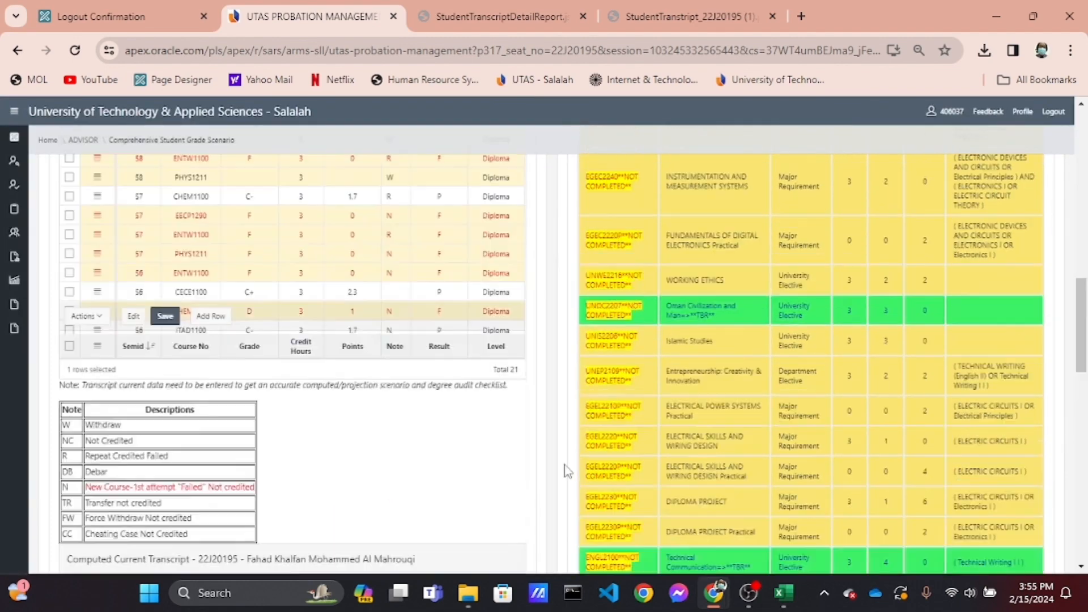
{"action": "scroll", "coordinate": [567, 470], "scroll_direction": "up", "scroll_amount": 10}
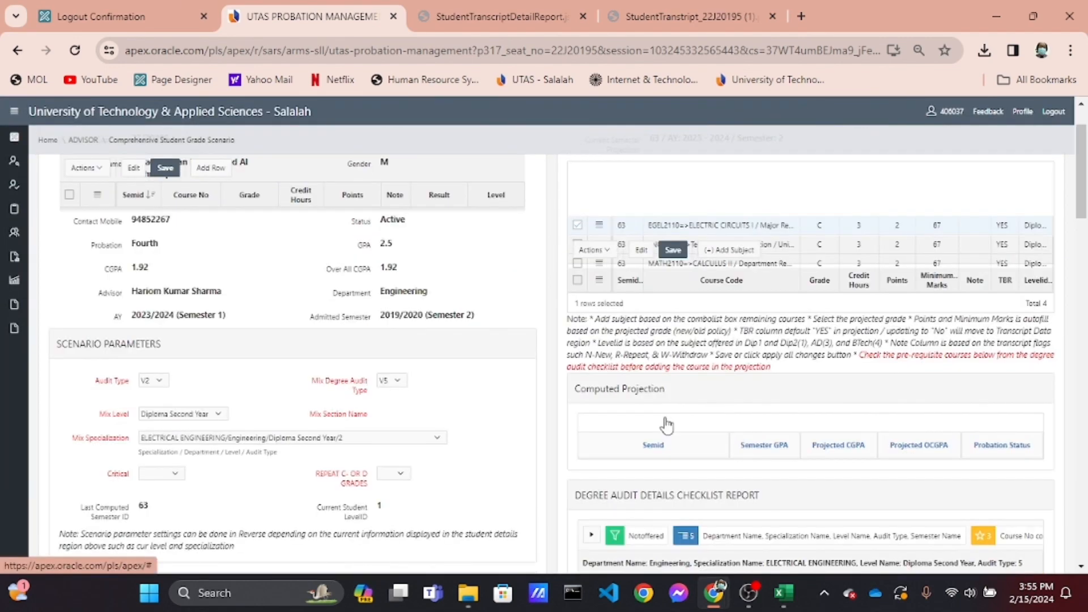
{"action": "scroll", "coordinate": [666, 425], "scroll_direction": "up", "scroll_amount": 2}
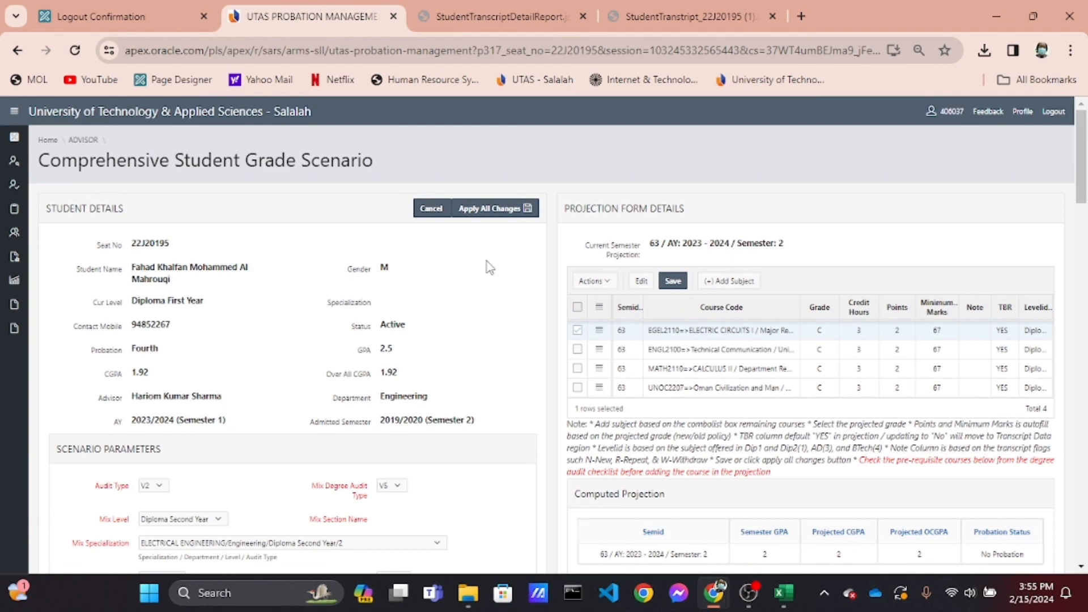
Leave the grade scenario page and open the Print Scenario view for the student from the advisee list
{"action": "left_click", "coordinate": [437, 216]}
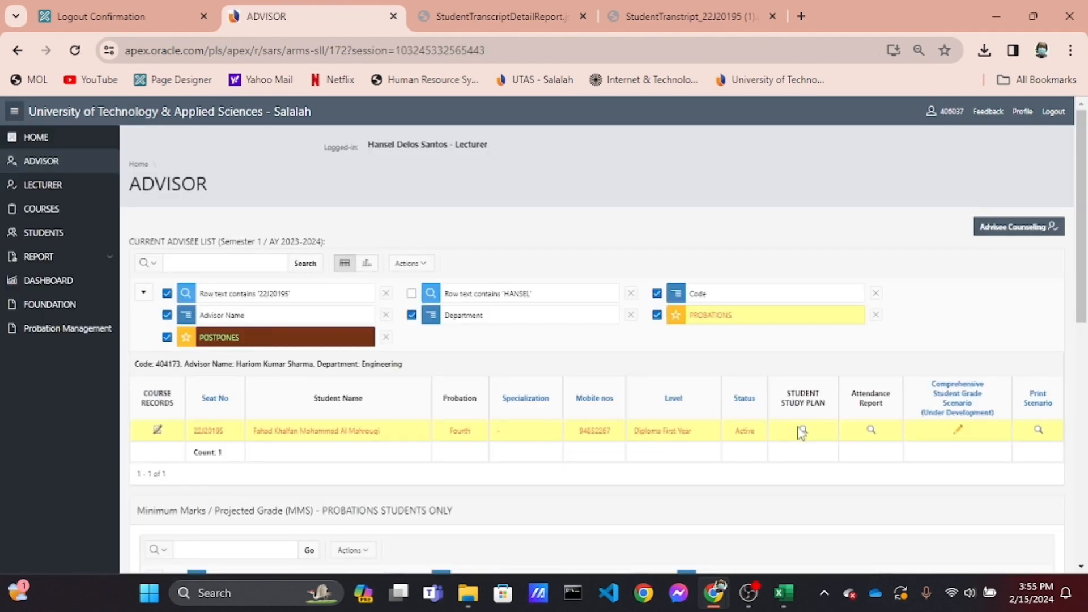
{"action": "scroll", "coordinate": [928, 447], "scroll_direction": "up", "scroll_amount": 5}
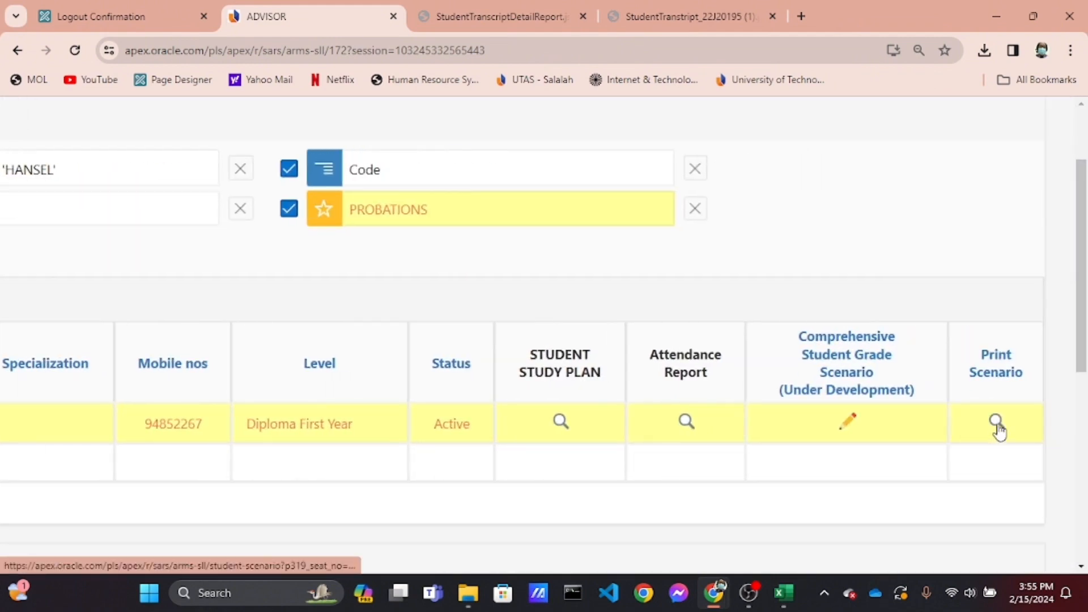
{"action": "left_click", "coordinate": [997, 426]}
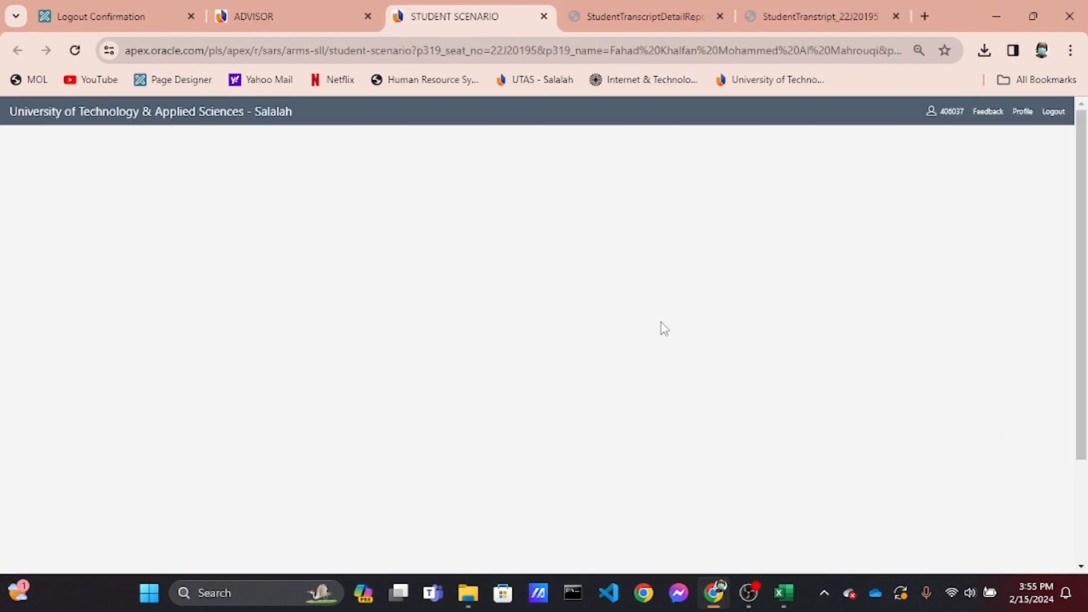
Examine the student scenario's details, projected courses and computed projection
{"action": "scroll", "coordinate": [665, 328], "scroll_direction": "down", "scroll_amount": 1}
{"action": "scroll", "coordinate": [664, 328], "scroll_direction": "up", "scroll_amount": 3}
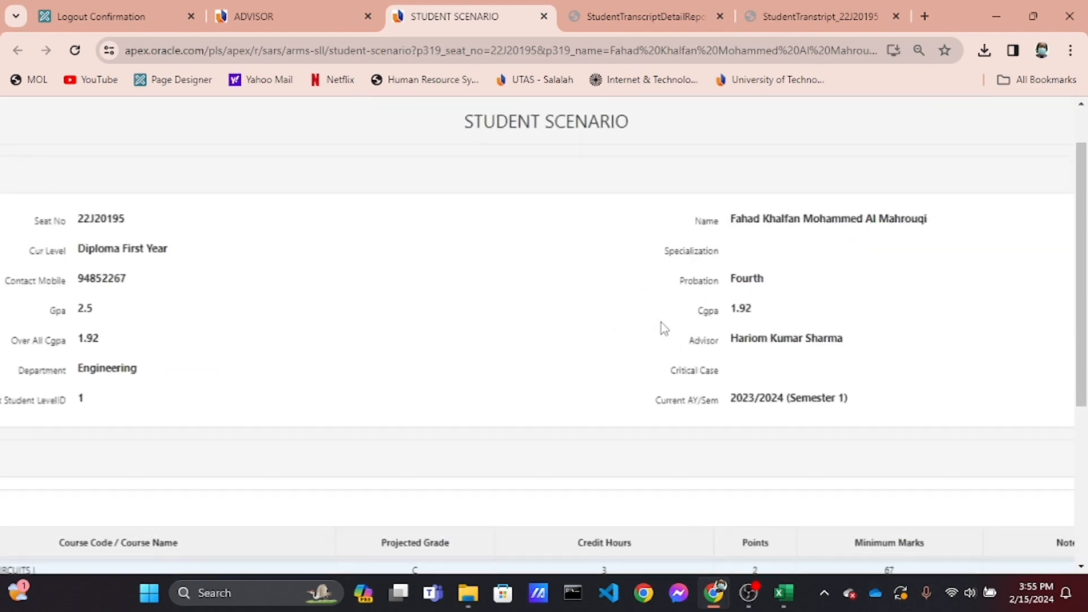
{"action": "scroll", "coordinate": [664, 329], "scroll_direction": "down", "scroll_amount": 4}
{"action": "scroll", "coordinate": [664, 329], "scroll_direction": "left", "scroll_amount": 4}
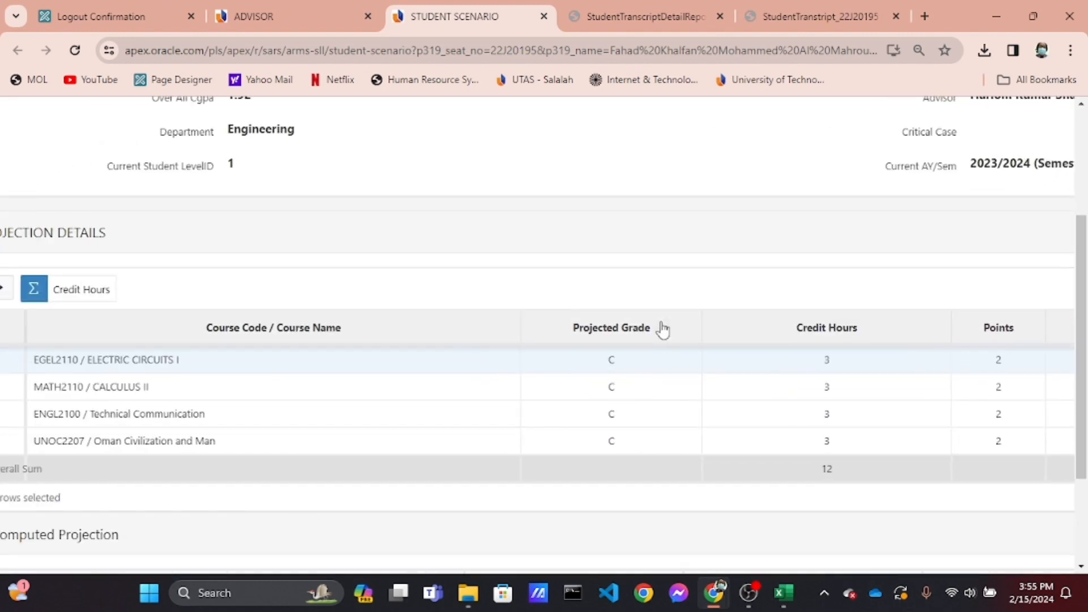
{"action": "scroll", "coordinate": [665, 328], "scroll_direction": "down", "scroll_amount": 2}
{"action": "scroll", "coordinate": [664, 329], "scroll_direction": "down", "scroll_amount": 4}
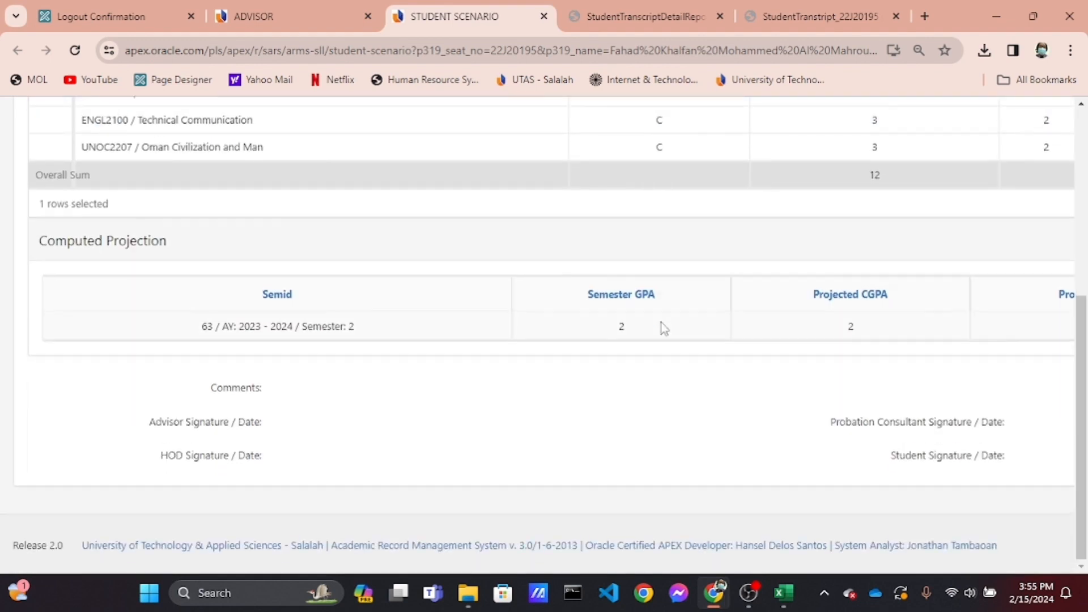
{"action": "scroll", "coordinate": [664, 329], "scroll_direction": "right", "scroll_amount": 6}
{"action": "scroll", "coordinate": [664, 328], "scroll_direction": "up", "scroll_amount": 10}
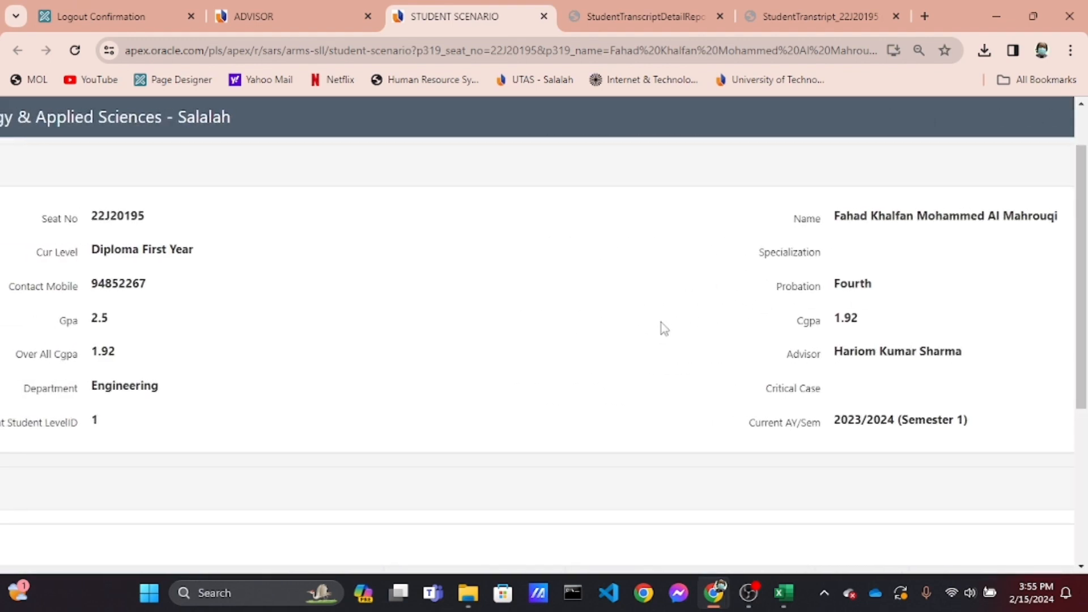
{"action": "scroll", "coordinate": [664, 329], "scroll_direction": "down", "scroll_amount": 3}
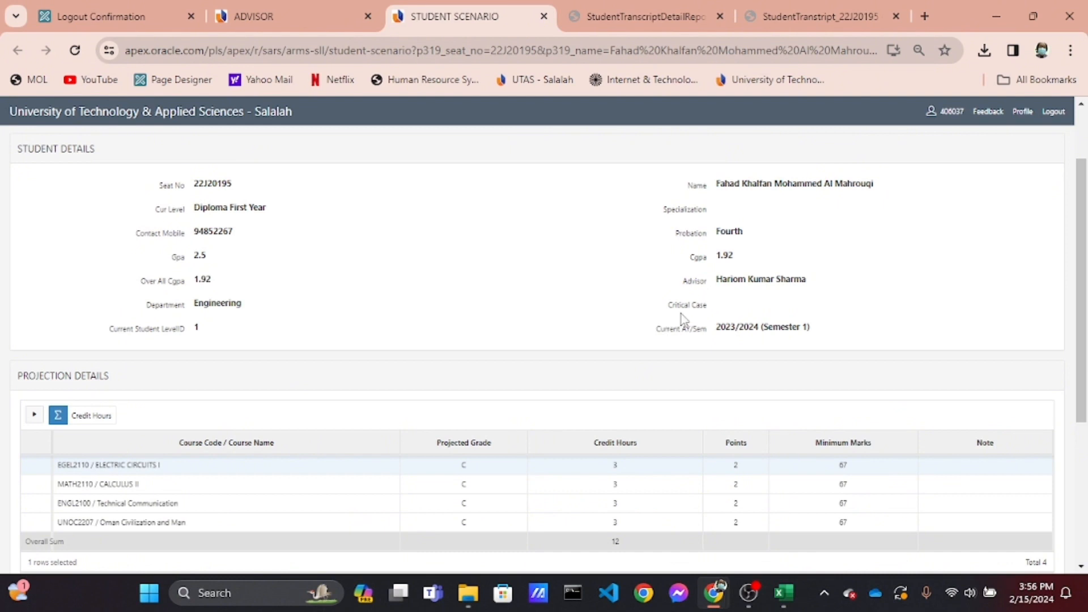
{"action": "scroll", "coordinate": [682, 313], "scroll_direction": "down", "scroll_amount": 4}
{"action": "scroll", "coordinate": [681, 314], "scroll_direction": "up", "scroll_amount": 6}
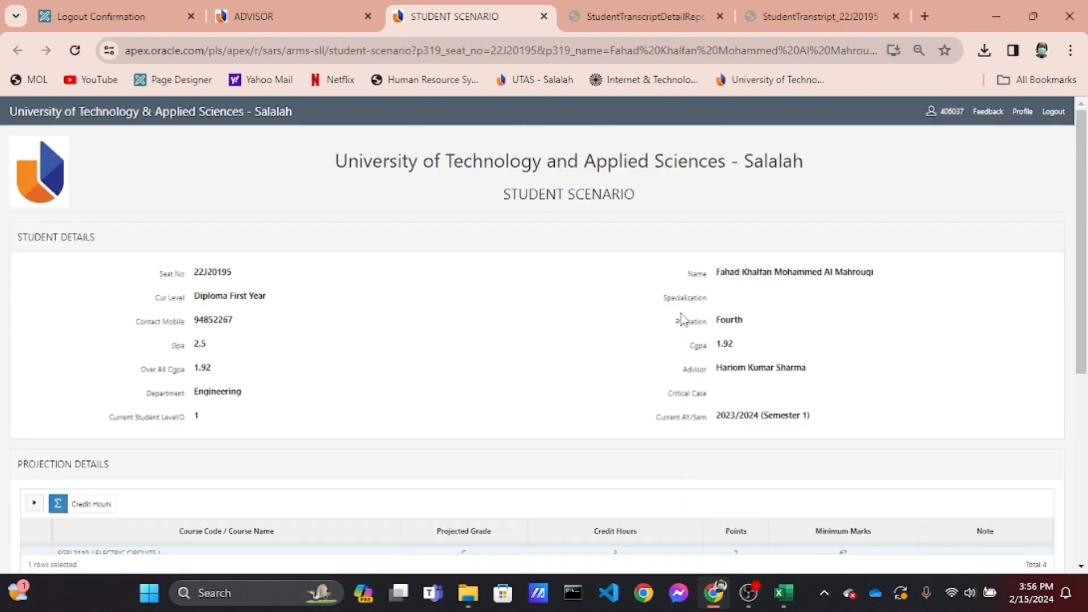
Try to print the student scenario as a PDF with landscape layout, then cancel the print dialog
{"action": "left_click", "coordinate": [1071, 51]}
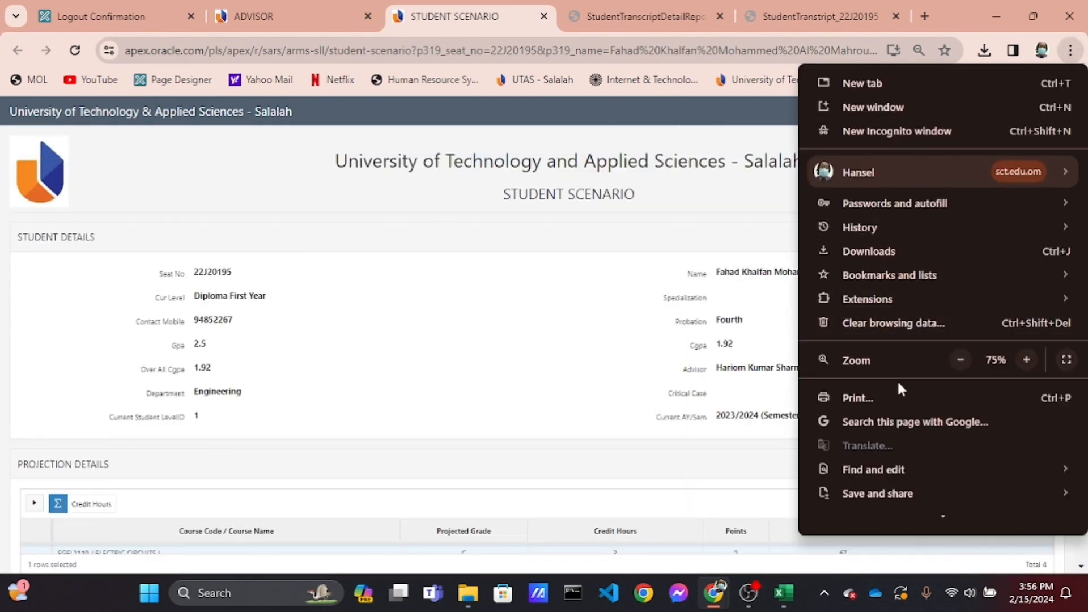
{"action": "left_click", "coordinate": [900, 397]}
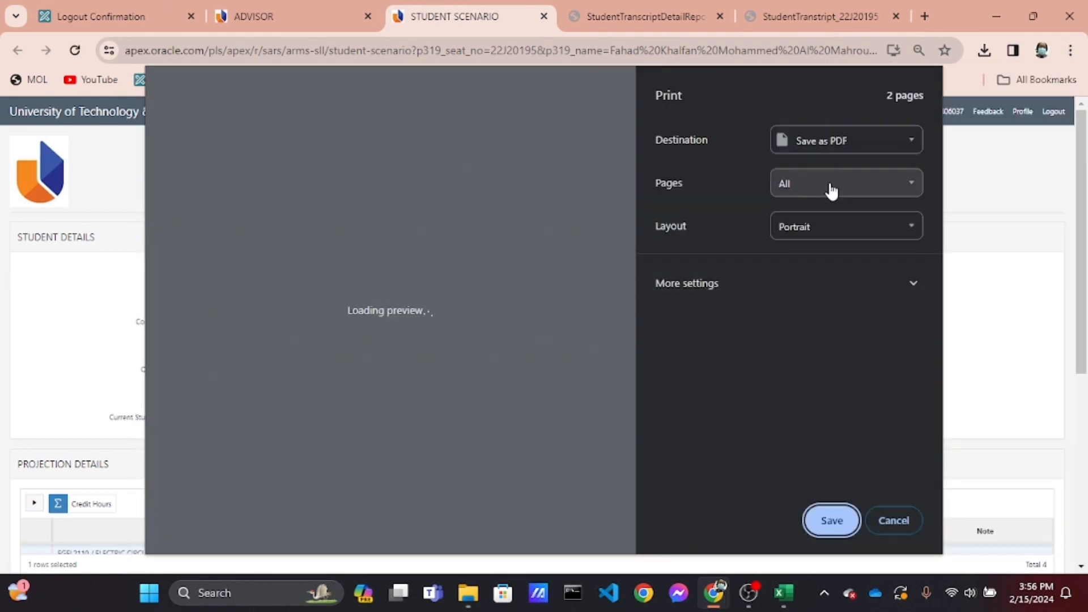
{"action": "left_click", "coordinate": [835, 222]}
{"action": "left_click", "coordinate": [840, 260]}
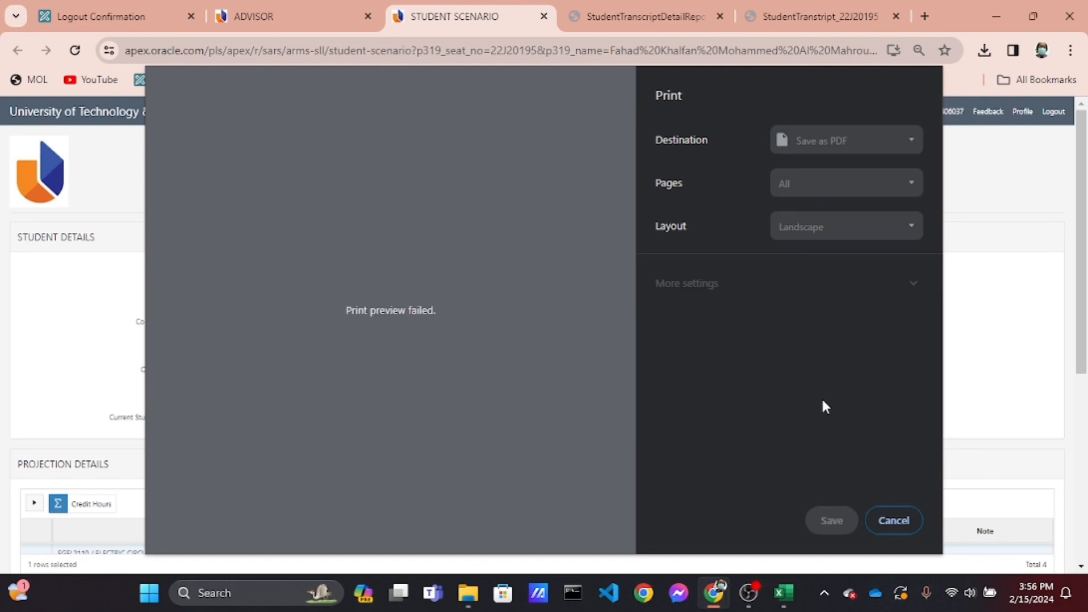
{"action": "left_click", "coordinate": [897, 521]}
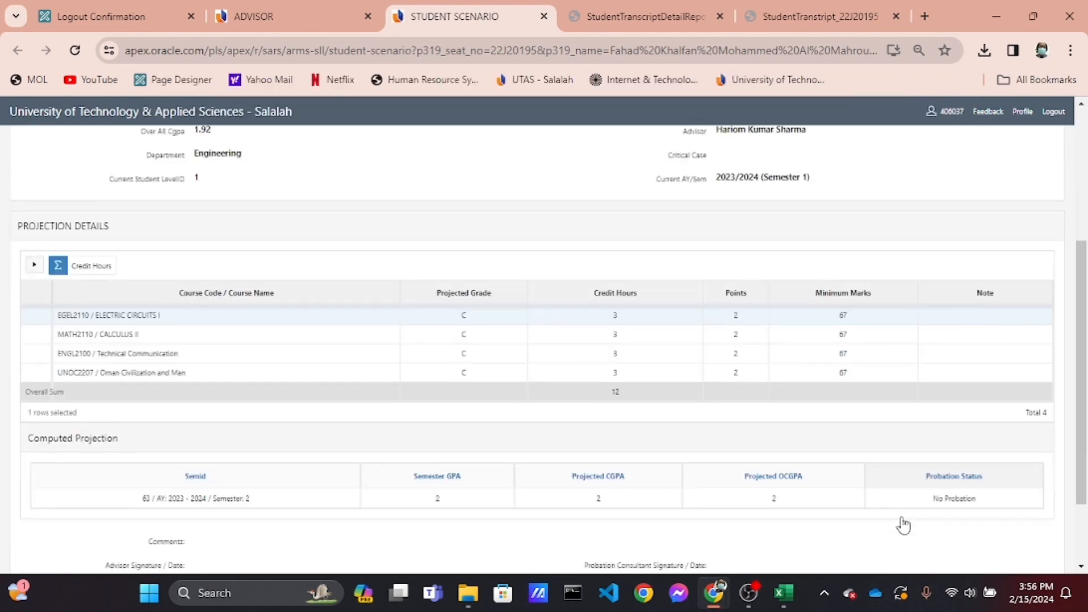
Return to the Comprehensive Student Grade Scenario page and scroll to the transcript data form
{"action": "left_click", "coordinate": [311, 8]}
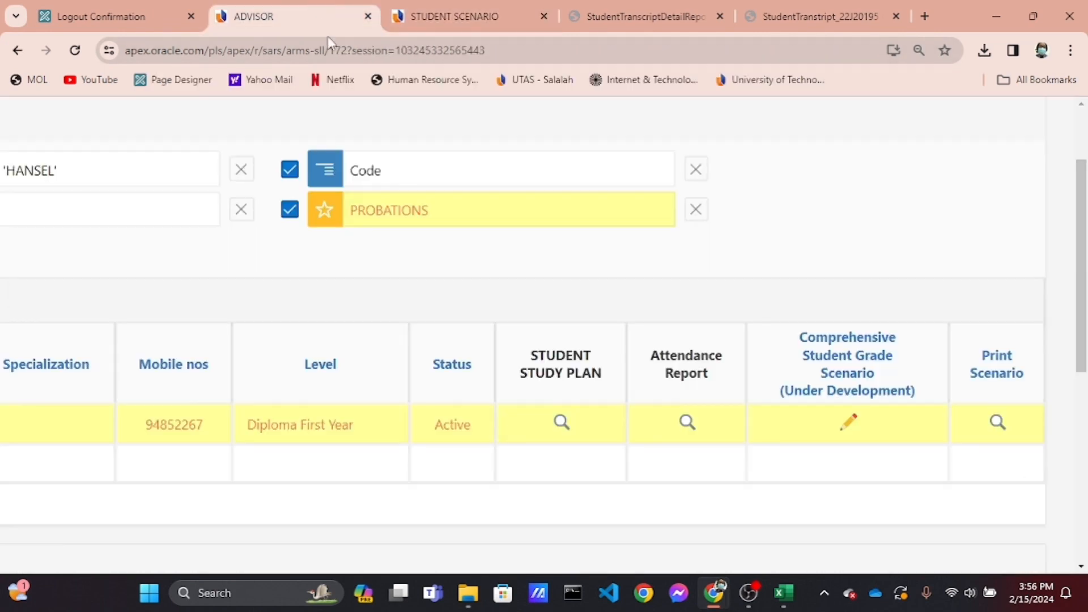
{"action": "scroll", "coordinate": [504, 337], "scroll_direction": "down", "scroll_amount": 3}
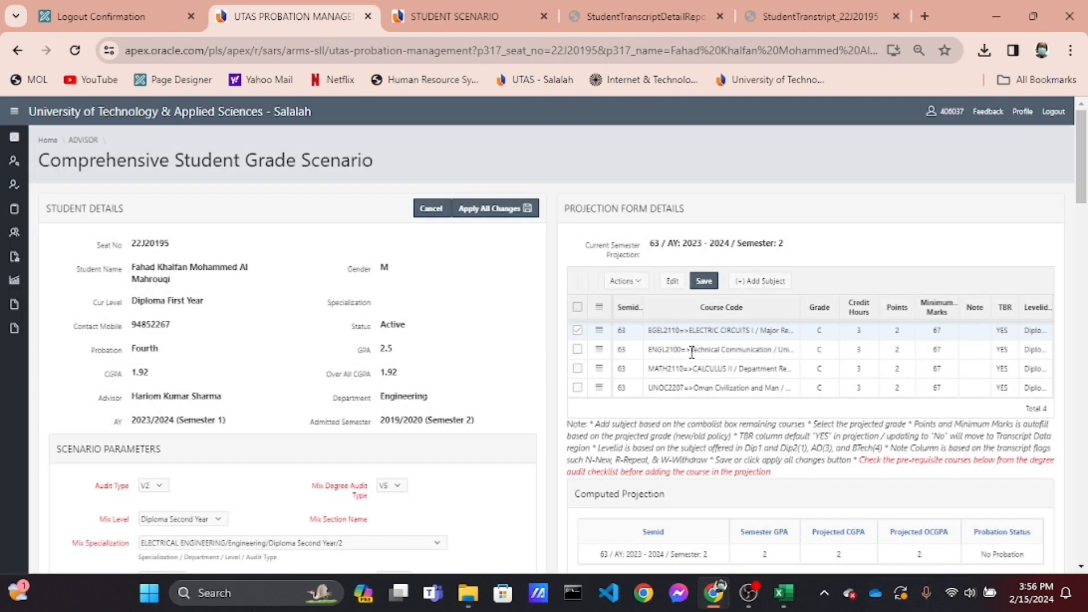
{"action": "scroll", "coordinate": [692, 354], "scroll_direction": "down", "scroll_amount": 3}
{"action": "scroll", "coordinate": [691, 354], "scroll_direction": "down", "scroll_amount": 4}
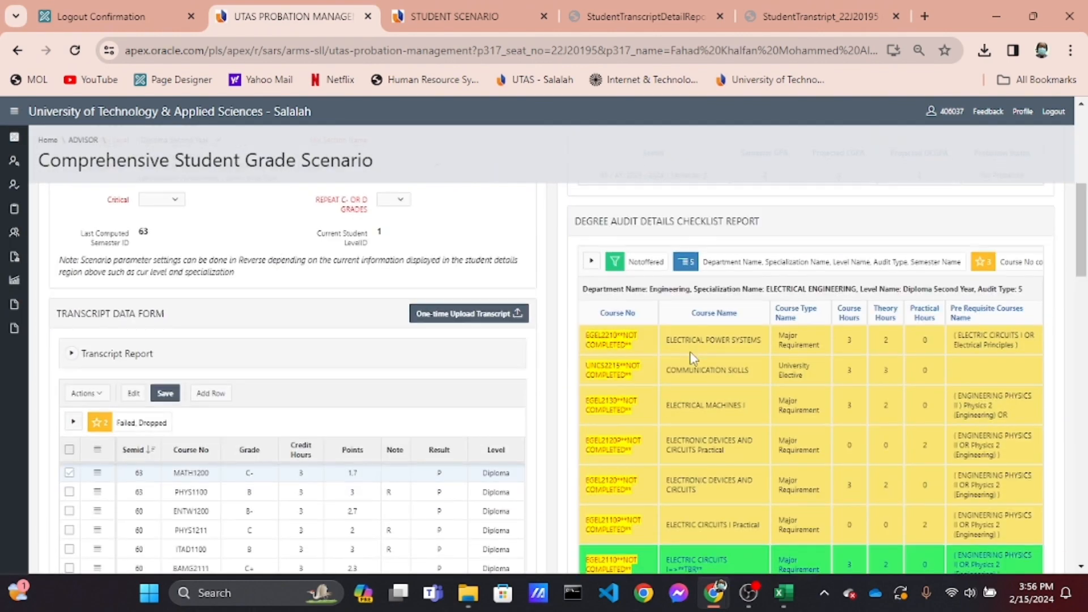
{"action": "scroll", "coordinate": [456, 397], "scroll_direction": "up", "scroll_amount": 6}
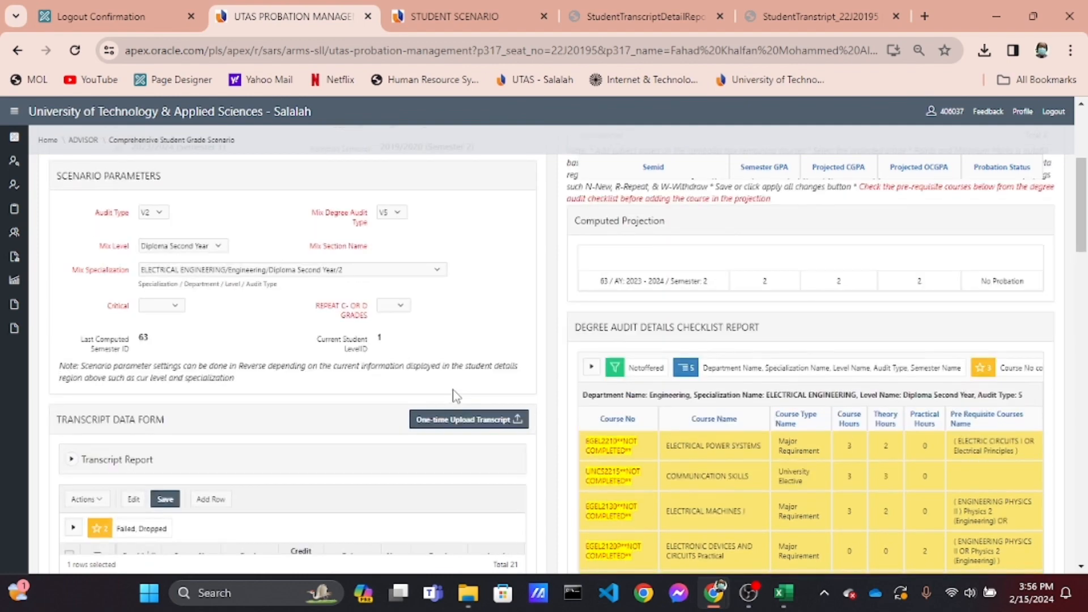
{"action": "scroll", "coordinate": [384, 530], "scroll_direction": "down", "scroll_amount": 6}
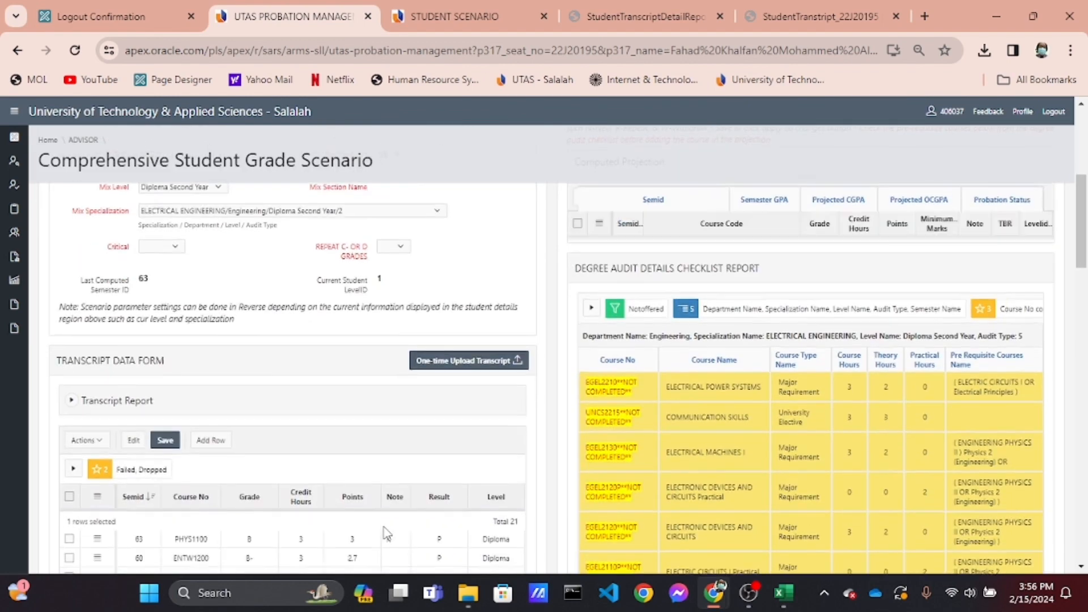
{"action": "scroll", "coordinate": [384, 529], "scroll_direction": "up", "scroll_amount": 2}
{"action": "scroll", "coordinate": [374, 487], "scroll_direction": "down", "scroll_amount": 2}
{"action": "scroll", "coordinate": [359, 452], "scroll_direction": "down", "scroll_amount": 2, "text": "ctrl"}
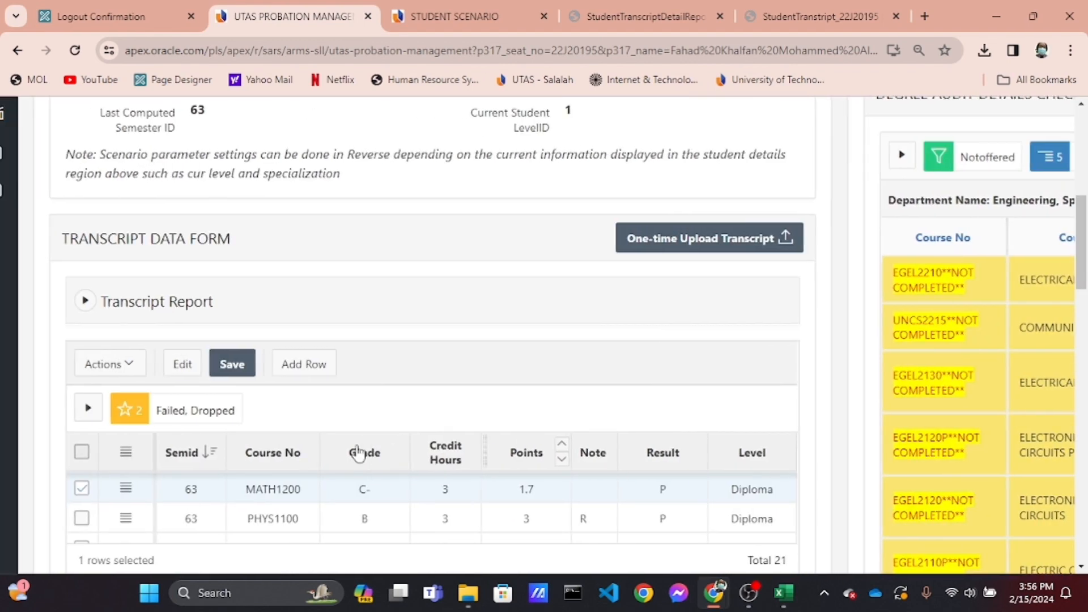
{"action": "scroll", "coordinate": [359, 451], "scroll_direction": "down", "scroll_amount": 3}
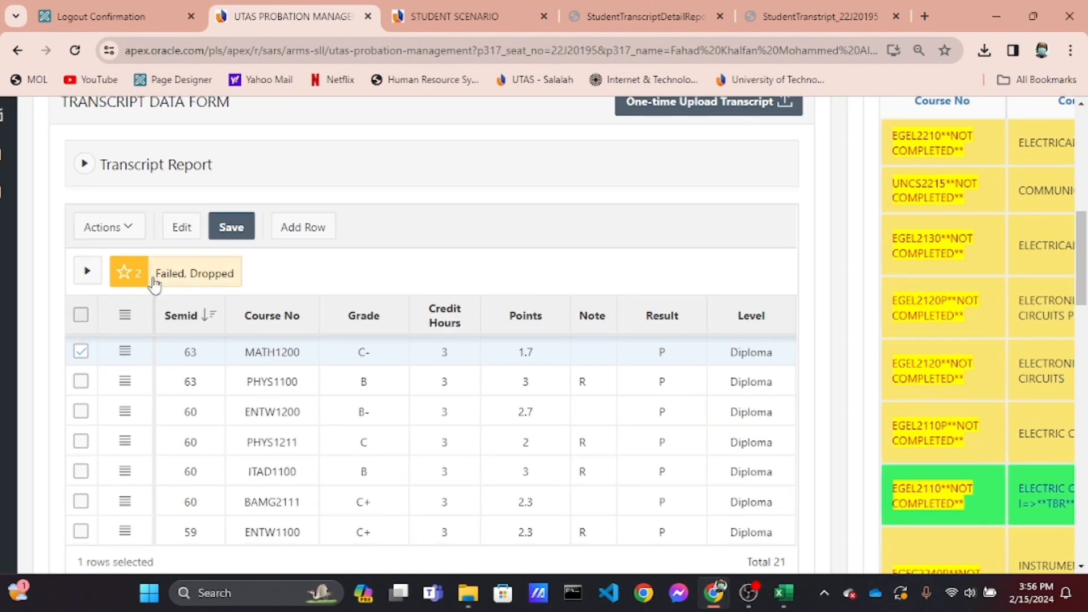
Expand the transcript grid's filters and display the PROJECTION column through the grid's column settings
{"action": "left_click", "coordinate": [89, 272]}
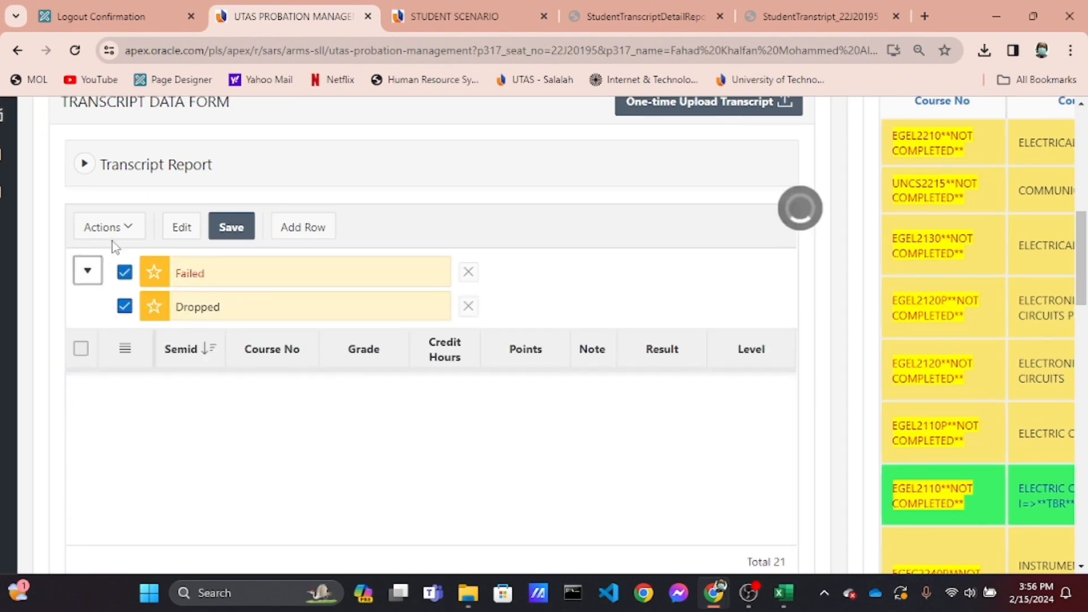
{"action": "left_click", "coordinate": [131, 232]}
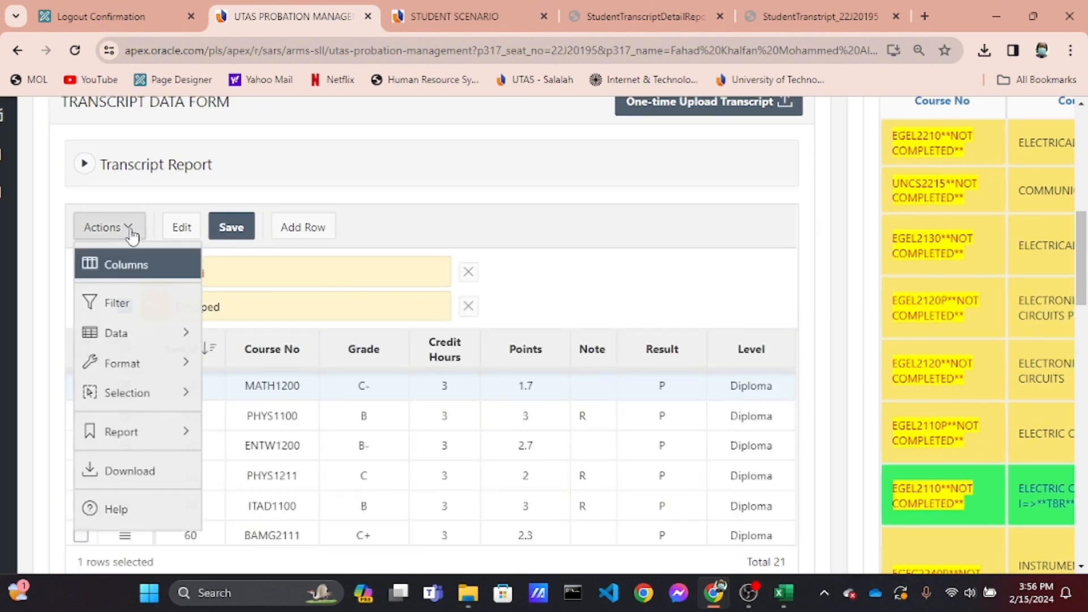
{"action": "left_click", "coordinate": [132, 270]}
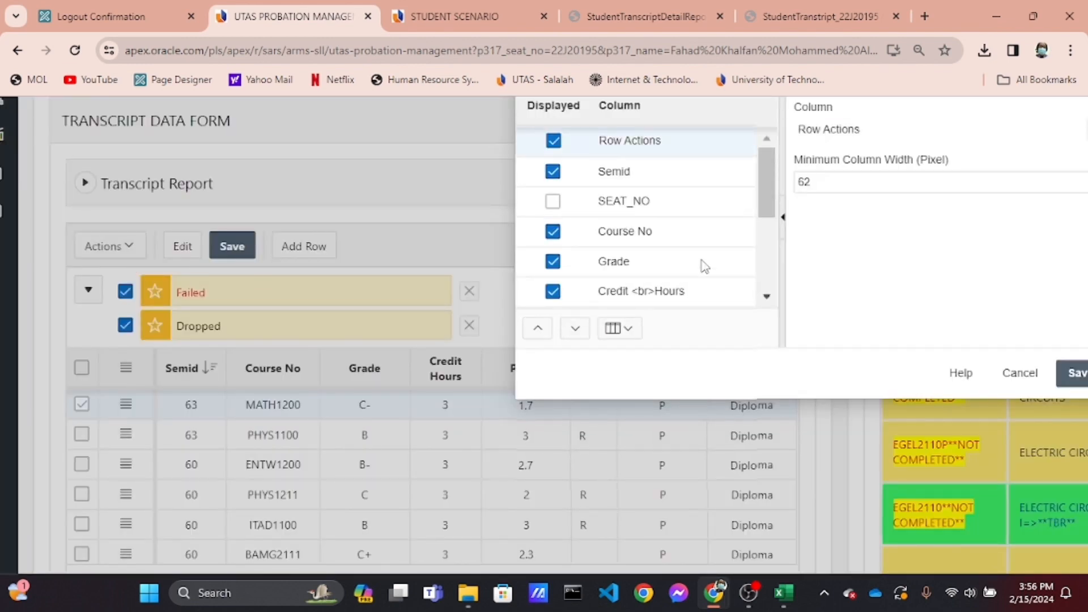
{"action": "scroll", "coordinate": [703, 264], "scroll_direction": "down", "scroll_amount": 3}
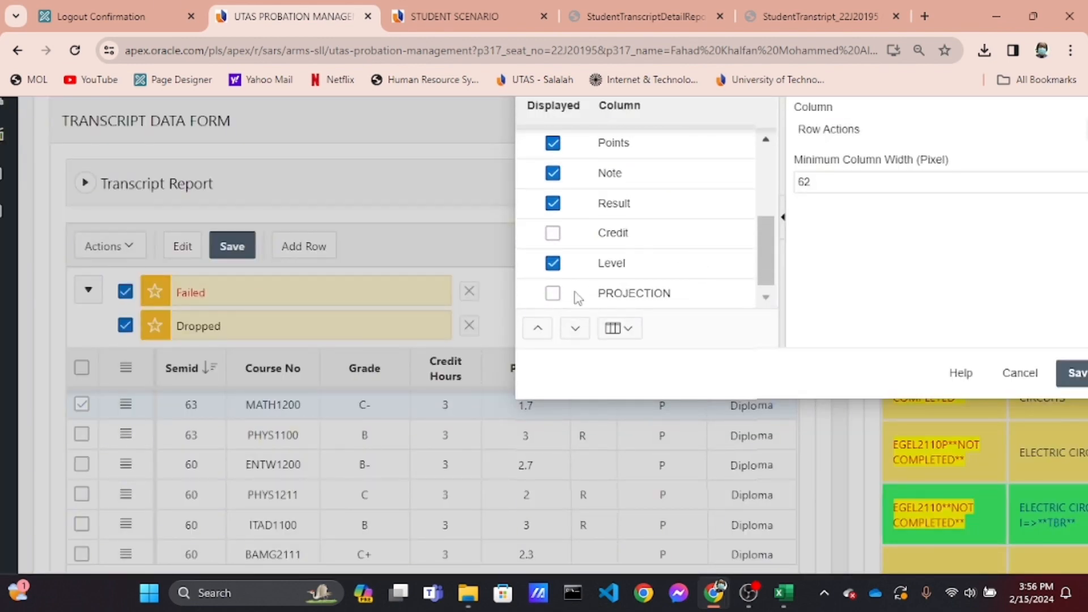
{"action": "left_click", "coordinate": [554, 294]}
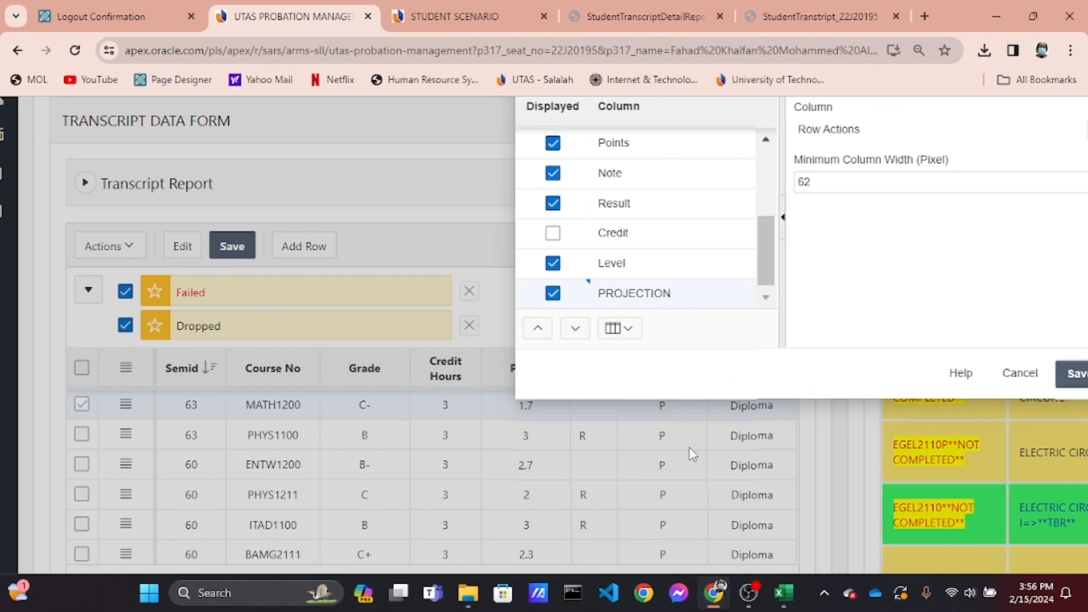
{"action": "left_click", "coordinate": [1077, 385]}
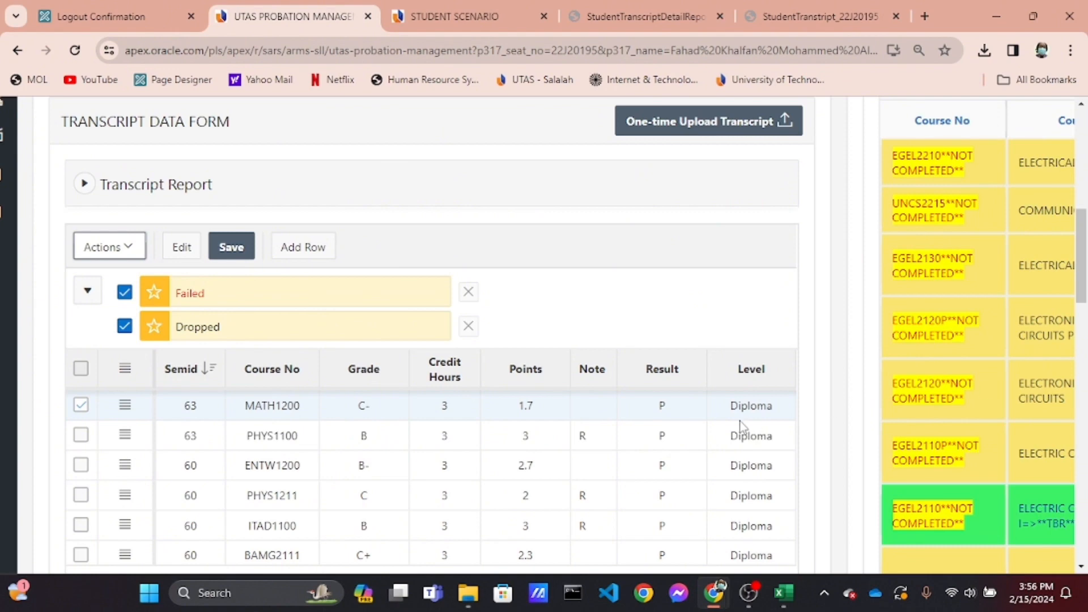
Set TBR to No for all four projected subjects in the projection grid and save the grid
{"action": "scroll", "coordinate": [742, 426], "scroll_direction": "down", "scroll_amount": 3}
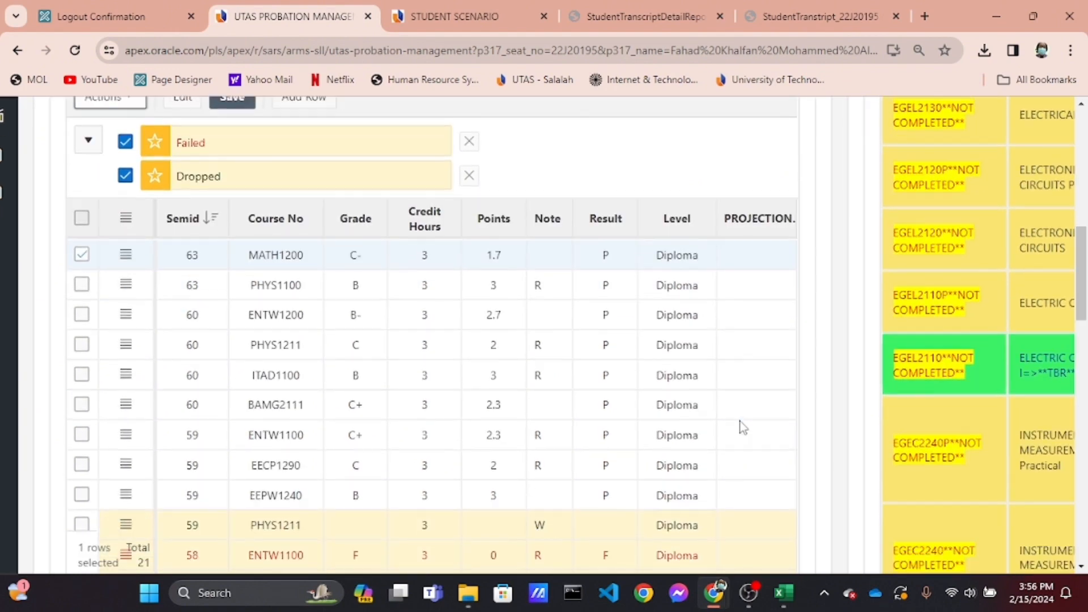
{"action": "scroll", "coordinate": [742, 426], "scroll_direction": "up", "scroll_amount": 3}
{"action": "scroll", "coordinate": [742, 426], "scroll_direction": "right", "scroll_amount": 4}
{"action": "scroll", "coordinate": [739, 419], "scroll_direction": "left", "scroll_amount": 3}
{"action": "scroll", "coordinate": [739, 420], "scroll_direction": "up", "scroll_amount": 12}
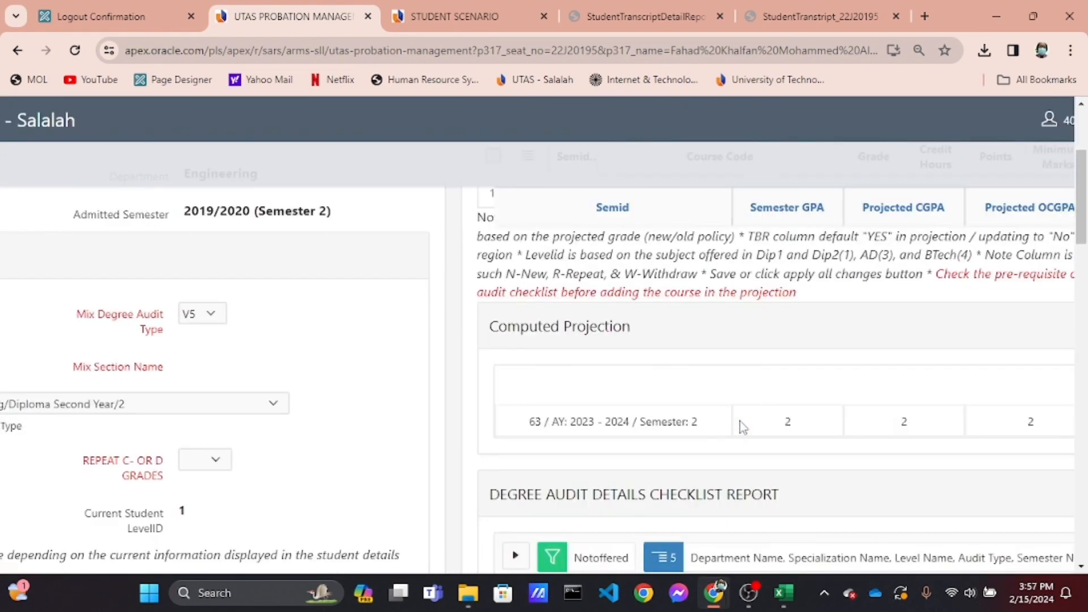
{"action": "scroll", "coordinate": [742, 426], "scroll_direction": "right", "scroll_amount": 4}
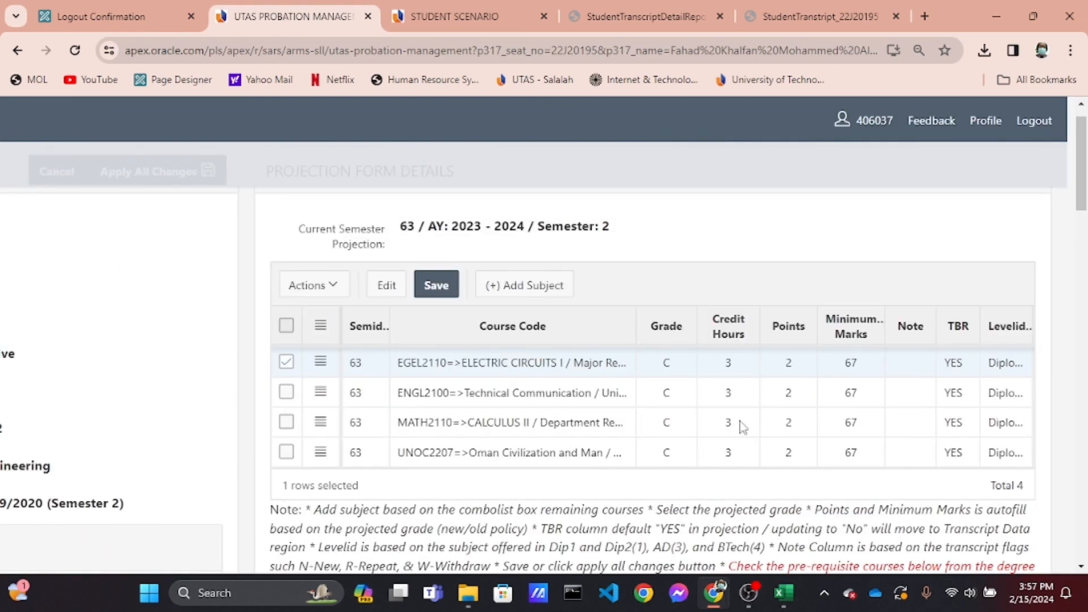
{"action": "left_click", "coordinate": [961, 369]}
{"action": "left_click", "coordinate": [960, 366]}
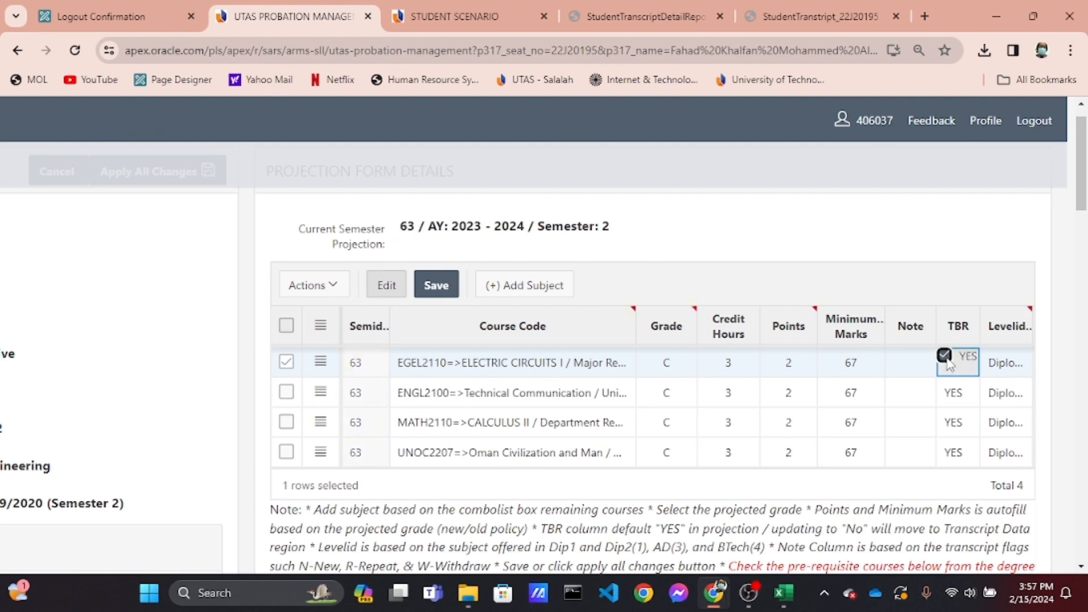
{"action": "left_click", "coordinate": [954, 394]}
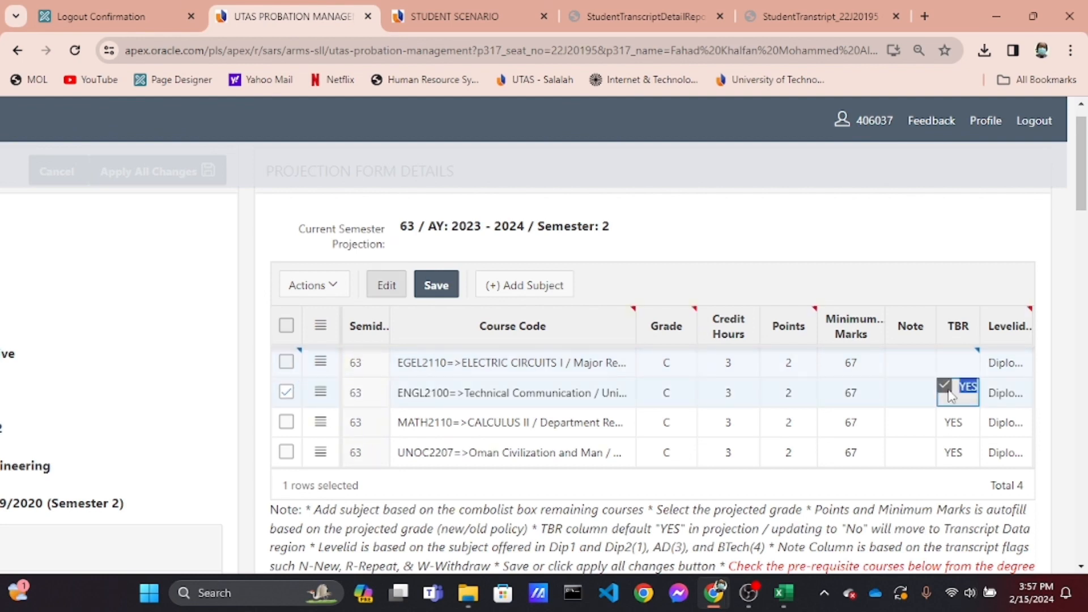
{"action": "left_click", "coordinate": [946, 419]}
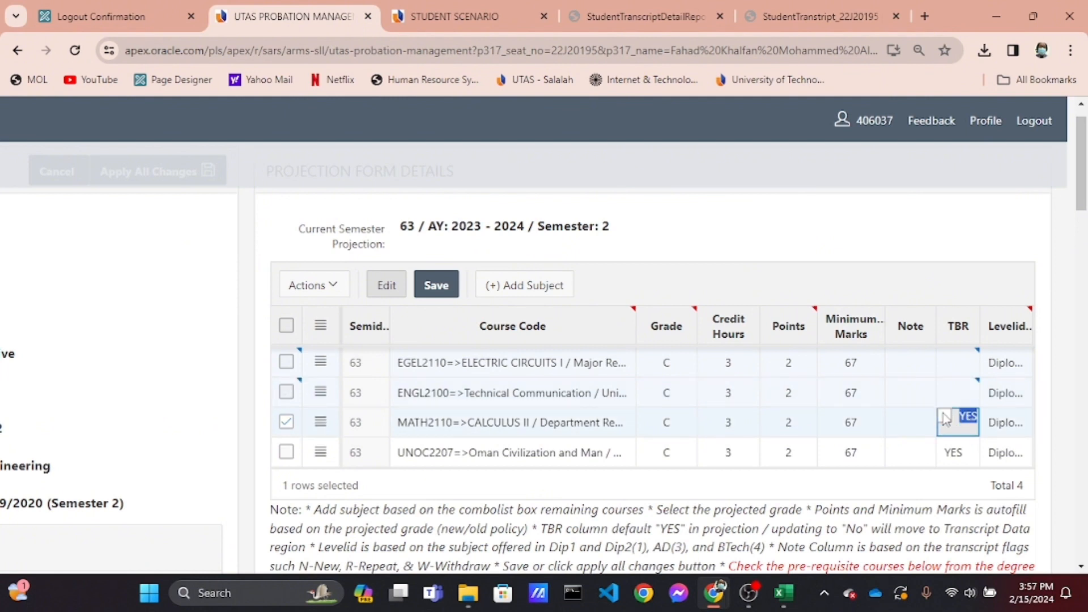
{"action": "left_click", "coordinate": [950, 453]}
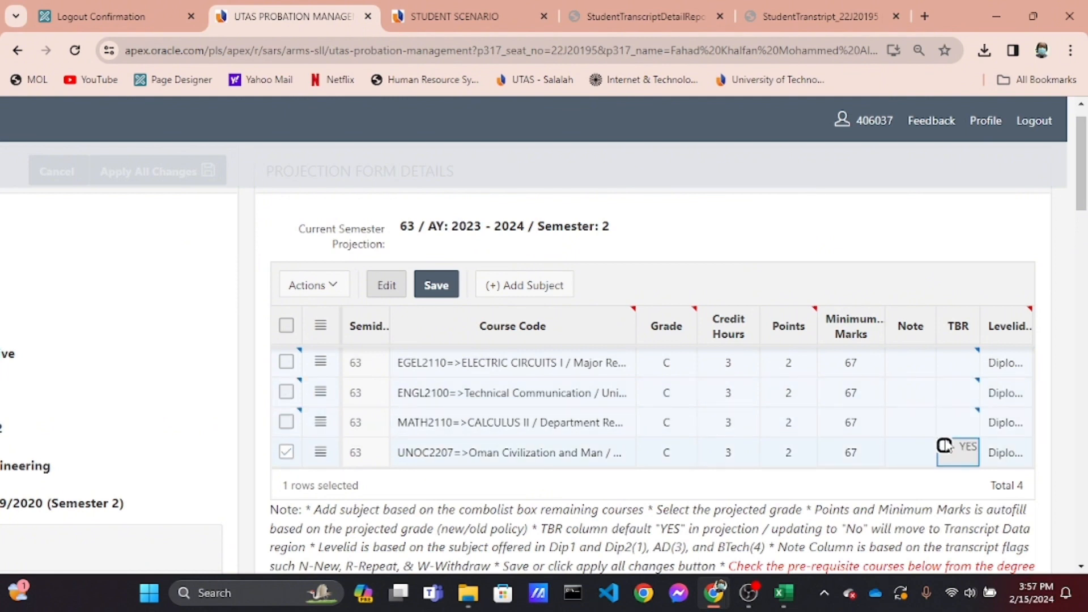
{"action": "left_click", "coordinate": [921, 370]}
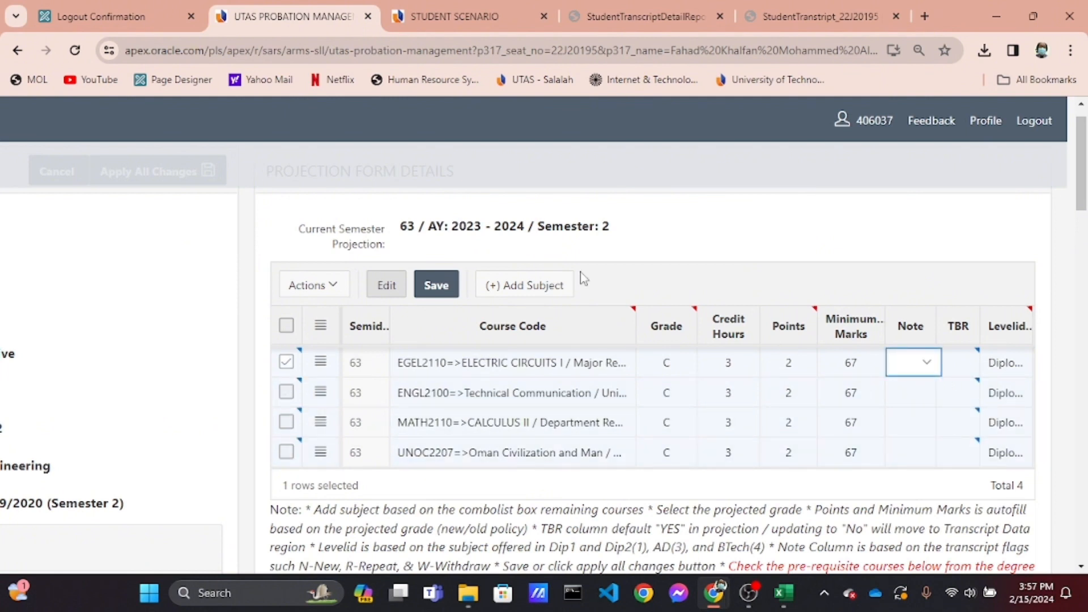
{"action": "left_click", "coordinate": [436, 288]}
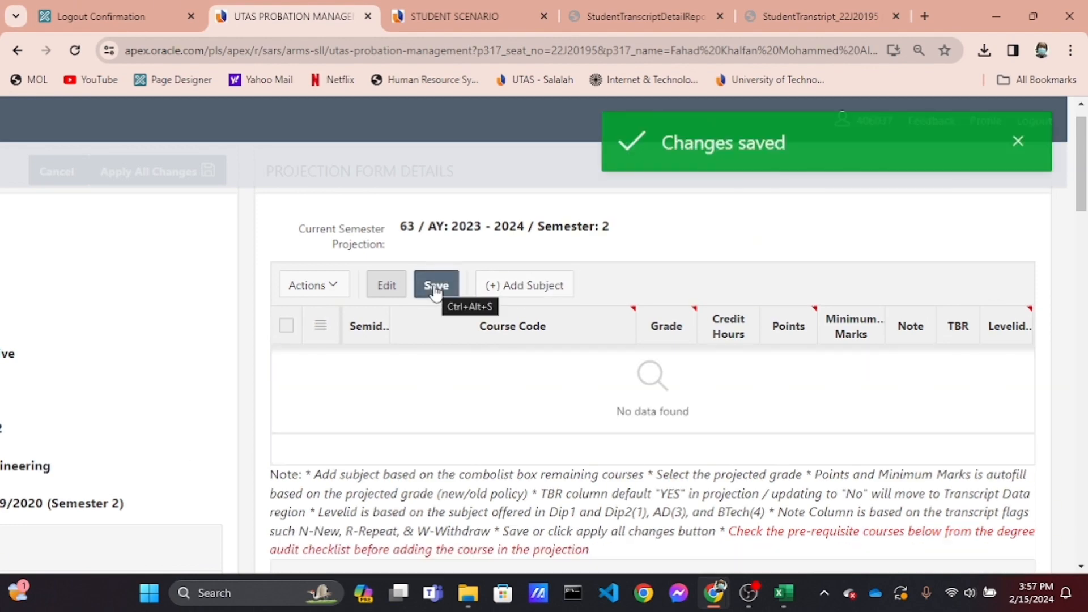
Apply all changes to the student scenario
{"action": "scroll", "coordinate": [435, 291], "scroll_direction": "down", "scroll_amount": 8}
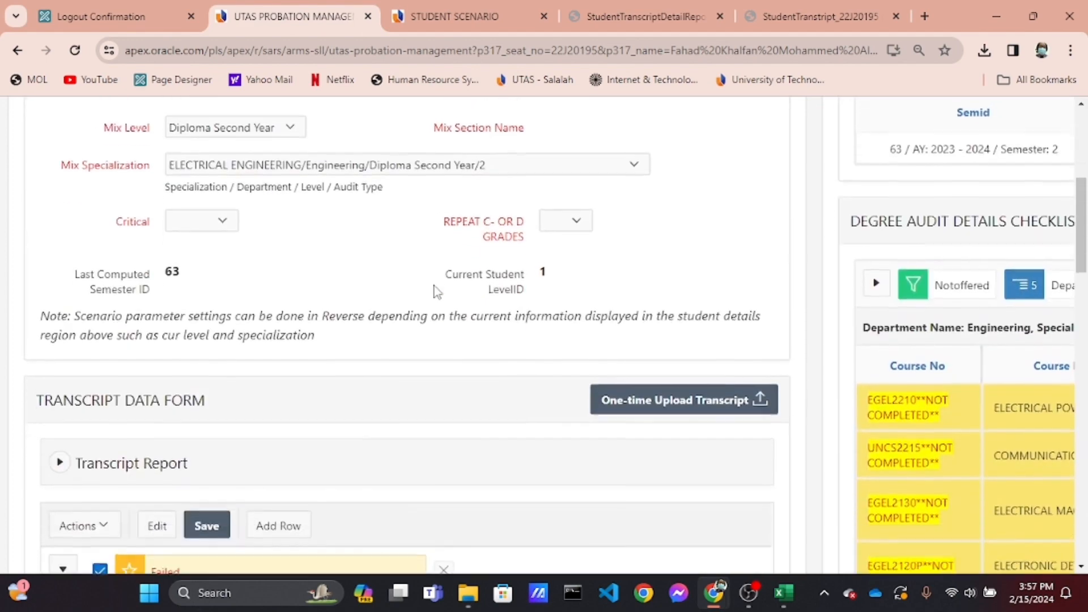
{"action": "scroll", "coordinate": [444, 293], "scroll_direction": "down", "scroll_amount": 4}
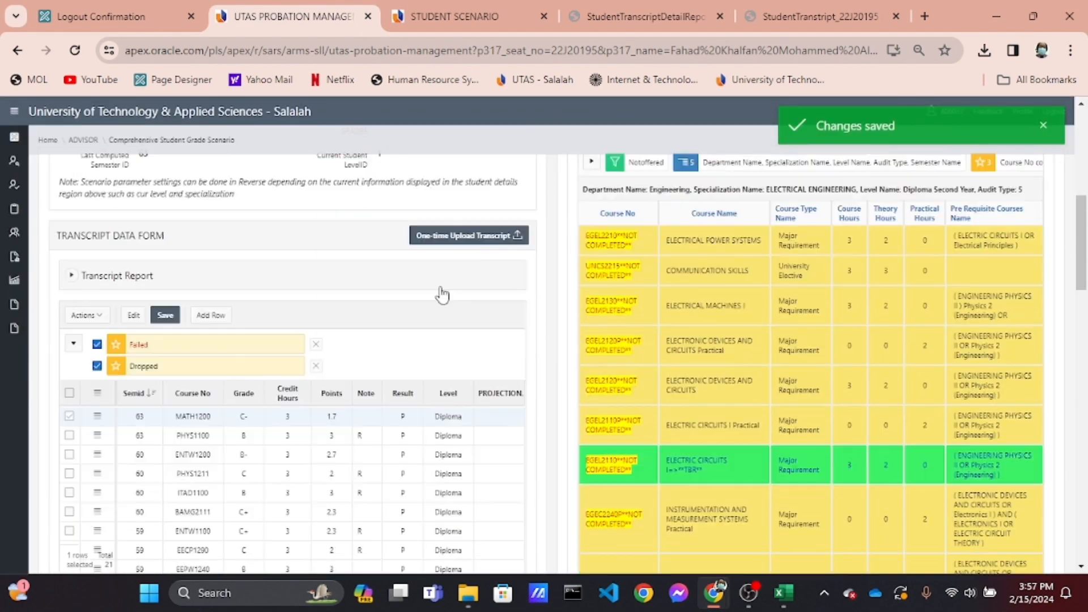
{"action": "scroll", "coordinate": [444, 294], "scroll_direction": "down", "scroll_amount": 3}
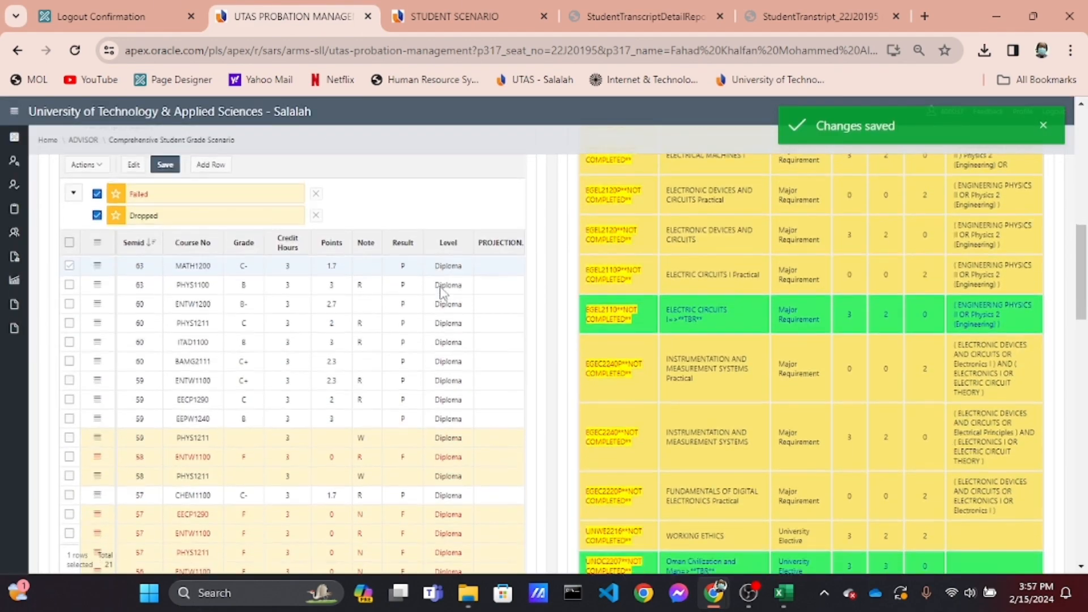
{"action": "scroll", "coordinate": [261, 257], "scroll_direction": "up", "scroll_amount": 5}
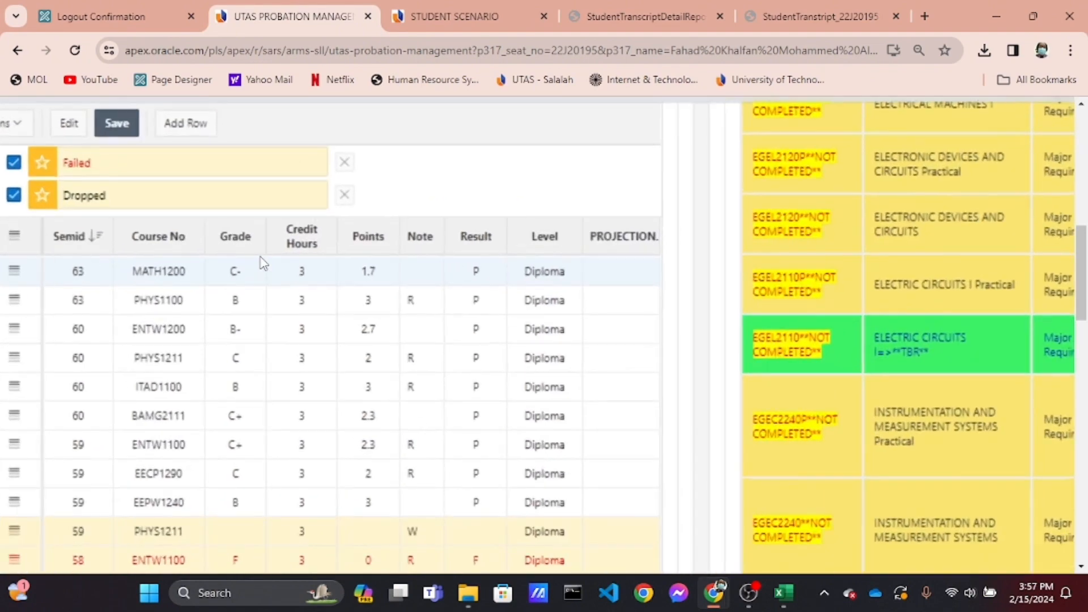
{"action": "scroll", "coordinate": [261, 265], "scroll_direction": "left", "scroll_amount": 1}
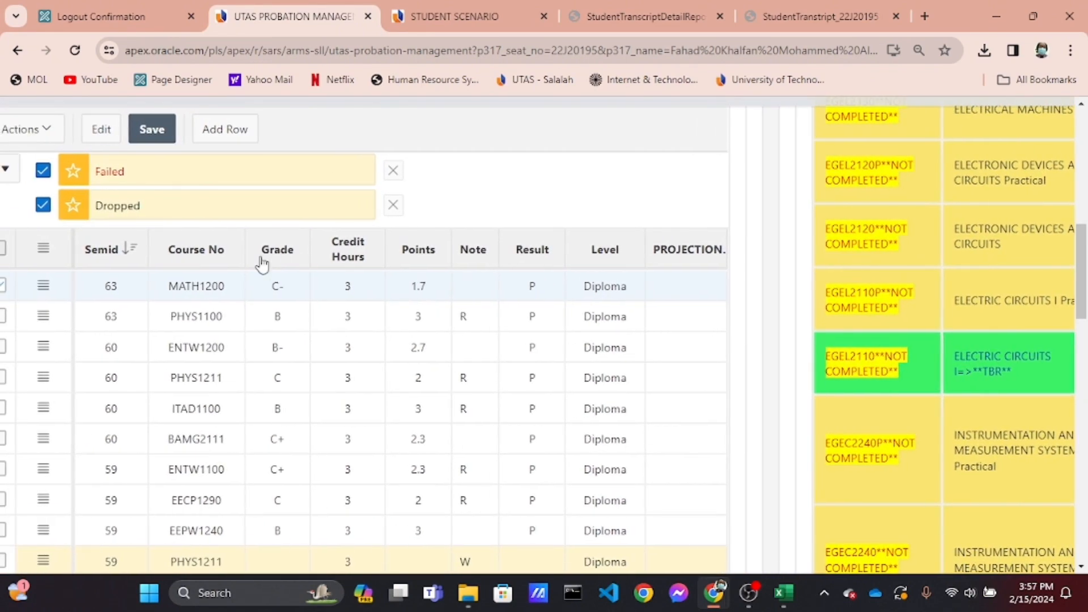
{"action": "scroll", "coordinate": [260, 264], "scroll_direction": "down", "scroll_amount": 2}
{"action": "scroll", "coordinate": [261, 264], "scroll_direction": "up", "scroll_amount": 5}
{"action": "scroll", "coordinate": [260, 264], "scroll_direction": "up", "scroll_amount": 10}
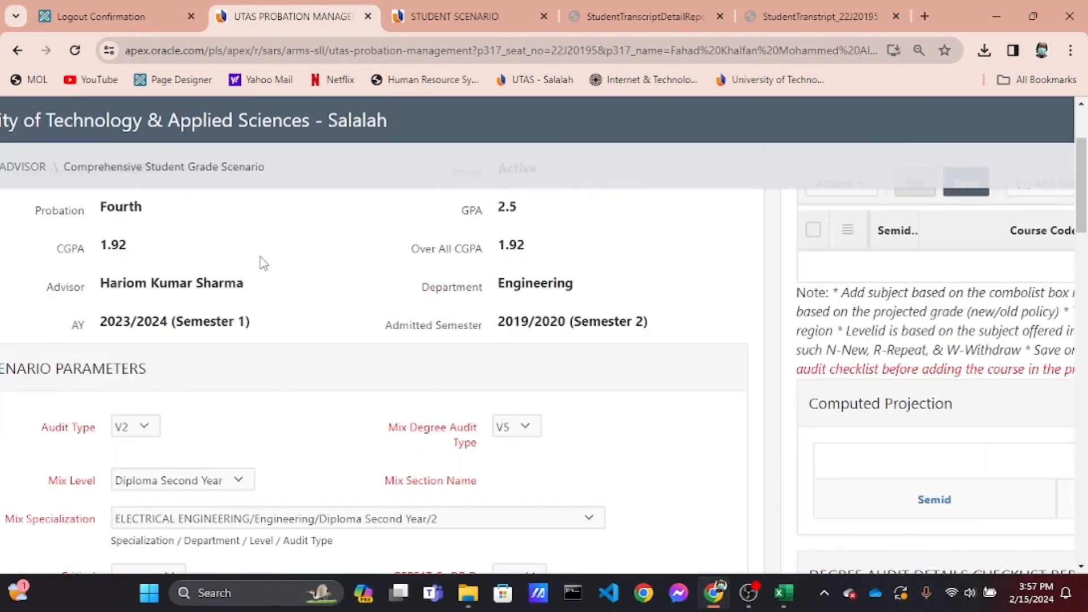
{"action": "left_click_drag", "start_coordinate": [697, 235], "coordinate": [695, 275]}
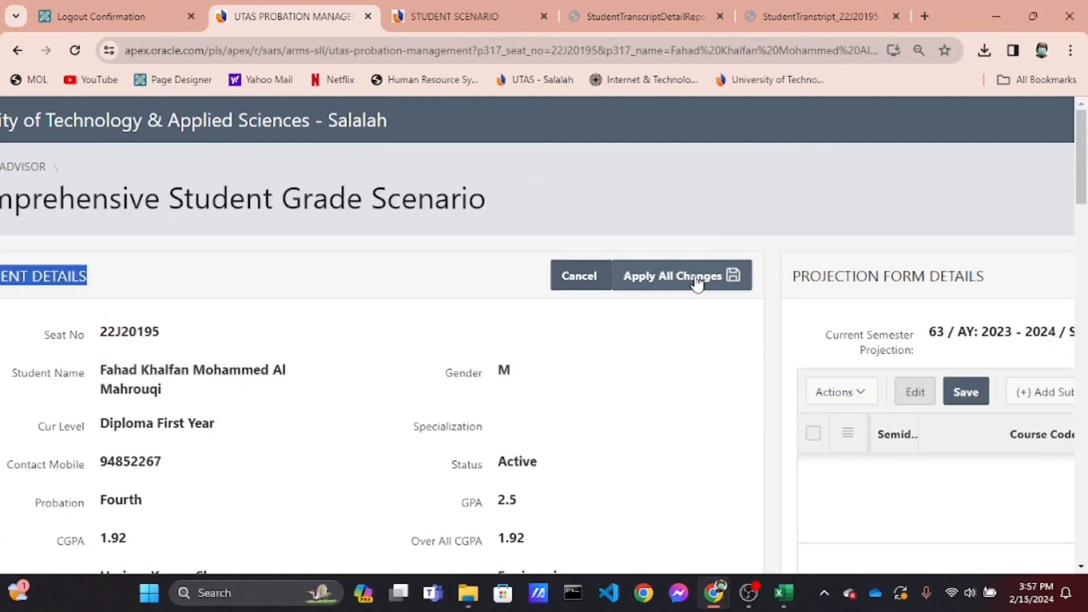
{"action": "left_click", "coordinate": [696, 275]}
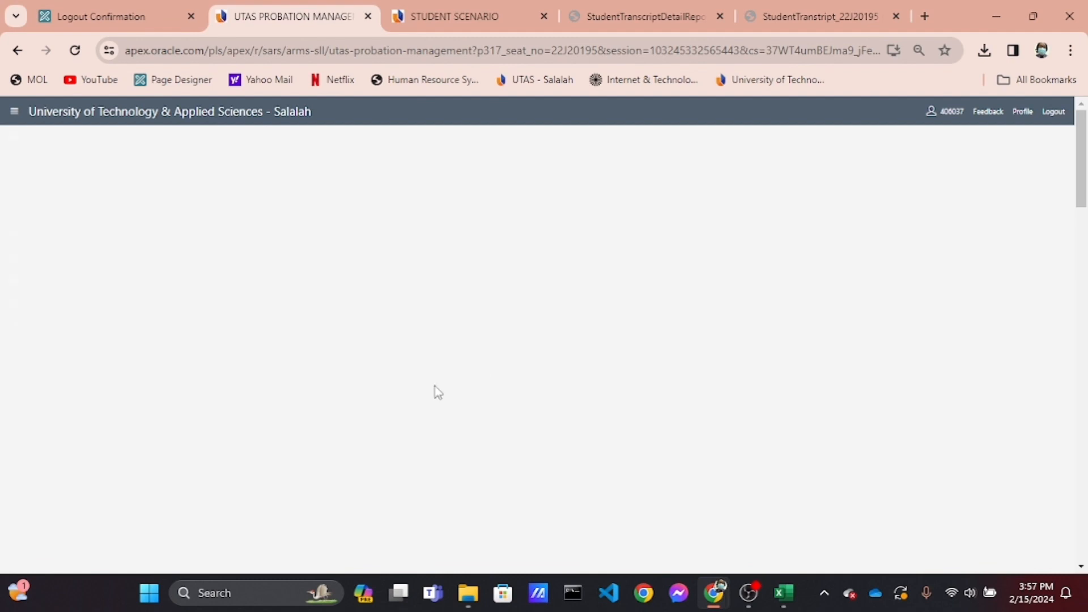
Examine the updated transcript data grid and the computed current transcript summary
{"action": "scroll", "coordinate": [438, 393], "scroll_direction": "down", "scroll_amount": 5}
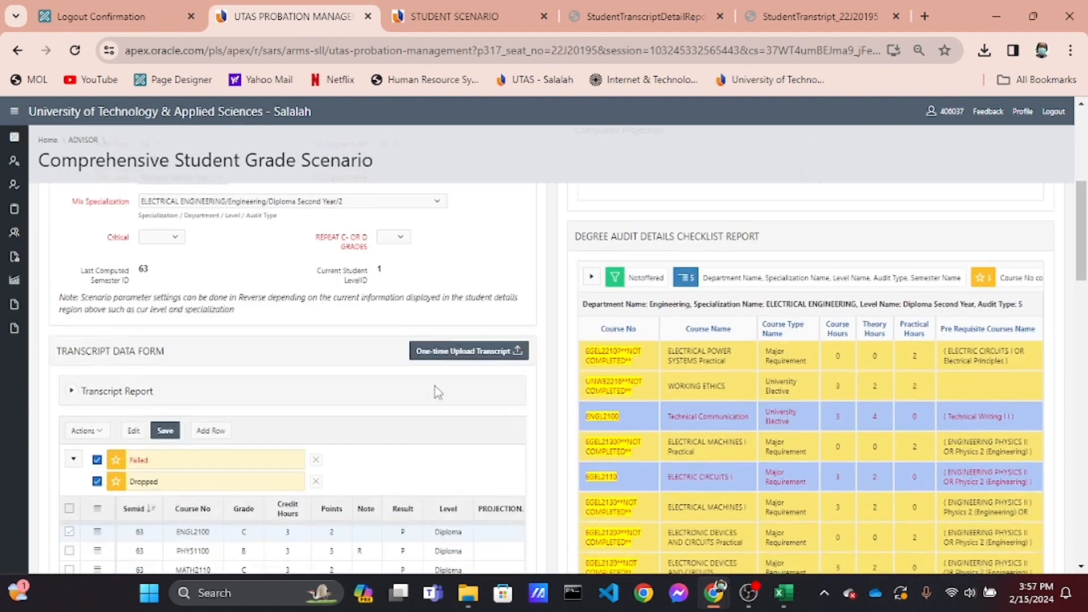
{"action": "scroll", "coordinate": [436, 391], "scroll_direction": "down", "scroll_amount": 1}
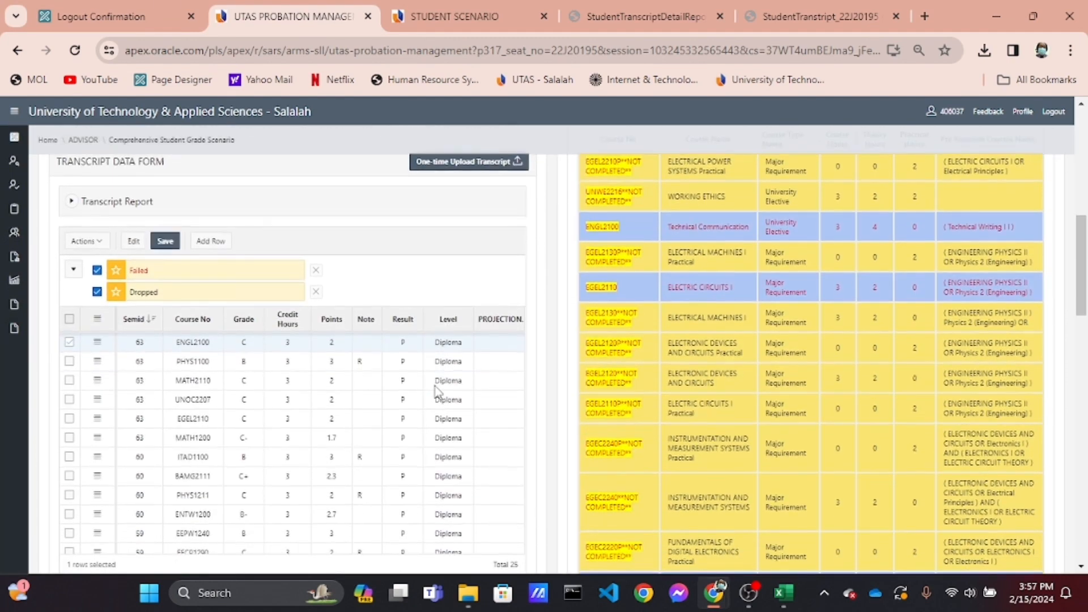
{"action": "scroll", "coordinate": [232, 388], "scroll_direction": "down", "scroll_amount": 5}
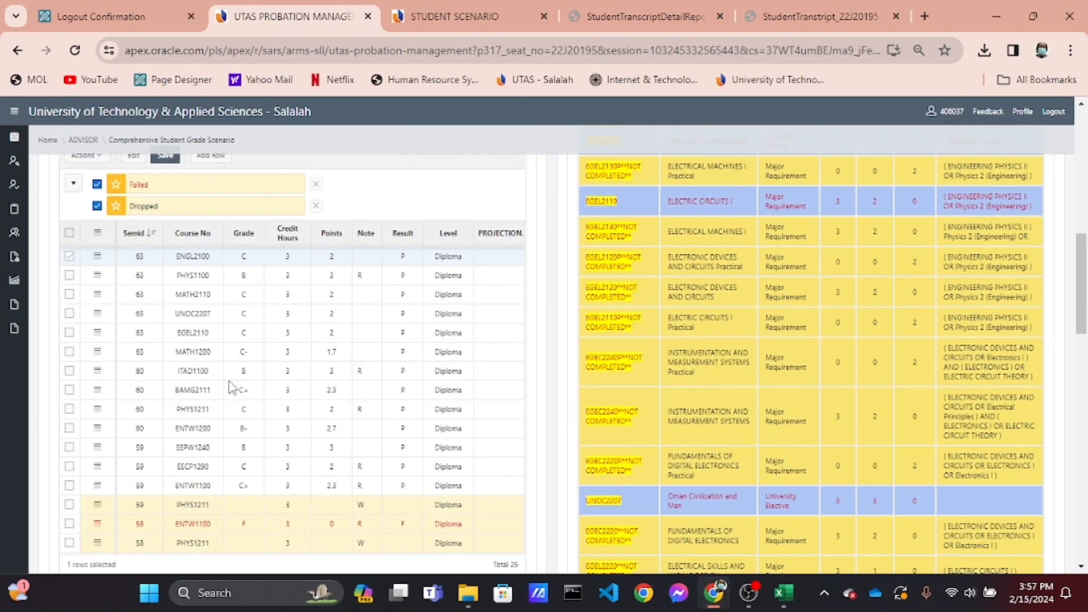
{"action": "scroll", "coordinate": [231, 387], "scroll_direction": "down", "scroll_amount": 5}
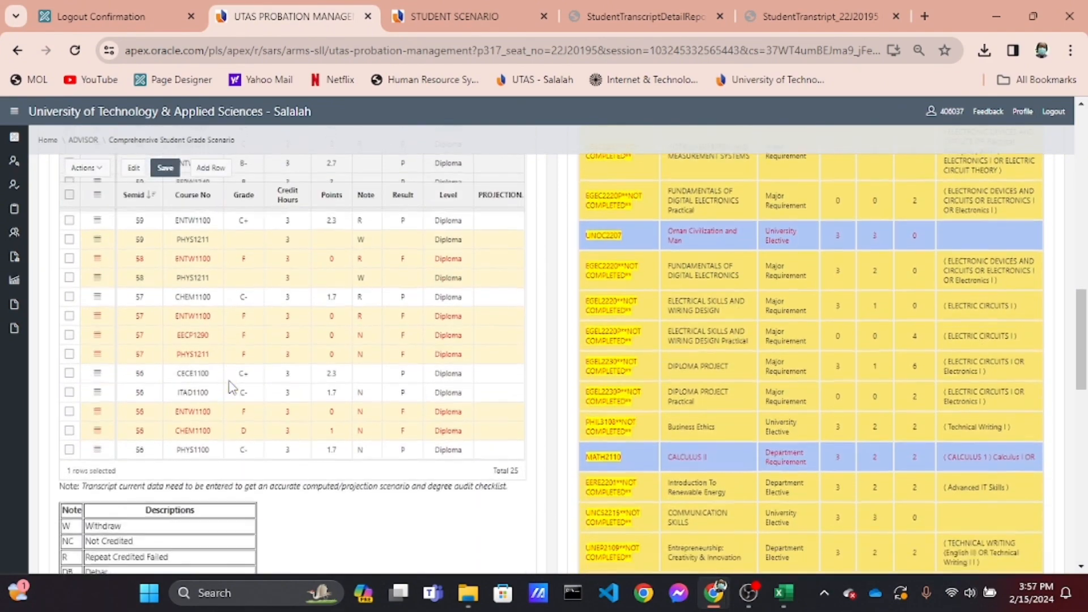
{"action": "scroll", "coordinate": [231, 388], "scroll_direction": "up", "scroll_amount": 3}
{"action": "scroll", "coordinate": [230, 387], "scroll_direction": "up", "scroll_amount": 1}
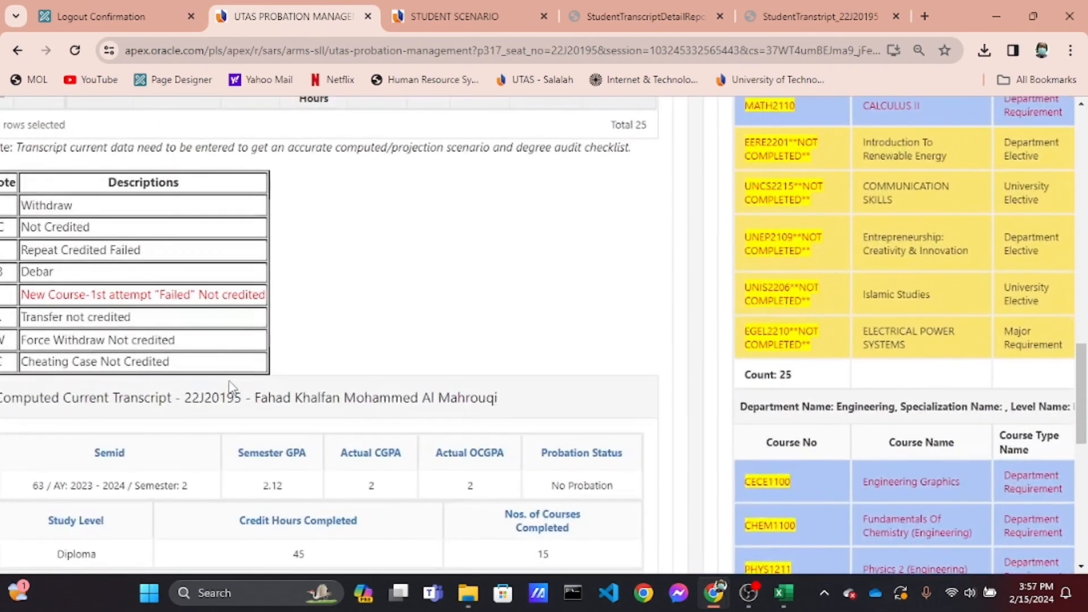
{"action": "scroll", "coordinate": [294, 383], "scroll_direction": "down", "scroll_amount": 3}
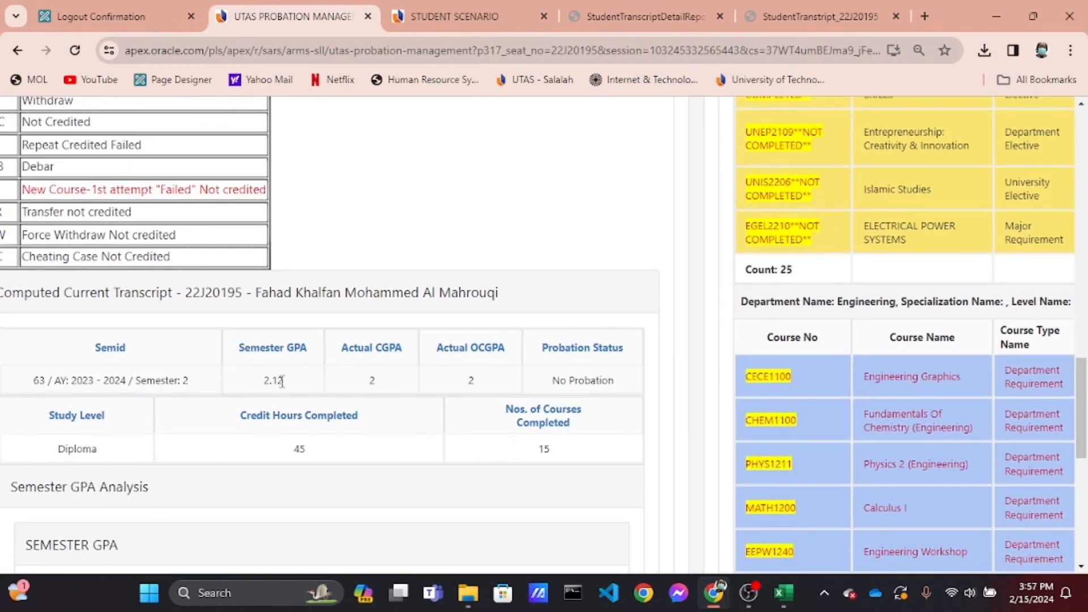
{"action": "scroll", "coordinate": [279, 383], "scroll_direction": "down", "scroll_amount": 3}
{"action": "scroll", "coordinate": [279, 382], "scroll_direction": "up", "scroll_amount": 15}
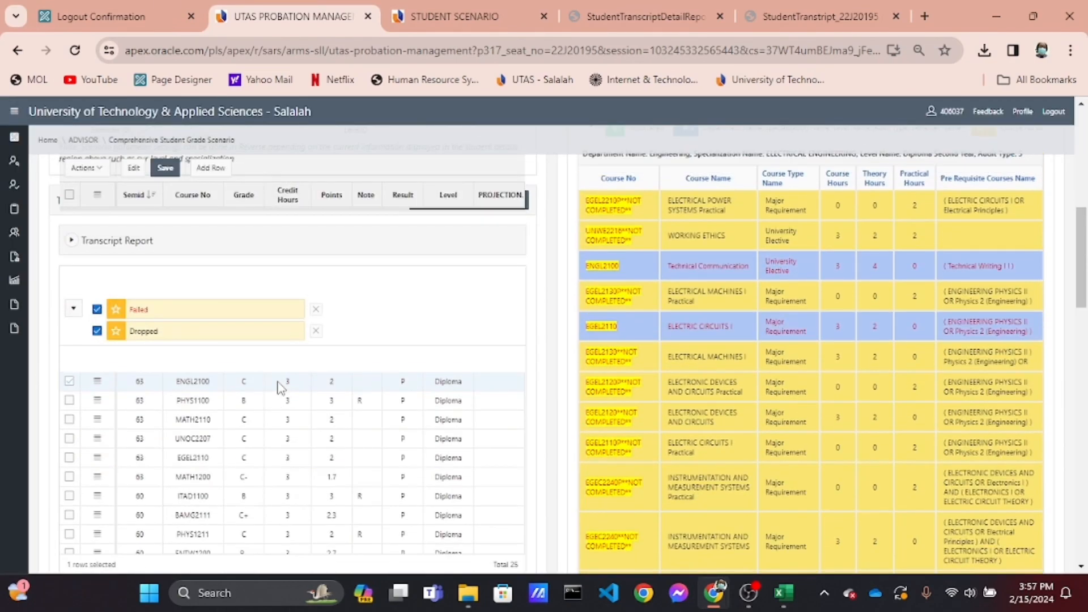
{"action": "scroll", "coordinate": [279, 382], "scroll_direction": "up", "scroll_amount": 1}
{"action": "scroll", "coordinate": [279, 383], "scroll_direction": "down", "scroll_amount": 3}
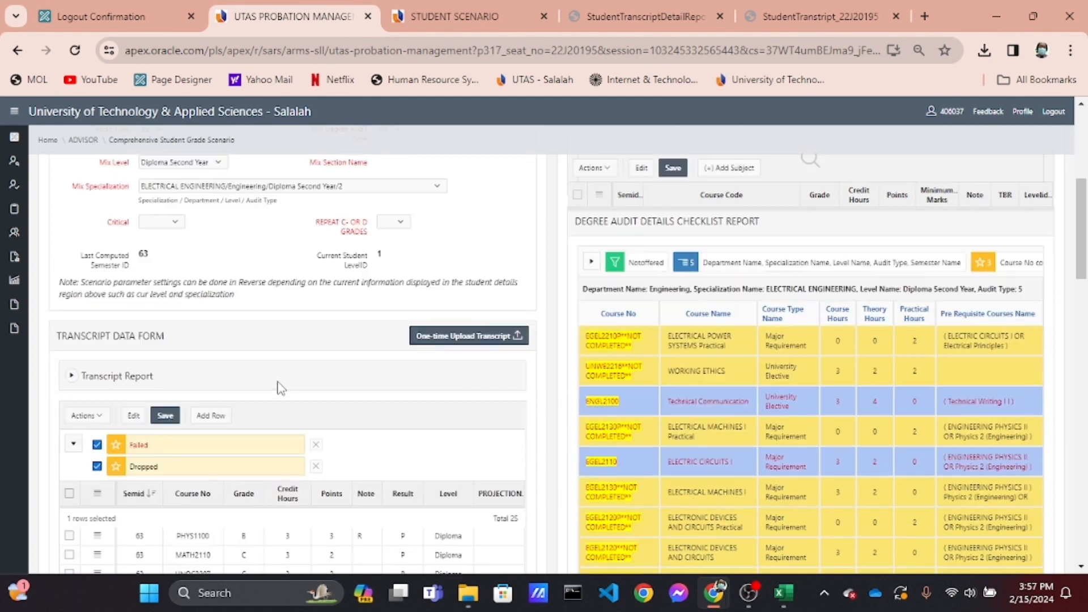
Expand the Transcript Report and review its semester-by-semester course records
{"action": "left_click", "coordinate": [71, 383]}
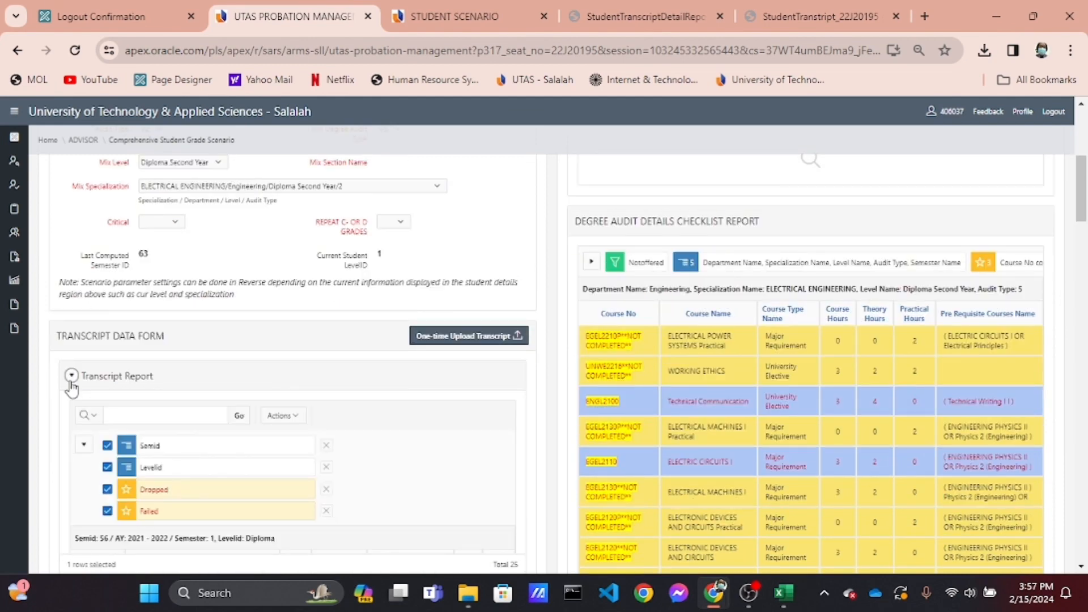
{"action": "scroll", "coordinate": [71, 389], "scroll_direction": "down", "scroll_amount": 4}
{"action": "scroll", "coordinate": [72, 388], "scroll_direction": "up", "scroll_amount": 3}
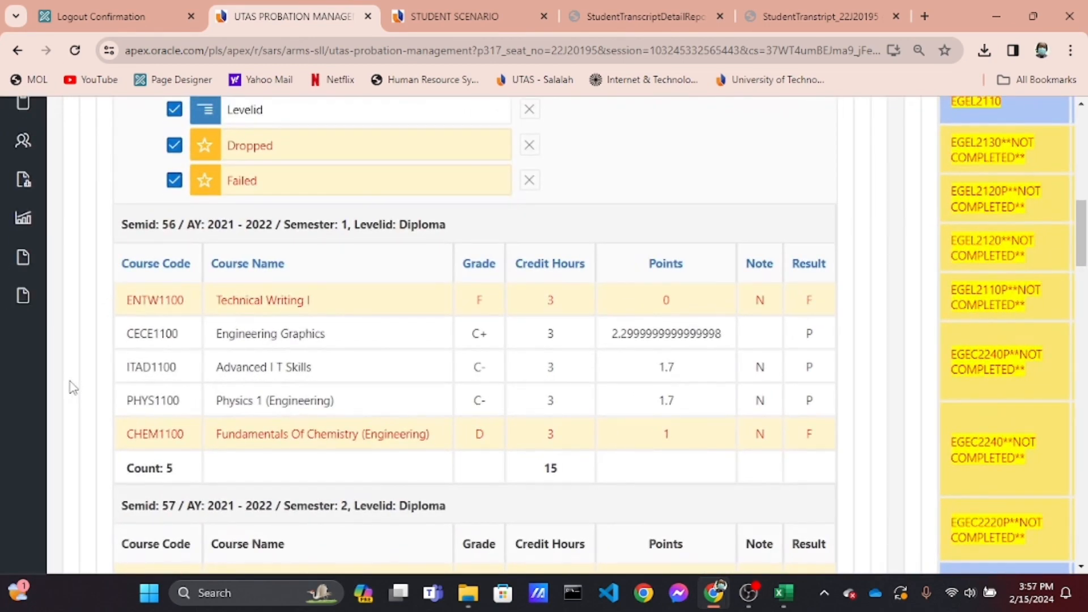
{"action": "scroll", "coordinate": [153, 405], "scroll_direction": "down", "scroll_amount": 6}
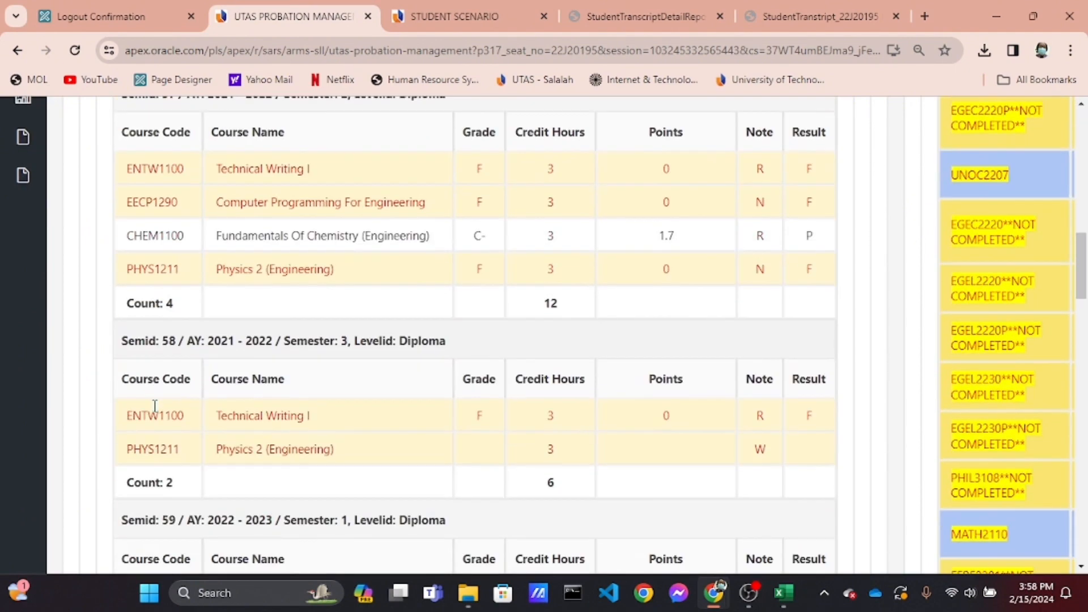
{"action": "scroll", "coordinate": [155, 406], "scroll_direction": "down", "scroll_amount": 6}
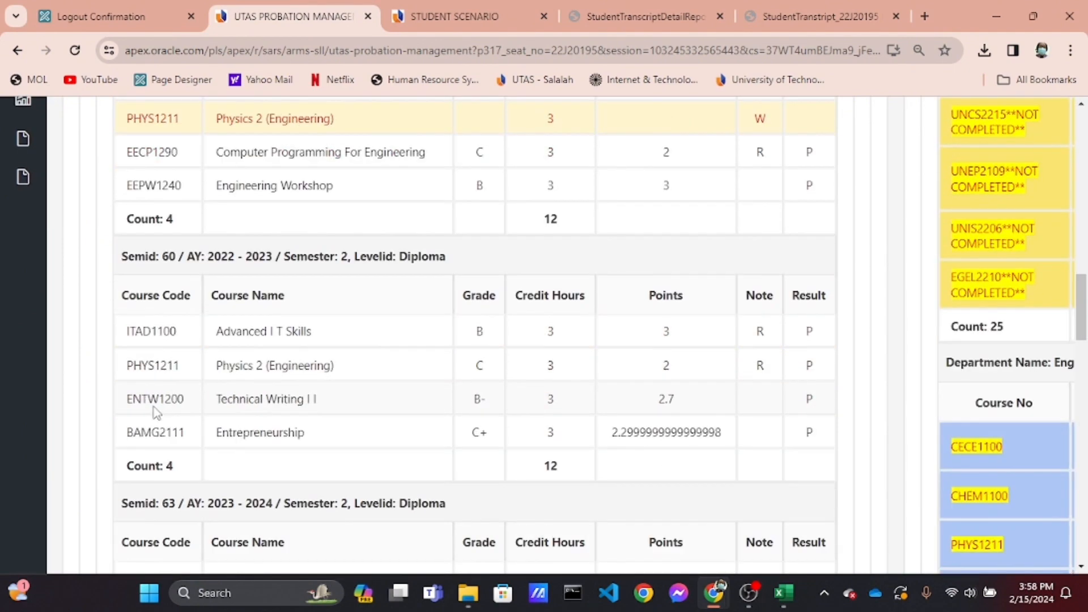
{"action": "scroll", "coordinate": [153, 406], "scroll_direction": "down", "scroll_amount": 9}
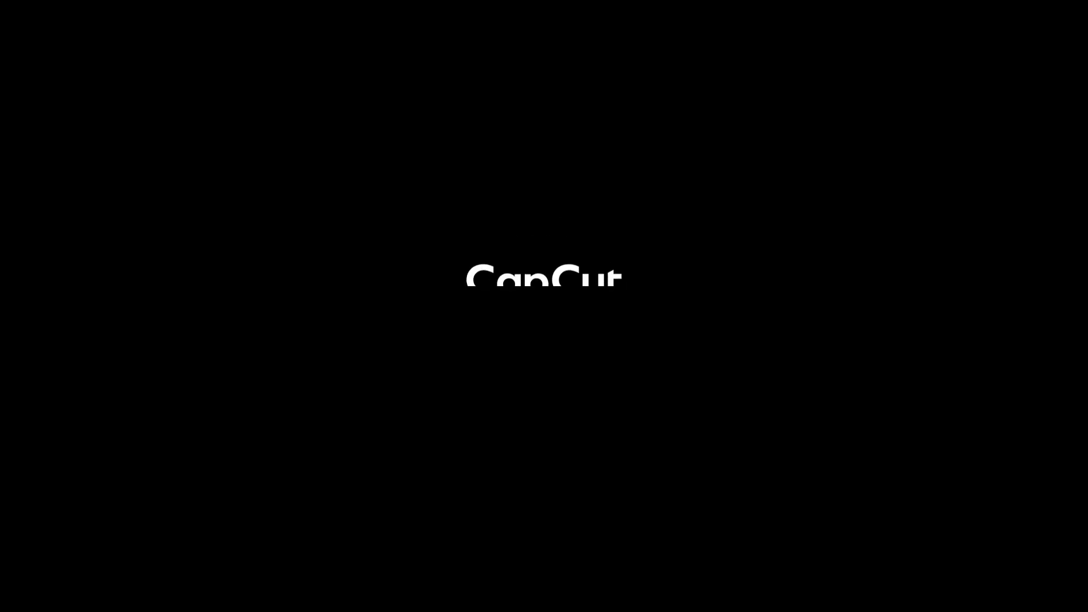